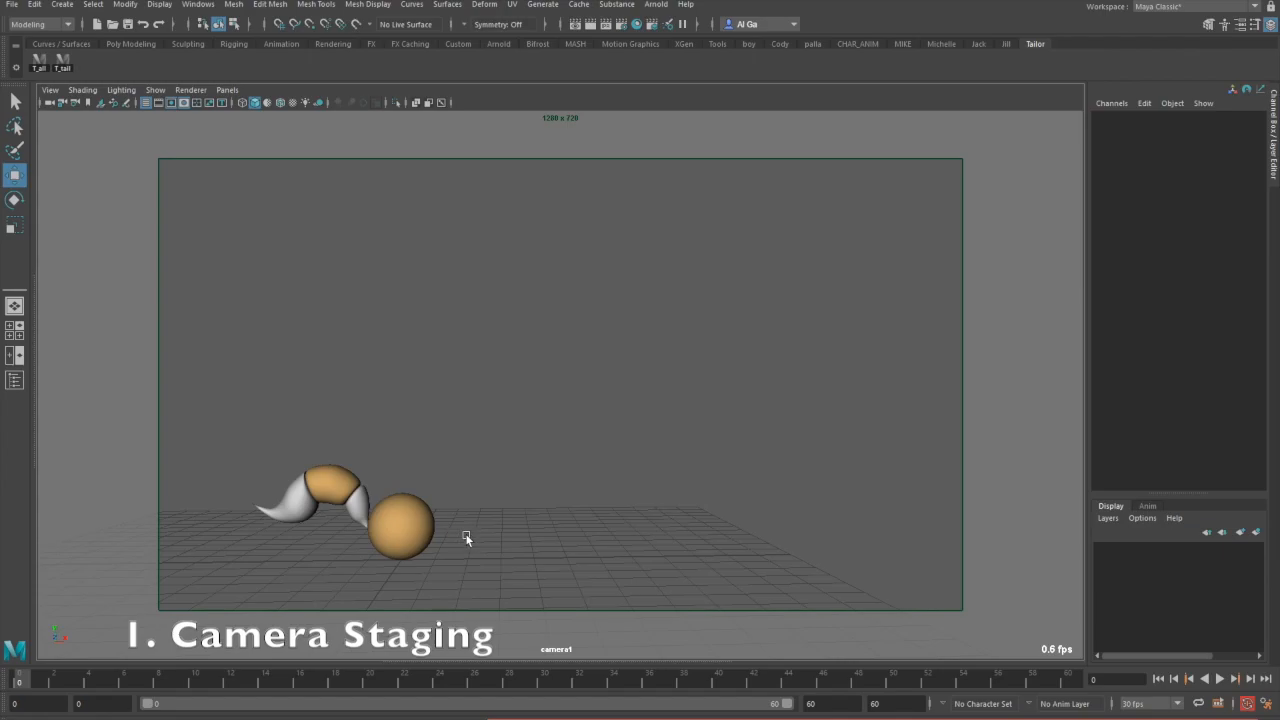
Step: Play the character's bounce animation through the camera view and return to the first frame
click(1220, 679)
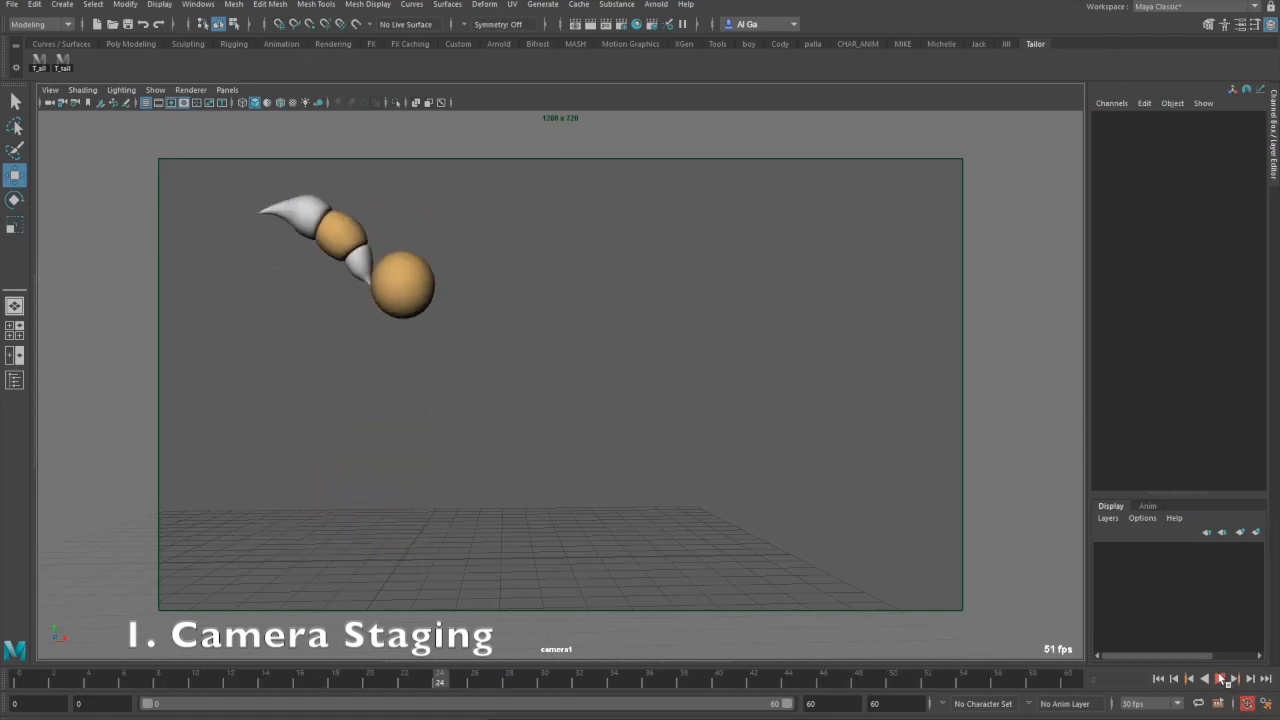
click(1220, 679)
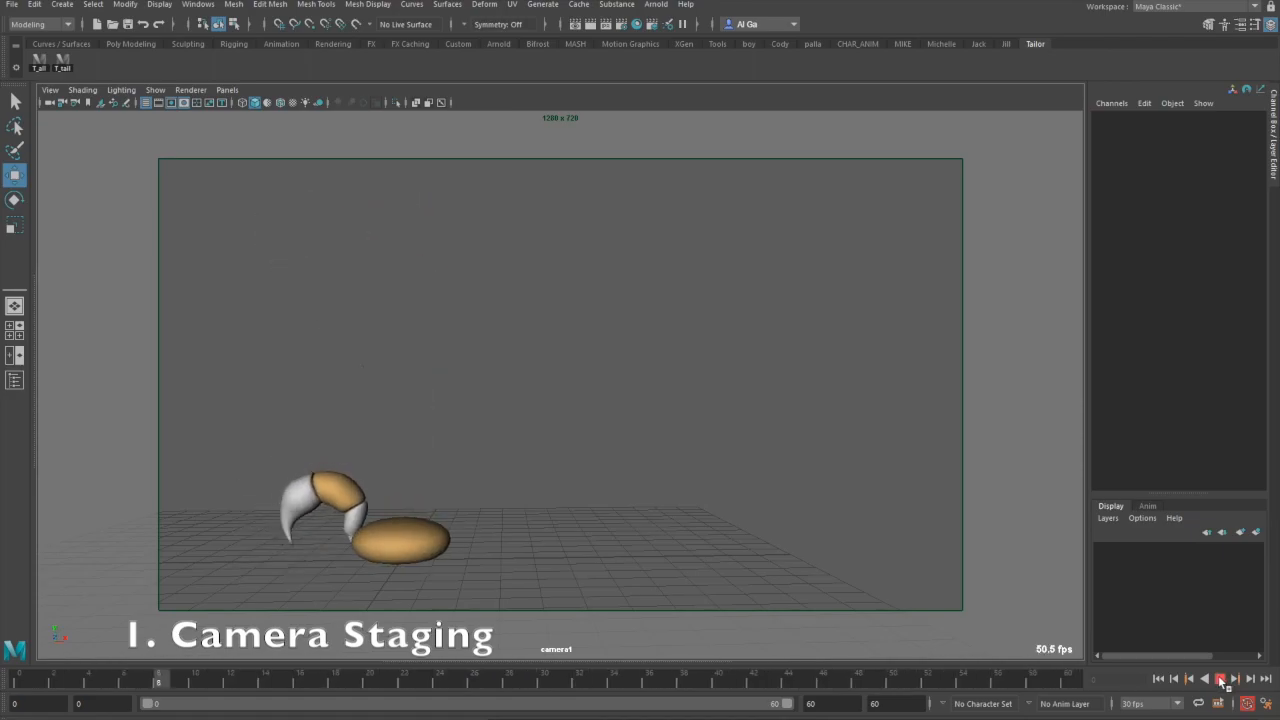
click(1158, 679)
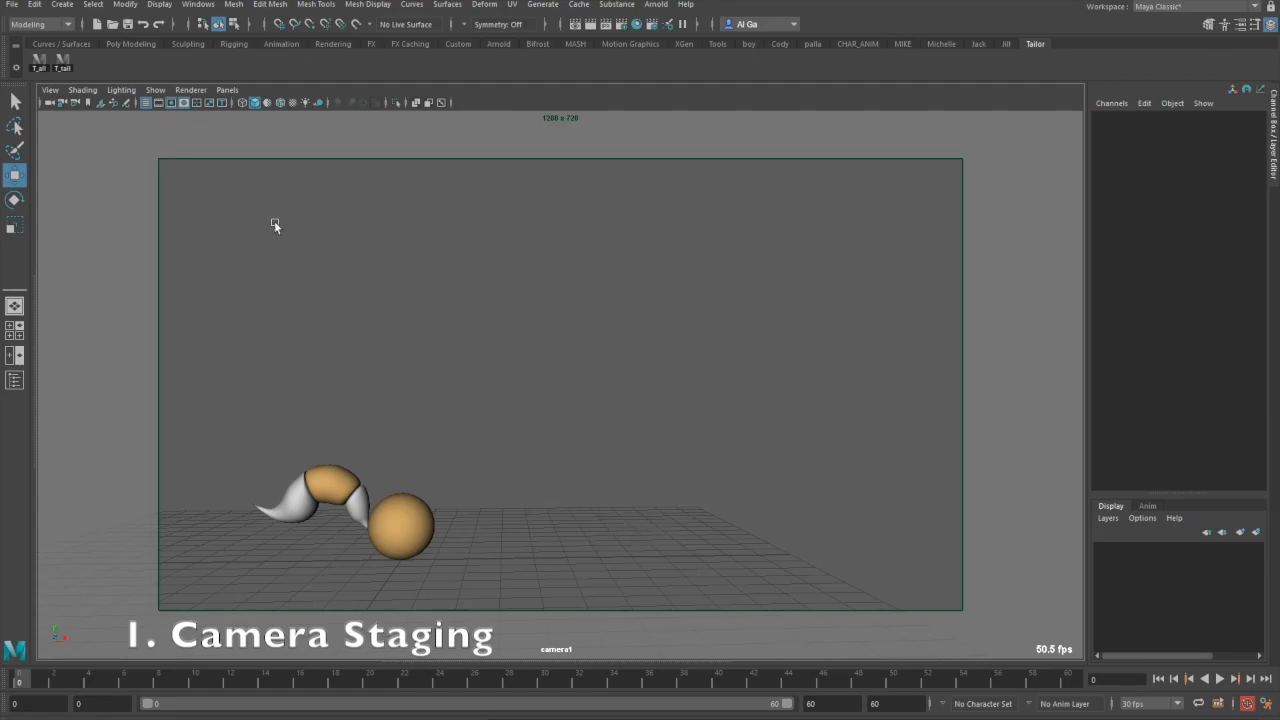
Step: Show the NURBS curves and try shifting the character's layout control along X to about 4.665, and back to about -1.113
click(155, 89)
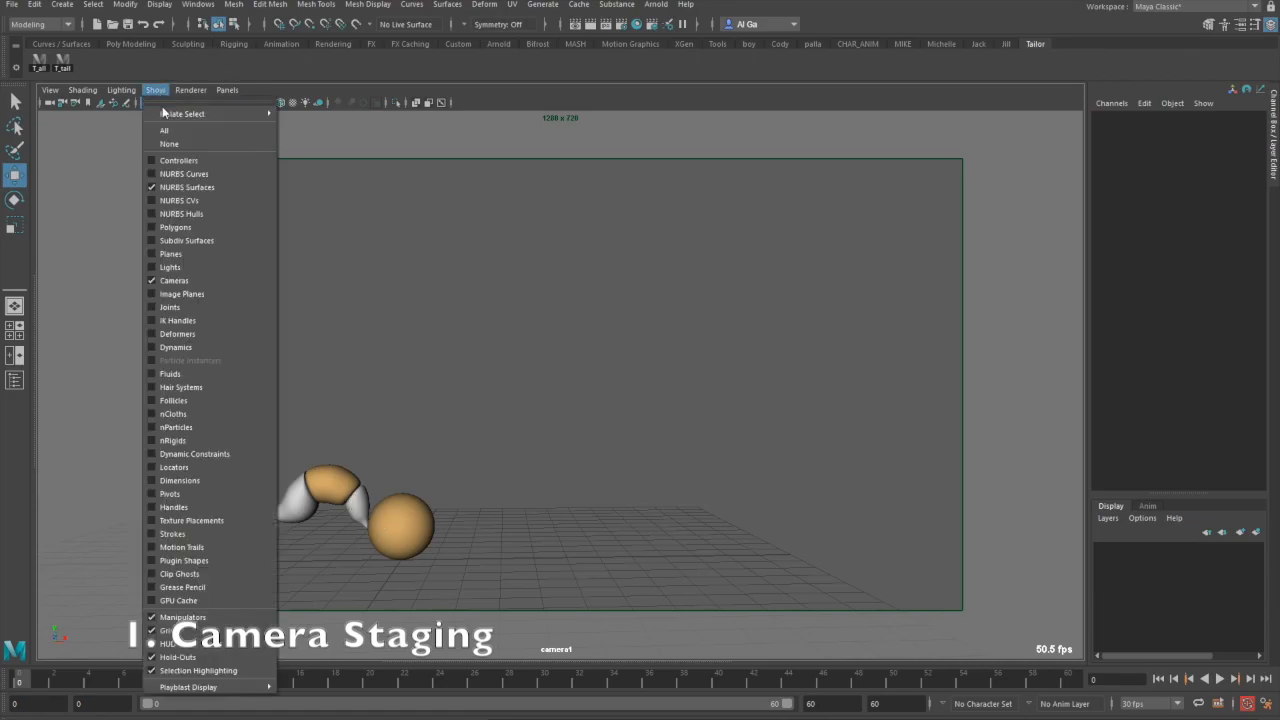
click(185, 172)
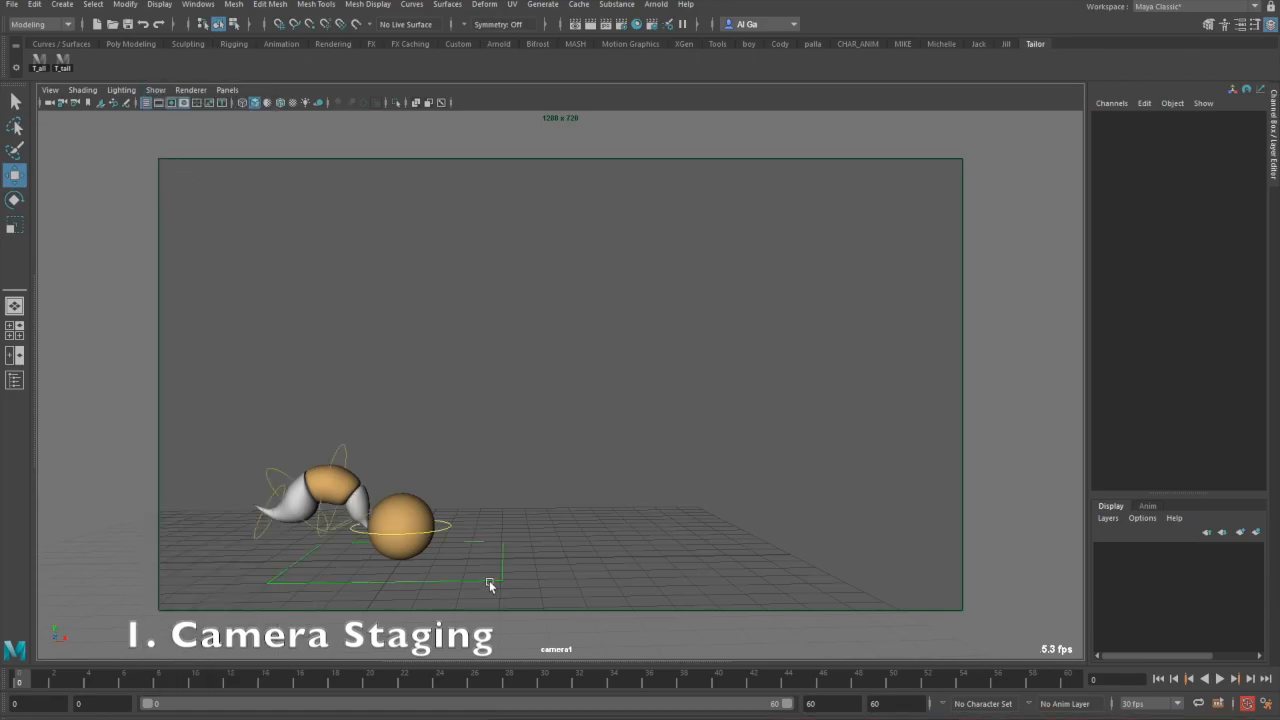
click(487, 580)
drag(520, 557, 634, 552)
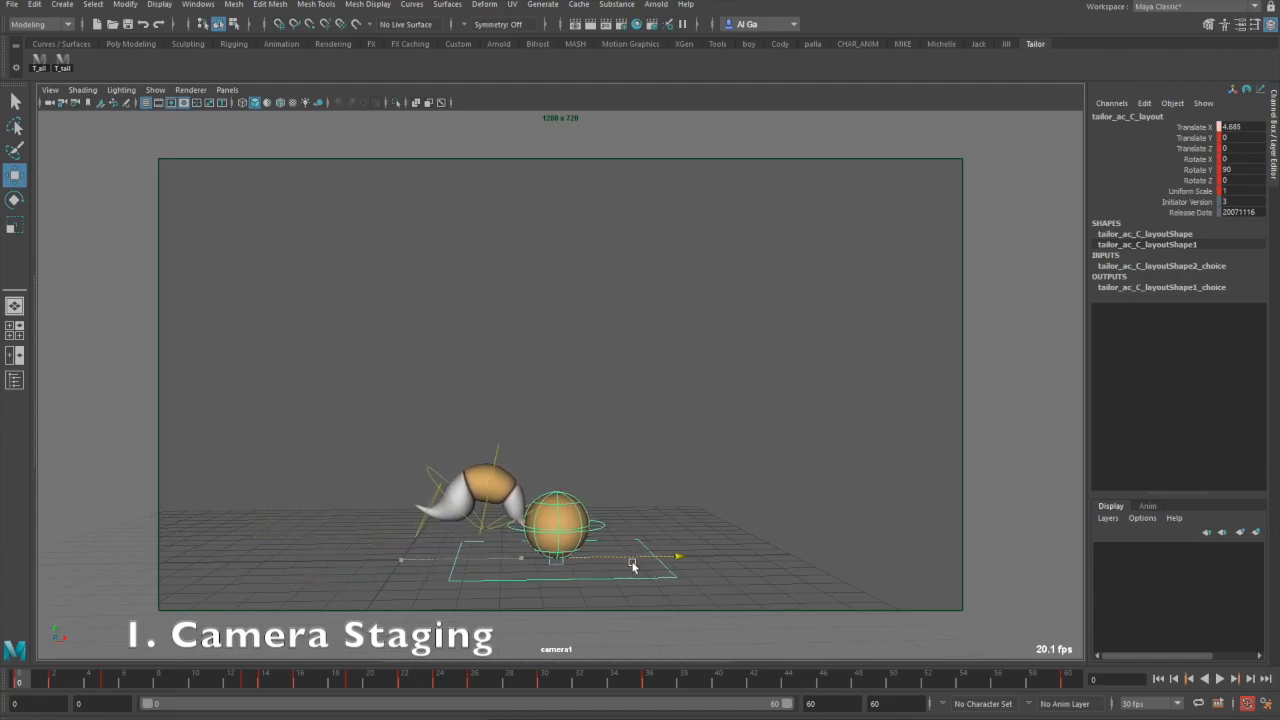
click(789, 499)
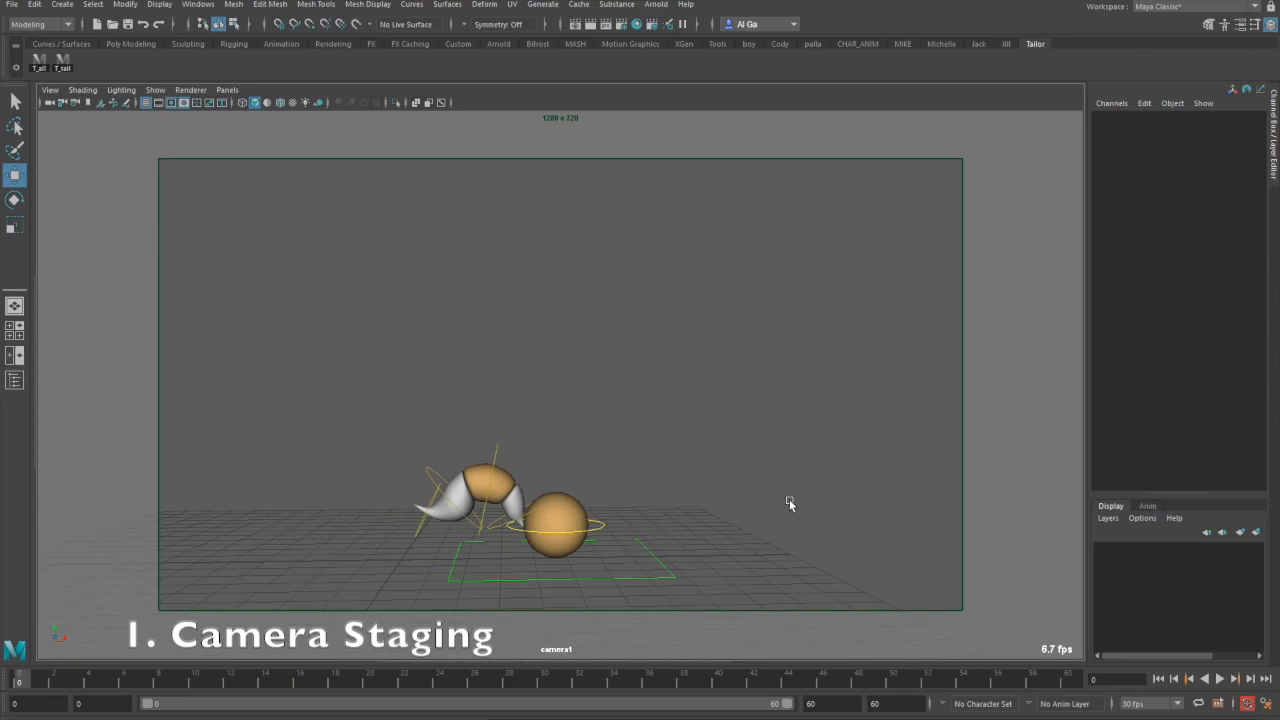
click(656, 556)
drag(664, 557, 474, 591)
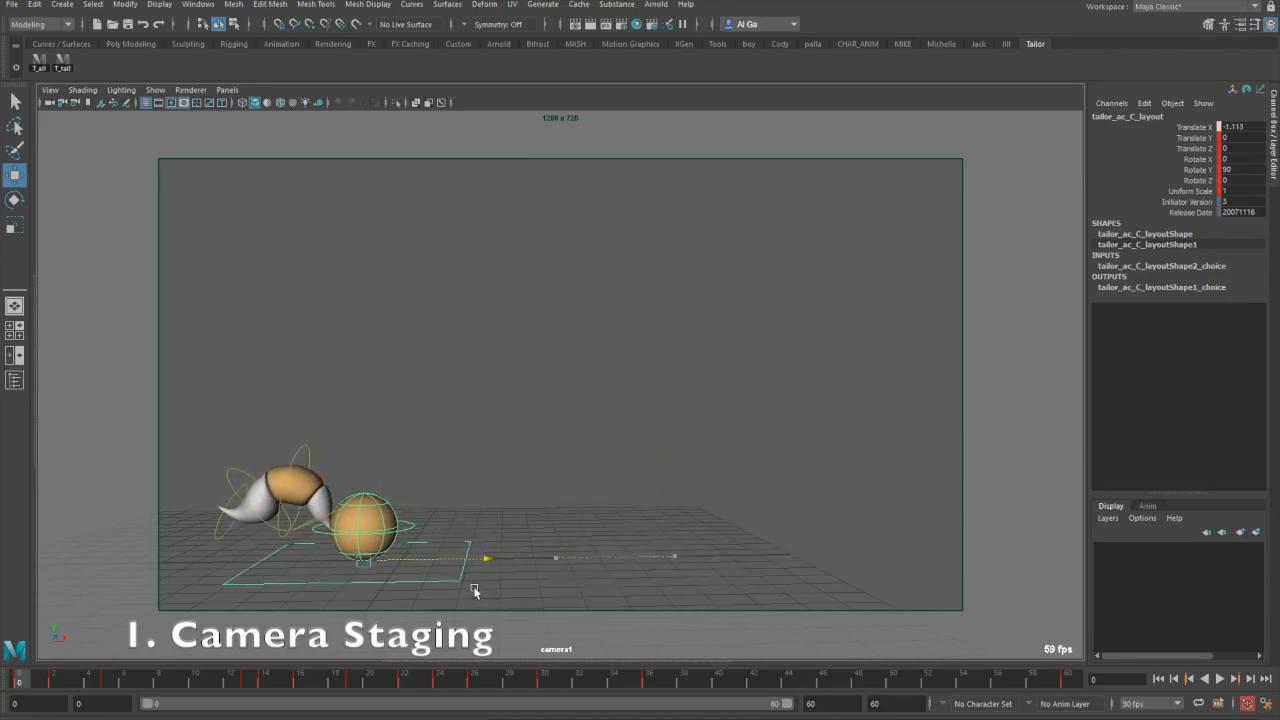
Step: Undo the layout control moves and hide the NURBS curves in the camera view
key(ctrl+z)
key(ctrl+z)
key(ctrl+z)
key(ctrl+z)
key(ctrl+z)
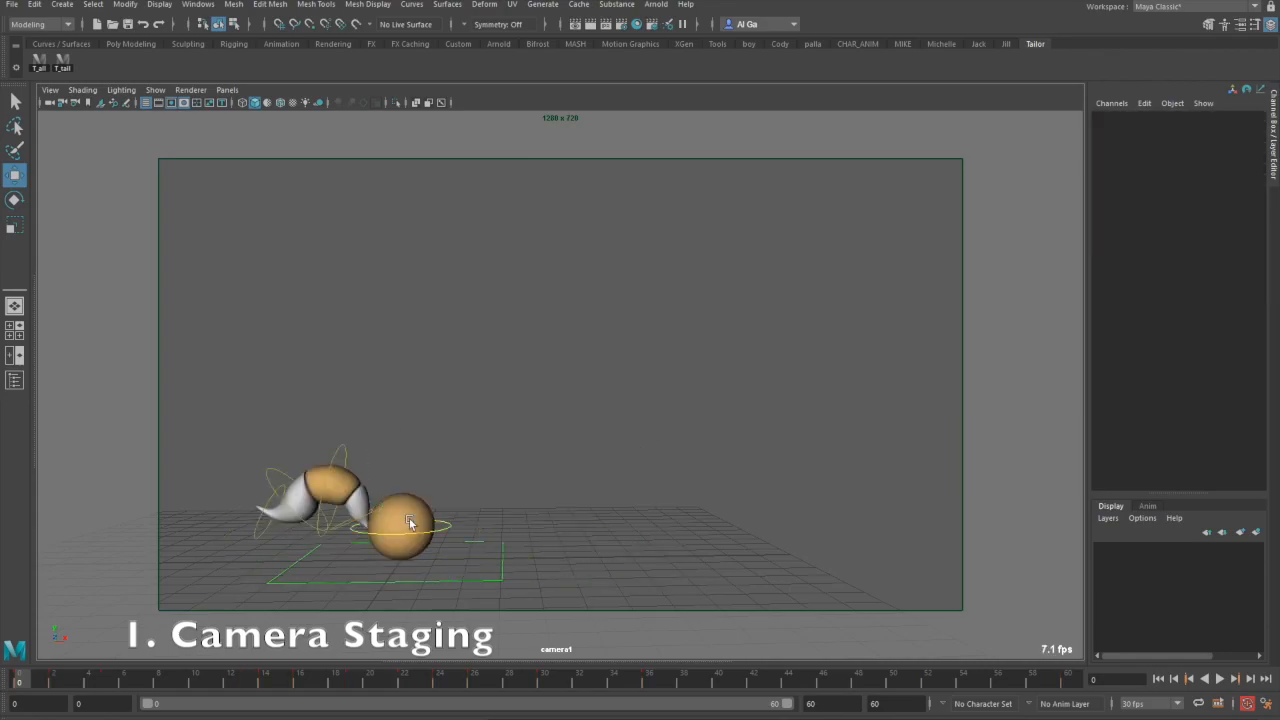
click(155, 90)
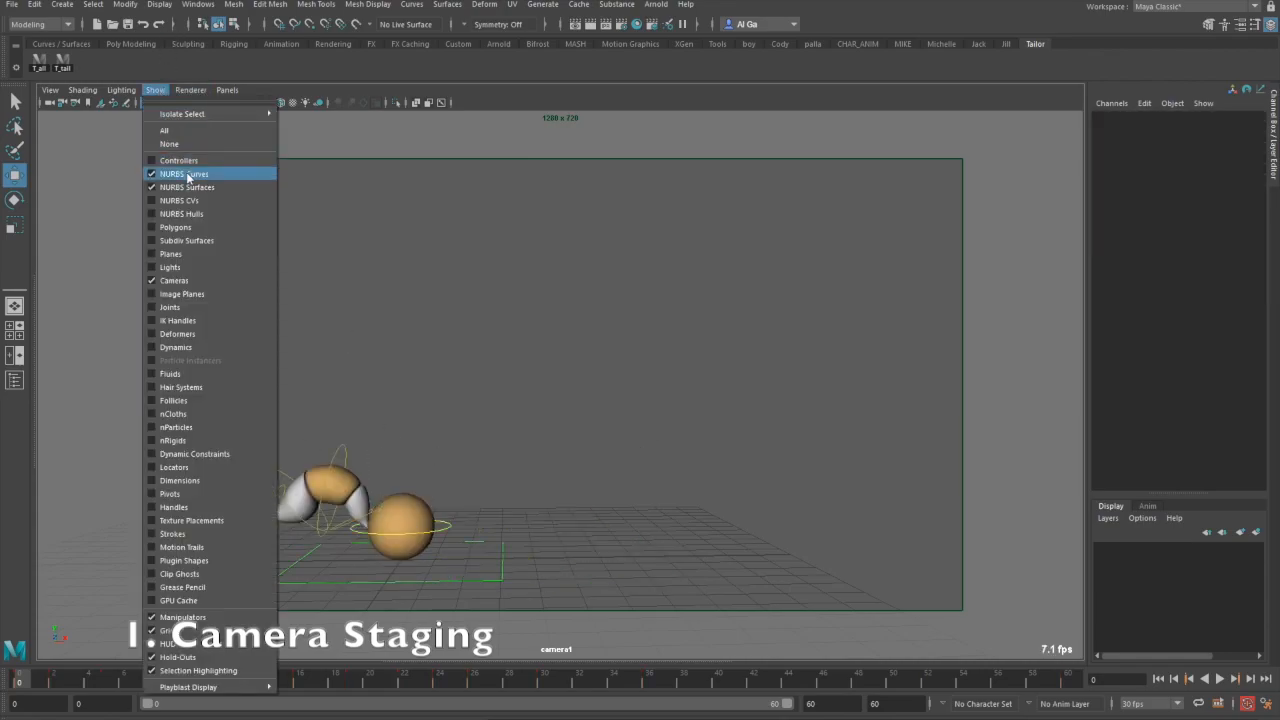
click(184, 174)
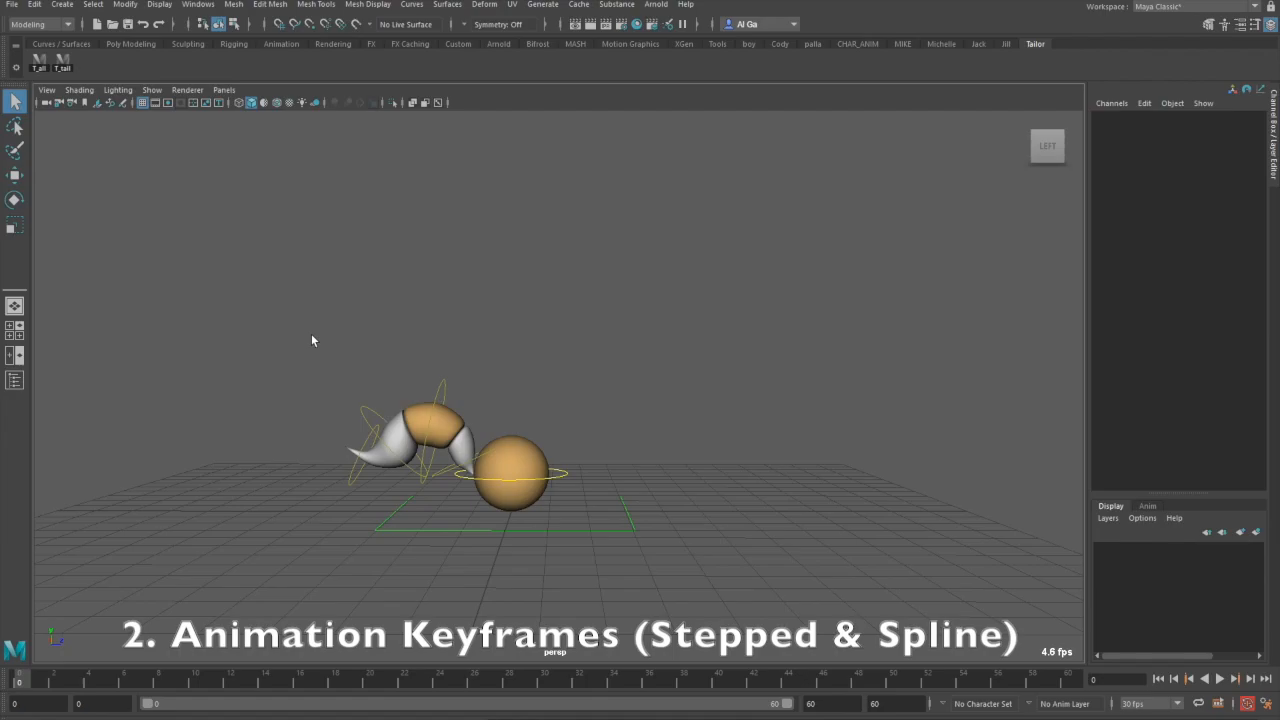
Step: Select all of the character's controls in the perspective view, preview the stepped animation and return to frame 0
drag(294, 302, 705, 588)
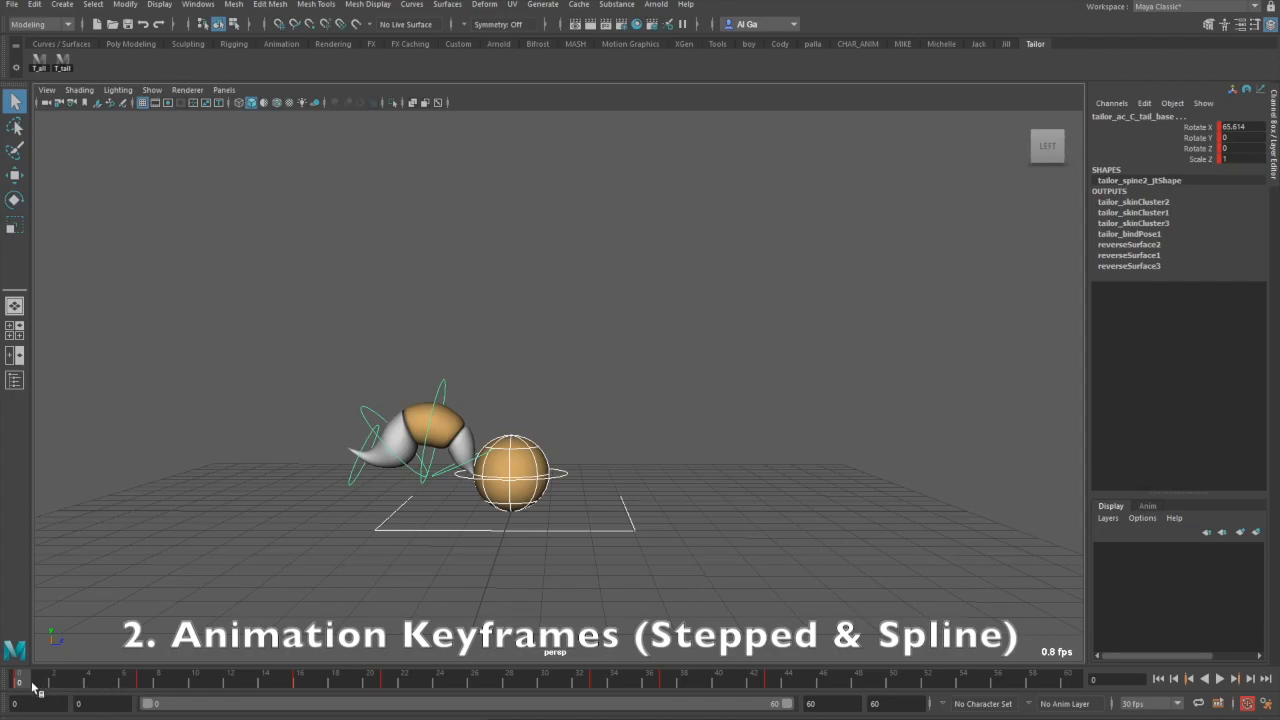
key(alt+v)
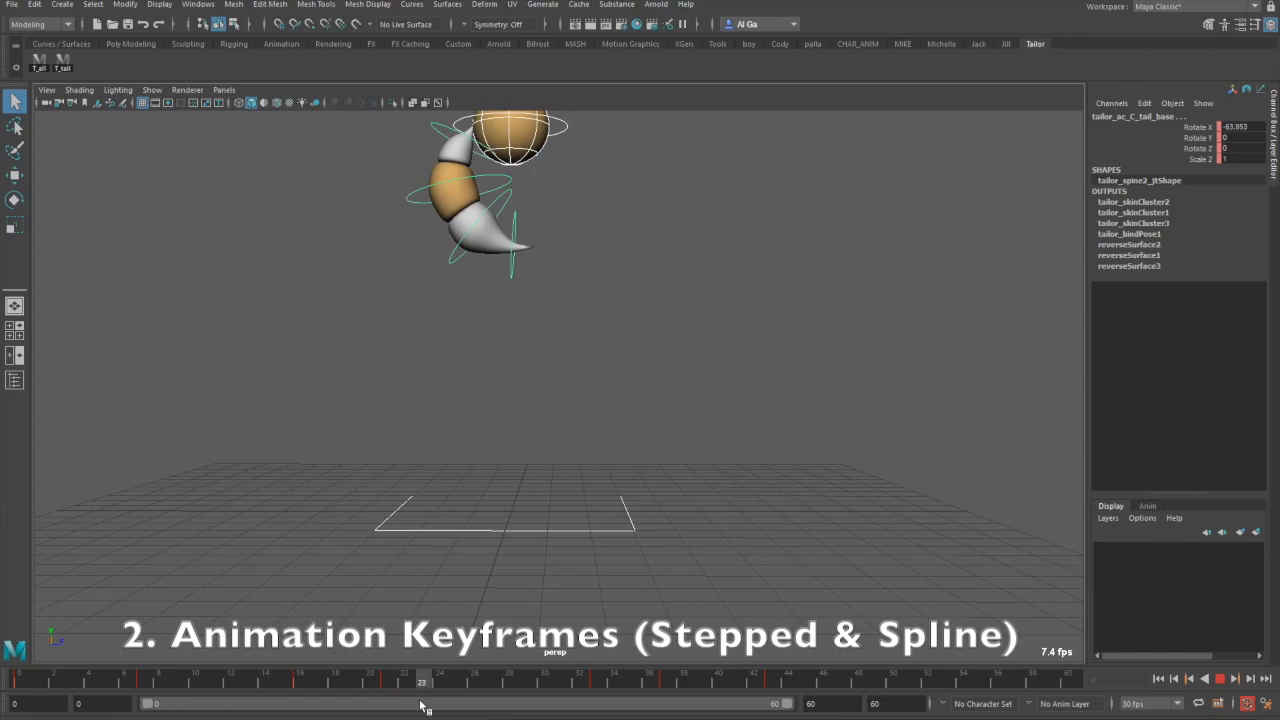
key(alt+v)
click(1158, 678)
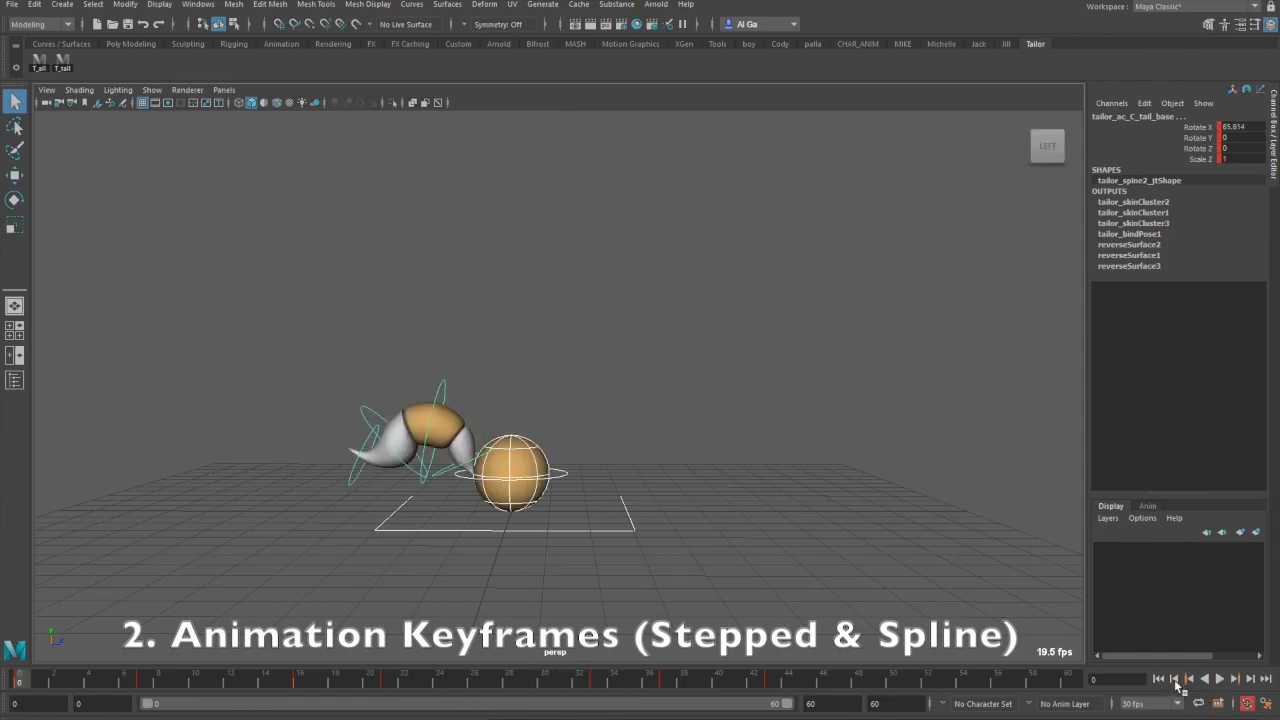
Step: Review the stepped poses by playing and pausing the animation several times, replaying it from the start
click(1218, 678)
alt+middle_drag(793, 492, 766, 517)
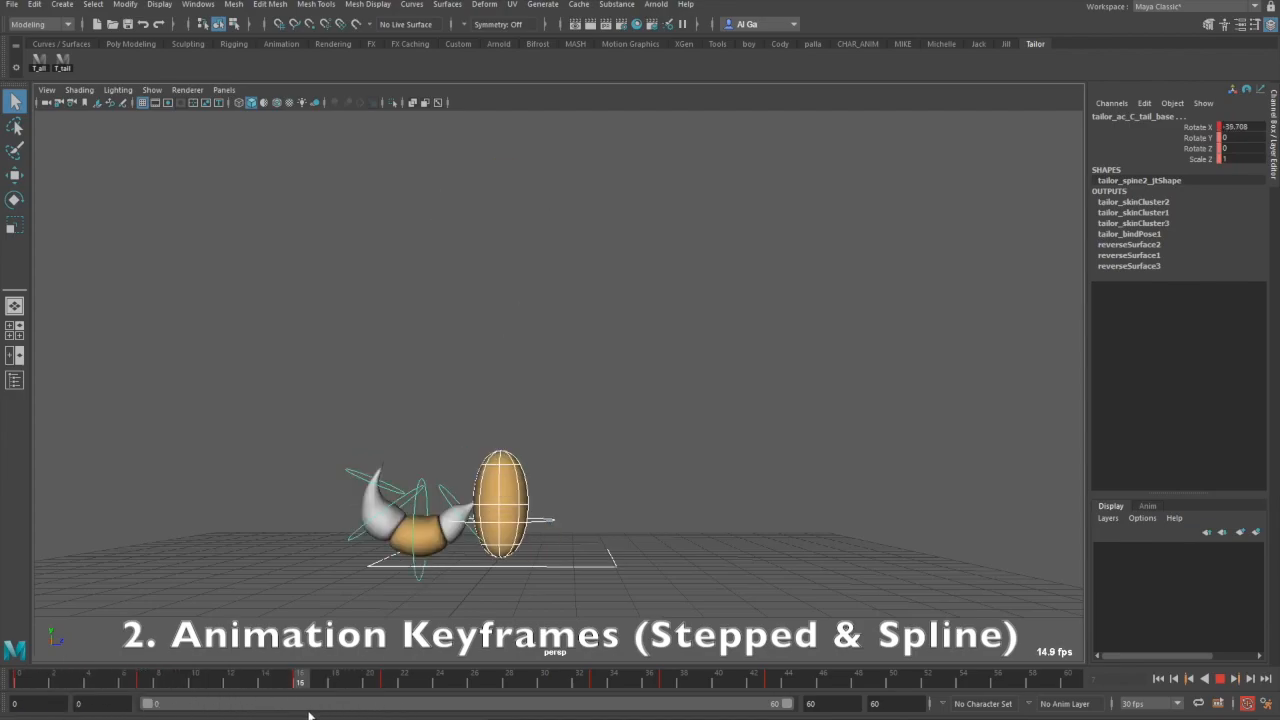
drag(394, 714, 606, 708)
key(alt+v)
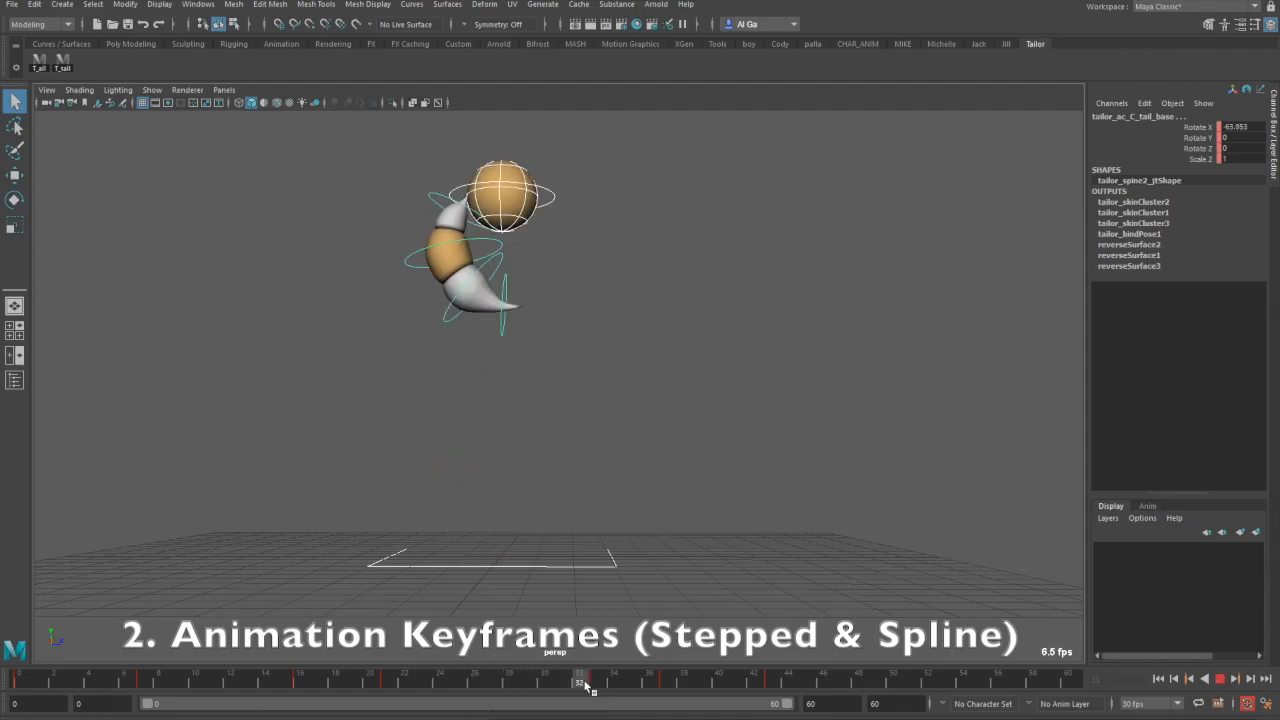
key(alt+v)
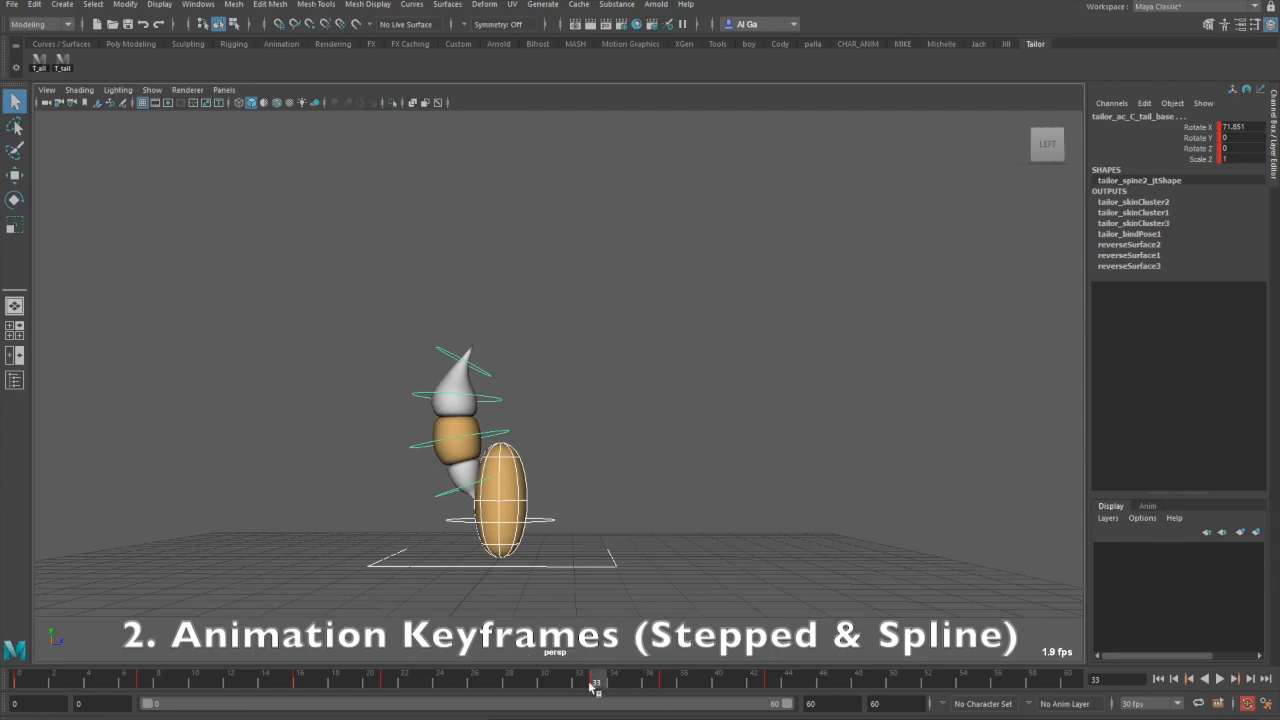
key(alt+v)
key(alt+v)
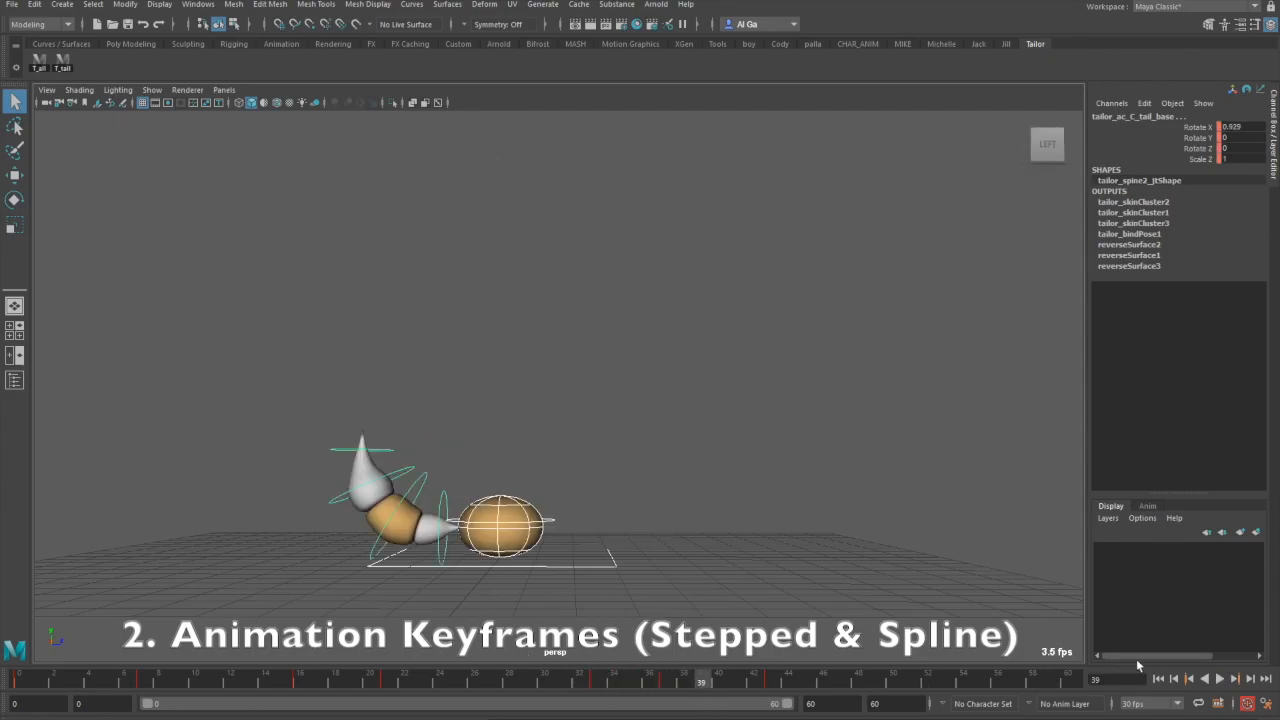
click(1170, 679)
click(1219, 679)
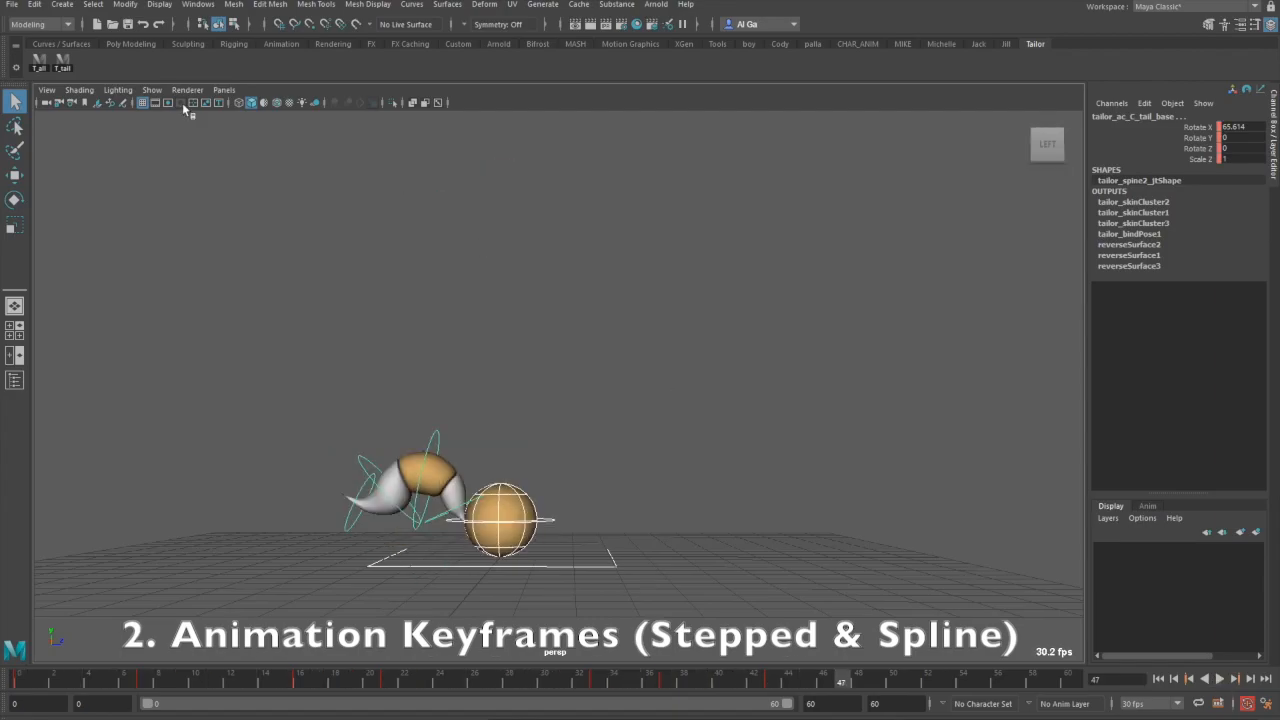
Step: Hide the NURBS curves and replay the animation from the first frame, stopping at frame 23
click(152, 89)
click(176, 172)
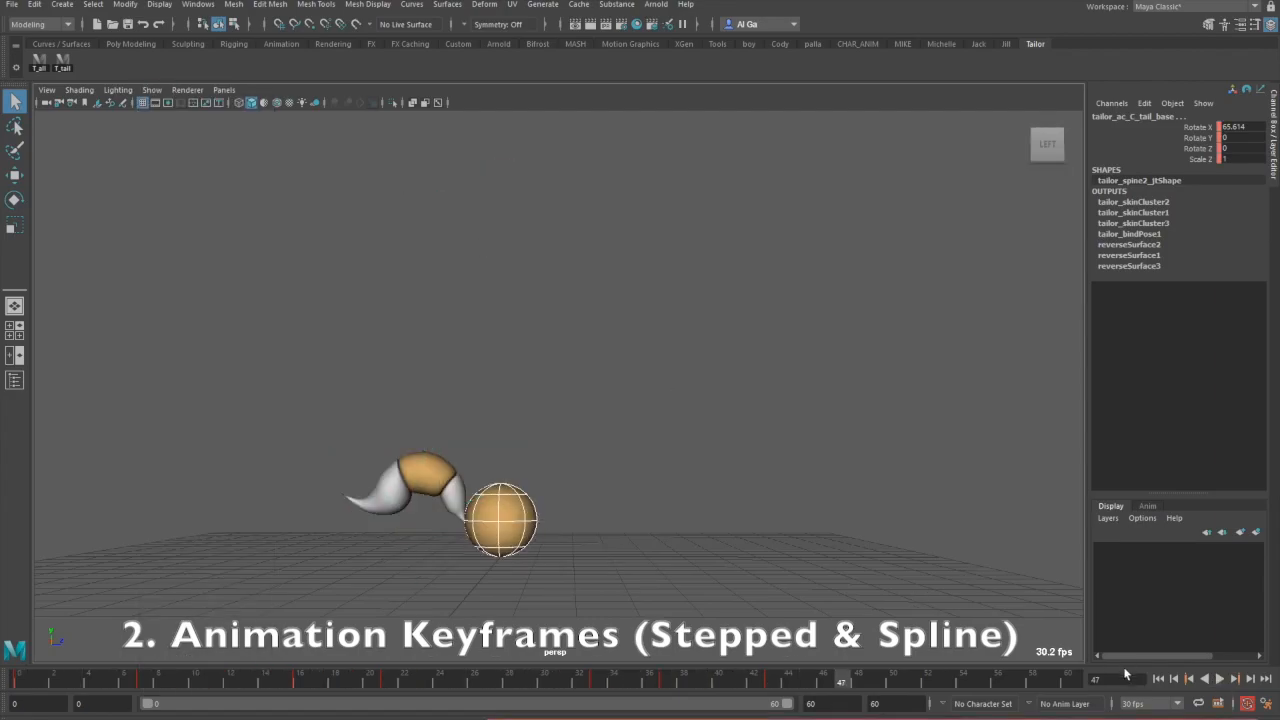
click(1158, 678)
click(1219, 678)
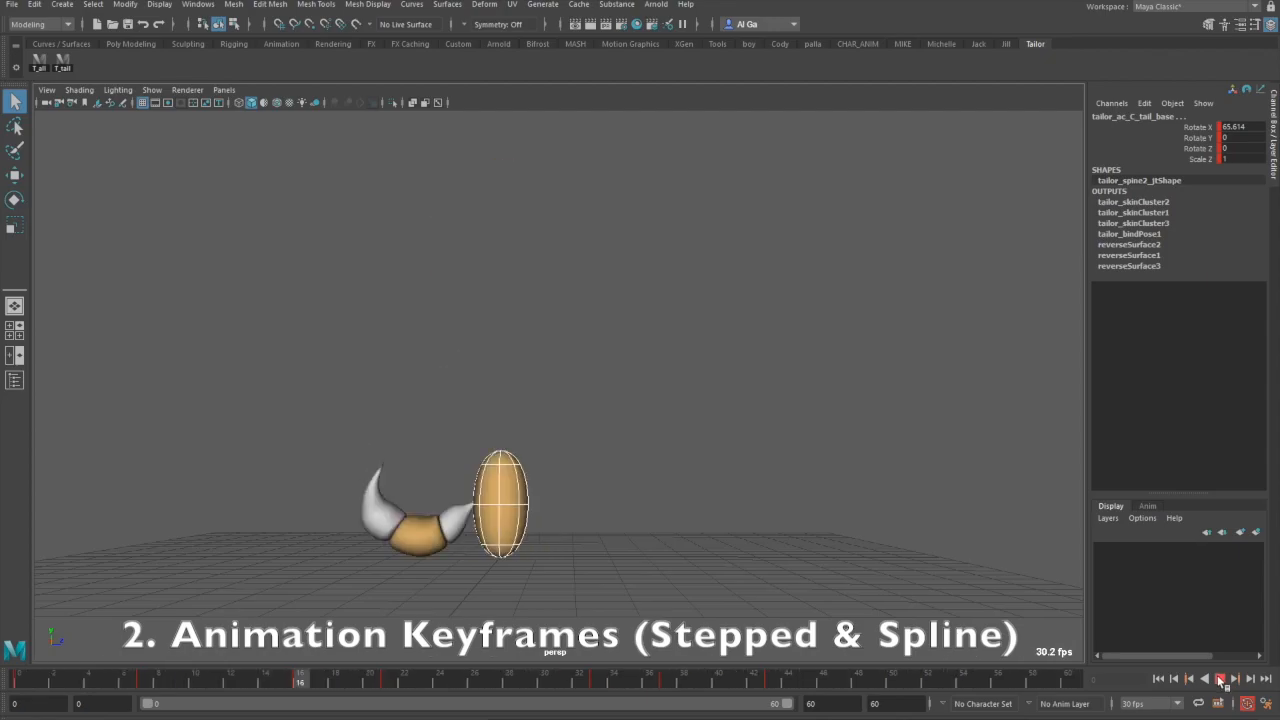
click(1220, 680)
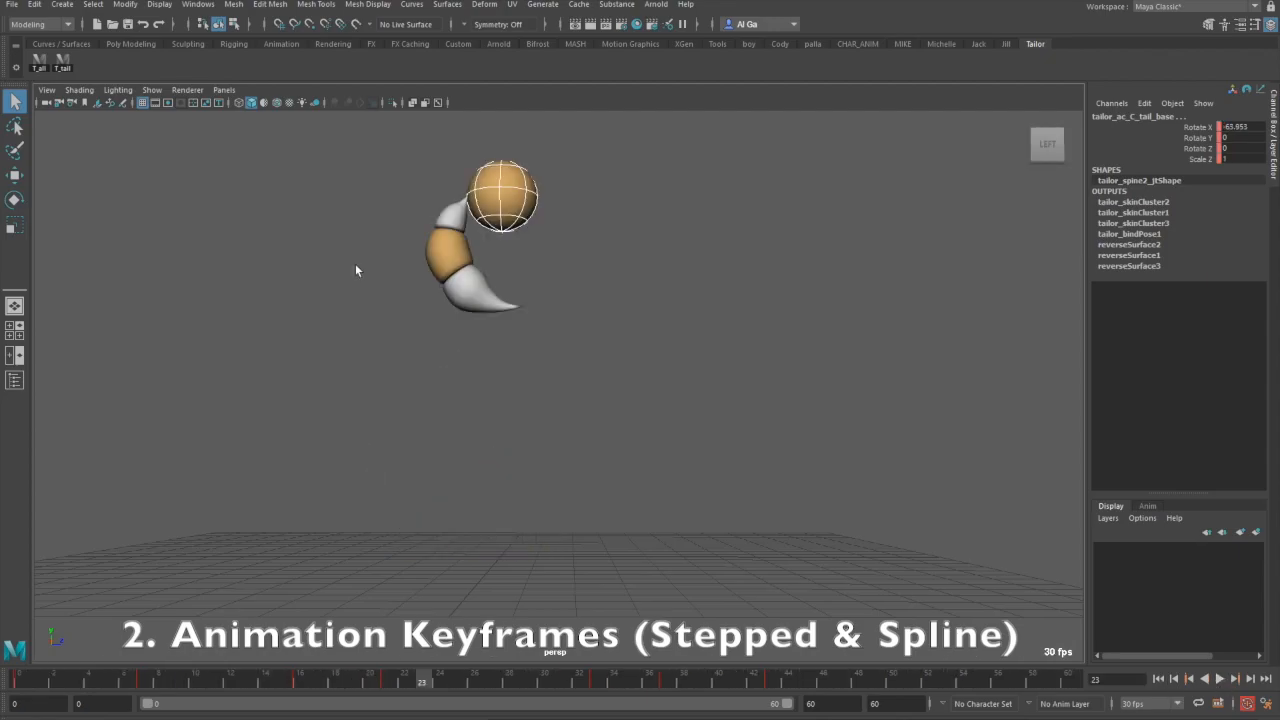
Step: Show the NURBS curves again and clear the current selection
click(152, 90)
click(163, 178)
click(606, 435)
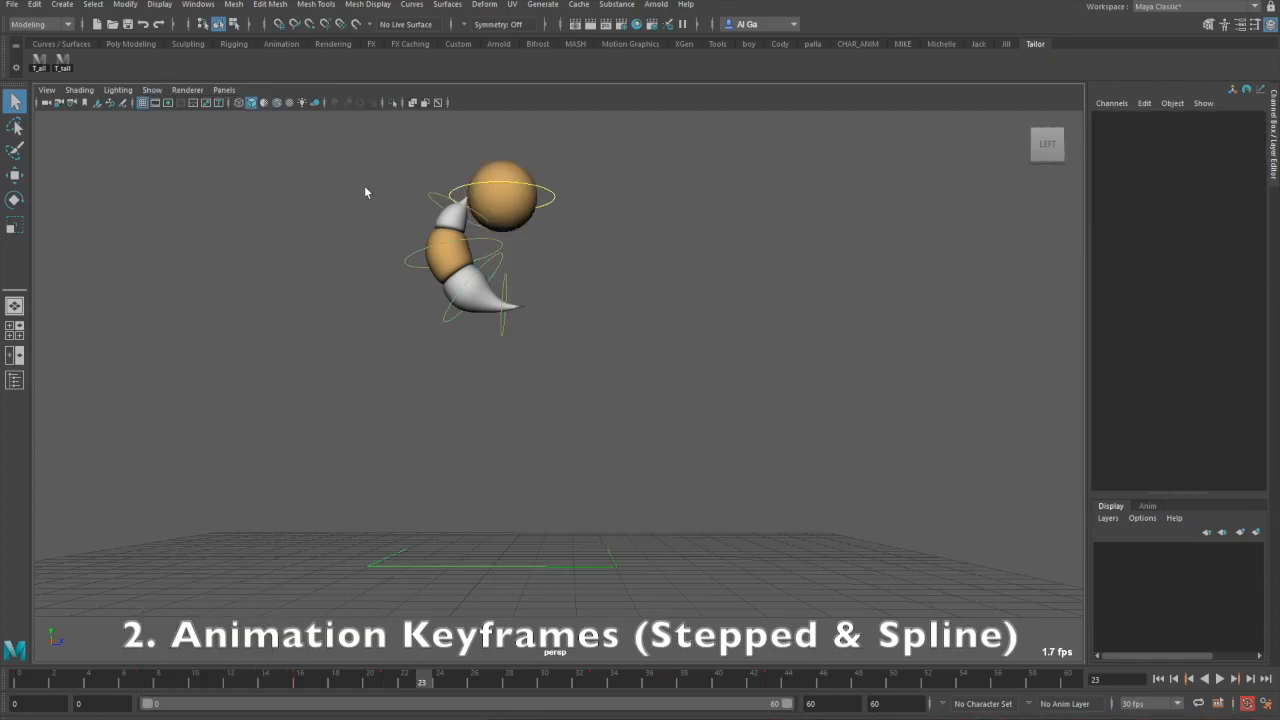
Step: Select all the character's controls and their whole keyframe range, view the available key options, and dismiss them
drag(313, 145, 672, 604)
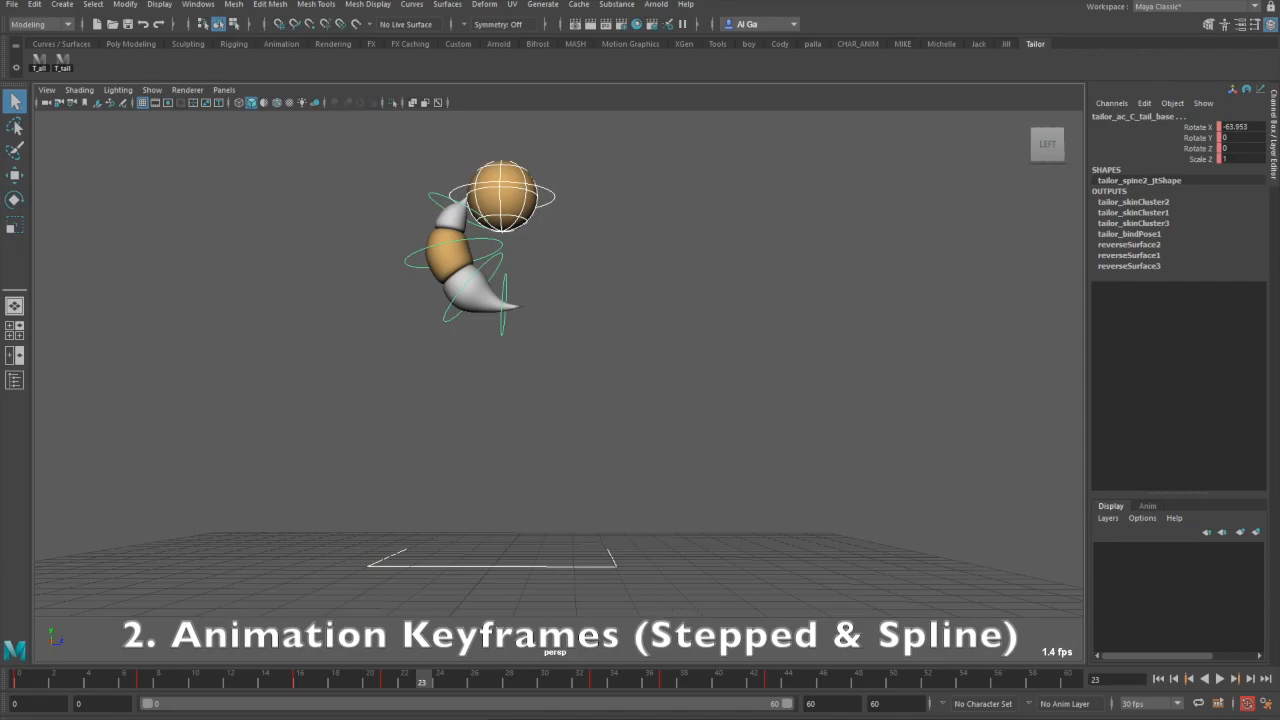
drag(28, 680, 150, 694)
shift+drag(790, 683, 14, 690)
right_click(165, 682)
mouse_move(246, 548)
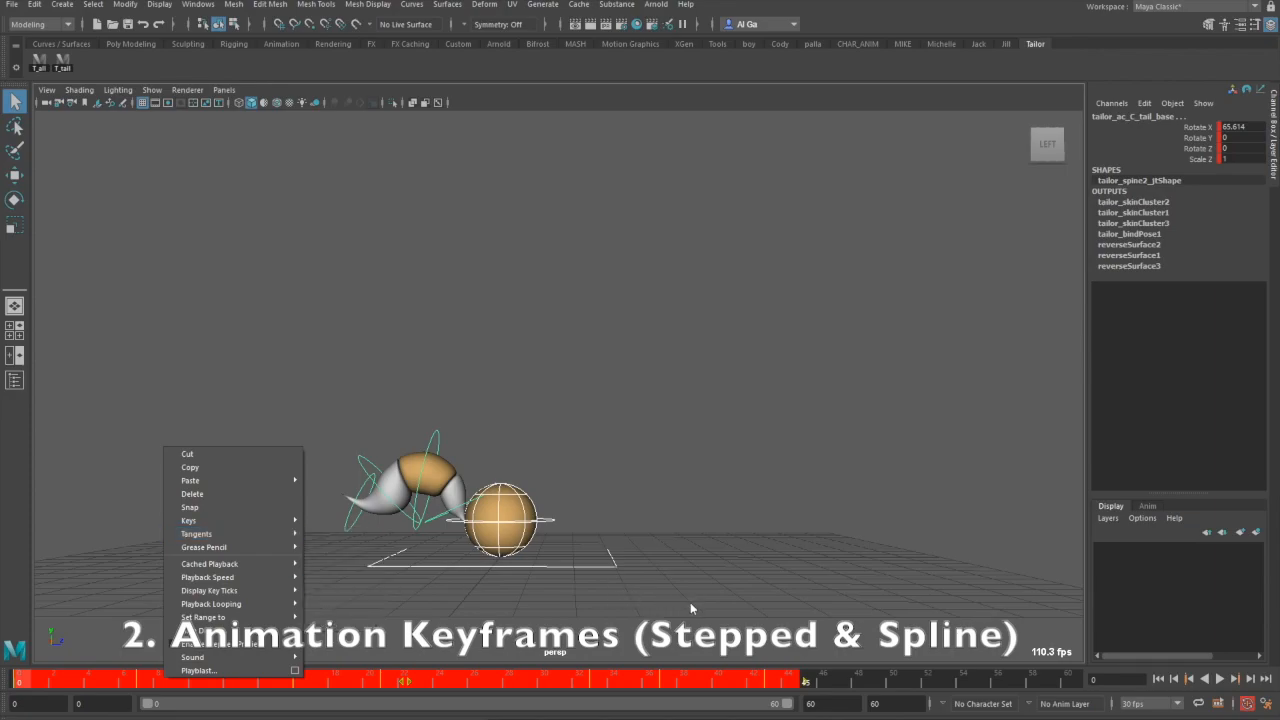
click(688, 601)
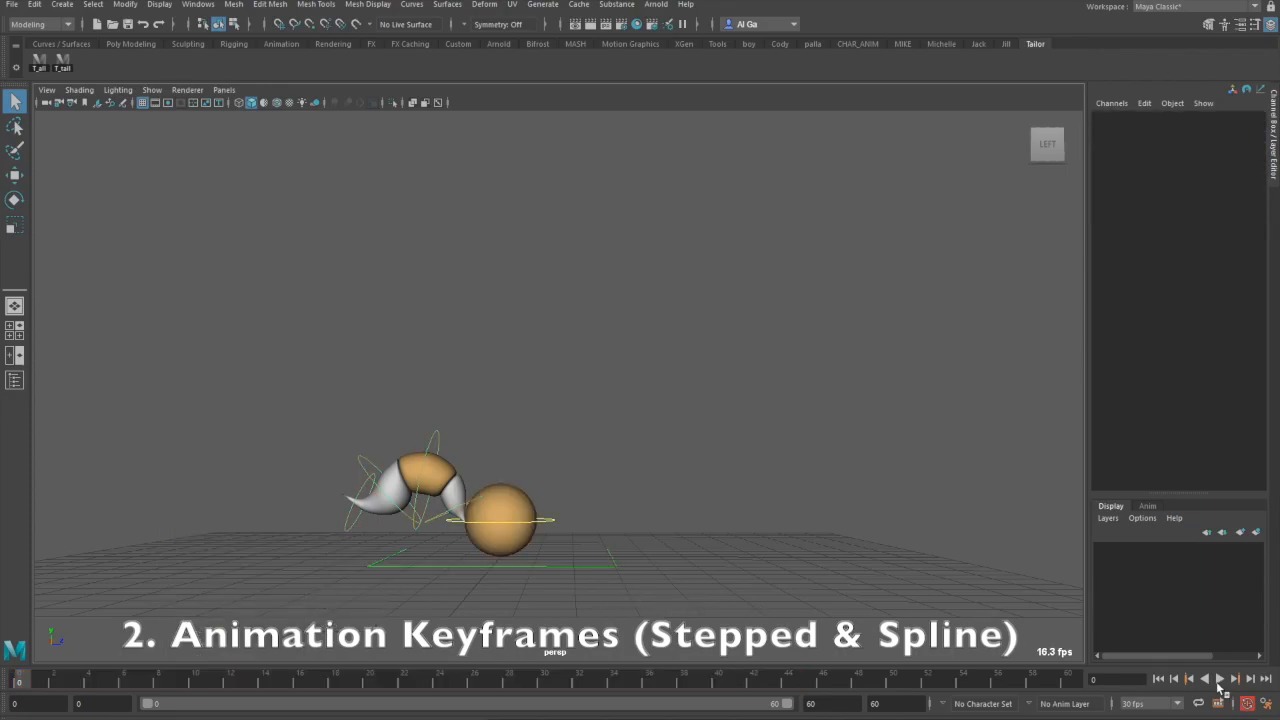
Step: Set the default in tangent to Clamped and out tangent to Stepped in the animation preferences, and close without saving
click(1269, 704)
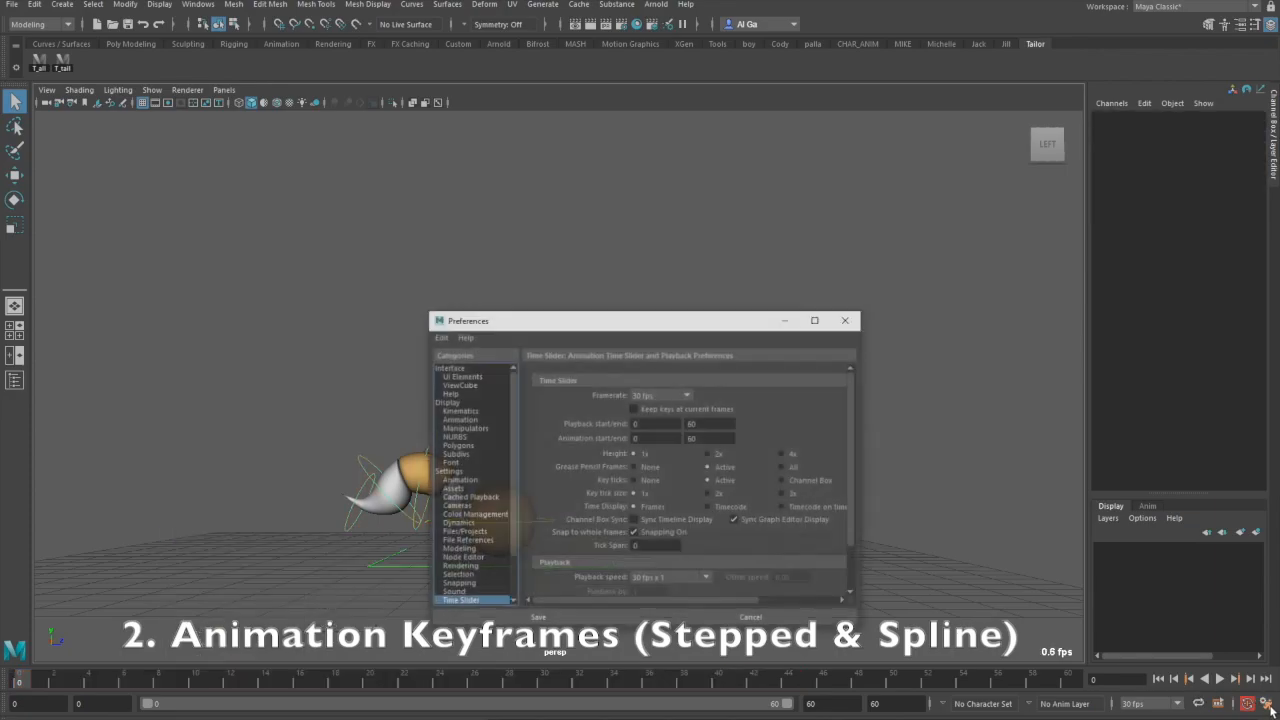
click(466, 481)
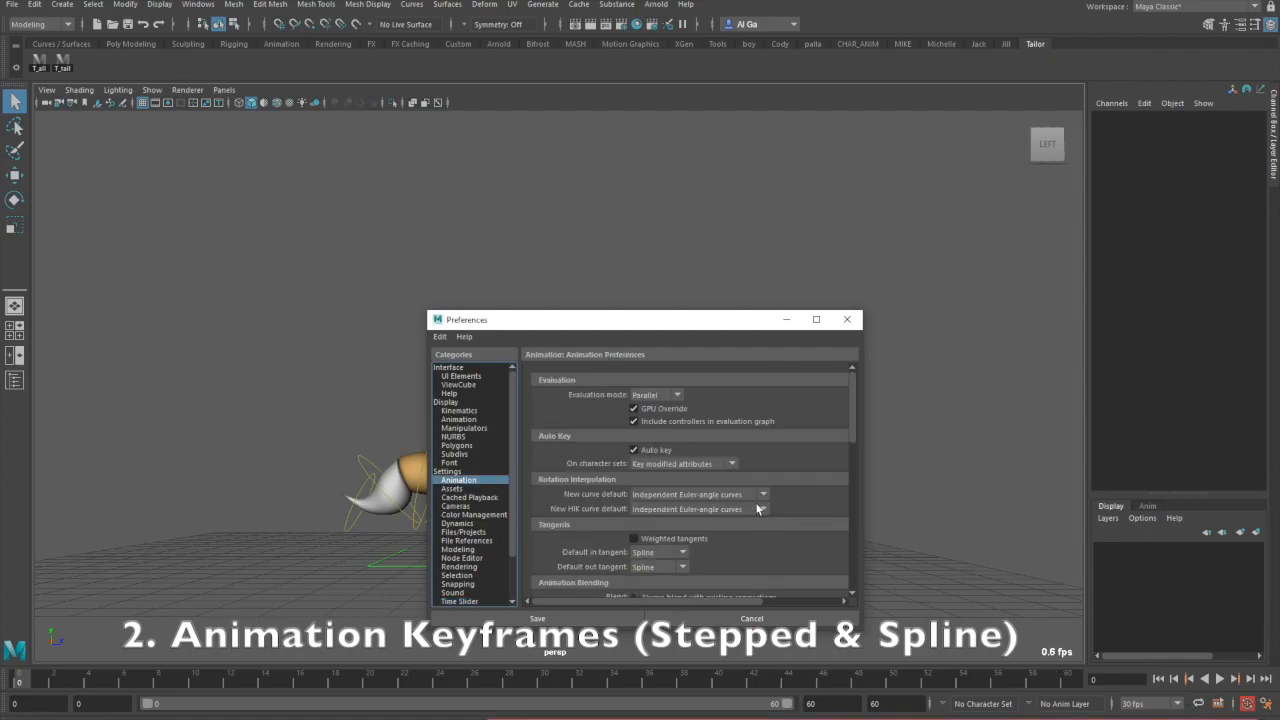
click(685, 555)
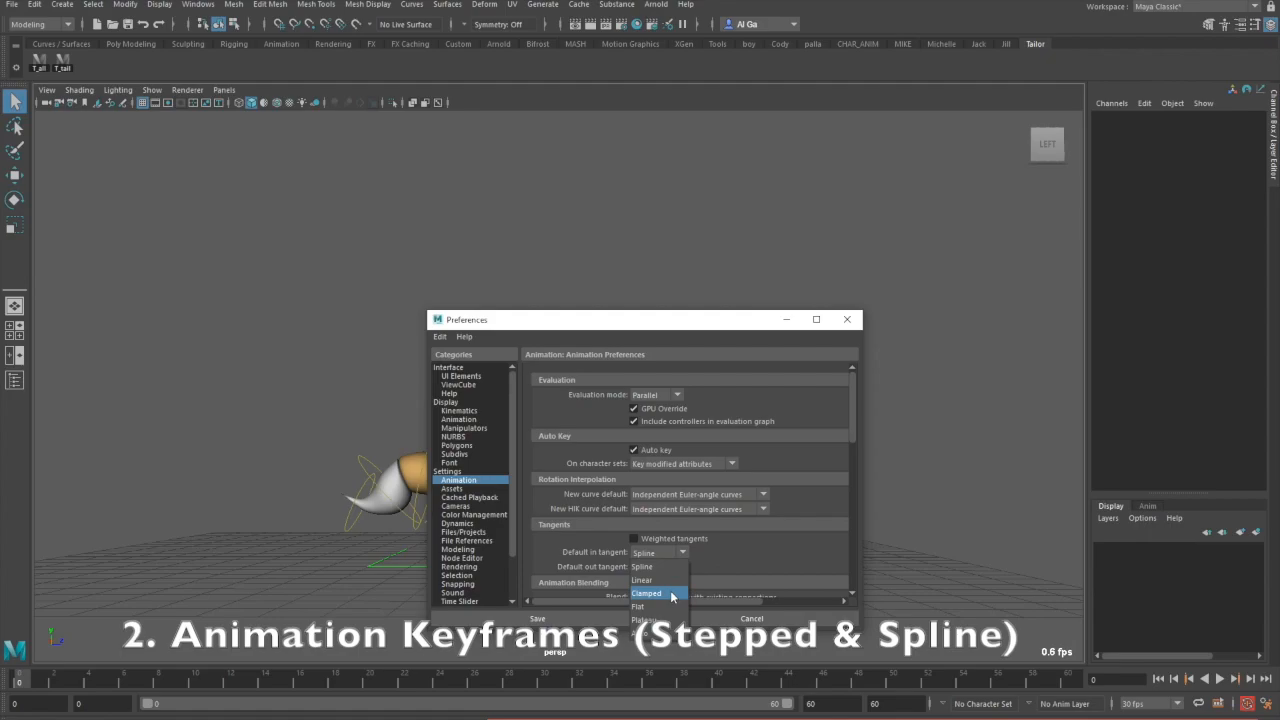
click(648, 594)
click(682, 567)
click(655, 622)
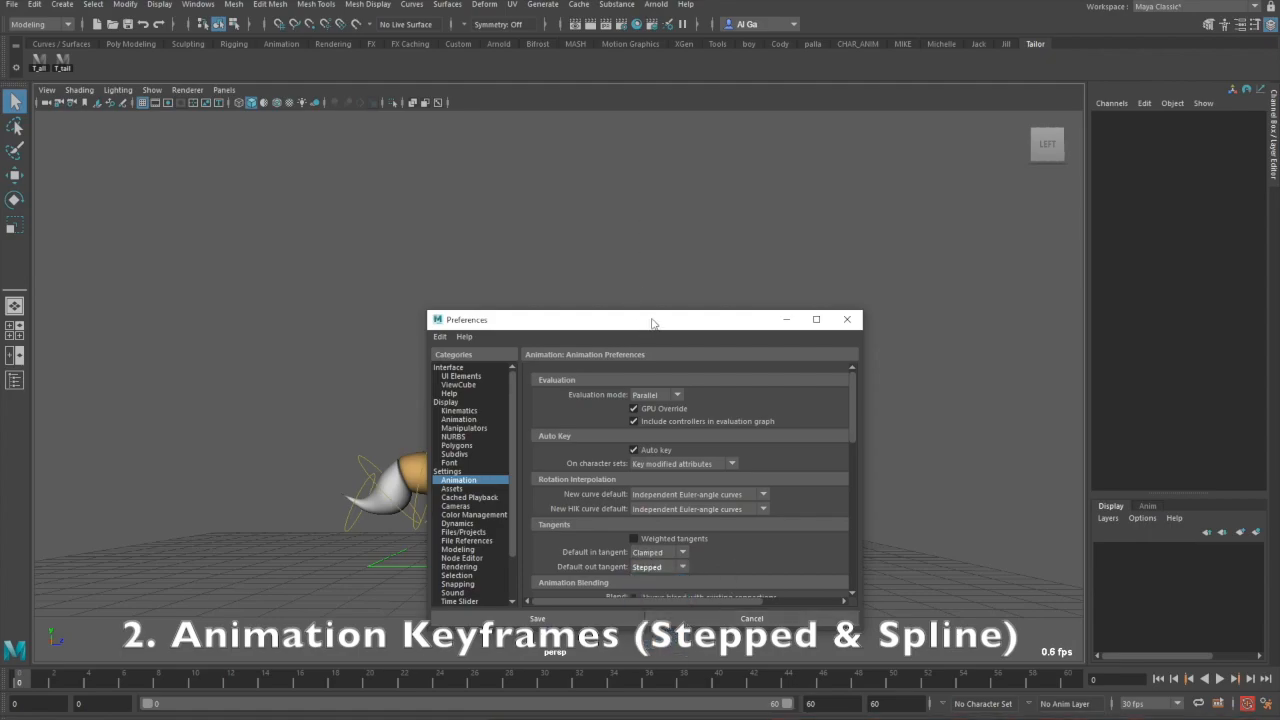
drag(652, 322, 637, 308)
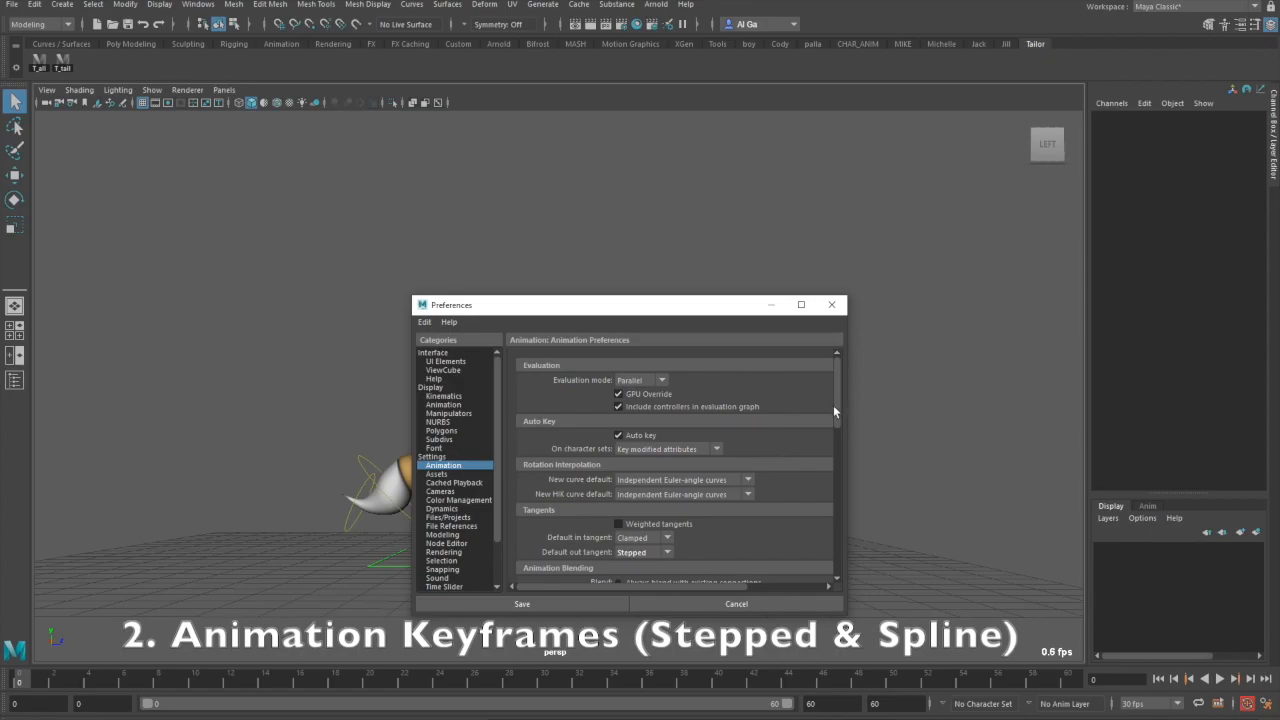
click(831, 304)
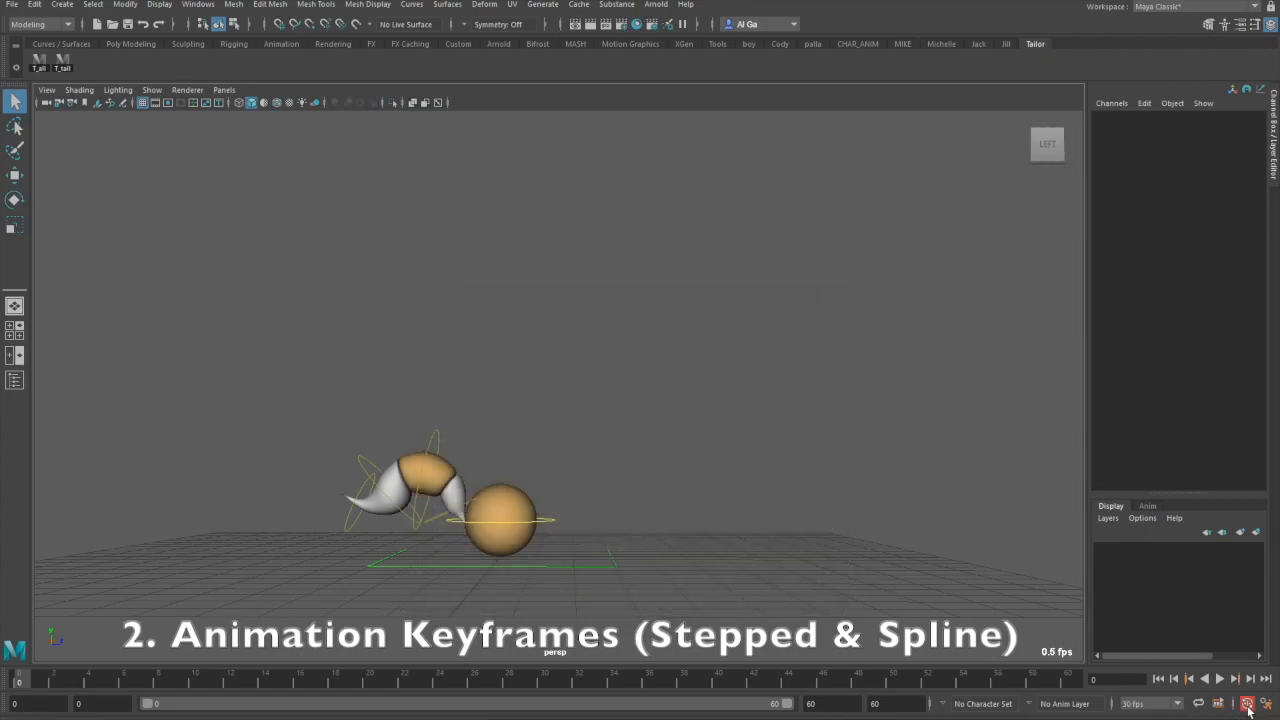
Step: Turn on auto keyframing and, at frame 11, rotate the tail's second control to a Rotate X of -64.019
click(1246, 704)
drag(35, 687, 180, 687)
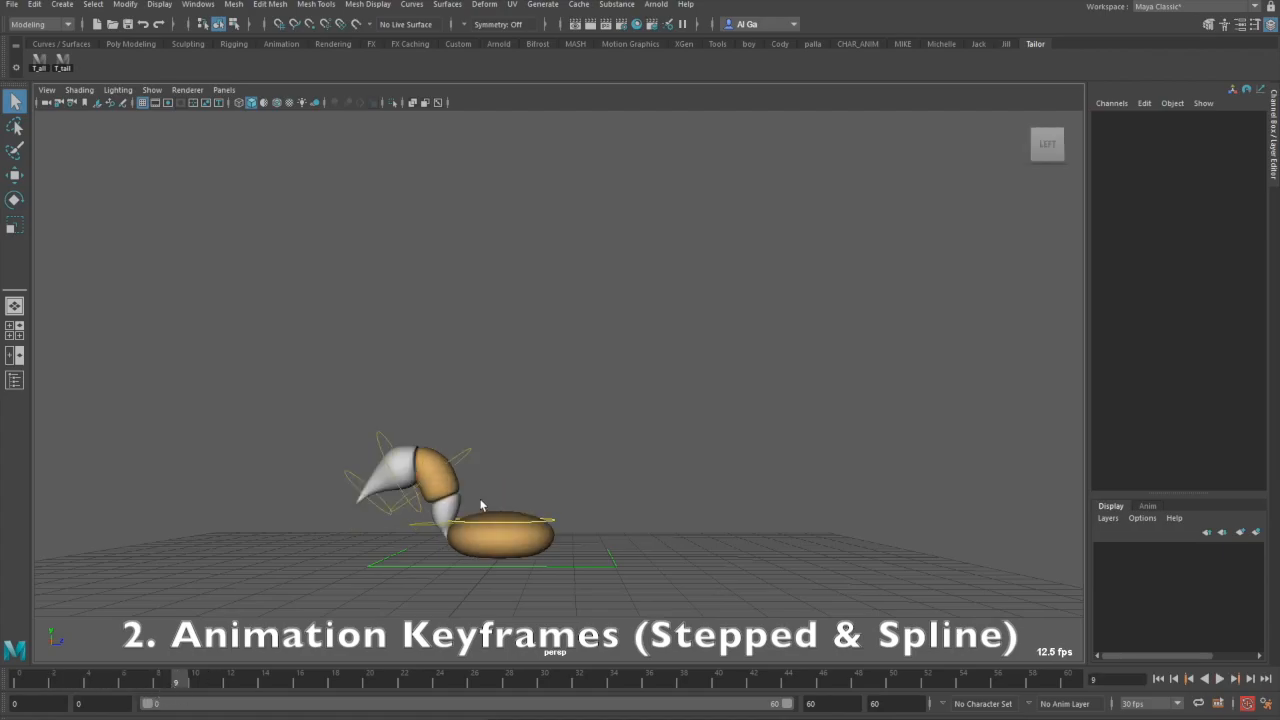
click(464, 462)
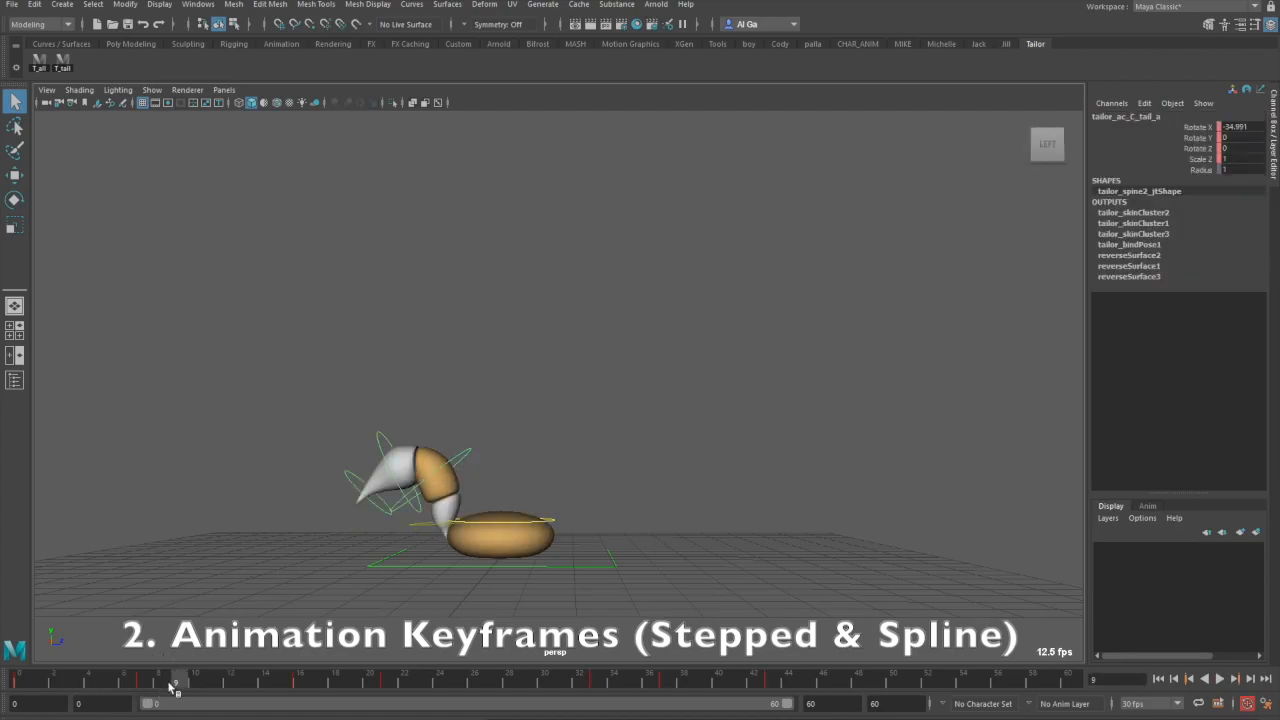
mouse_move(171, 683)
mouse_down()
mouse_move(137, 683)
mouse_move(214, 681)
mouse_up()
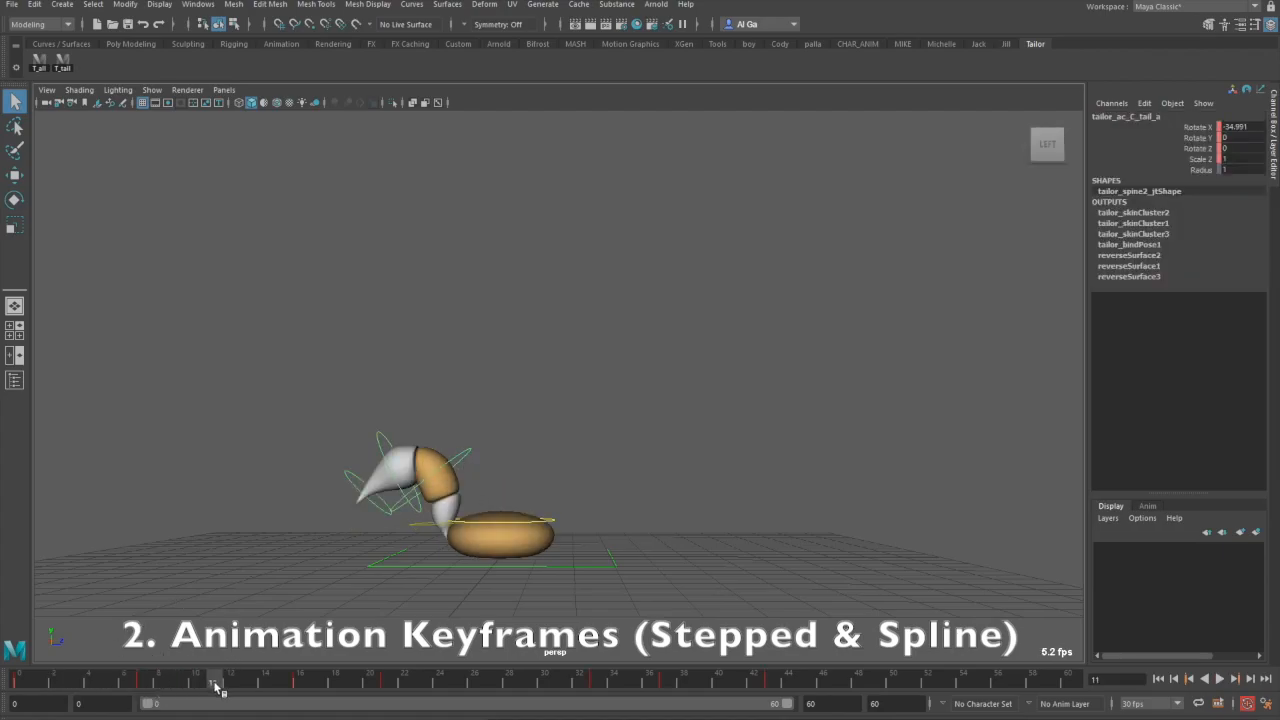
key(e)
drag(551, 466, 518, 390)
mouse_move(209, 681)
mouse_down()
mouse_move(197, 687)
mouse_move(213, 688)
mouse_up()
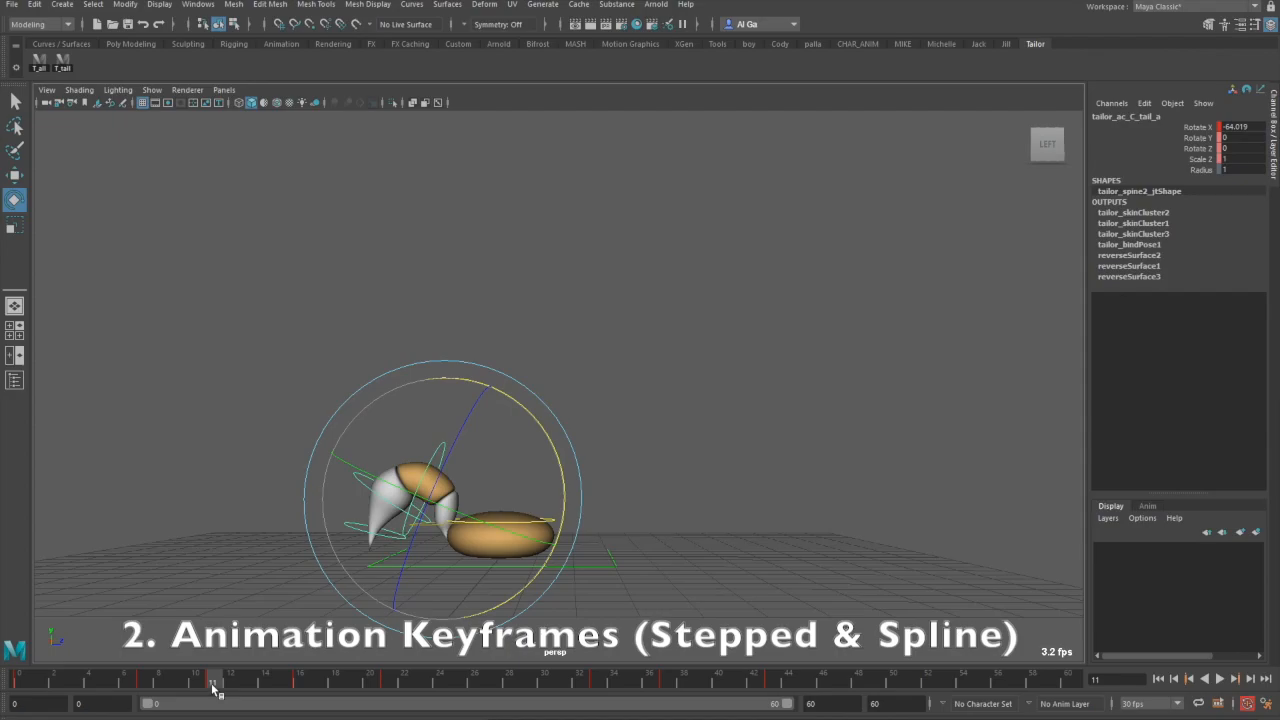
Step: Replay the animation to review the tail's pose change at frame 11, and clear the selection
key(alt+v)
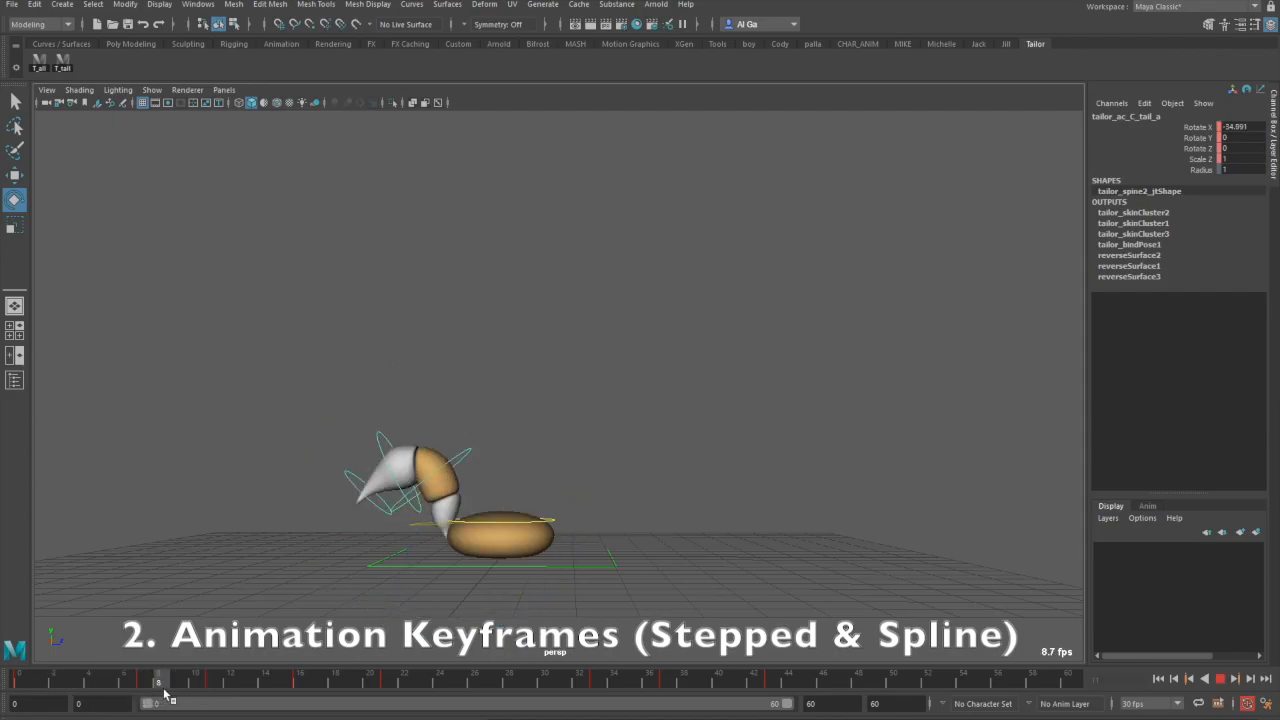
key(alt+v)
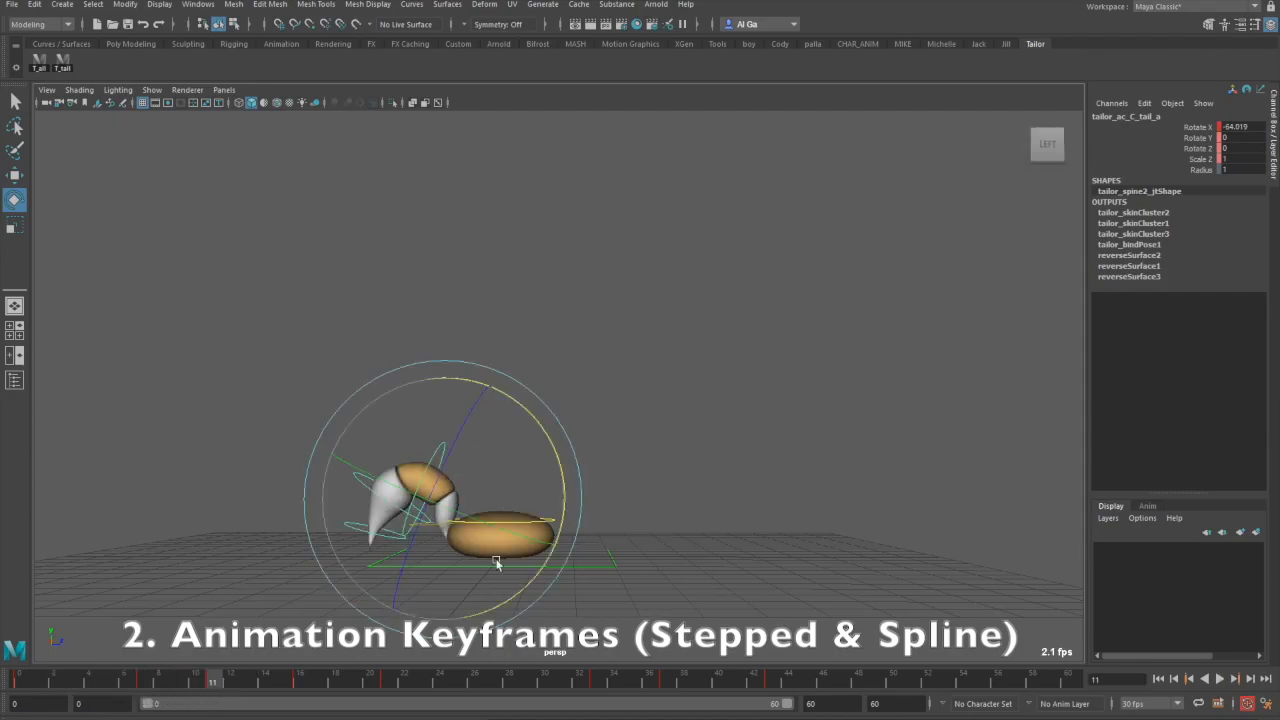
drag(211, 684, 211, 688)
key(alt+v)
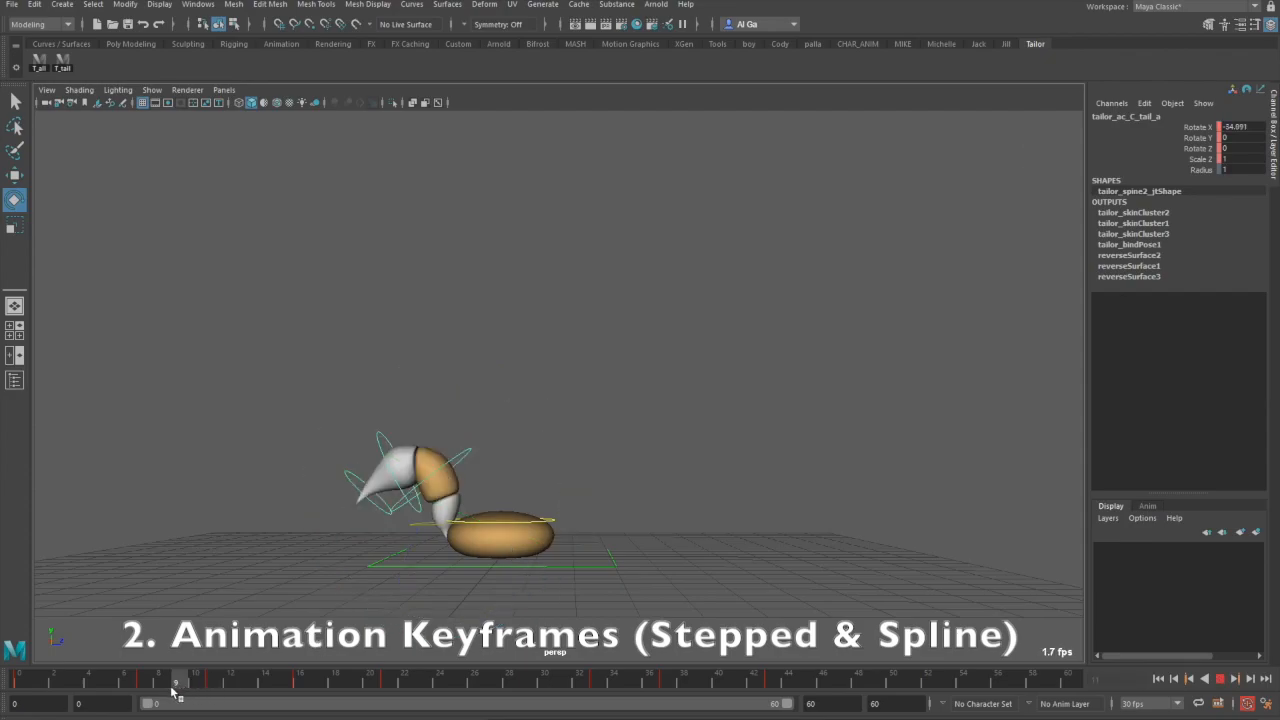
key(alt+v)
click(876, 538)
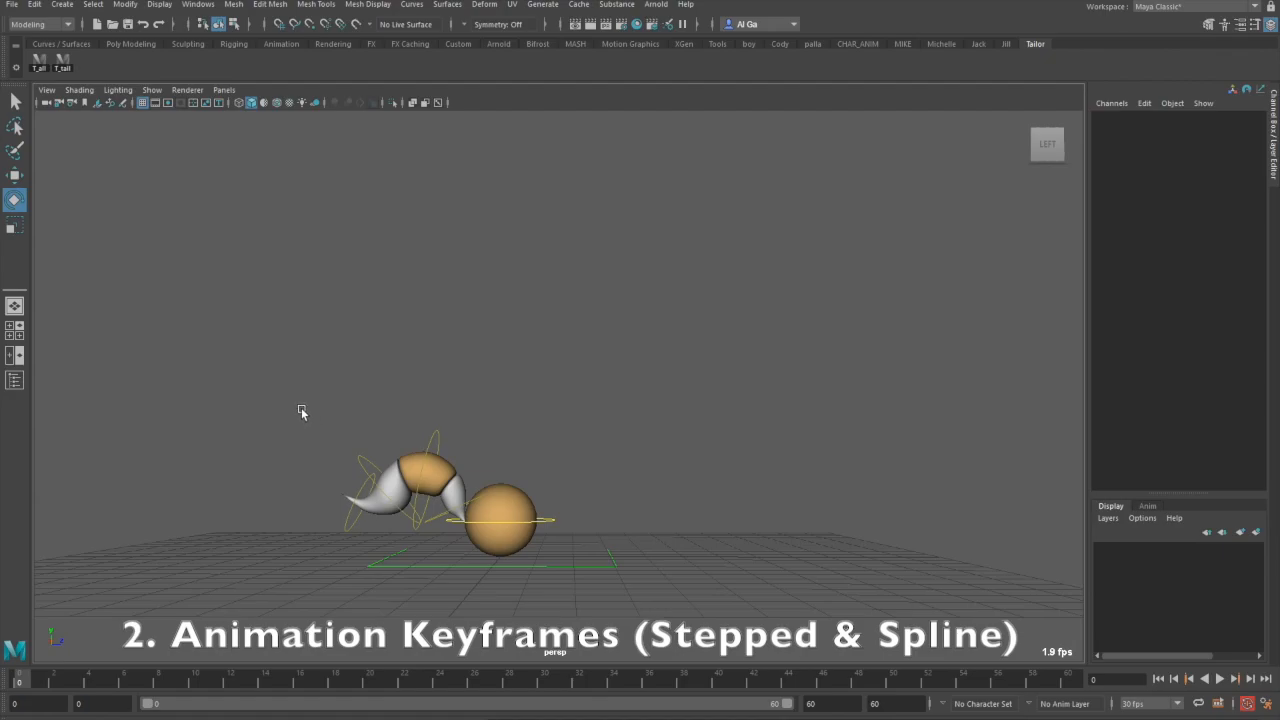
Step: Select all the character's controls and their whole keyframe range, and set the key tangents to Spline
drag(300, 386, 701, 603)
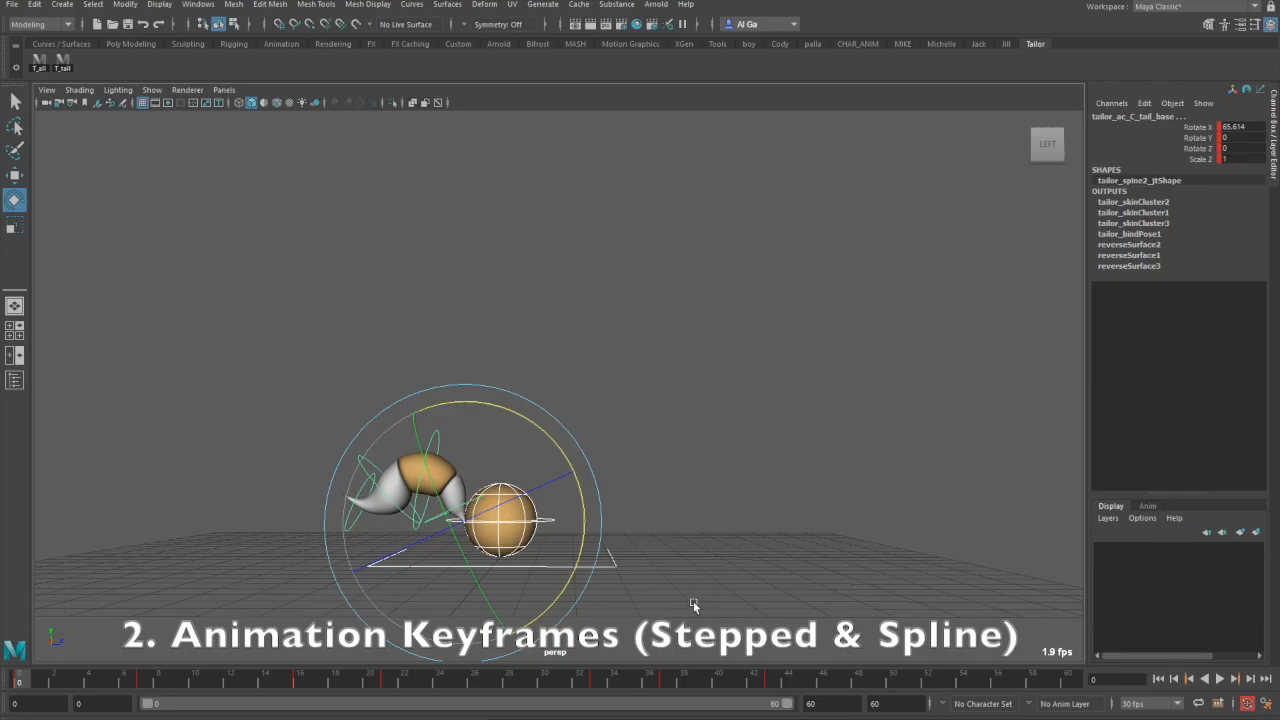
drag(2, 678, 509, 679)
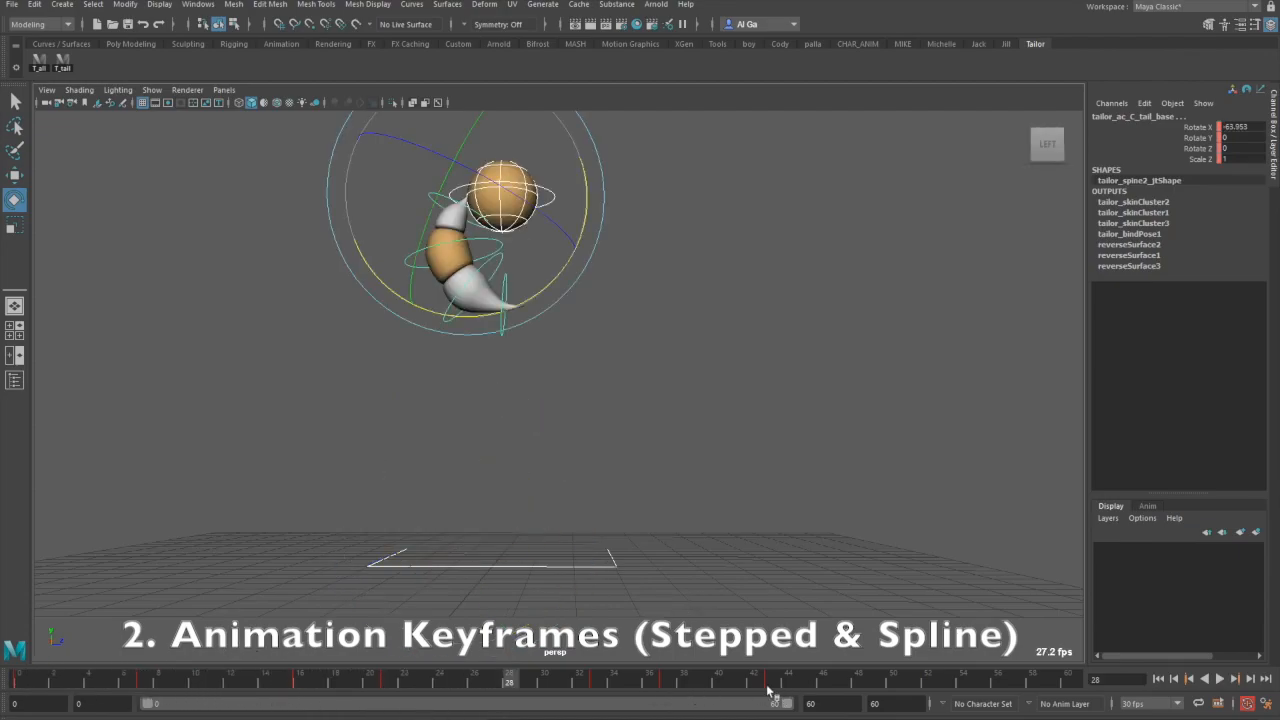
shift+drag(818, 686, 14, 681)
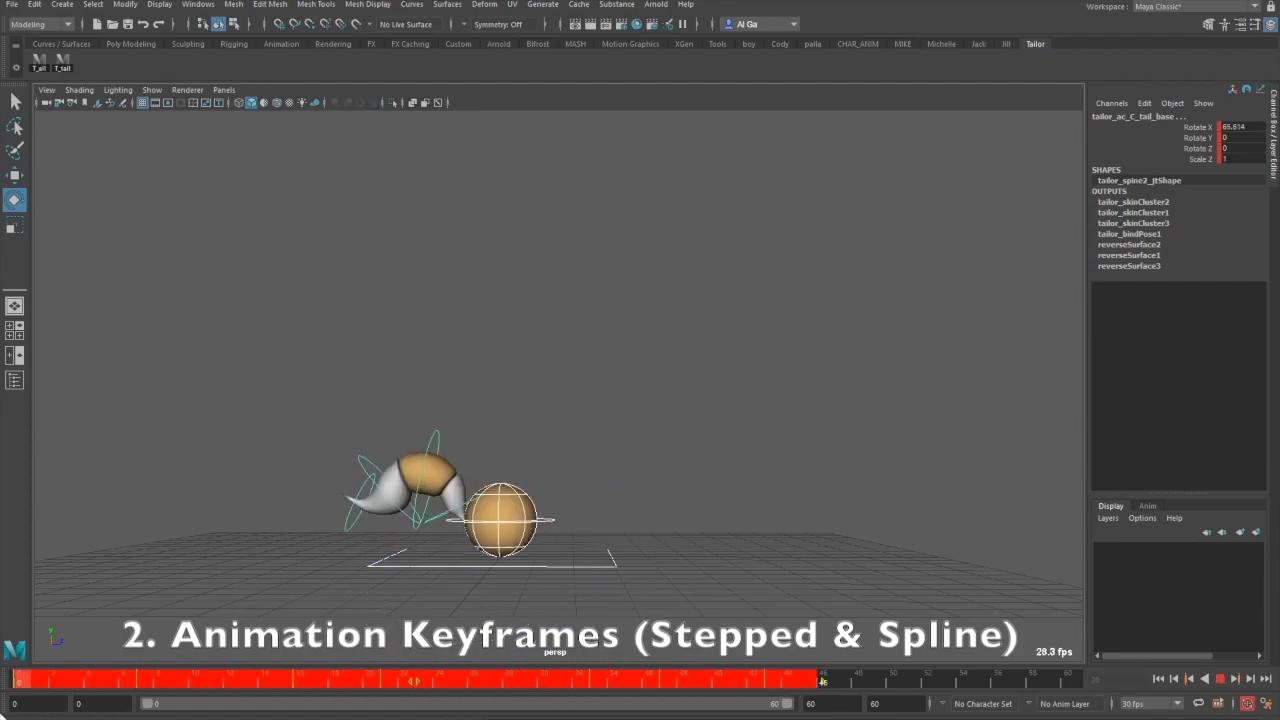
right_click(201, 684)
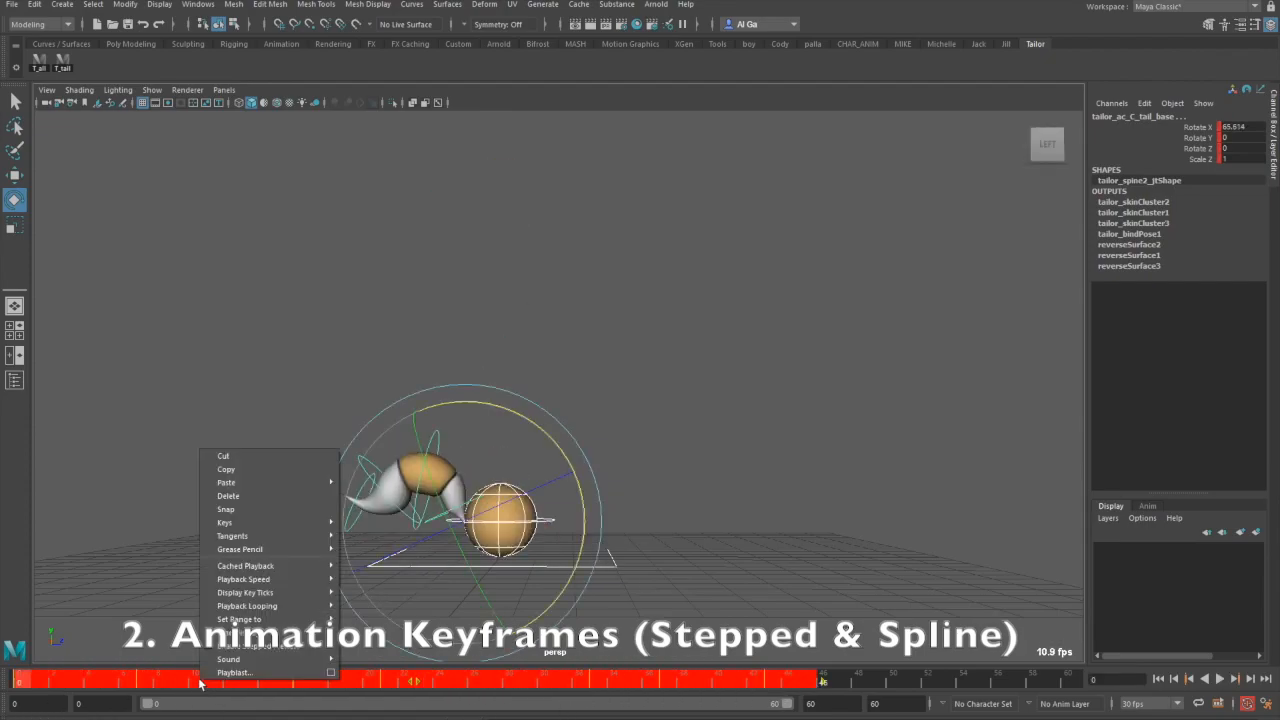
mouse_move(298, 538)
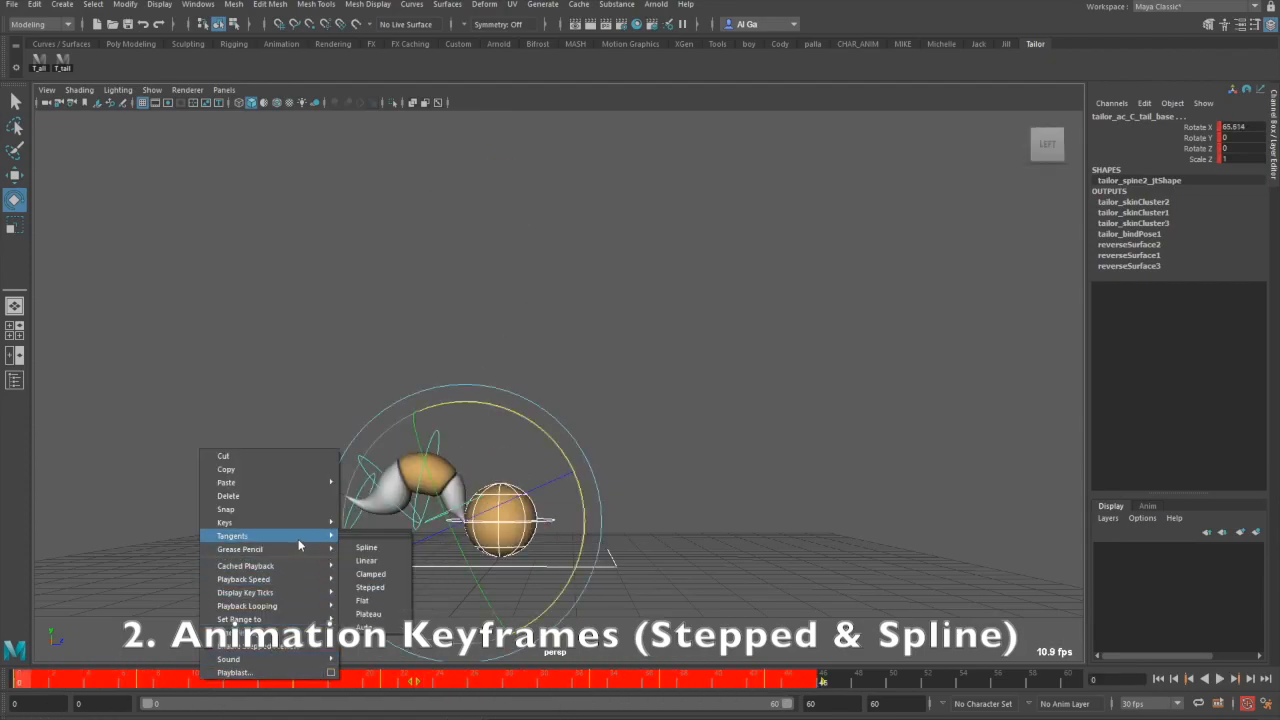
click(366, 548)
Step: Scrub and replay the opening frames up to frame 16 to examine how the spline keys interpolate between poses
mouse_move(34, 686)
mouse_down()
mouse_move(128, 686)
mouse_move(142, 688)
mouse_move(24, 690)
mouse_move(143, 700)
mouse_move(19, 686)
mouse_up()
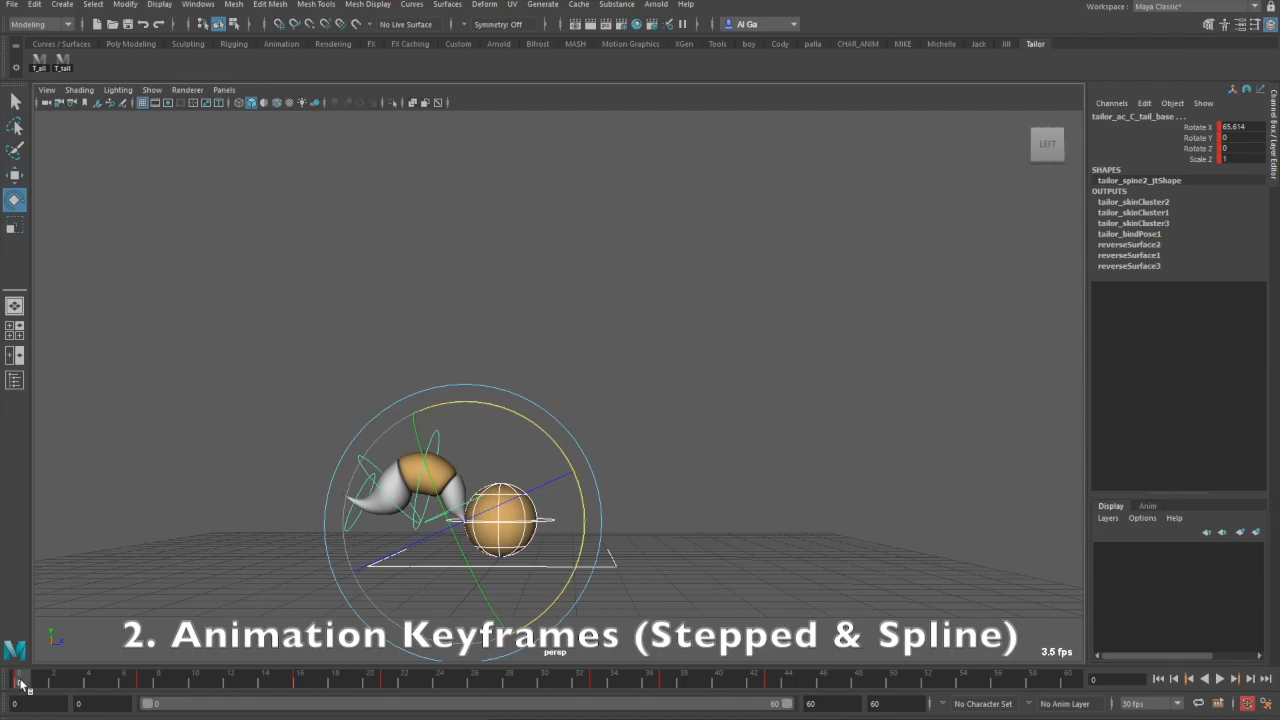
mouse_move(34, 688)
mouse_down()
mouse_move(55, 697)
mouse_move(31, 702)
mouse_move(28, 690)
mouse_move(144, 694)
mouse_move(24, 692)
mouse_up()
drag(28, 688, 98, 689)
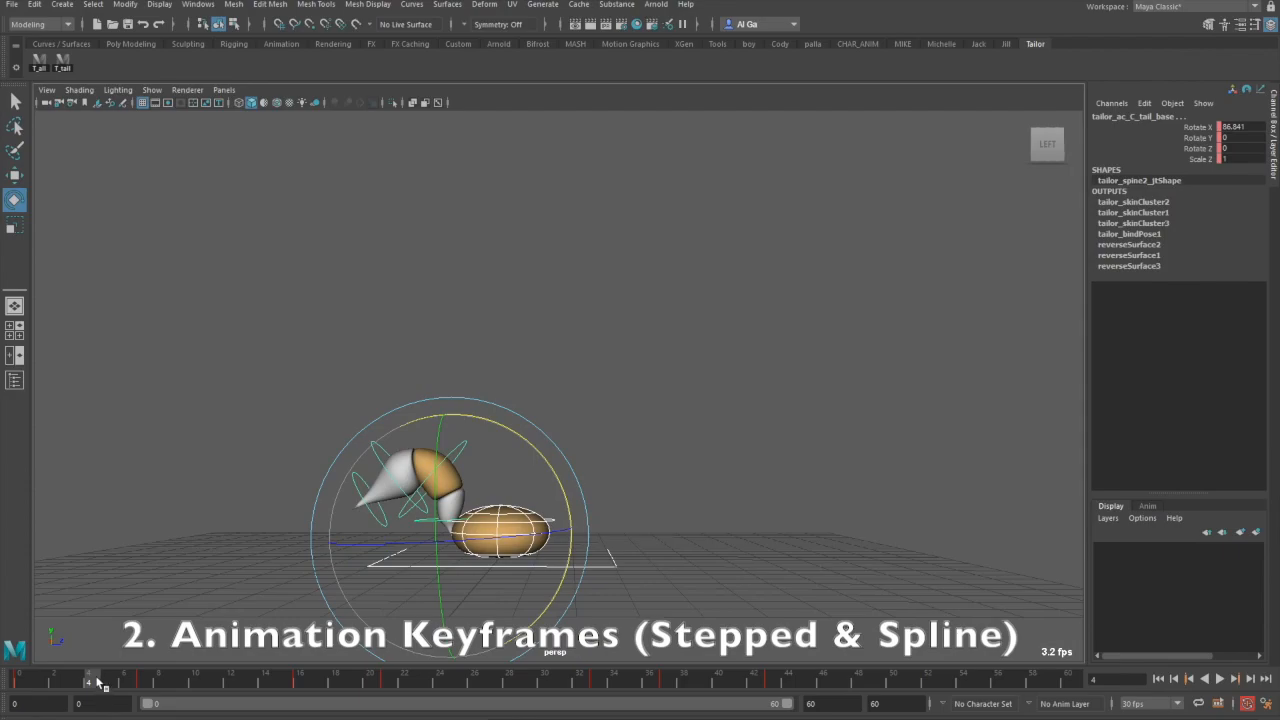
drag(86, 688, 86, 688)
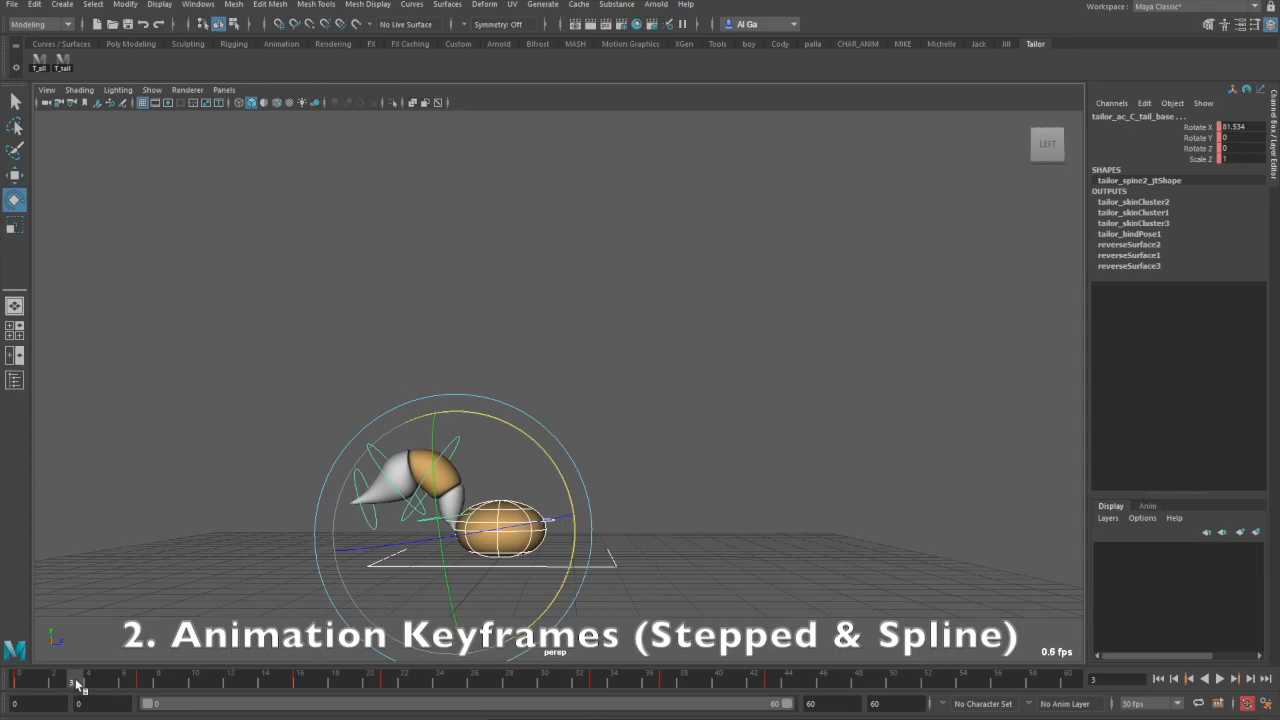
drag(79, 687, 29, 687)
key(alt+v)
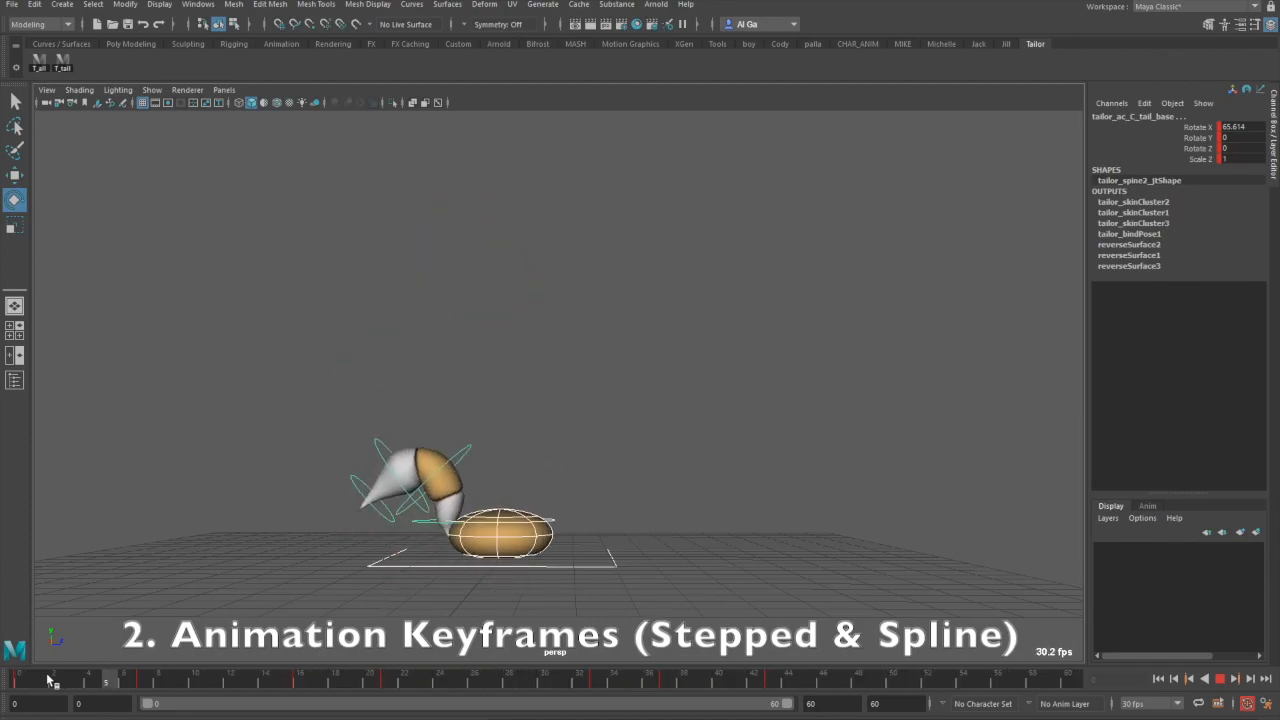
key(Escape)
drag(47, 680, 142, 686)
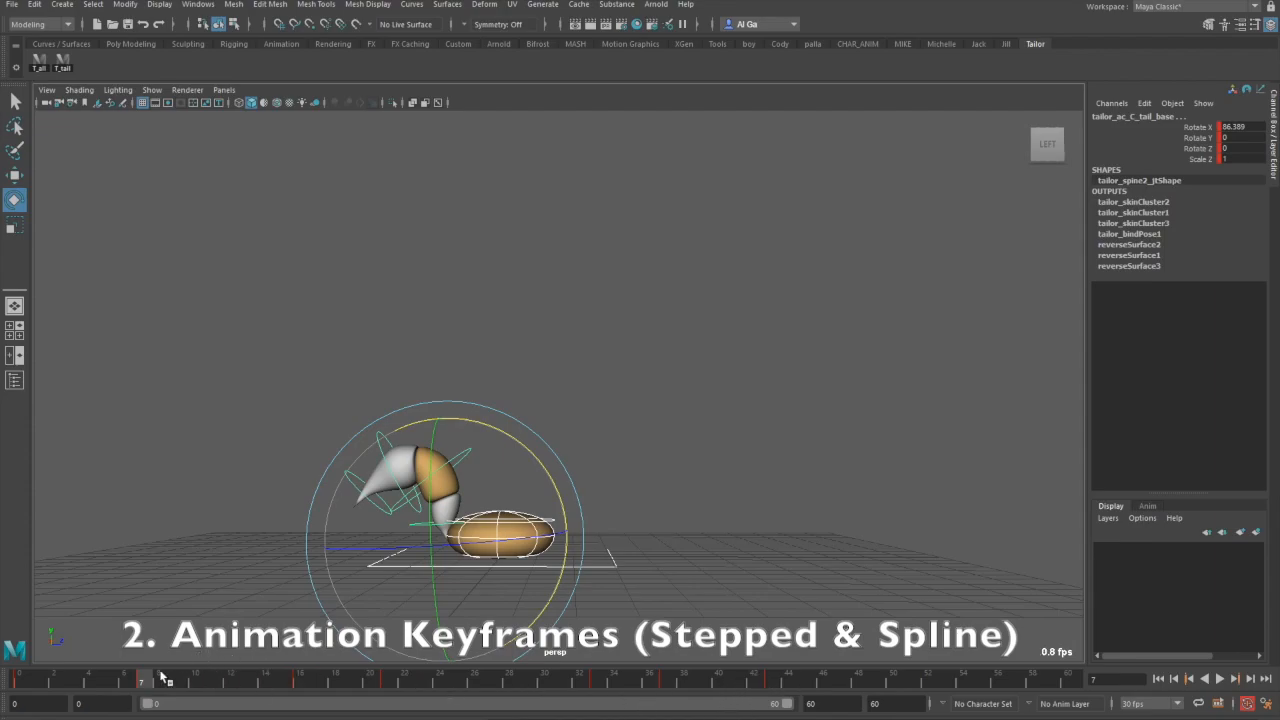
key(alt+v)
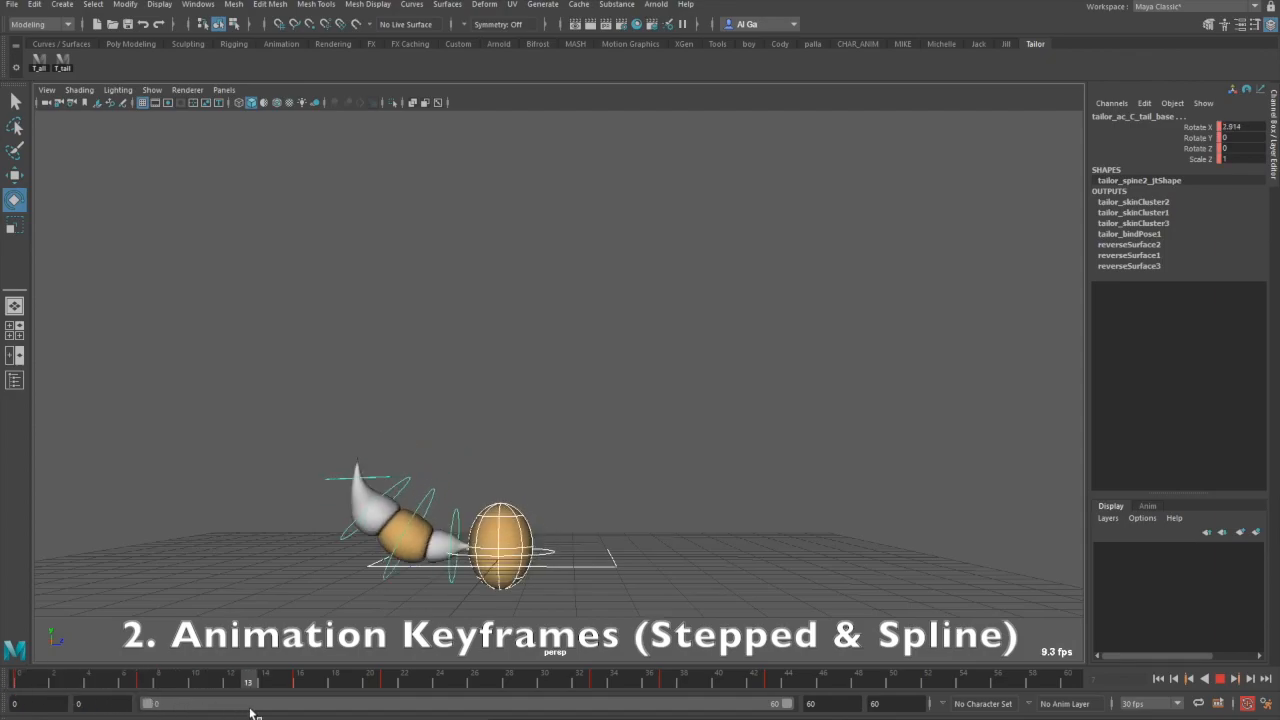
key(alt+v)
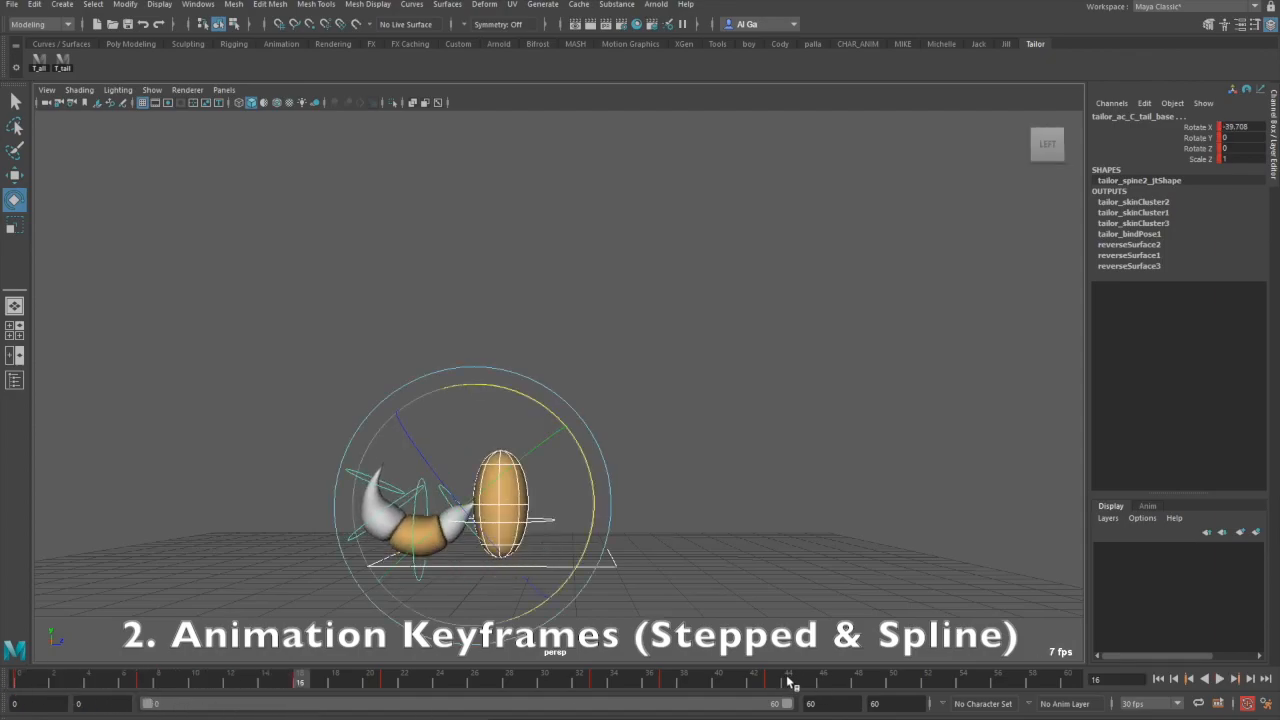
Step: Set the tangents of the whole keyframe range to Stepped, replay the animation, and return to the first frame
shift+drag(805, 684, 26, 682)
right_click(80, 683)
mouse_move(182, 535)
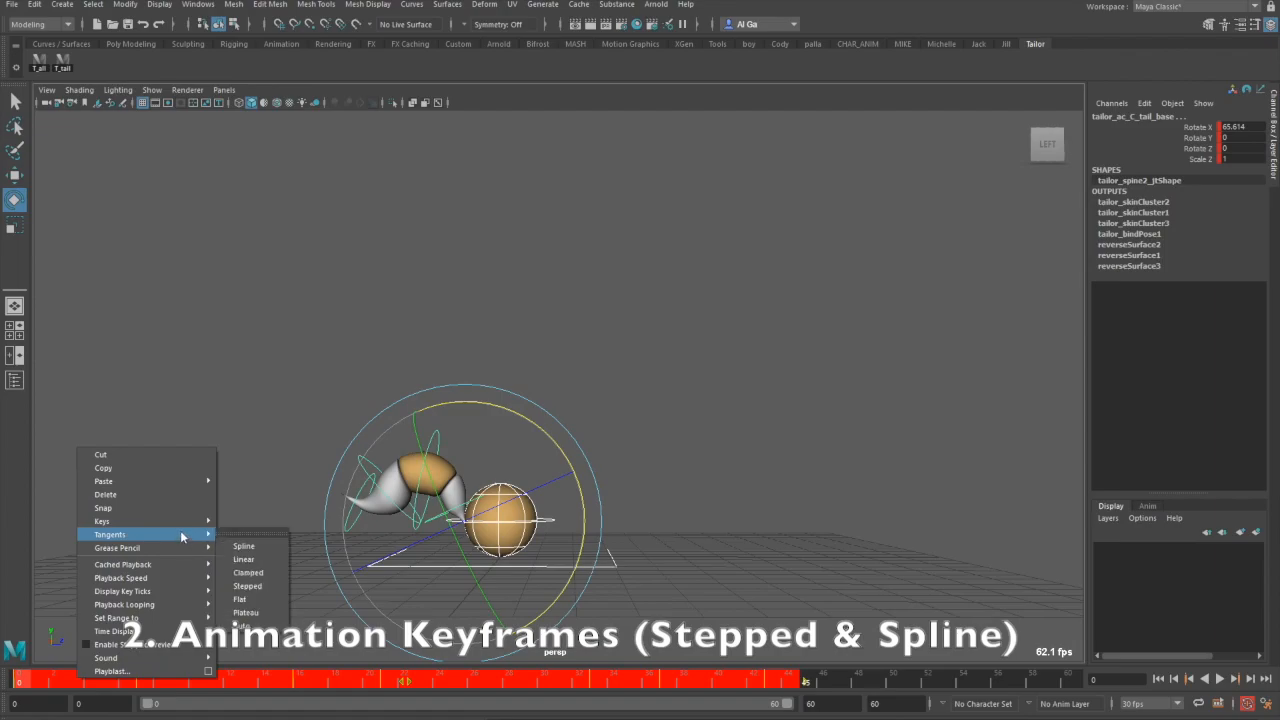
click(269, 588)
key(alt+v)
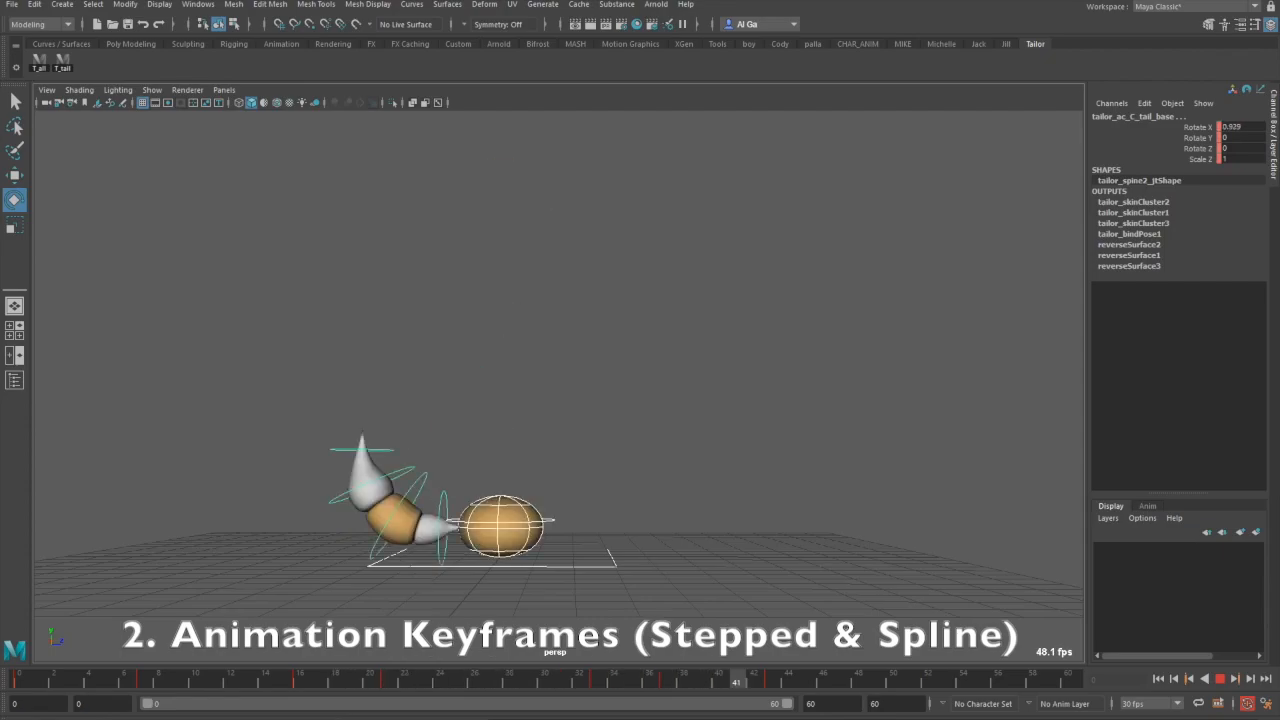
key(alt+v)
click(1160, 678)
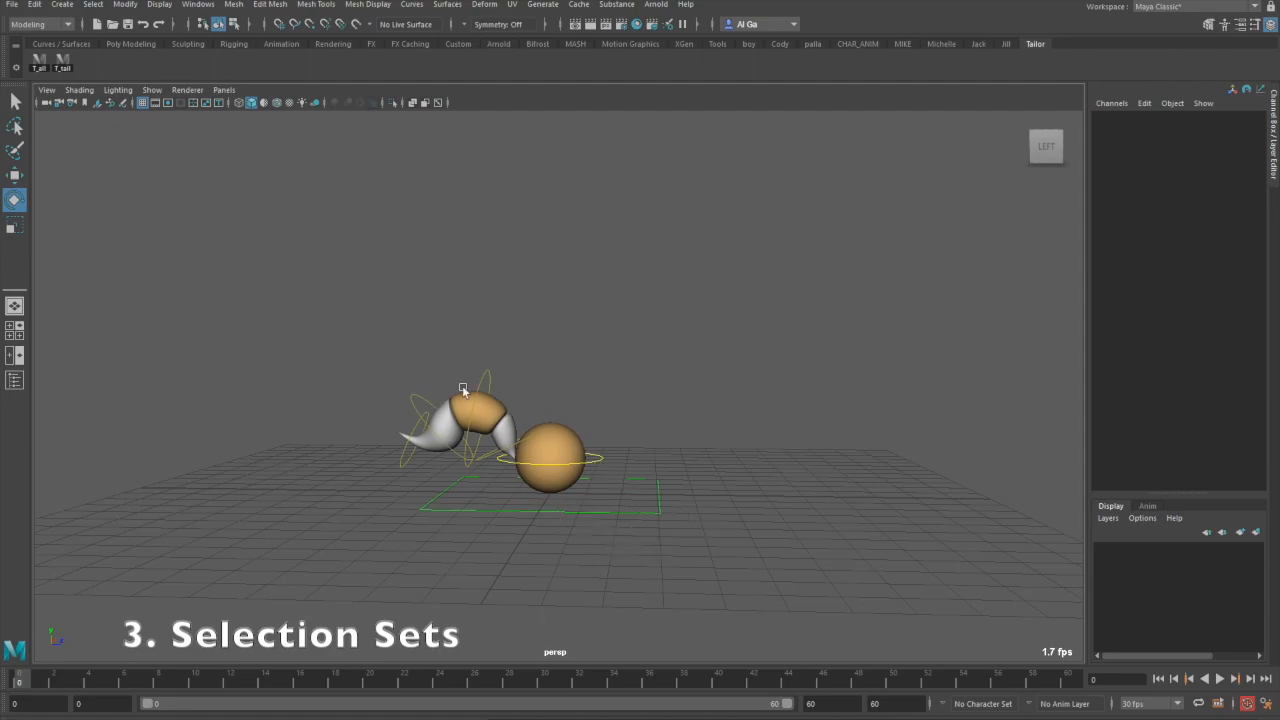
Step: Select all the character's controls together, scrub to frame 3, and clear the selection
drag(343, 318, 540, 472)
drag(733, 573, 733, 574)
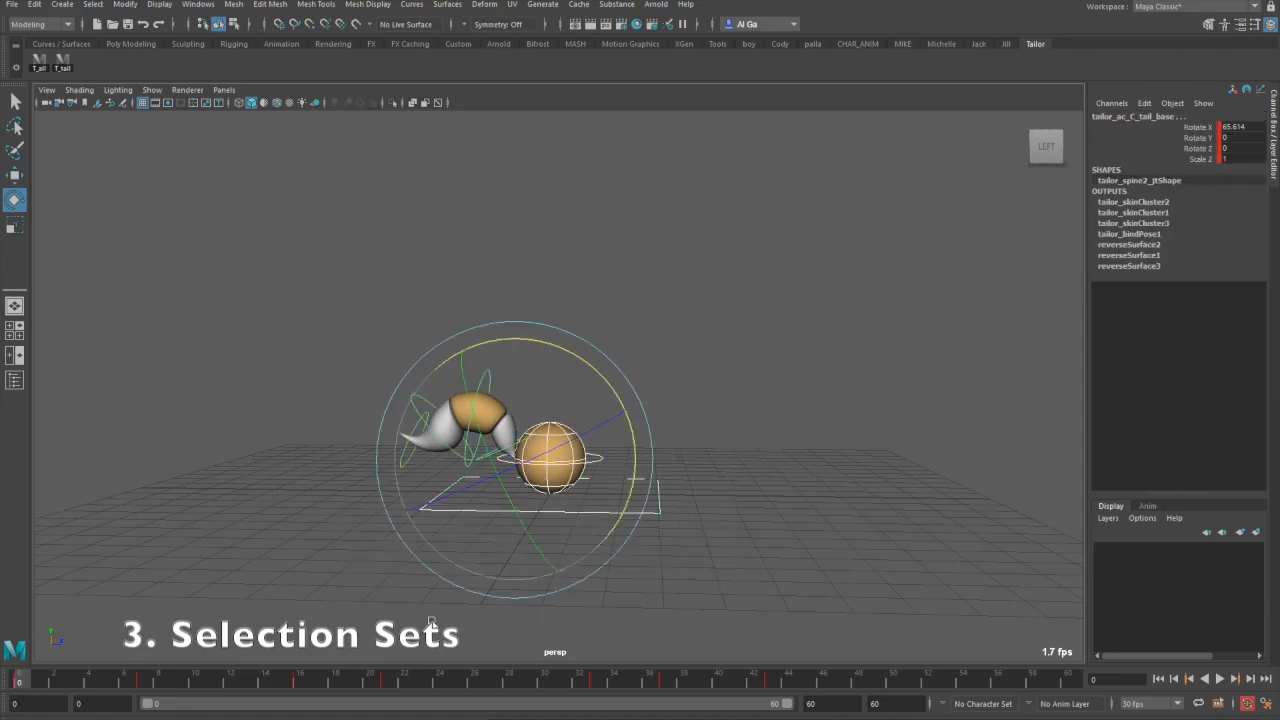
drag(40, 682, 75, 688)
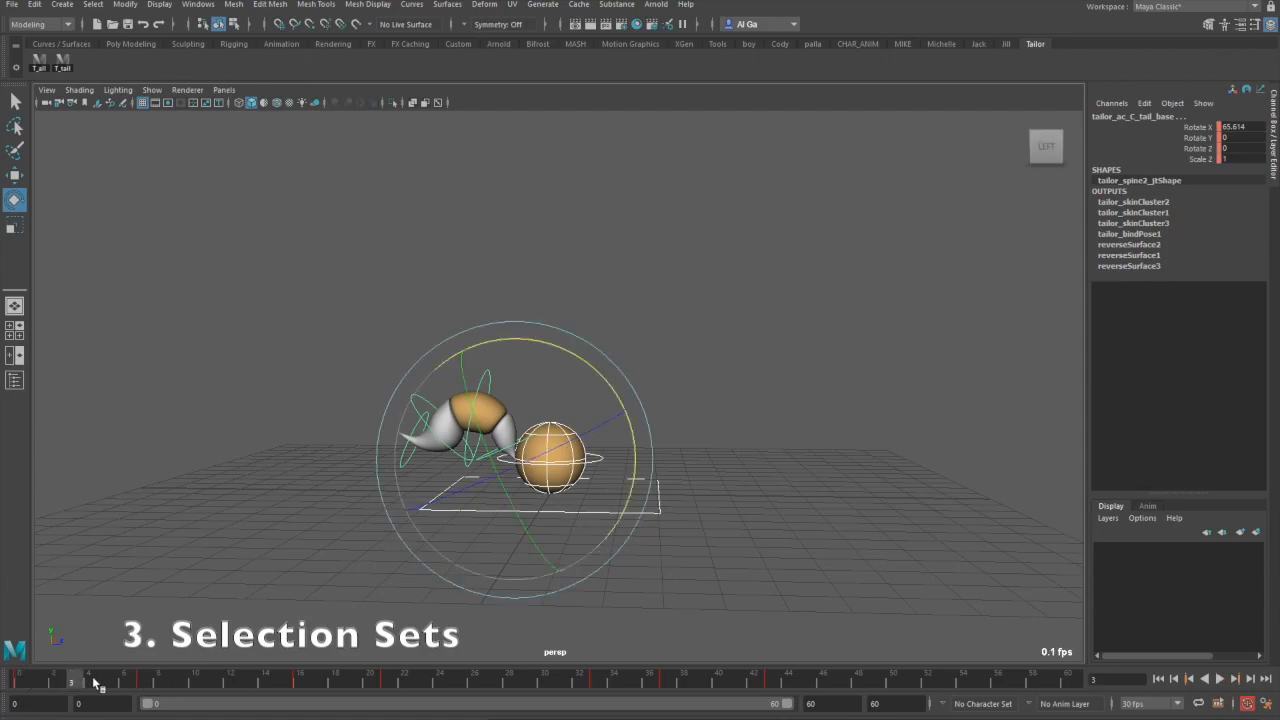
click(829, 561)
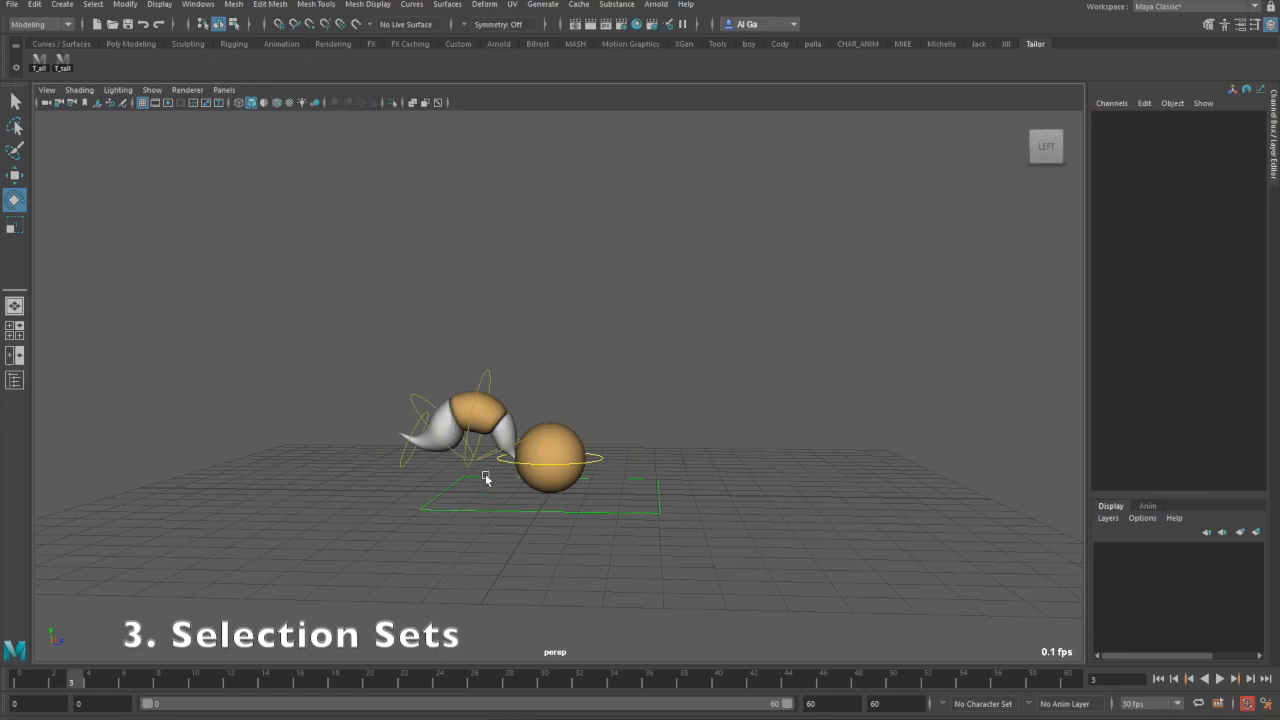
Step: Select the tail controls one by one, go to frame 7 with the Rotate tool active, and clear the selection
click(492, 458)
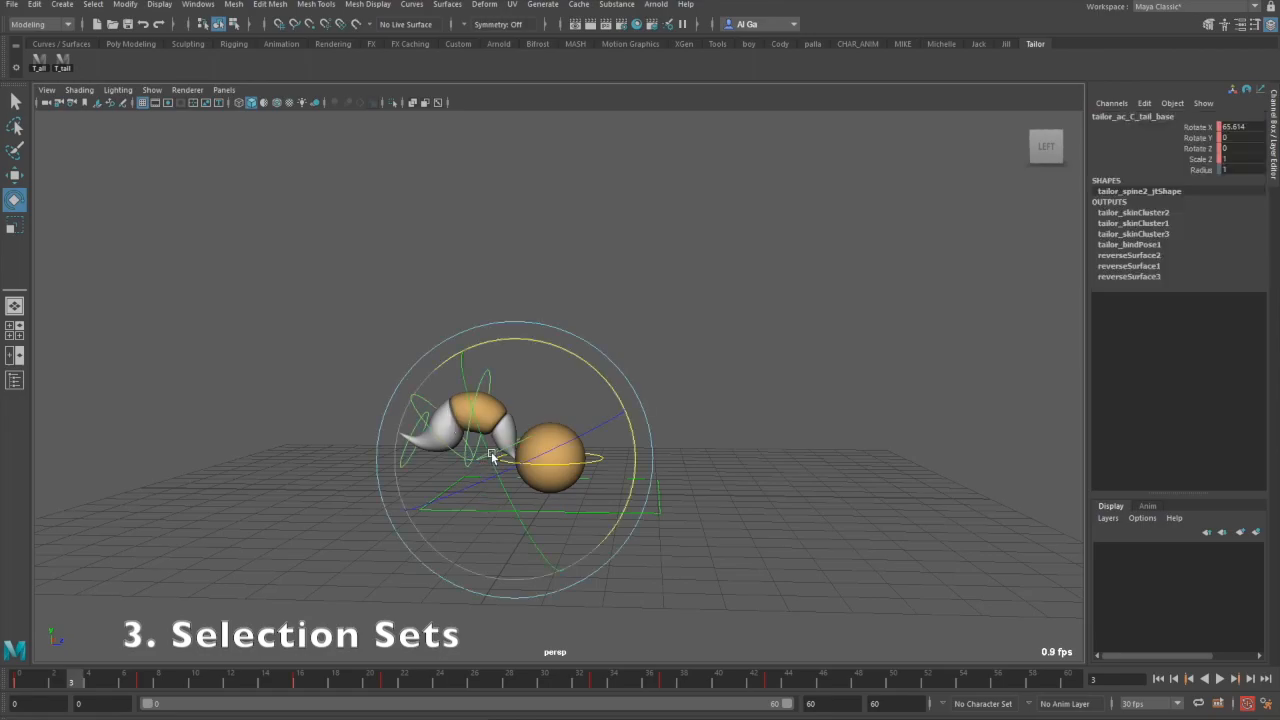
key(w)
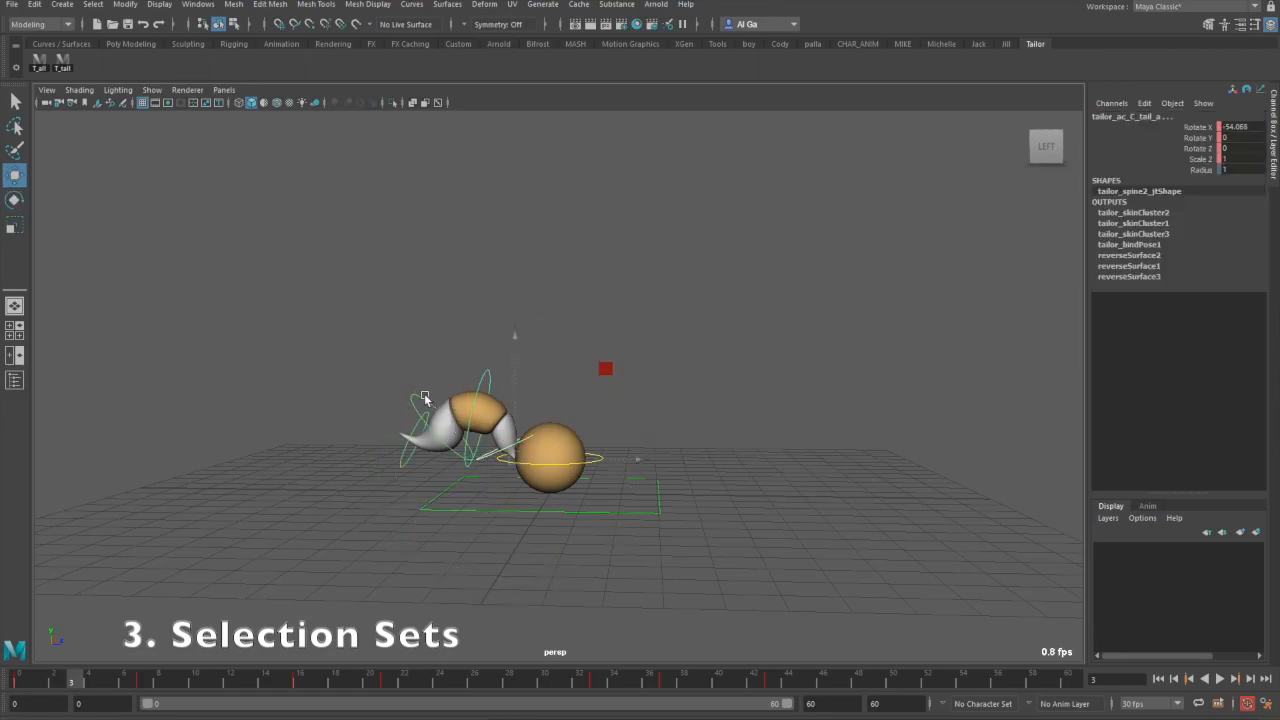
shift+click(411, 456)
shift+click(401, 463)
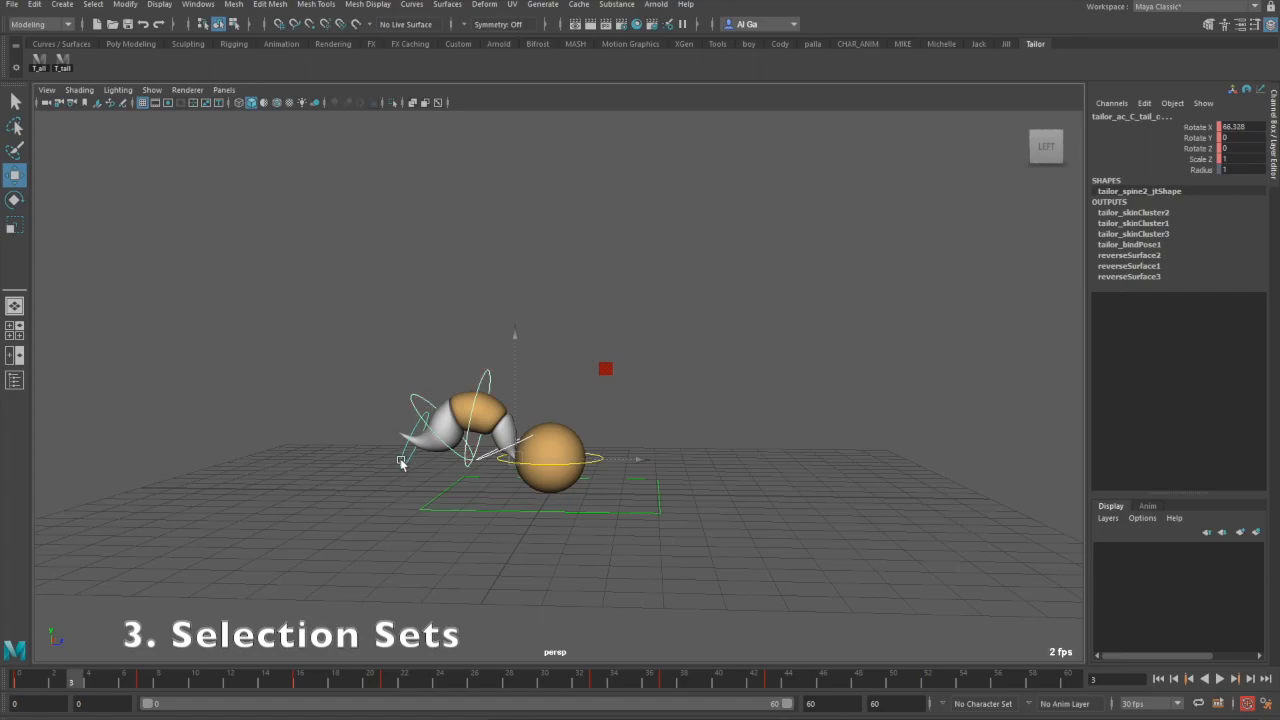
drag(78, 681, 138, 693)
click(147, 683)
key(e)
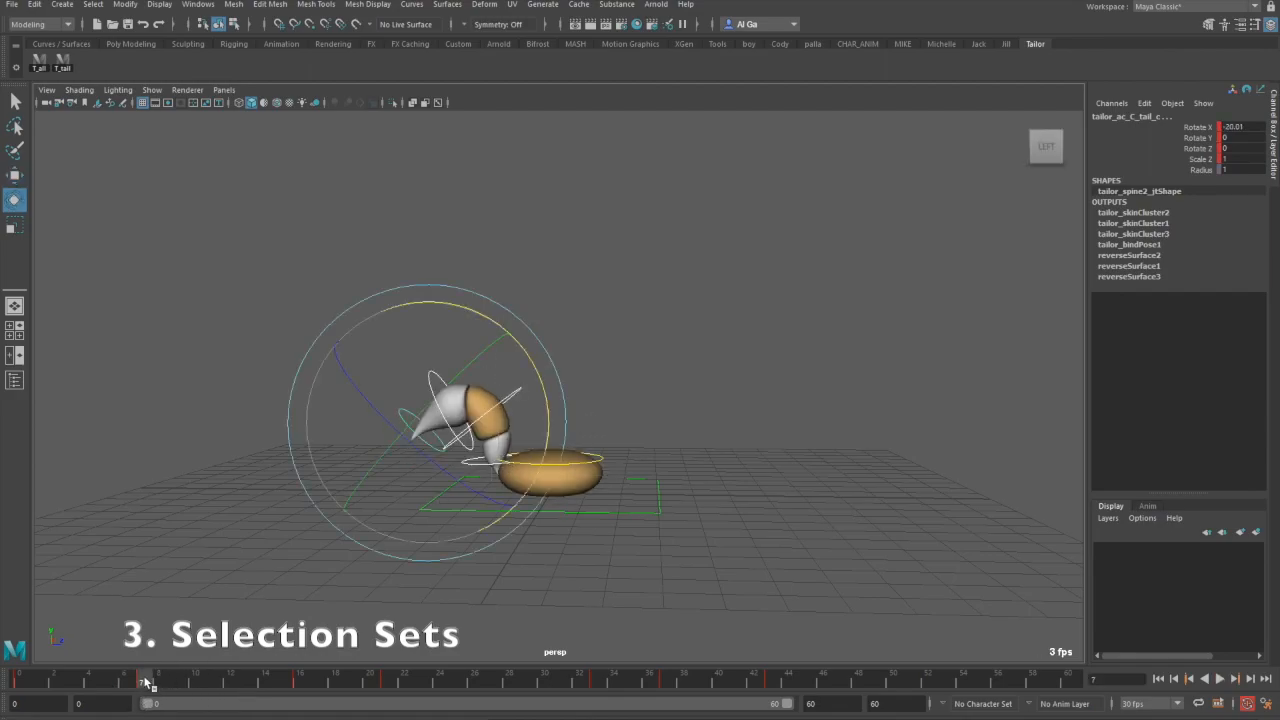
click(770, 587)
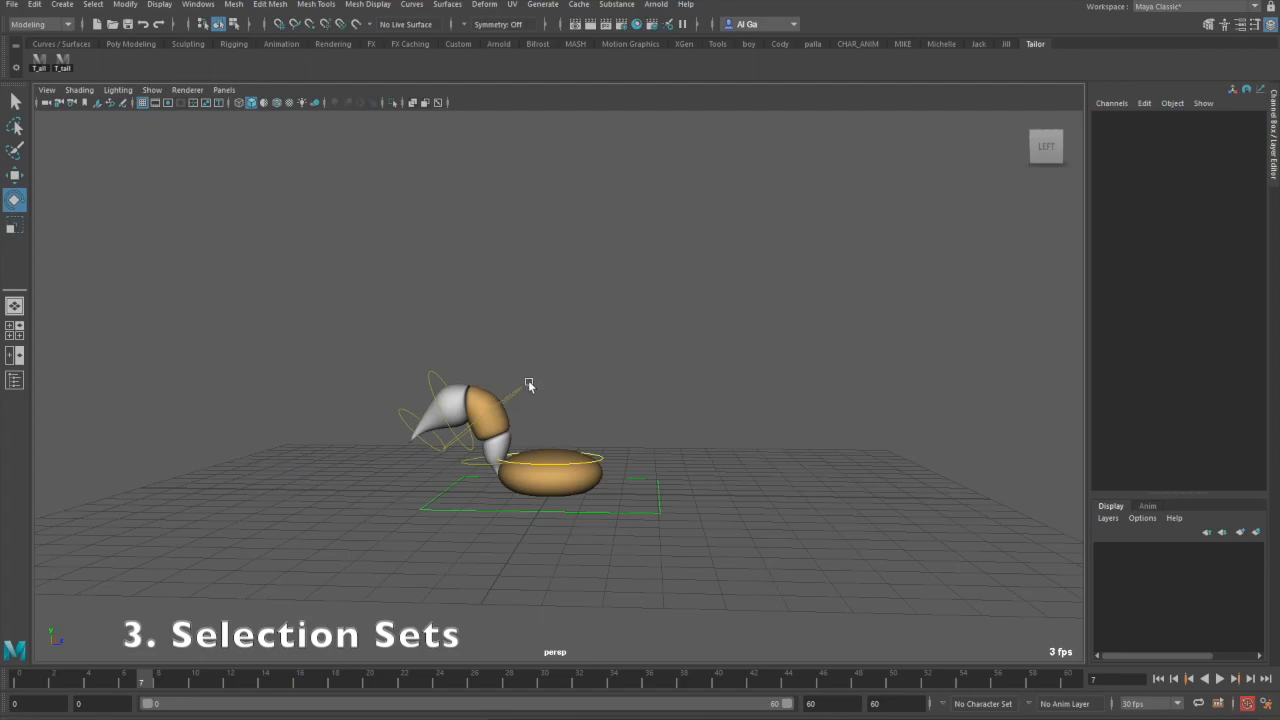
Step: Start creating a new shelf named Tailor, and cancel it
click(17, 70)
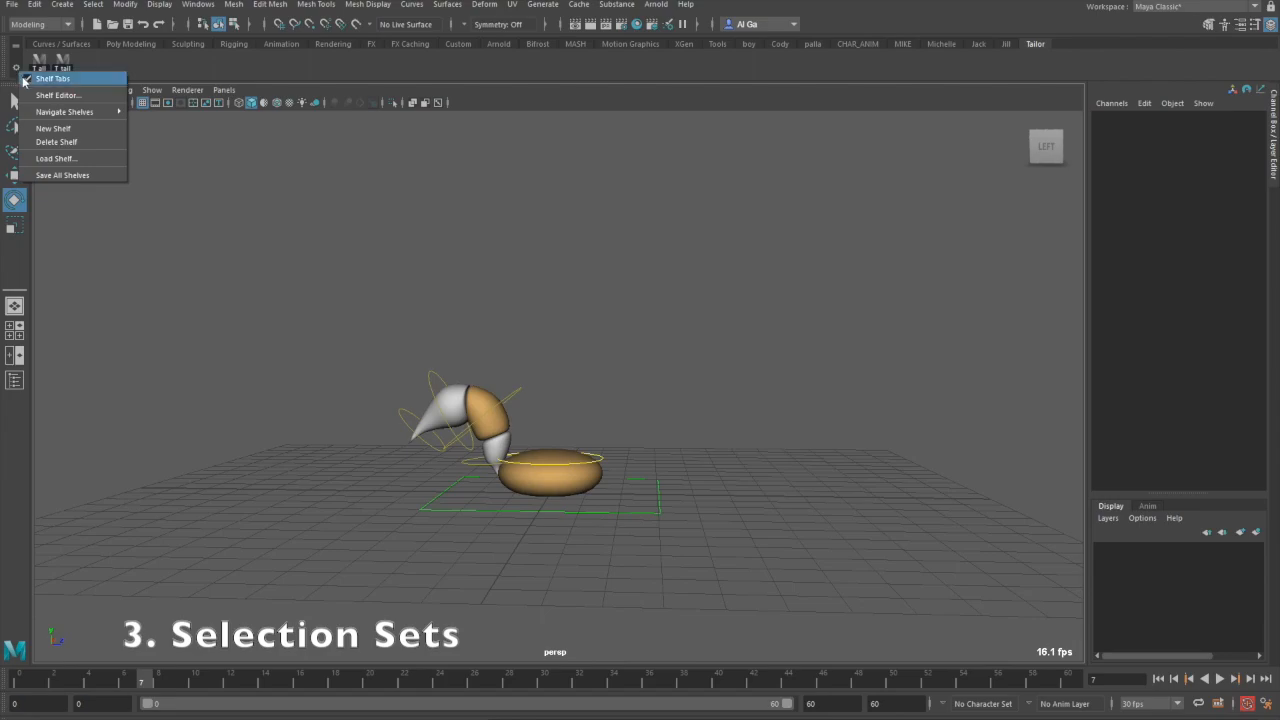
click(74, 130)
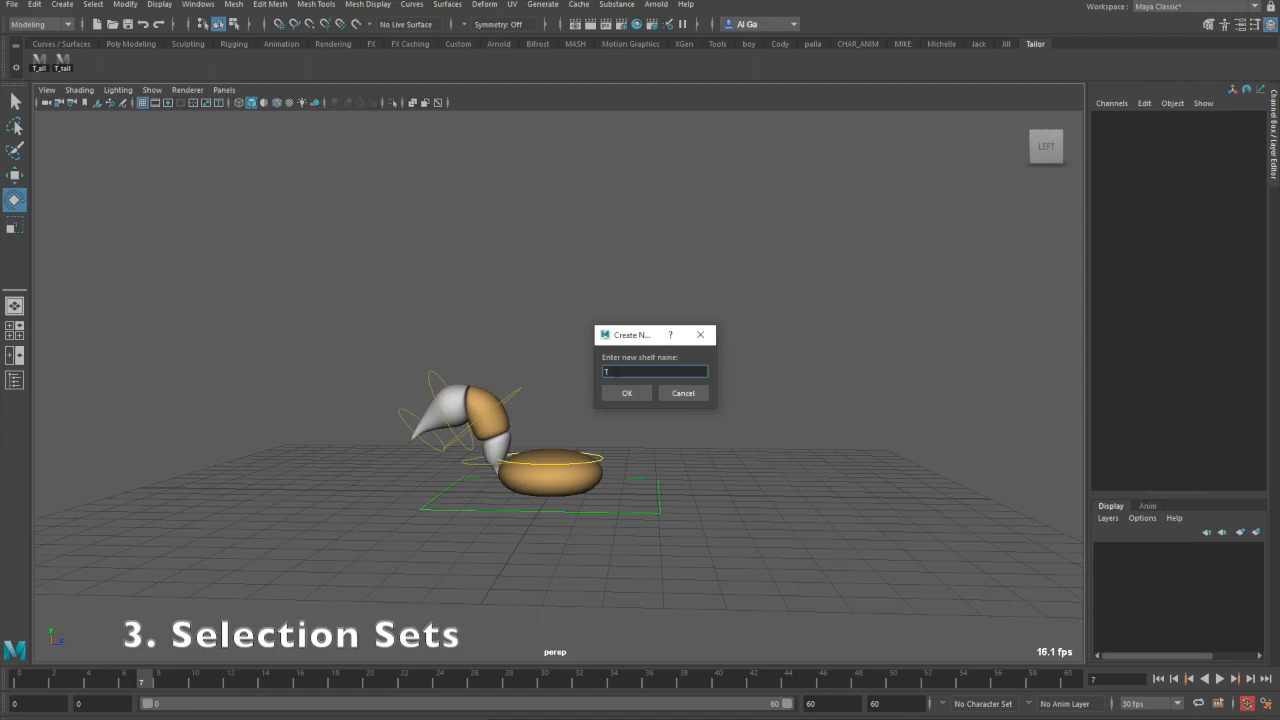
text(Tailor)
click(690, 394)
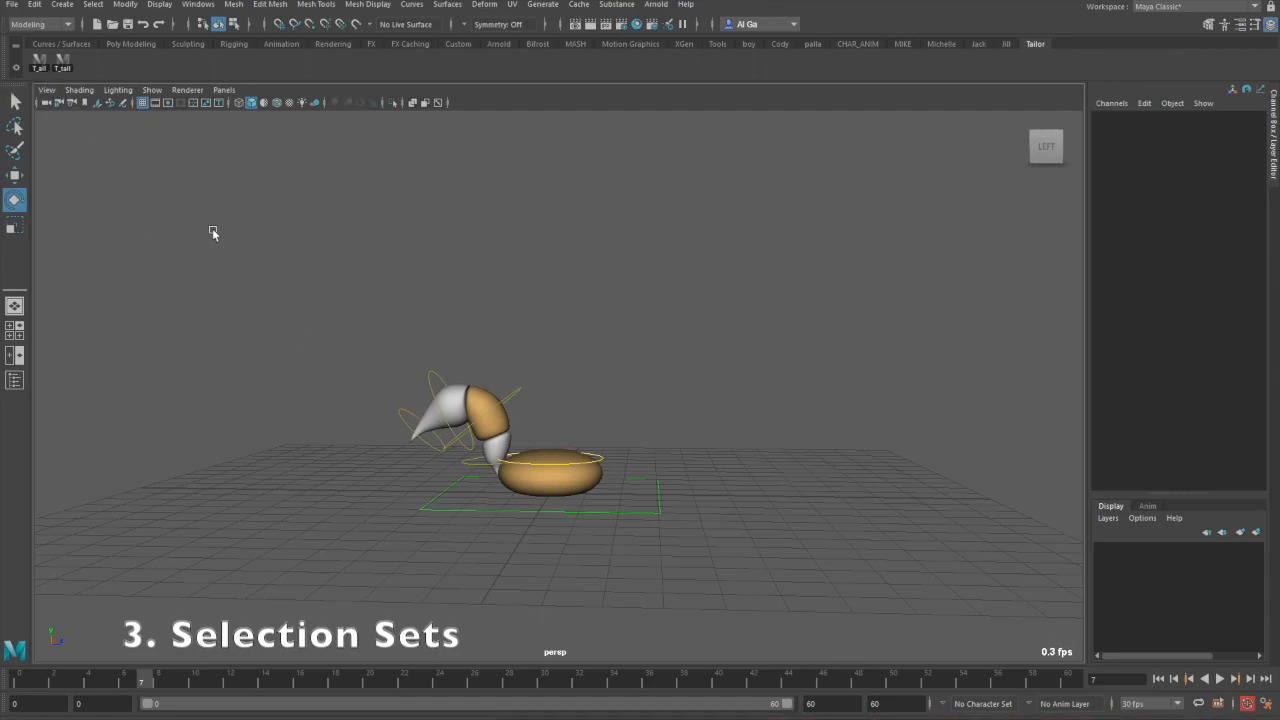
Step: Delete the two existing selection-set shortcuts from the Tailor shelf
right_click(40, 62)
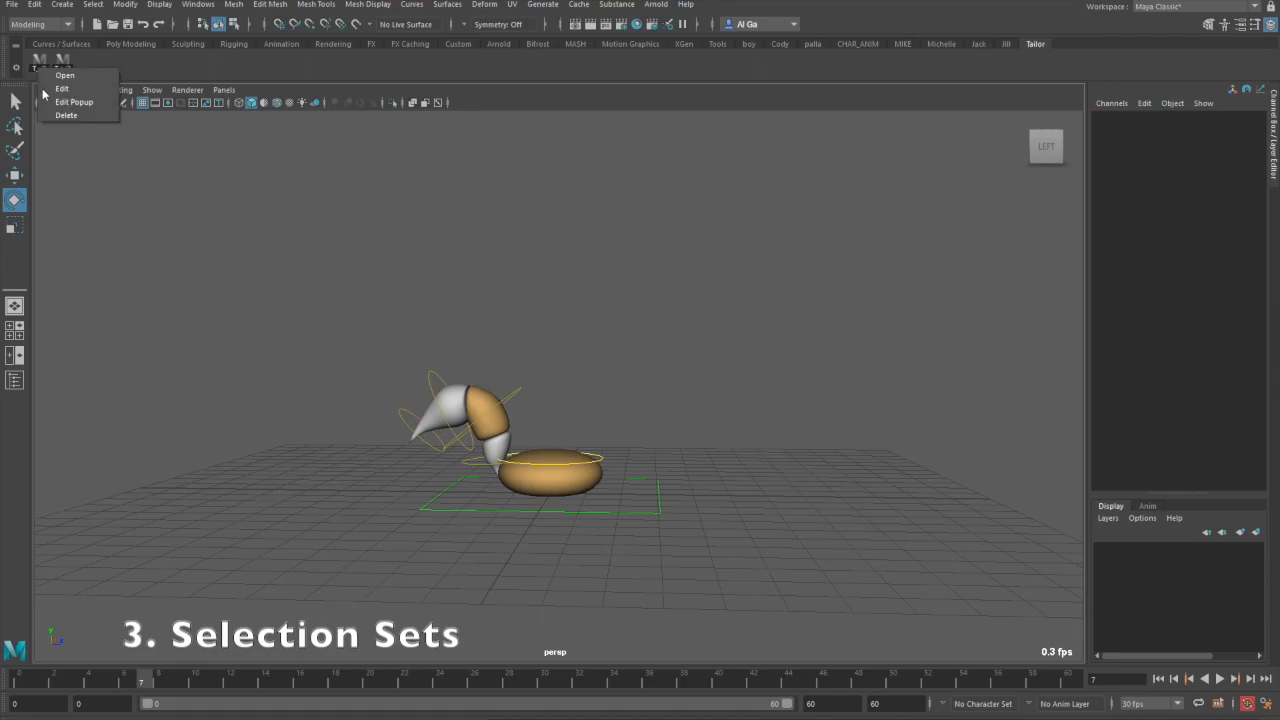
click(63, 115)
right_click(40, 62)
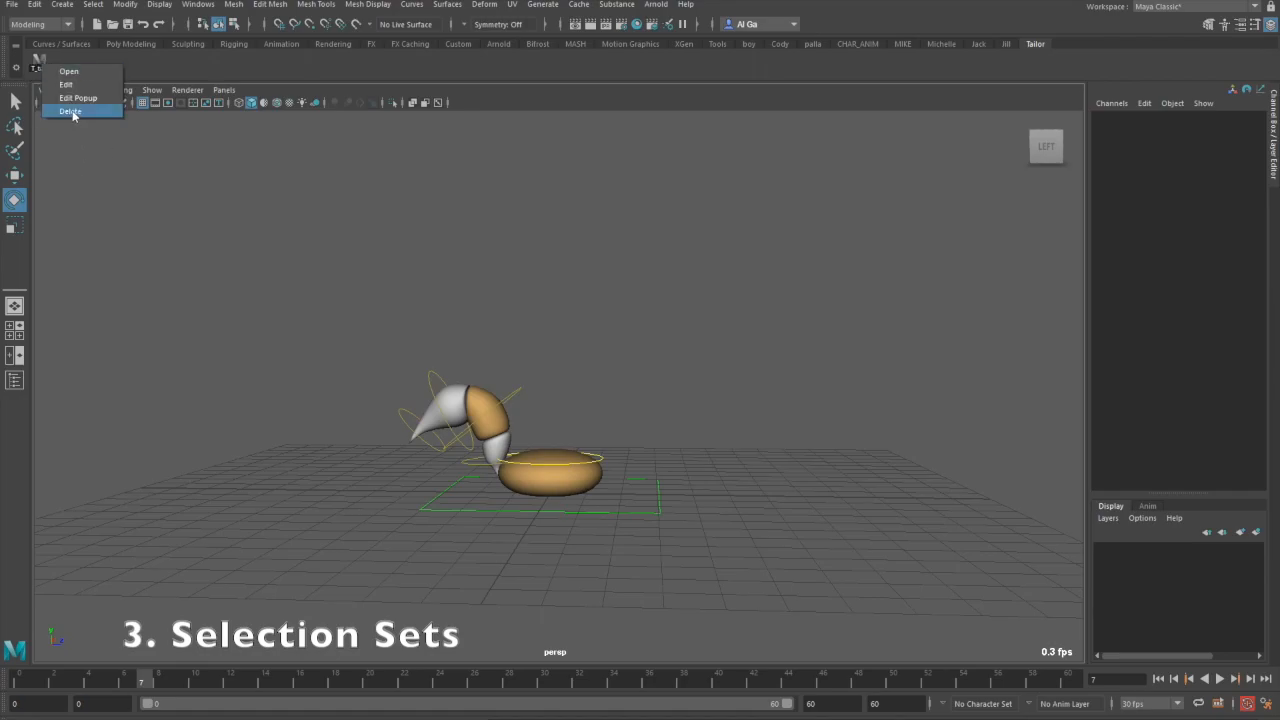
click(66, 115)
Step: Select all the character's controls and save them as a quick select set named All_Tailor on the shelf
drag(325, 297, 741, 578)
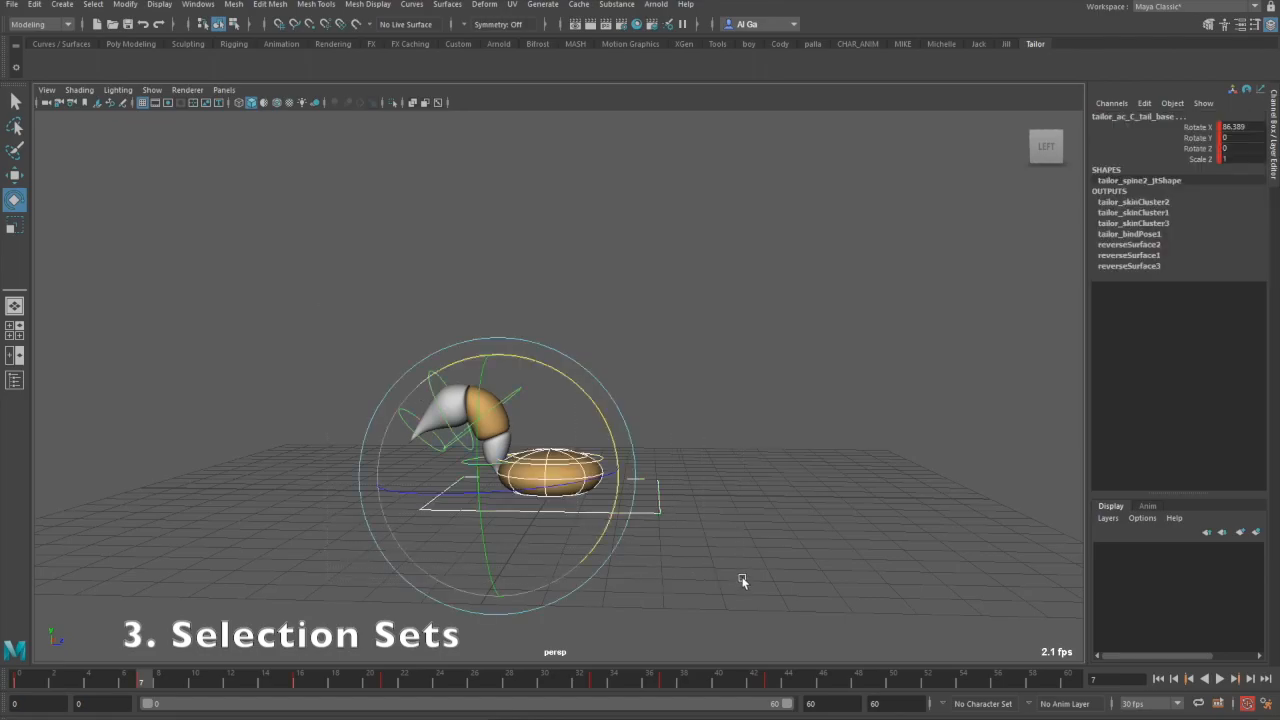
click(62, 5)
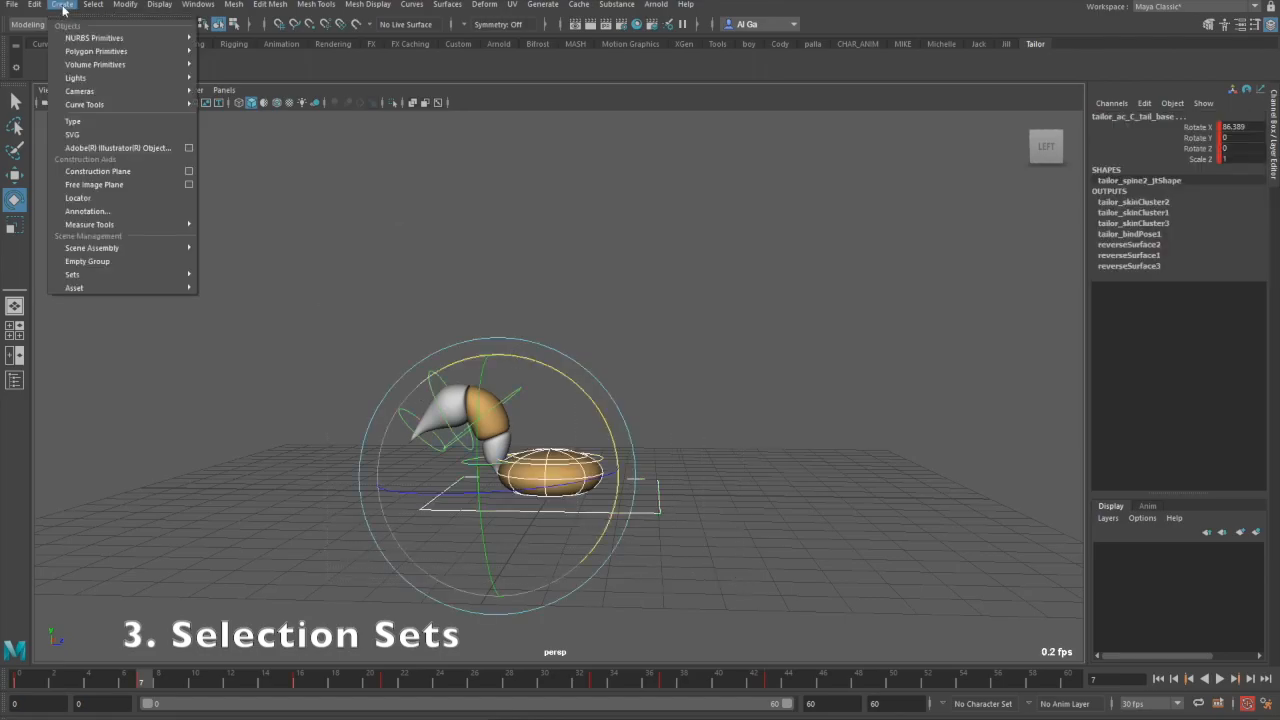
mouse_move(108, 275)
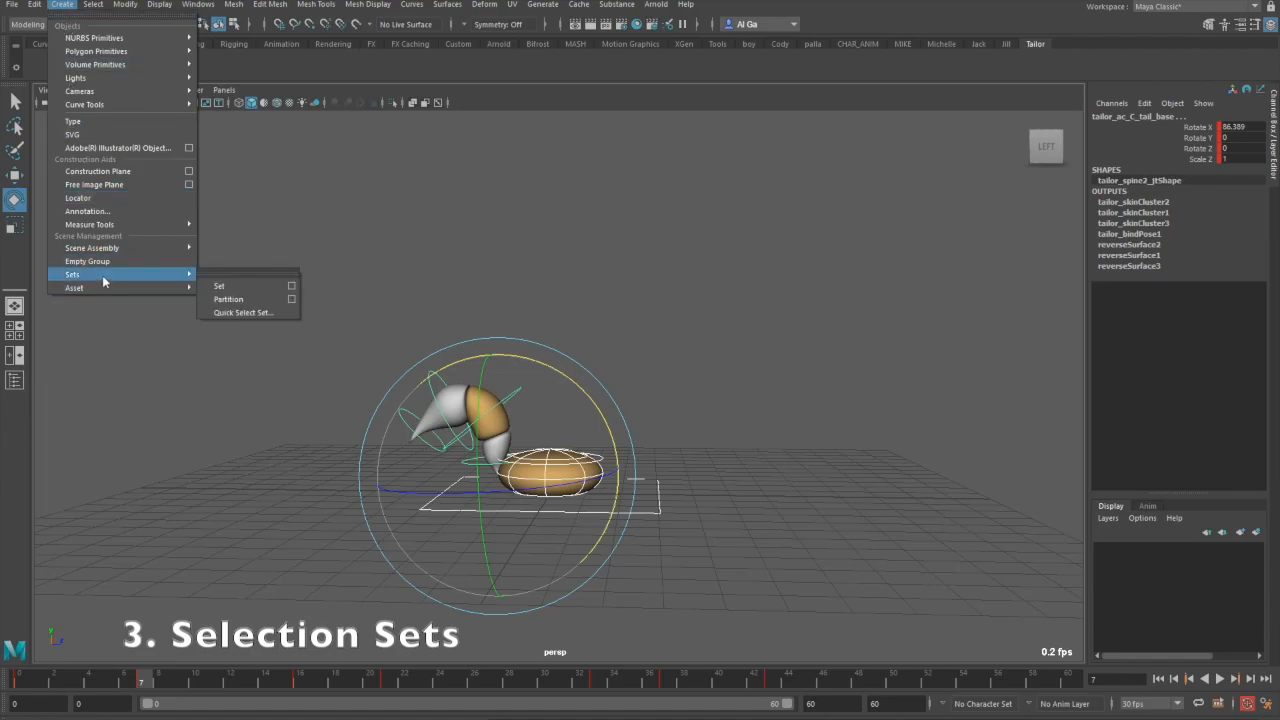
click(243, 313)
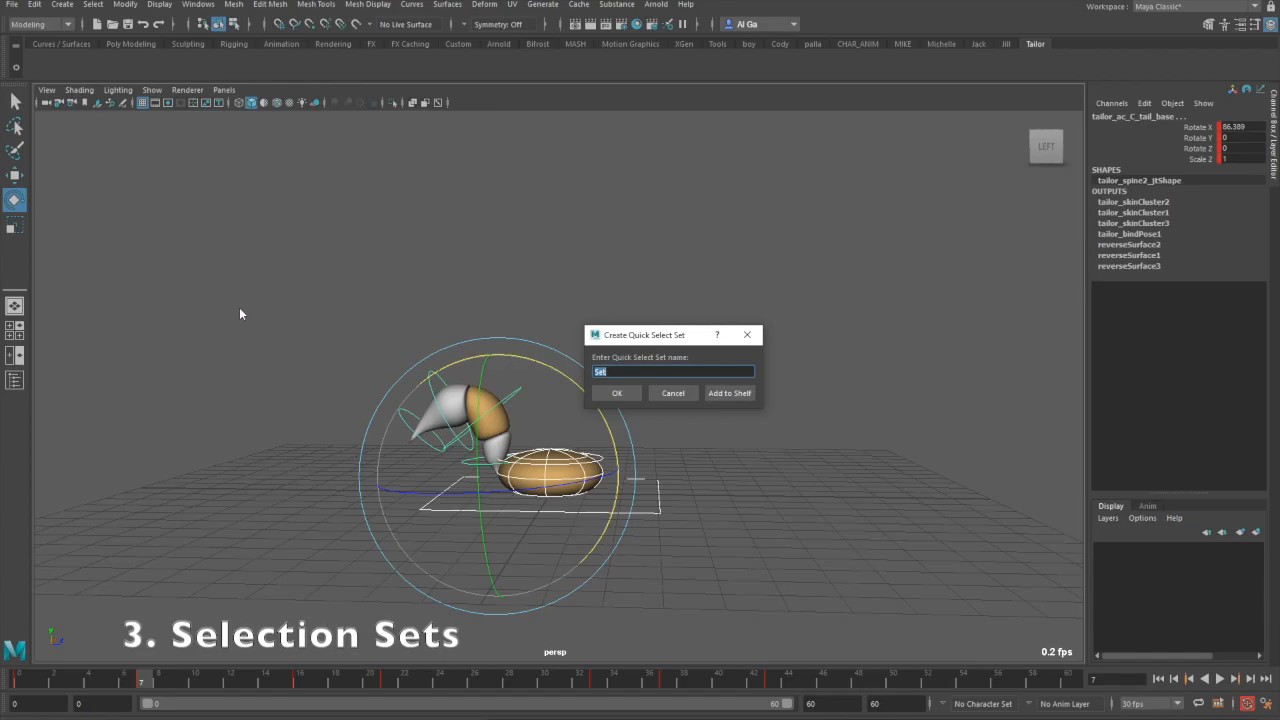
text(All_Tailor)
click(729, 393)
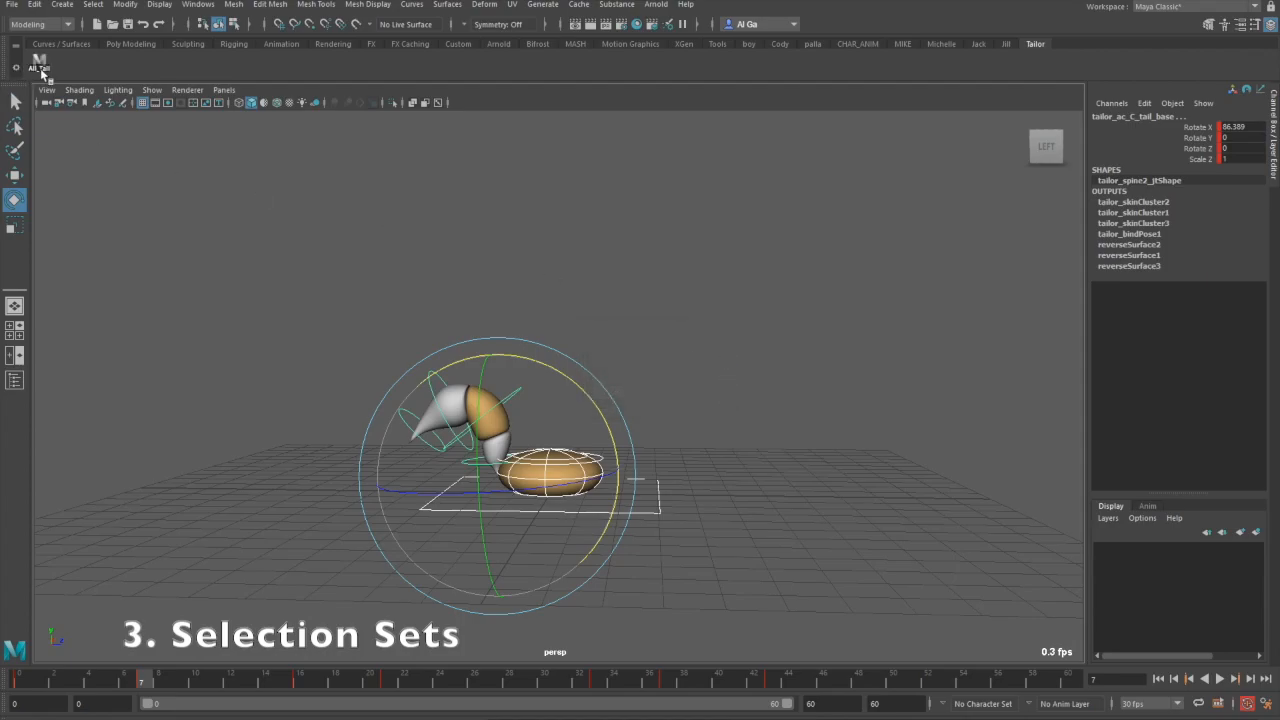
Step: Test the All_Tailor set by clearing the selection, recalling all controls from the shelf, and deselecting them again
click(125, 216)
click(44, 62)
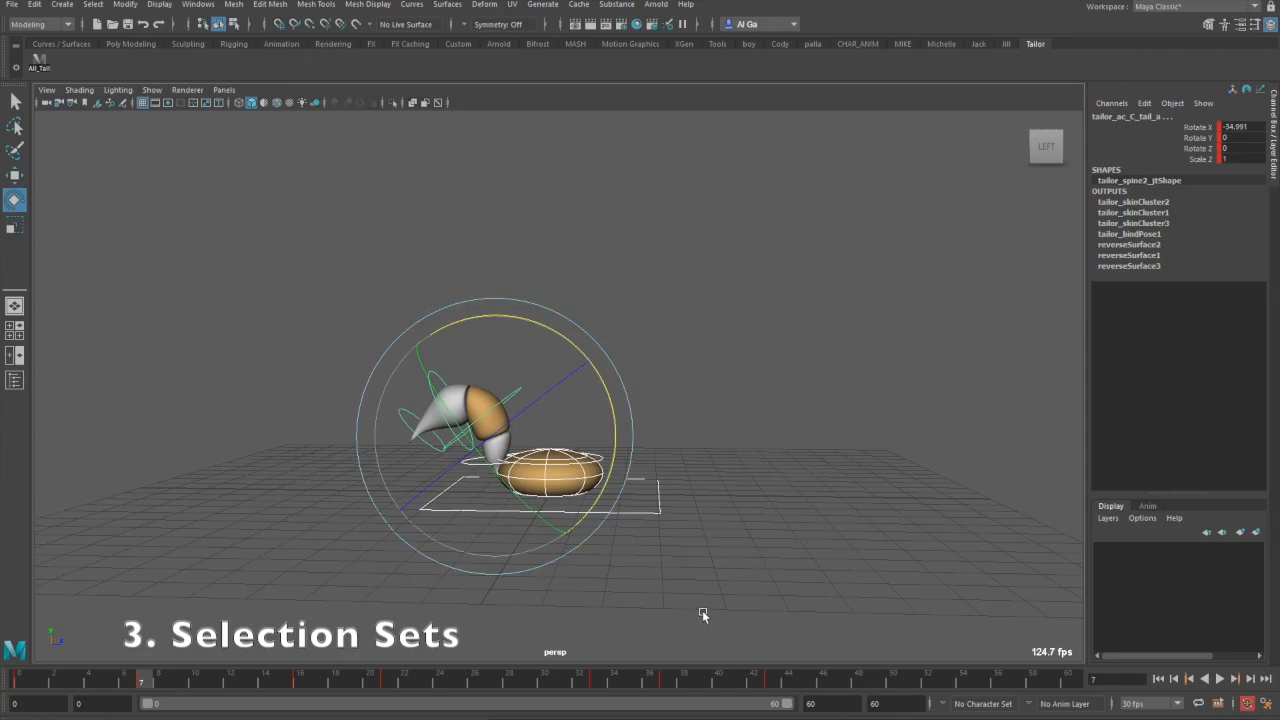
click(751, 545)
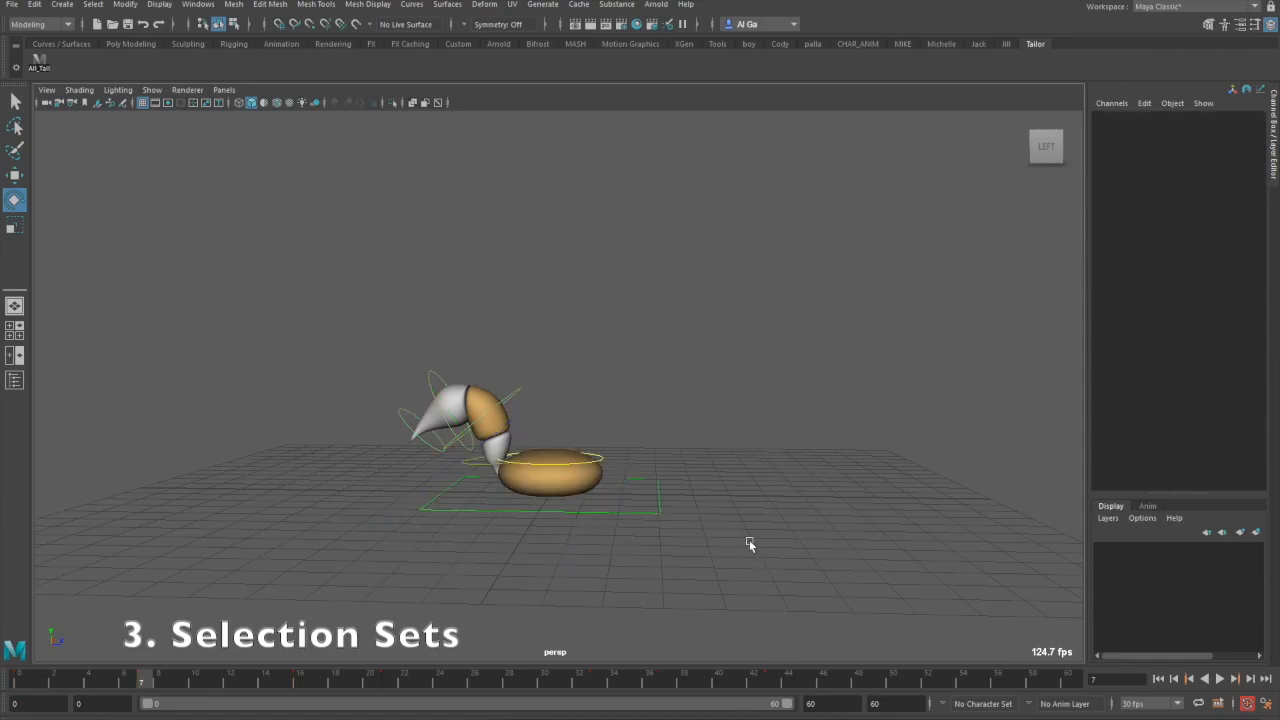
Step: Select all the tail controls together, from the base to the tip, with the Move tool active
click(470, 465)
key(w)
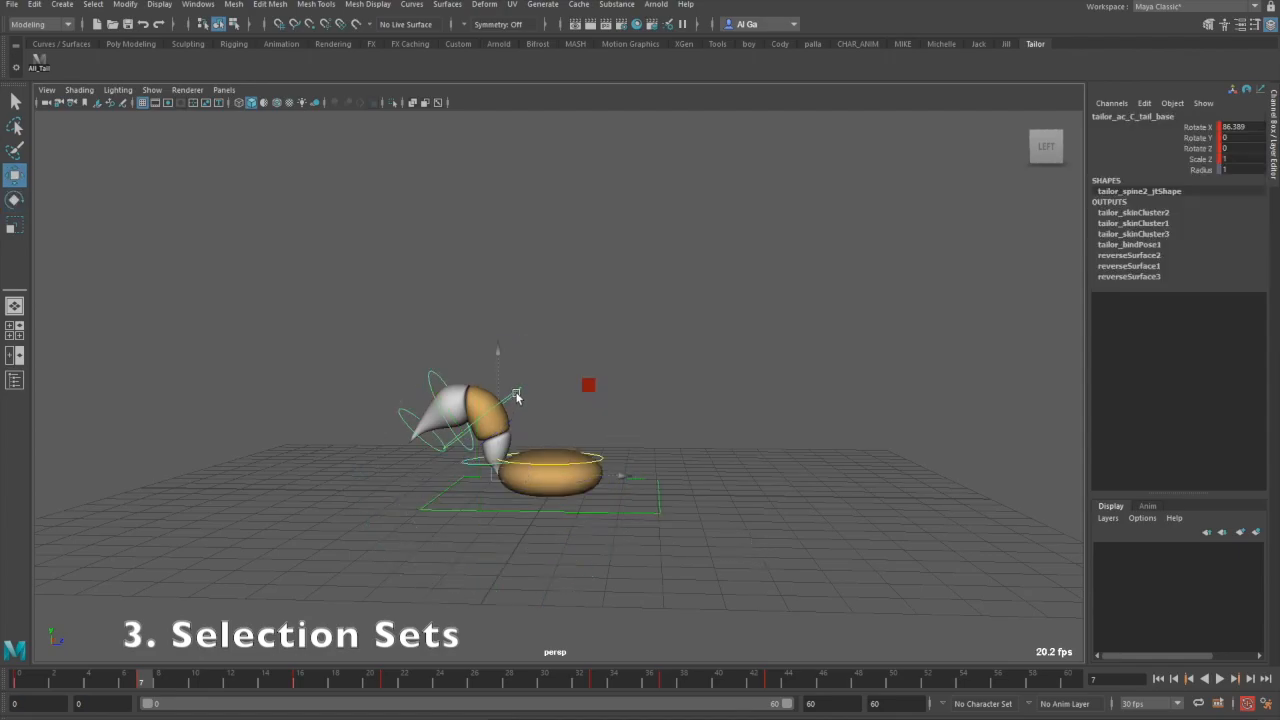
drag(519, 393, 406, 418)
shift+click(401, 413)
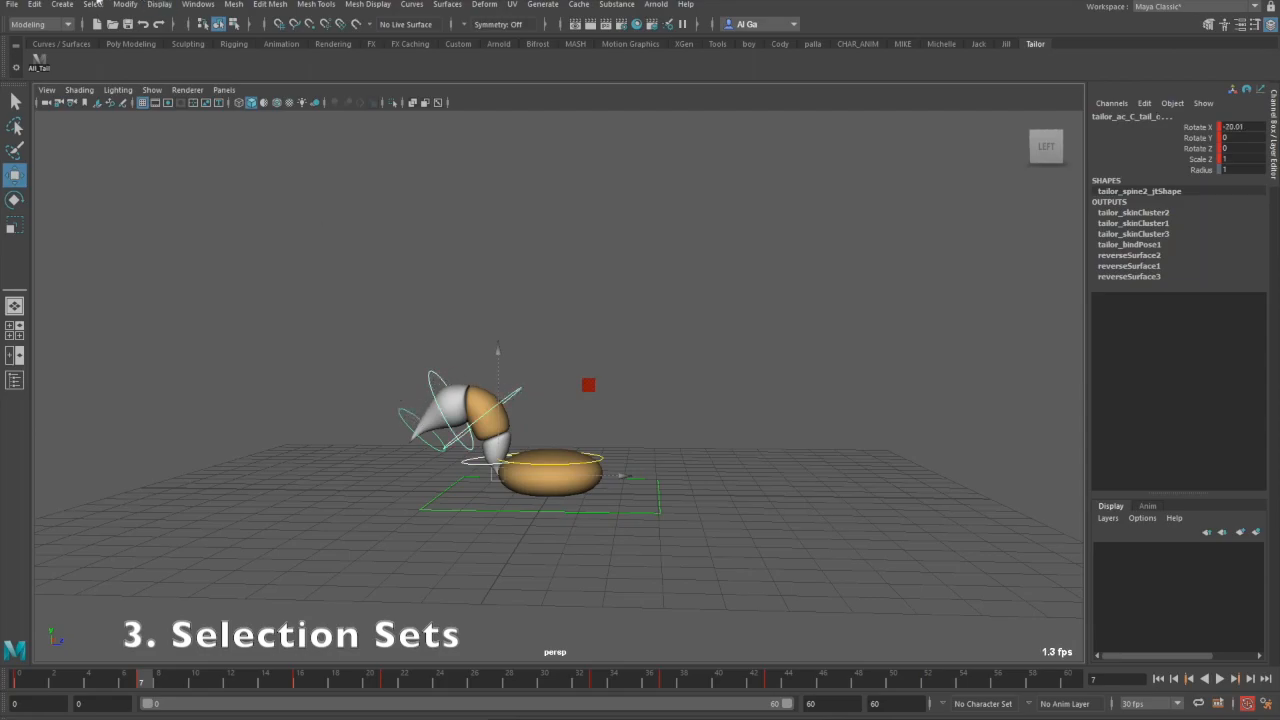
Step: Create a quick select set named Tailor_Tail from the selected tail controls and add it to the shelf
click(62, 5)
mouse_move(150, 274)
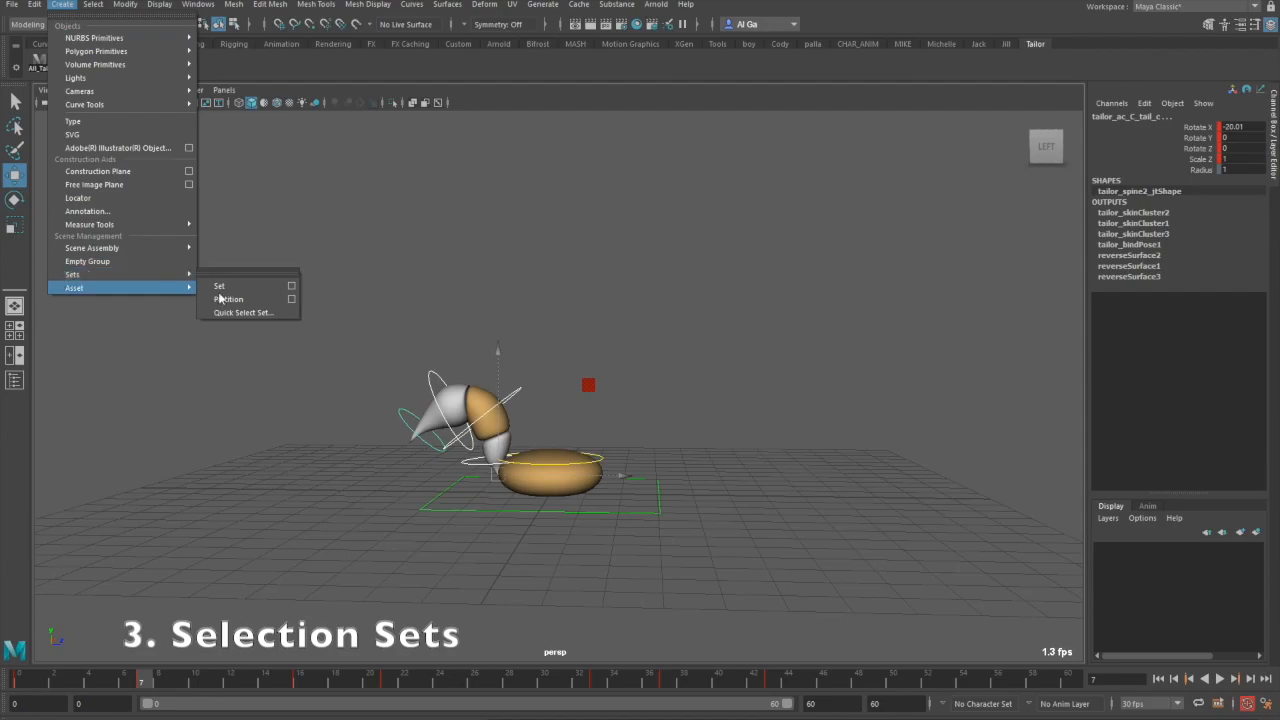
click(227, 313)
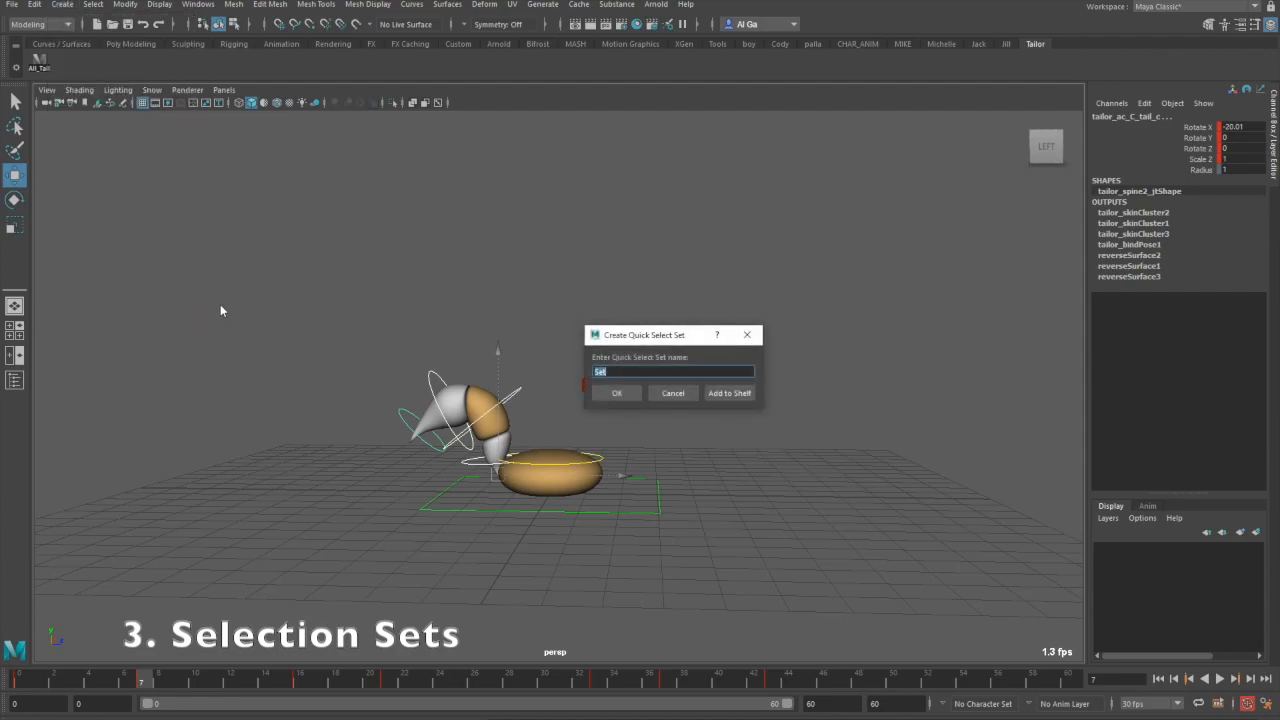
text(Tailo)
key(BackSpace)
key(BackSpace)
key(BackSpace)
text(ilor_Tail)
click(729, 393)
Step: Test the tail set and the full-character set from the shelf in turn, and clear the selection
click(263, 266)
click(64, 64)
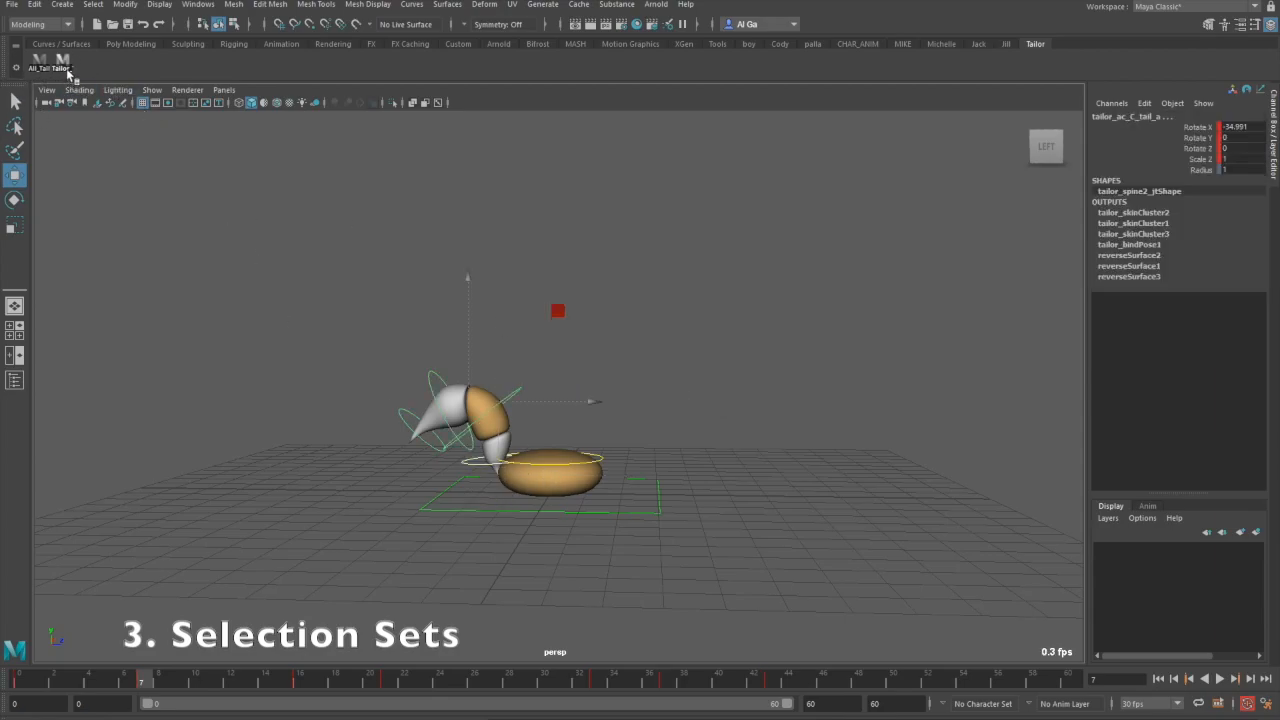
click(72, 152)
click(40, 70)
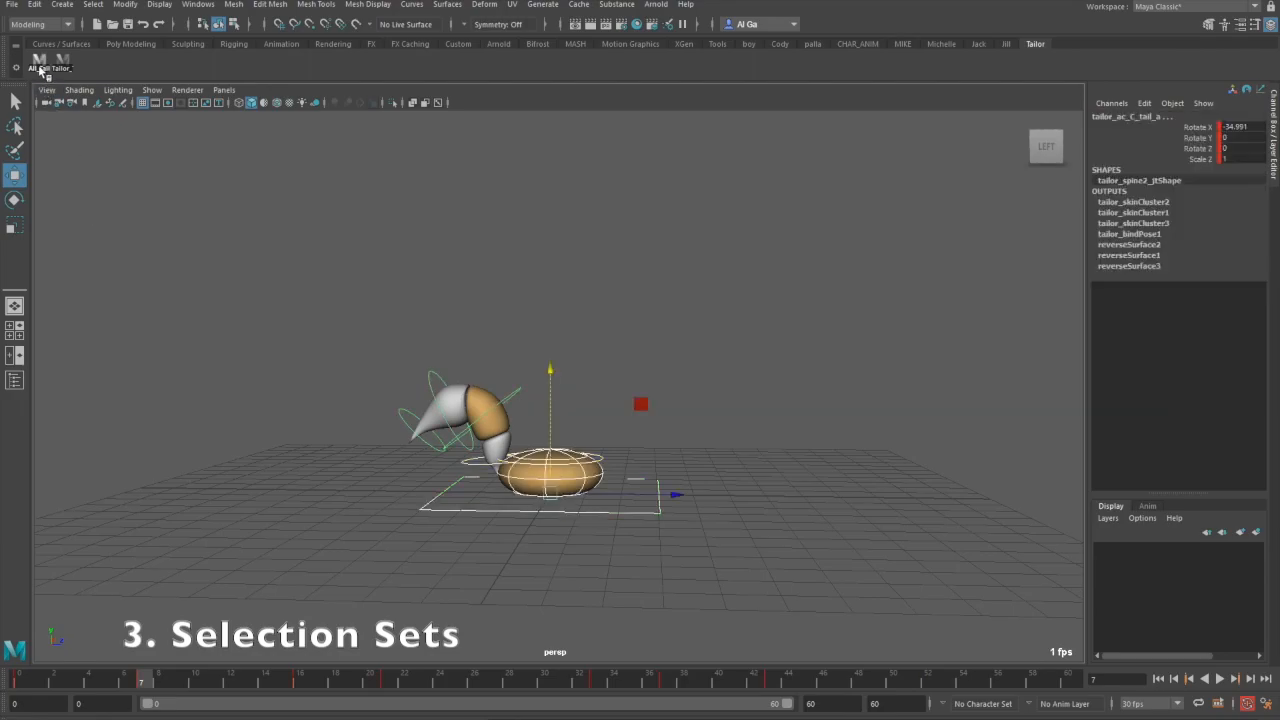
click(62, 63)
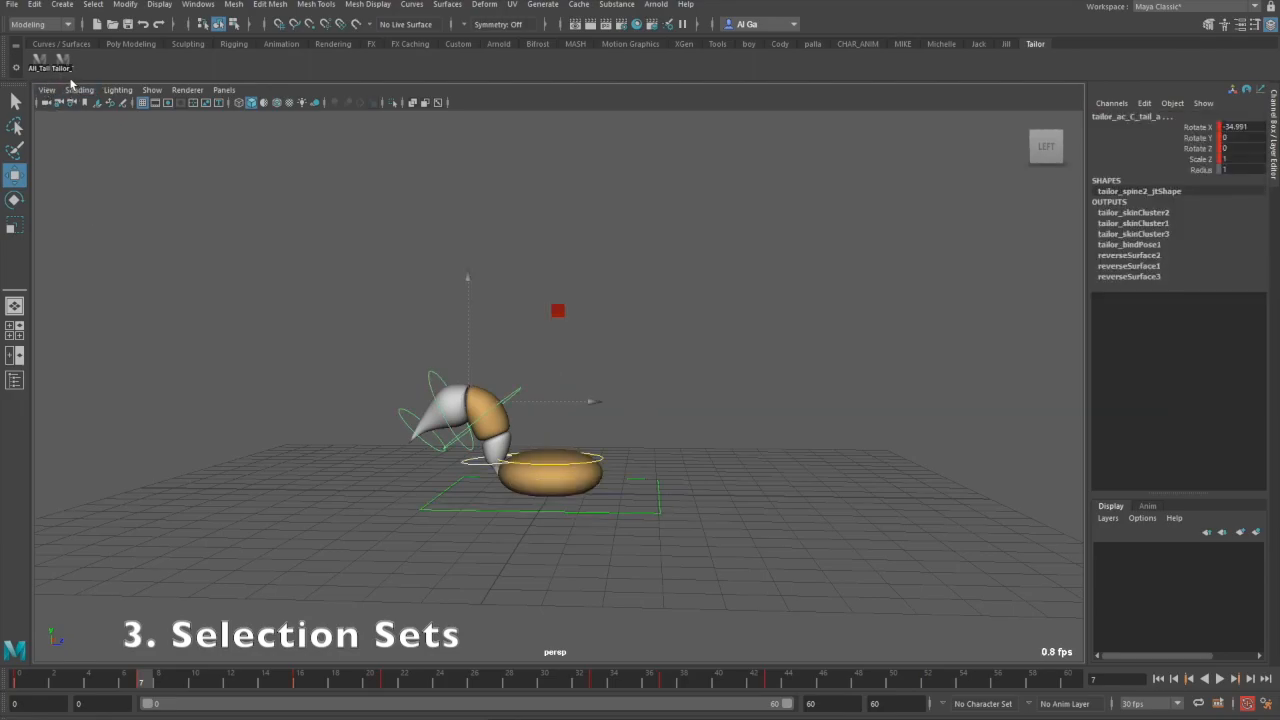
click(144, 254)
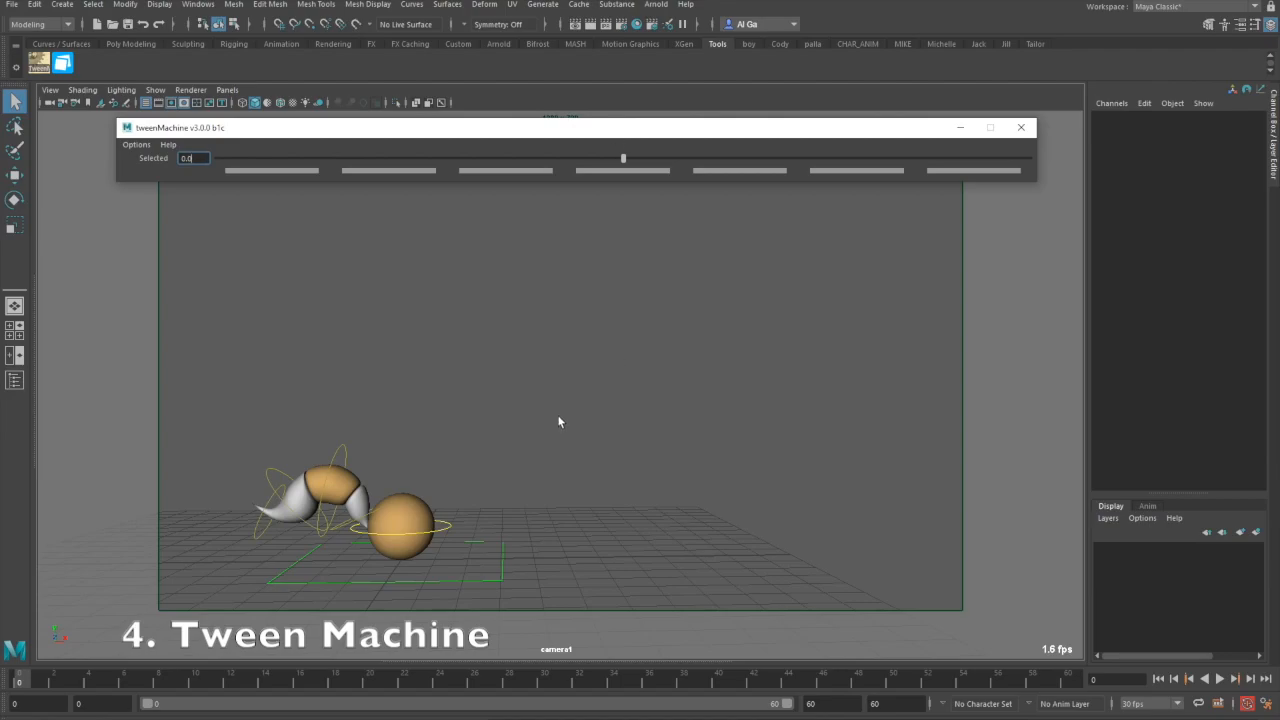
Step: Select all the character's controls and go to frame 4
drag(207, 428, 590, 598)
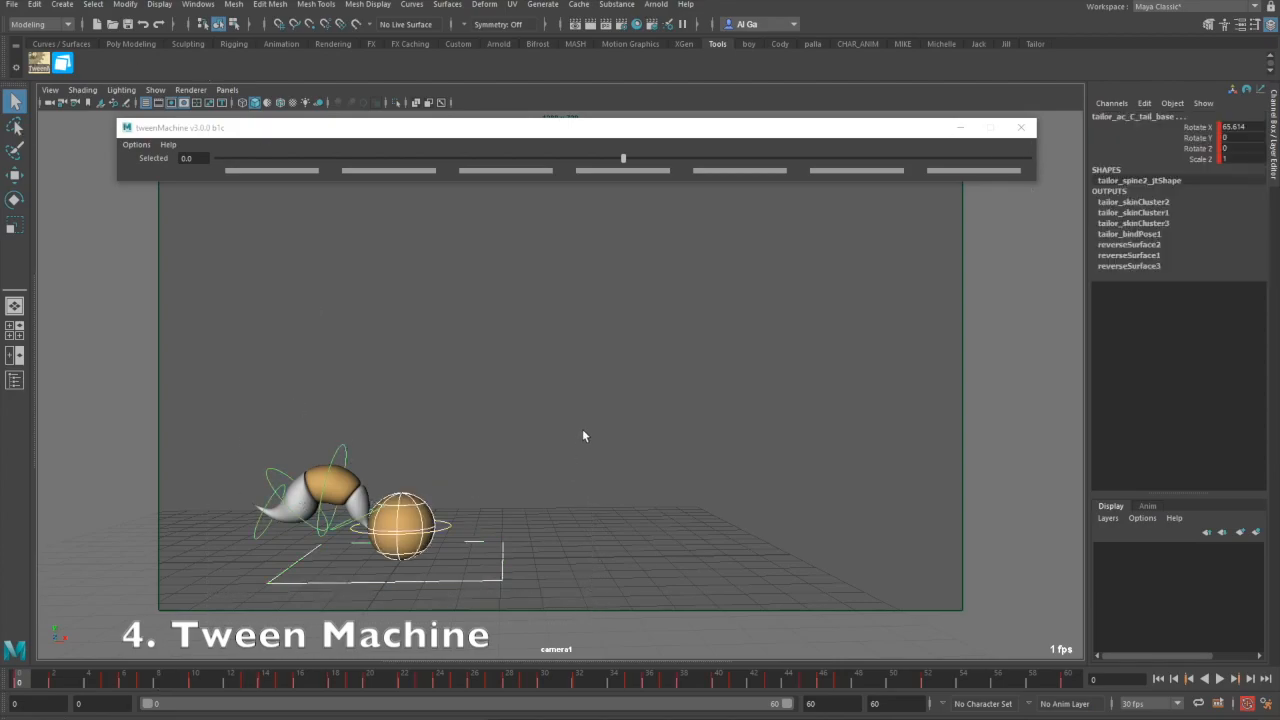
click(420, 434)
drag(258, 409, 535, 599)
mouse_move(18, 678)
mouse_down()
mouse_move(56, 697)
mouse_move(18, 684)
mouse_move(90, 690)
mouse_move(56, 697)
mouse_move(87, 685)
mouse_up()
drag(623, 161, 622, 162)
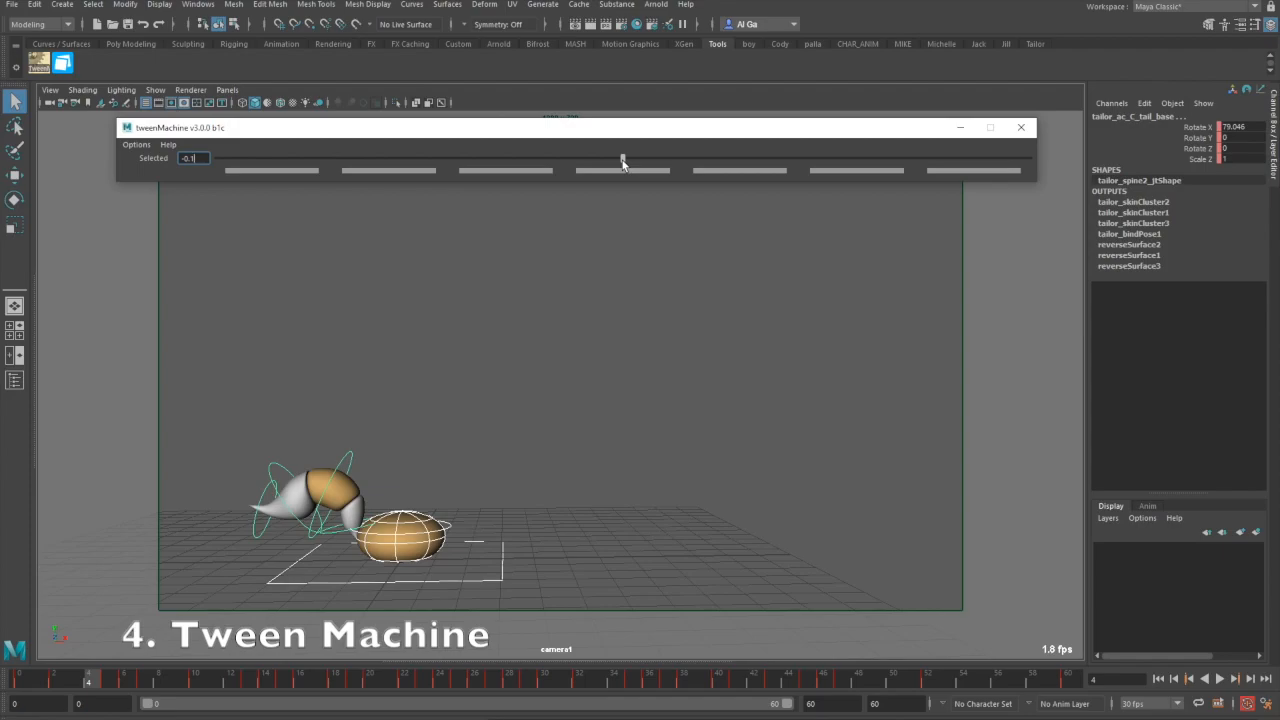
drag(622, 162, 622, 163)
key(ctrl+z)
Step: Add an in-between pose for all controls at frame 4 with a tweenMachine bias of -33.8
mouse_move(56, 688)
mouse_down()
mouse_move(105, 690)
mouse_move(57, 684)
mouse_move(88, 686)
mouse_up()
drag(622, 163, 522, 164)
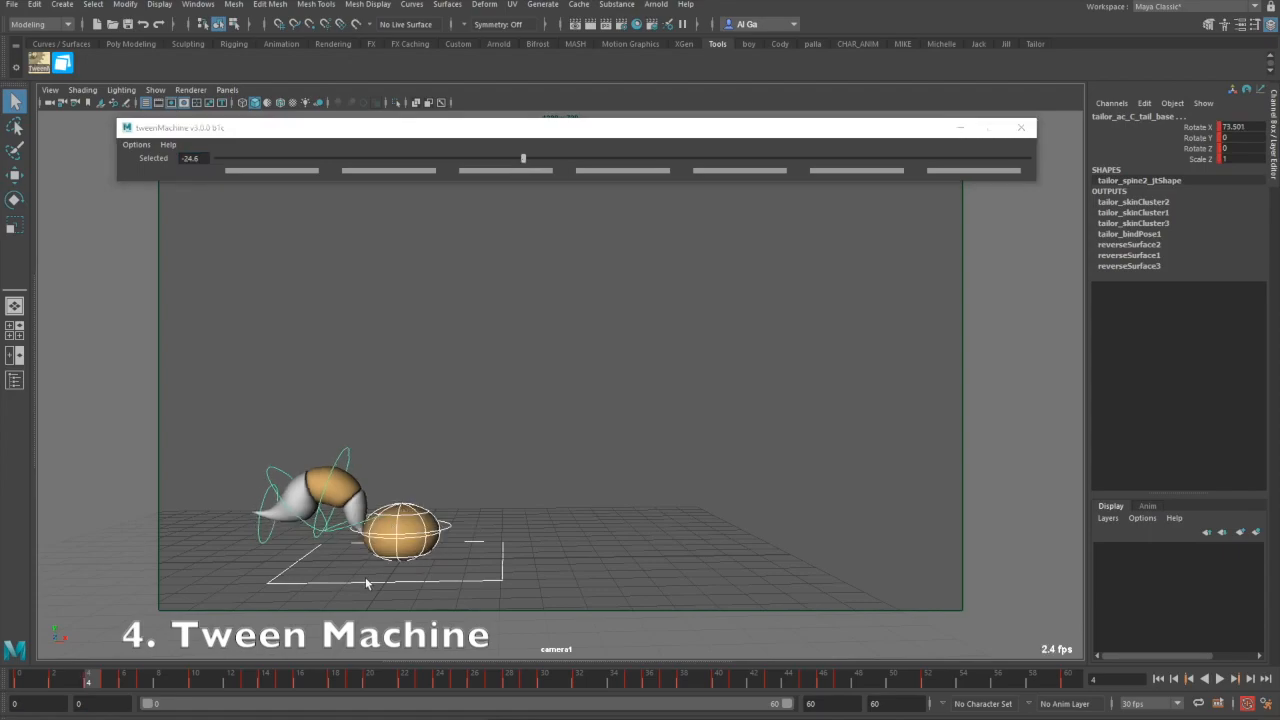
drag(524, 164, 486, 160)
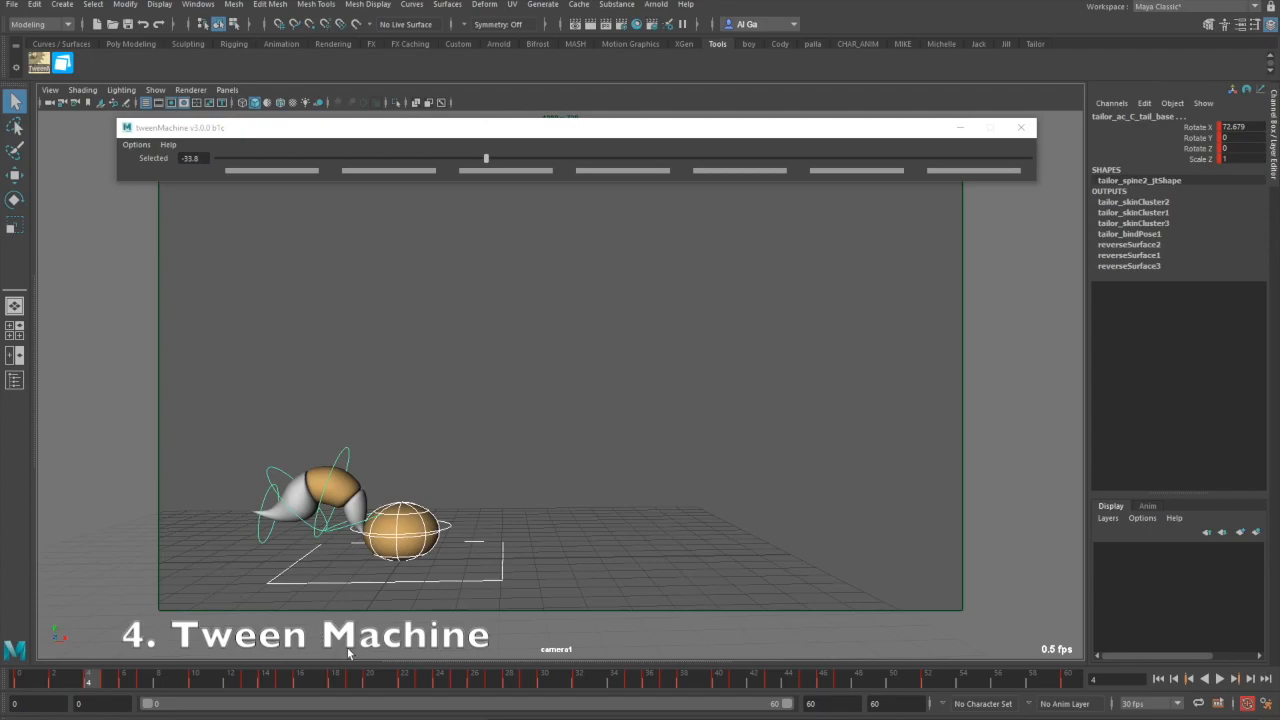
Step: Play and stop the animation several times to review its timing
key(alt+v)
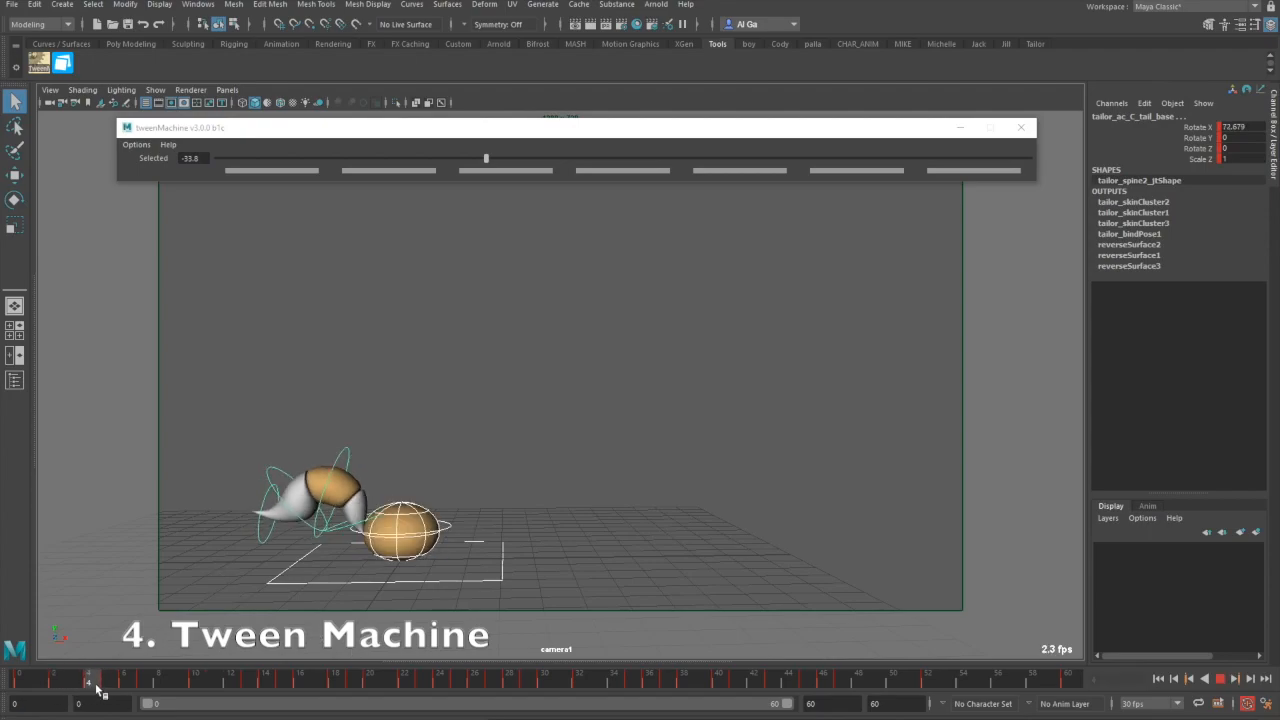
key(alt+v)
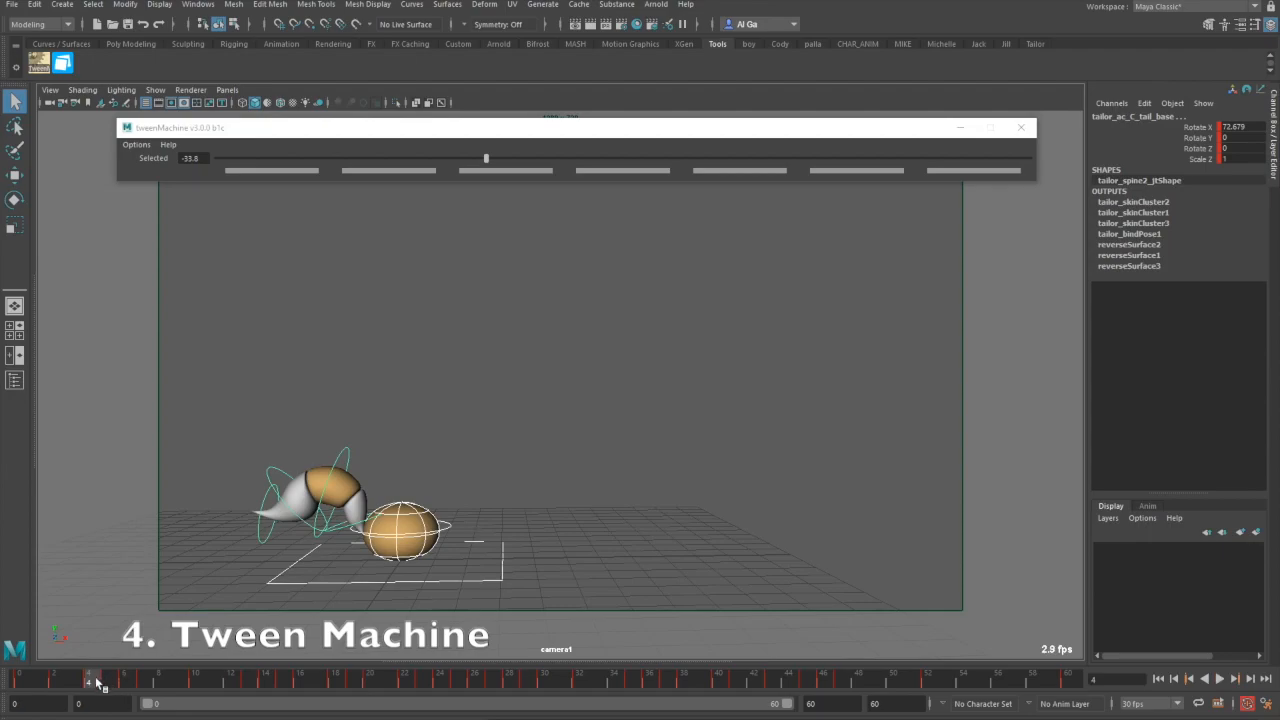
key(alt+v)
key(alt+v)
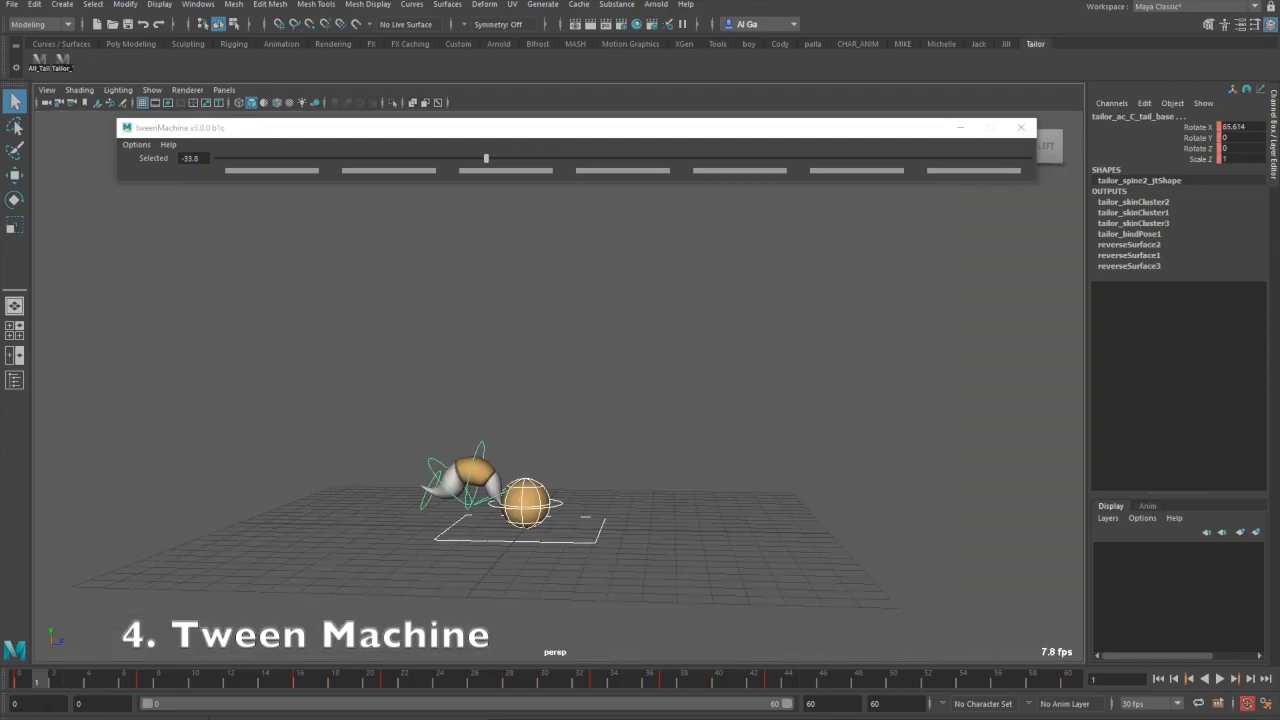
key(alt+v)
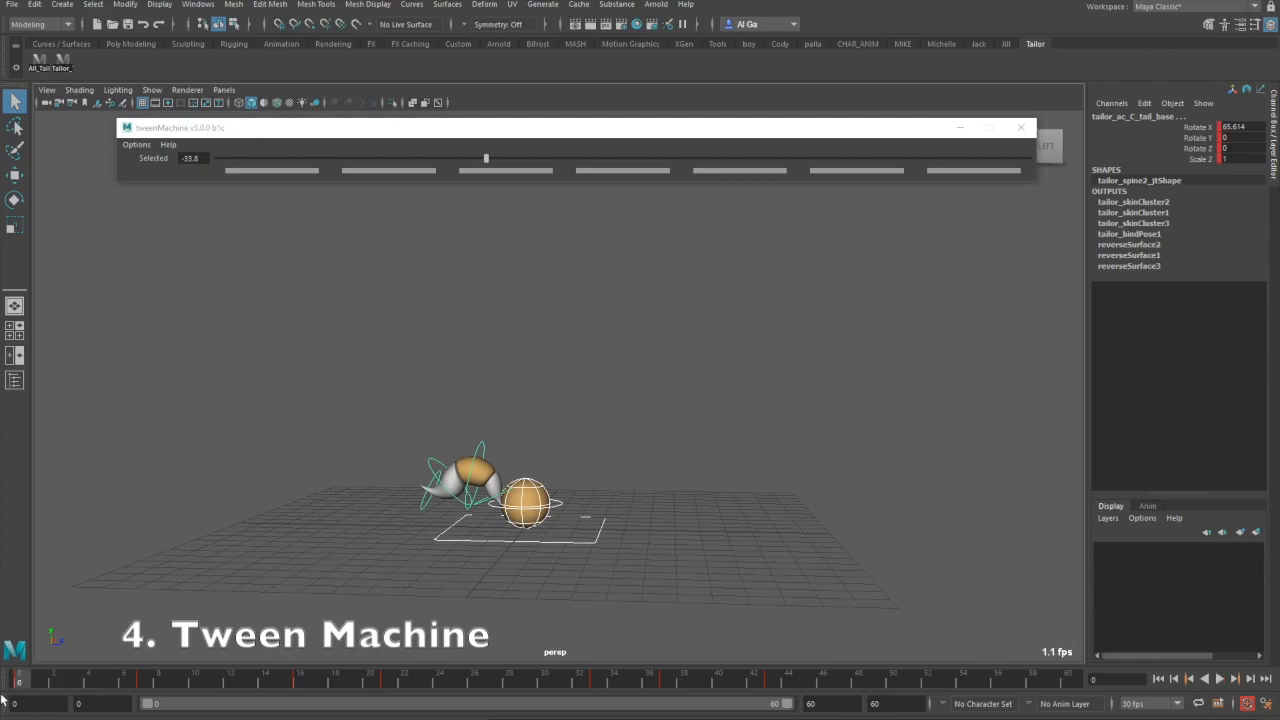
key(alt+v)
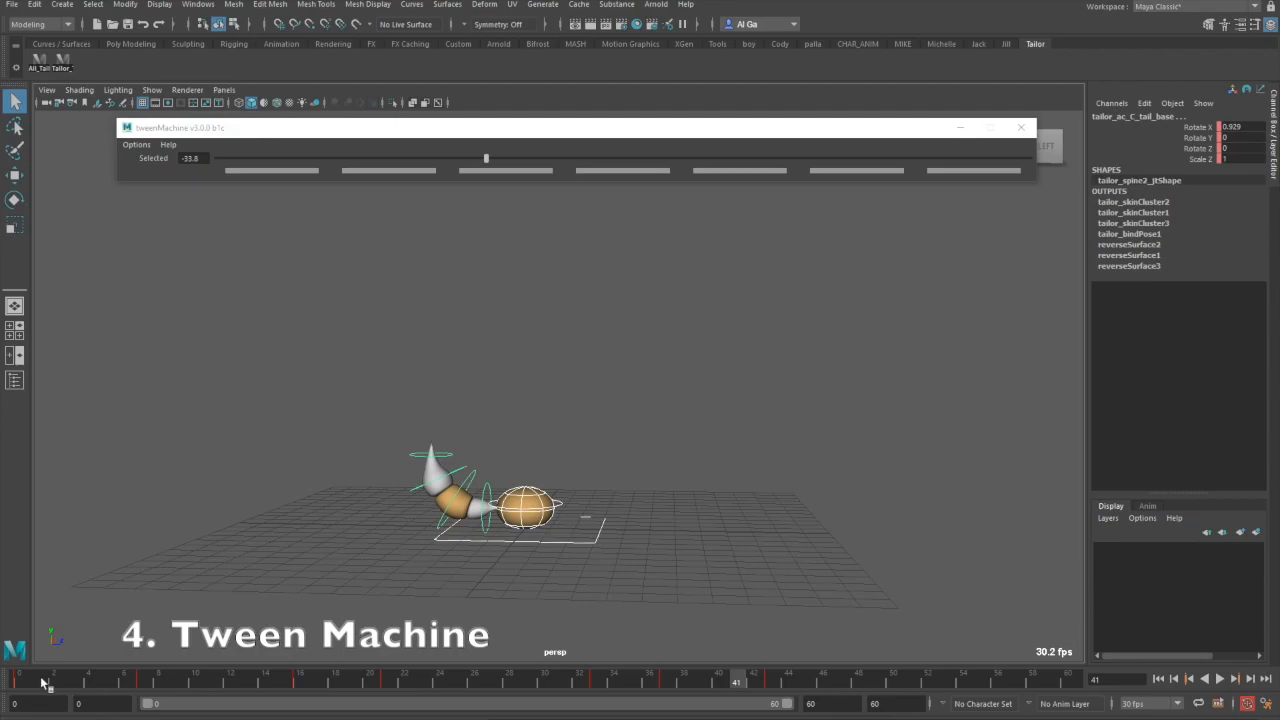
Step: Scrub the opening frames up to frame 7 and back to examine the transition into the squash pose
mouse_move(40, 682)
mouse_down()
mouse_move(17, 685)
mouse_move(148, 700)
mouse_move(23, 705)
mouse_move(34, 716)
mouse_move(141, 703)
mouse_up()
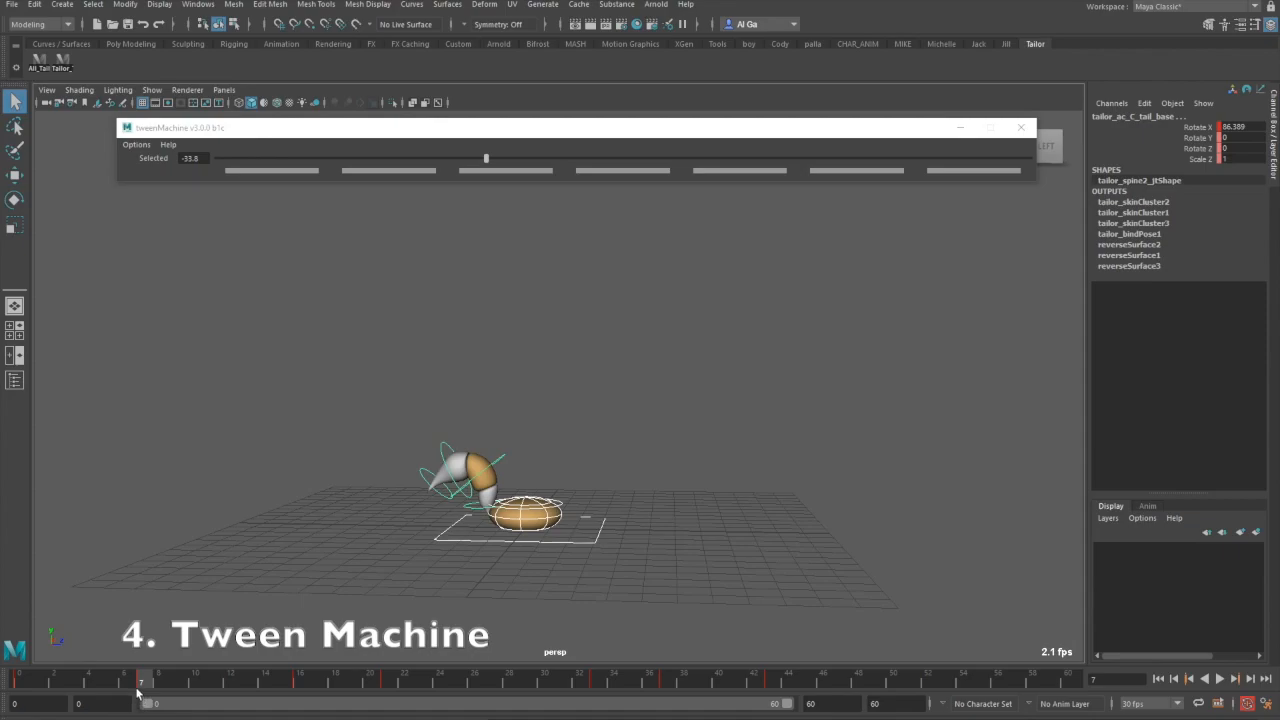
mouse_move(140, 688)
mouse_down()
mouse_move(96, 694)
mouse_move(135, 692)
mouse_up()
drag(135, 692, 109, 692)
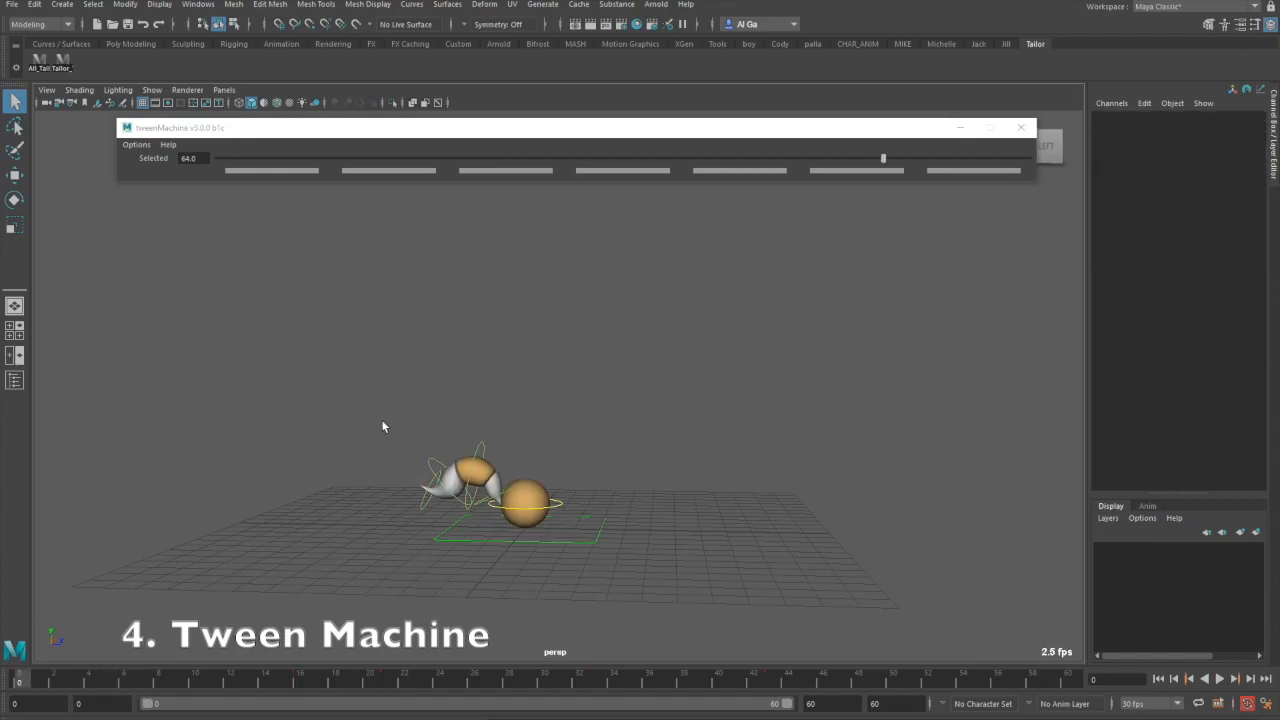
Step: Select all the controls and add an in-between pose at frame 4 with a tweenMachine bias of 68.1
drag(354, 379, 703, 579)
drag(16, 697, 95, 690)
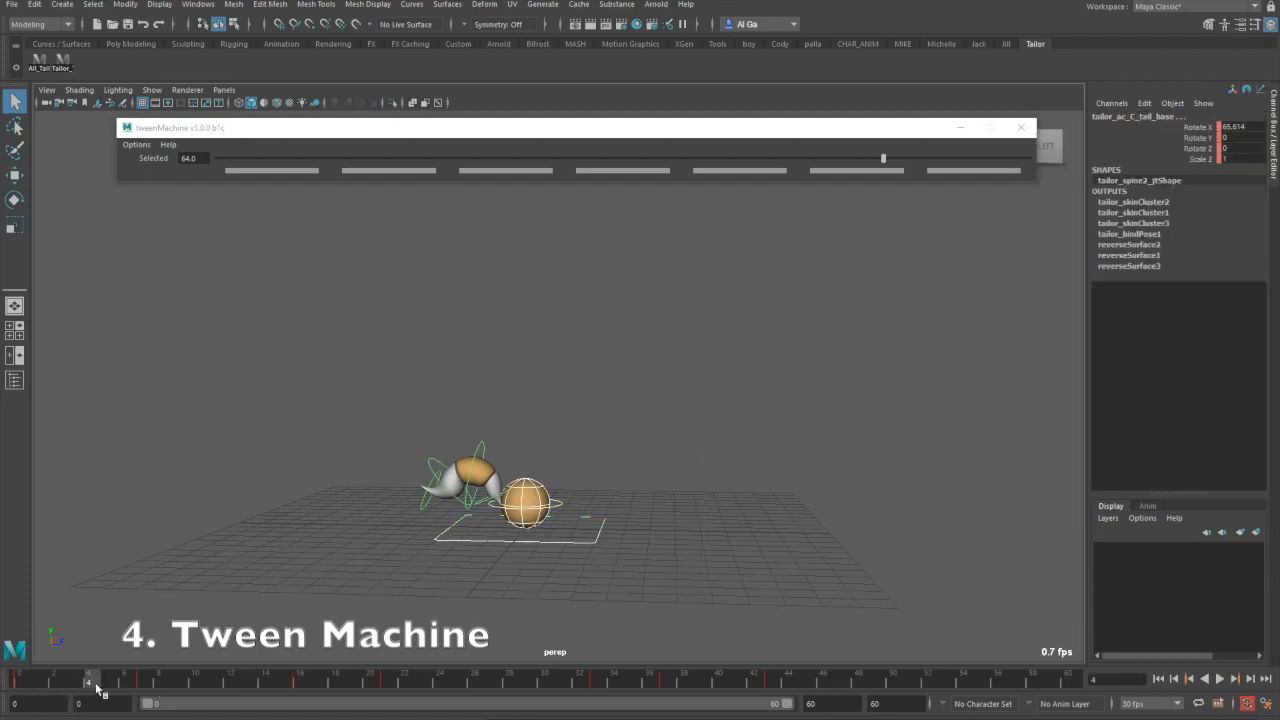
drag(883, 160, 898, 298)
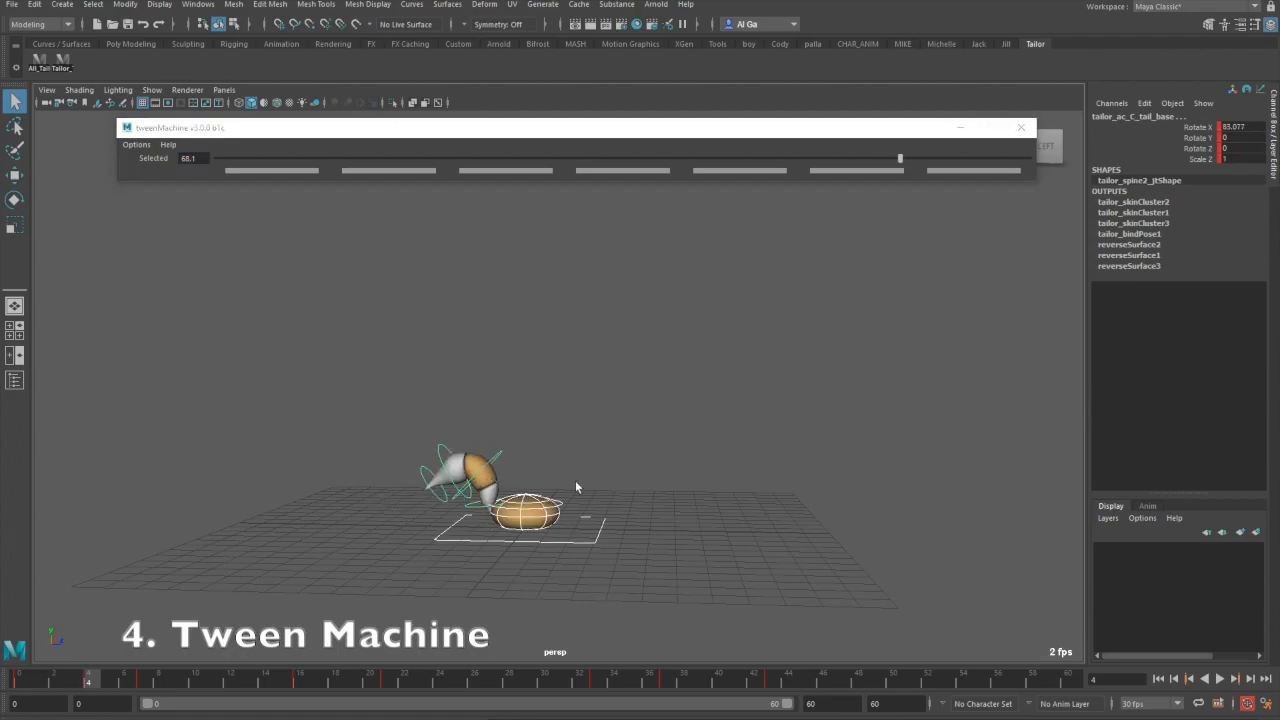
Step: Return to the first frame, play the animation, and scrub forward to frame 16 to review the poses
drag(92, 686, 20, 707)
key(alt+v)
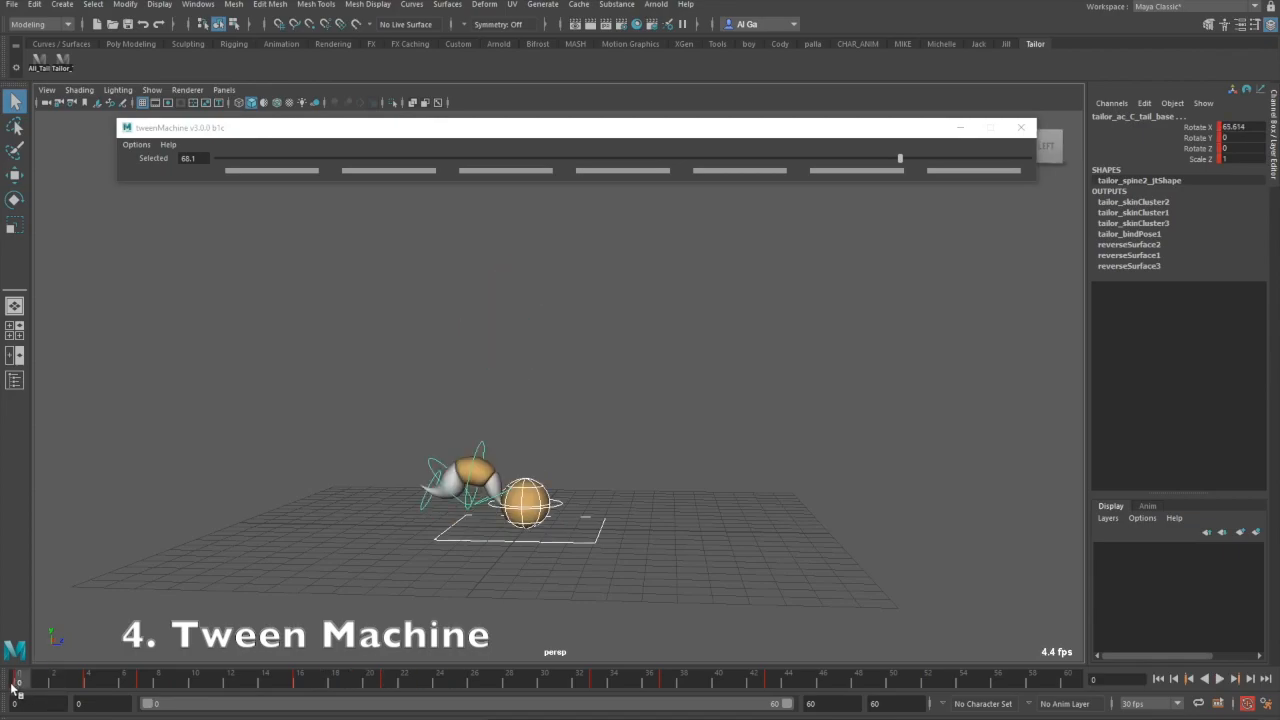
drag(22, 686, 308, 700)
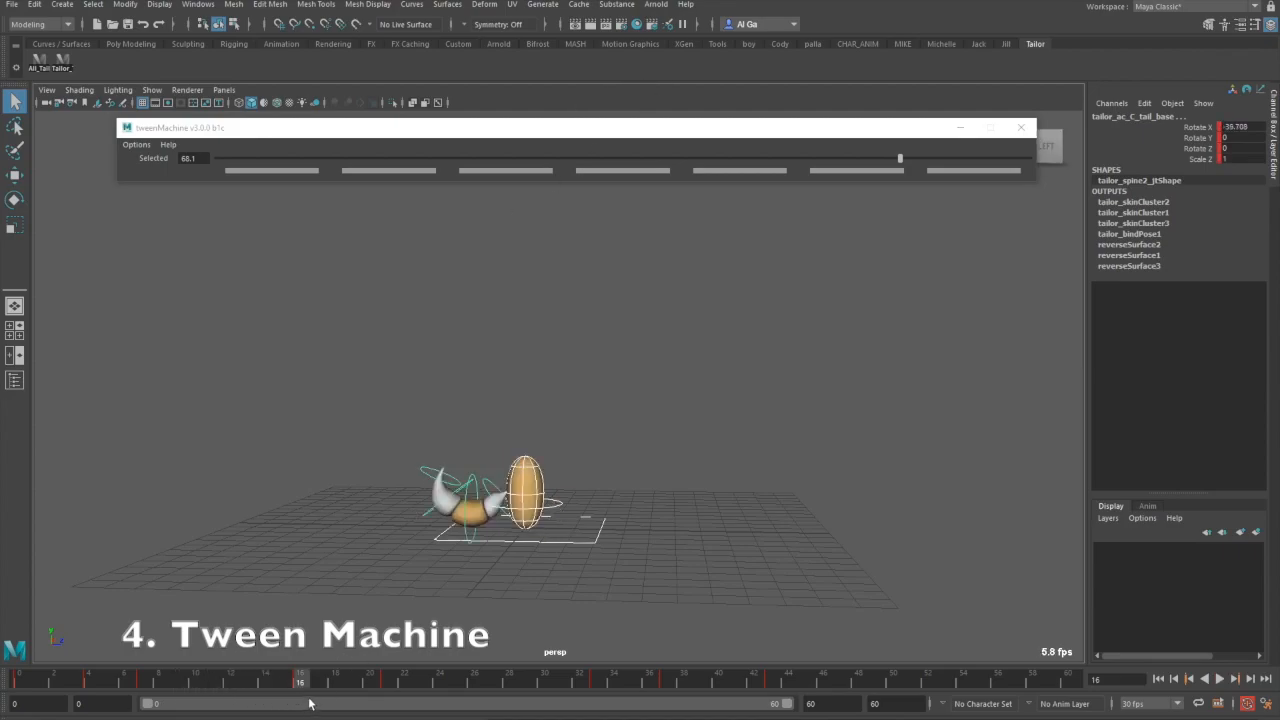
Step: Add an in-between pose for all controls at frame 19 with a tweenMachine bias of 89.0
drag(300, 680, 351, 708)
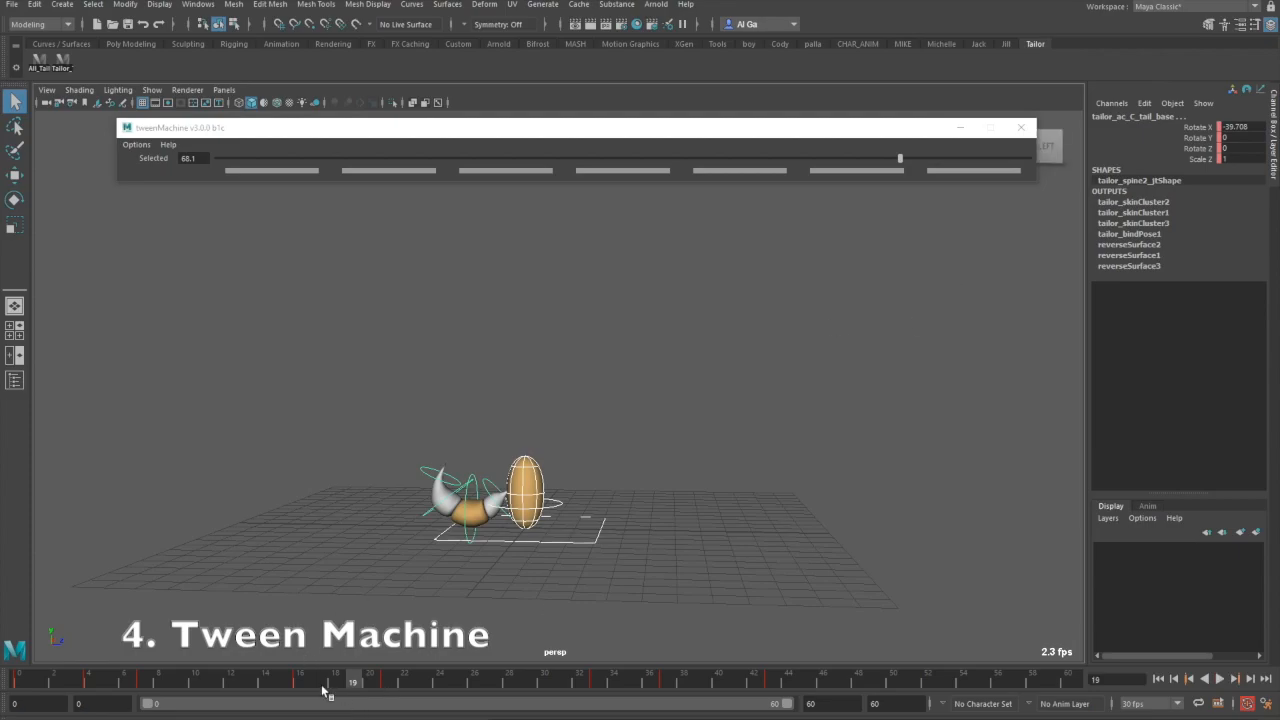
mouse_move(347, 682)
mouse_down()
mouse_move(300, 677)
mouse_move(351, 677)
mouse_up()
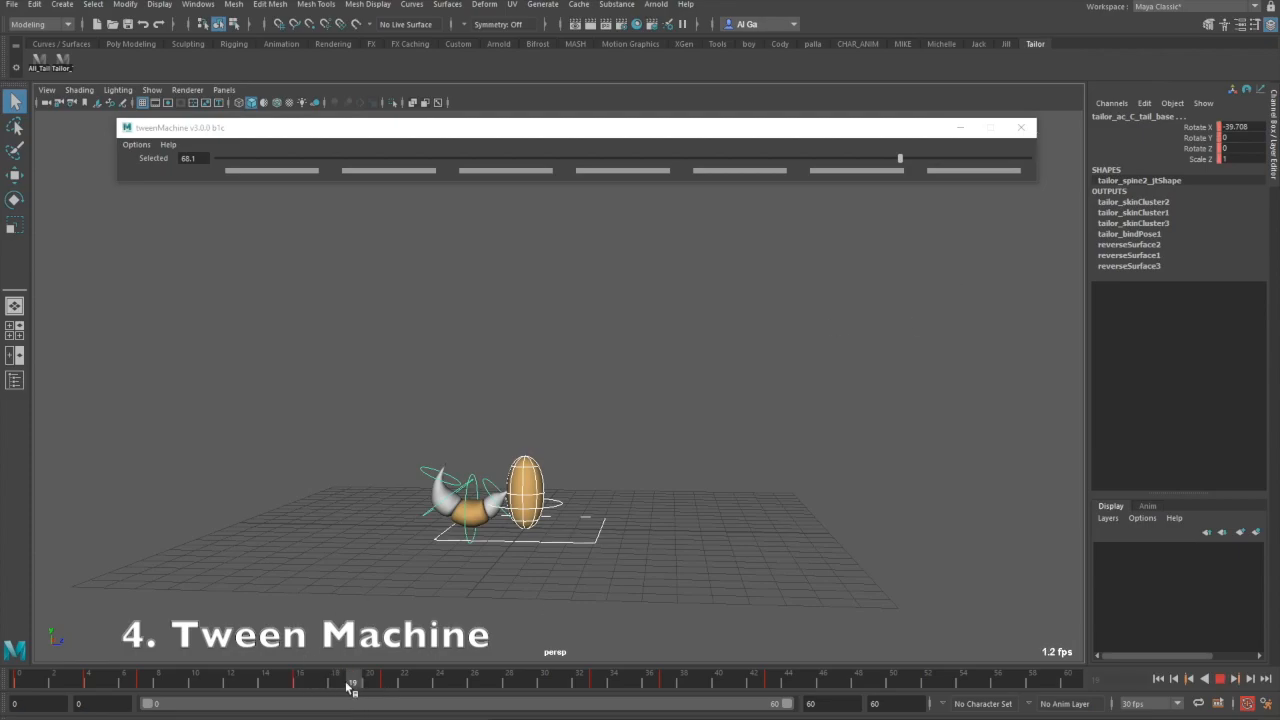
drag(900, 160, 984, 162)
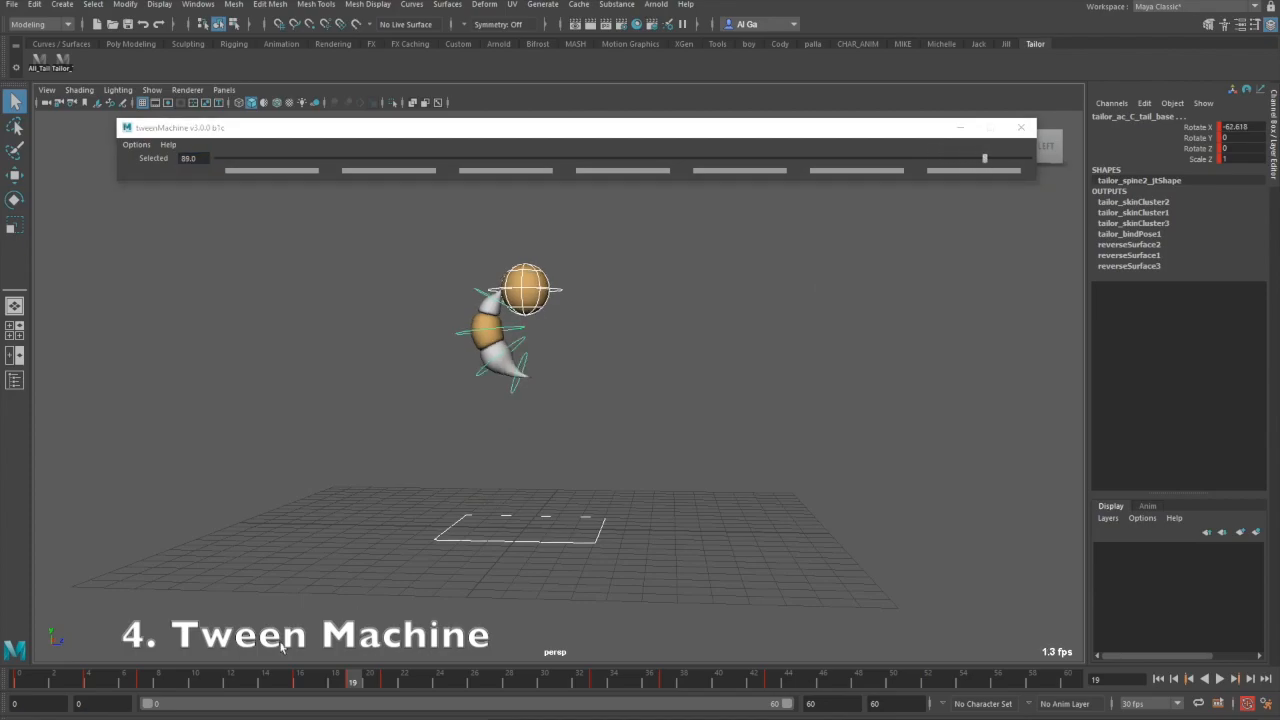
Step: Return to the first frame and play the animation to review the new in-between pose in motion
mouse_move(263, 680)
mouse_down()
mouse_move(403, 680)
mouse_move(277, 680)
mouse_move(354, 680)
mouse_move(317, 682)
mouse_up()
click(352, 681)
mouse_move(360, 683)
mouse_down()
mouse_move(390, 683)
mouse_move(8, 655)
mouse_up()
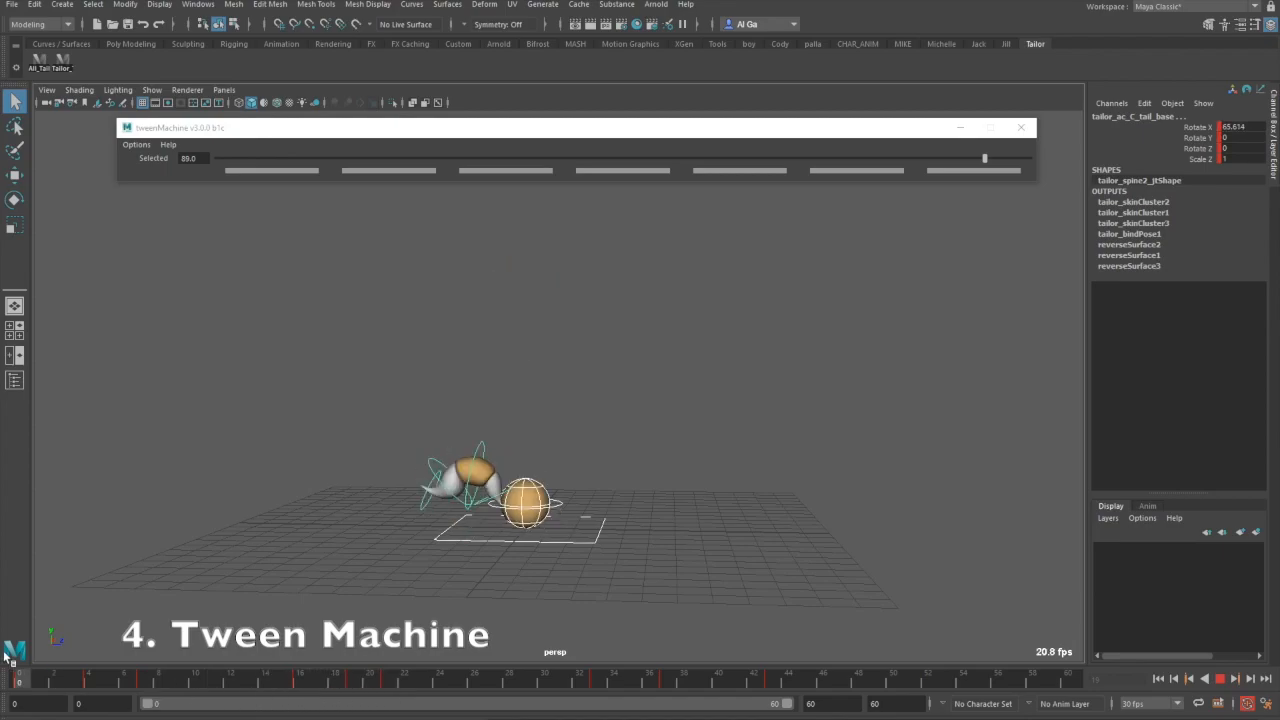
key(alt+v)
click(12, 545)
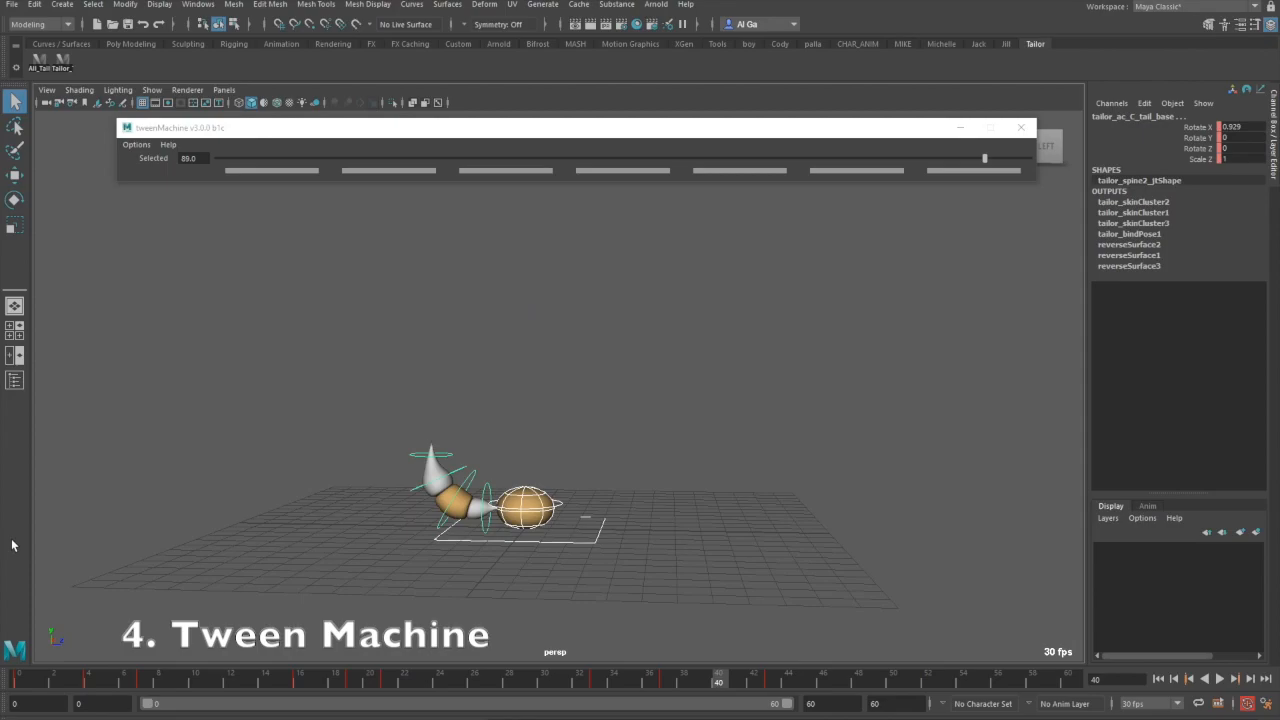
Step: Replay the animation and scrub between frames 19 and 22 to compare the poses at the top of the jump
drag(320, 684, 353, 684)
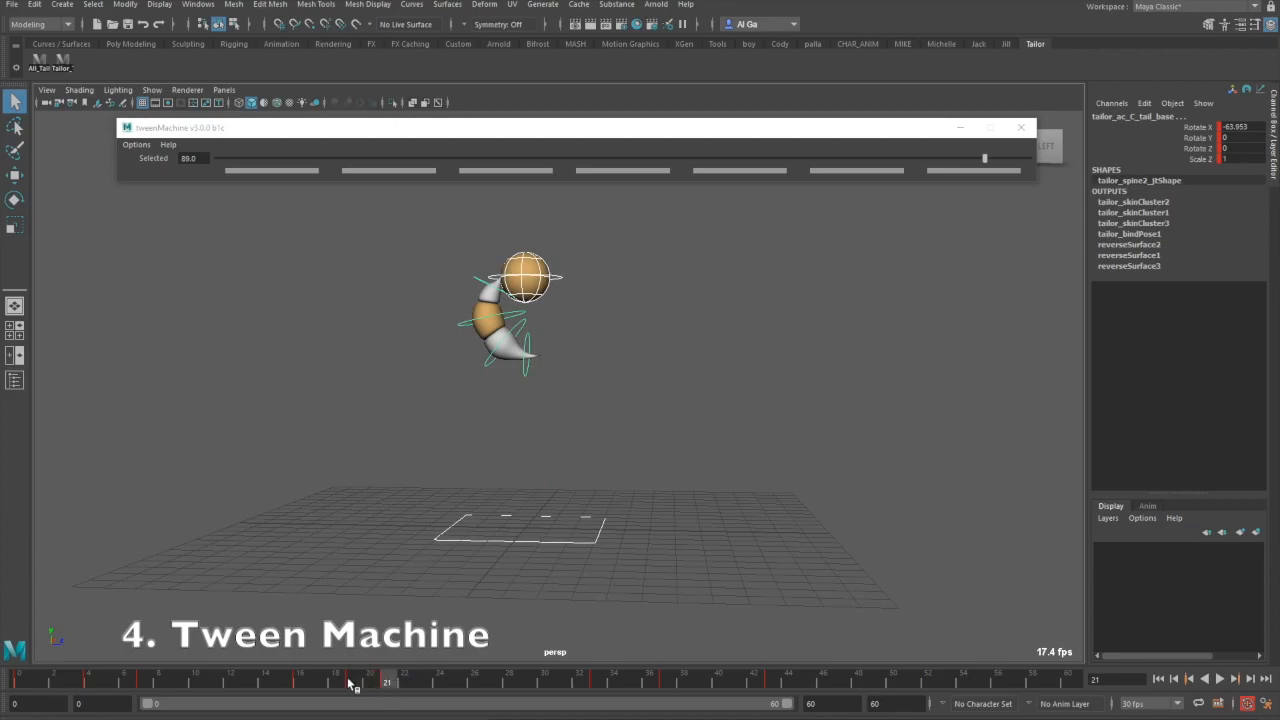
key(alt+v)
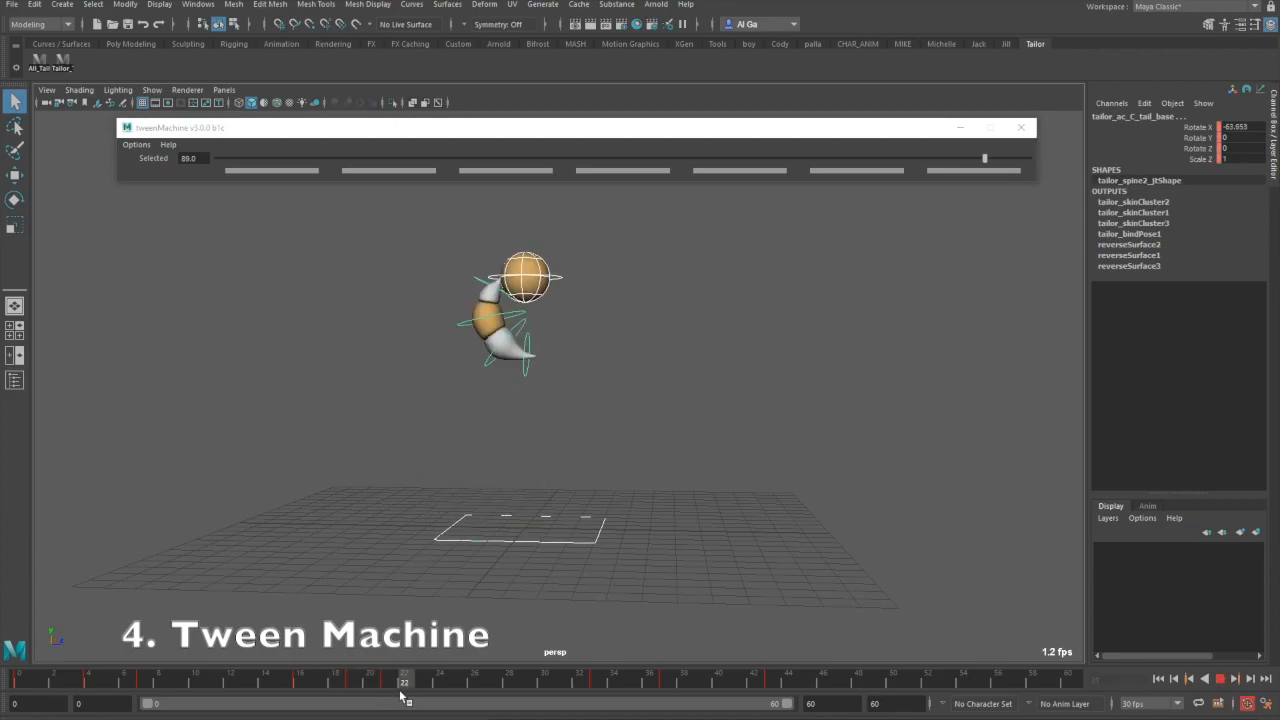
click(403, 690)
drag(392, 686, 364, 692)
key(alt+v)
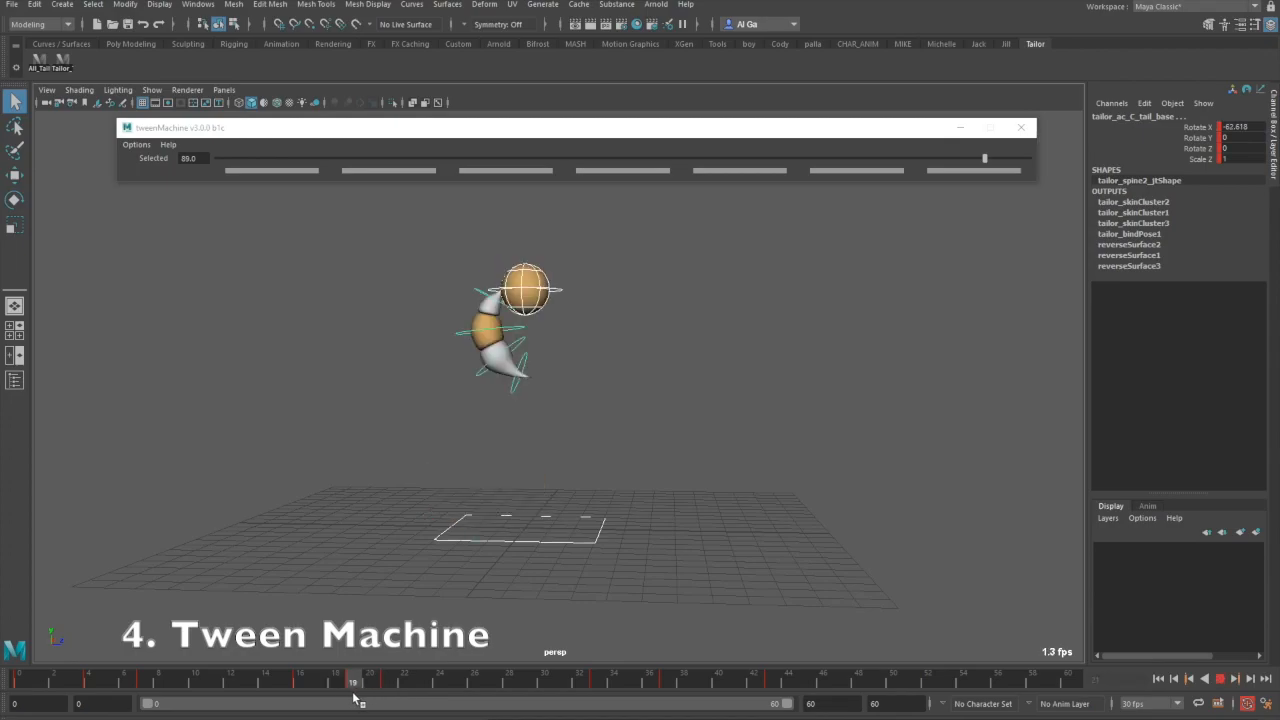
click(353, 688)
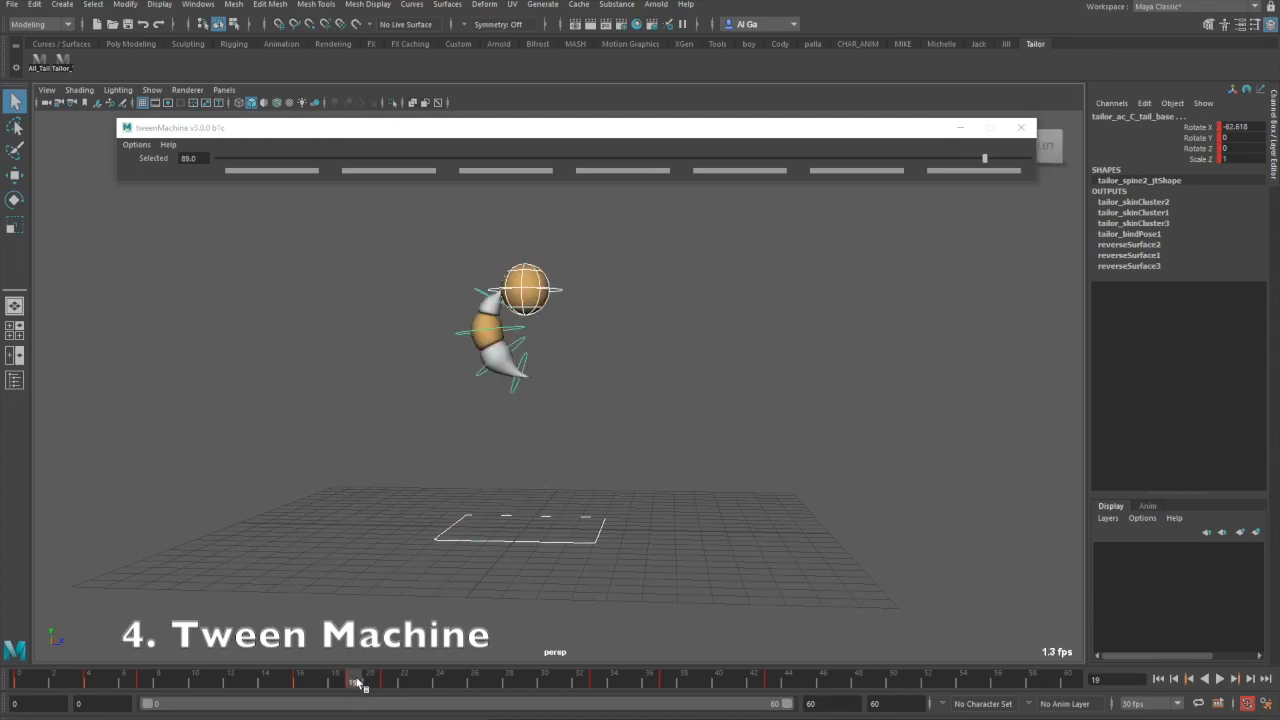
mouse_move(360, 684)
mouse_down()
mouse_move(386, 680)
mouse_move(351, 677)
mouse_up()
Step: At frame 19, rotate the tail_a control to about -39.2 and the tail_b control to about -38.8 in X
click(637, 378)
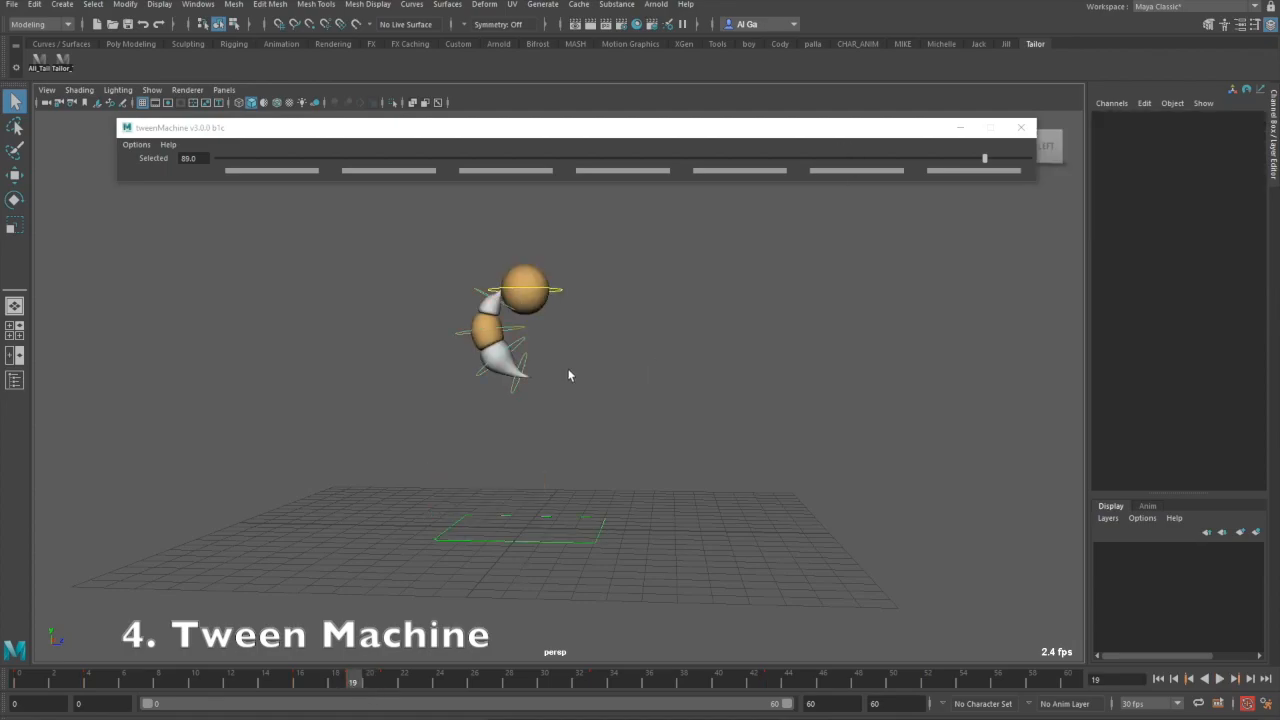
key(e)
click(463, 338)
drag(601, 325, 608, 317)
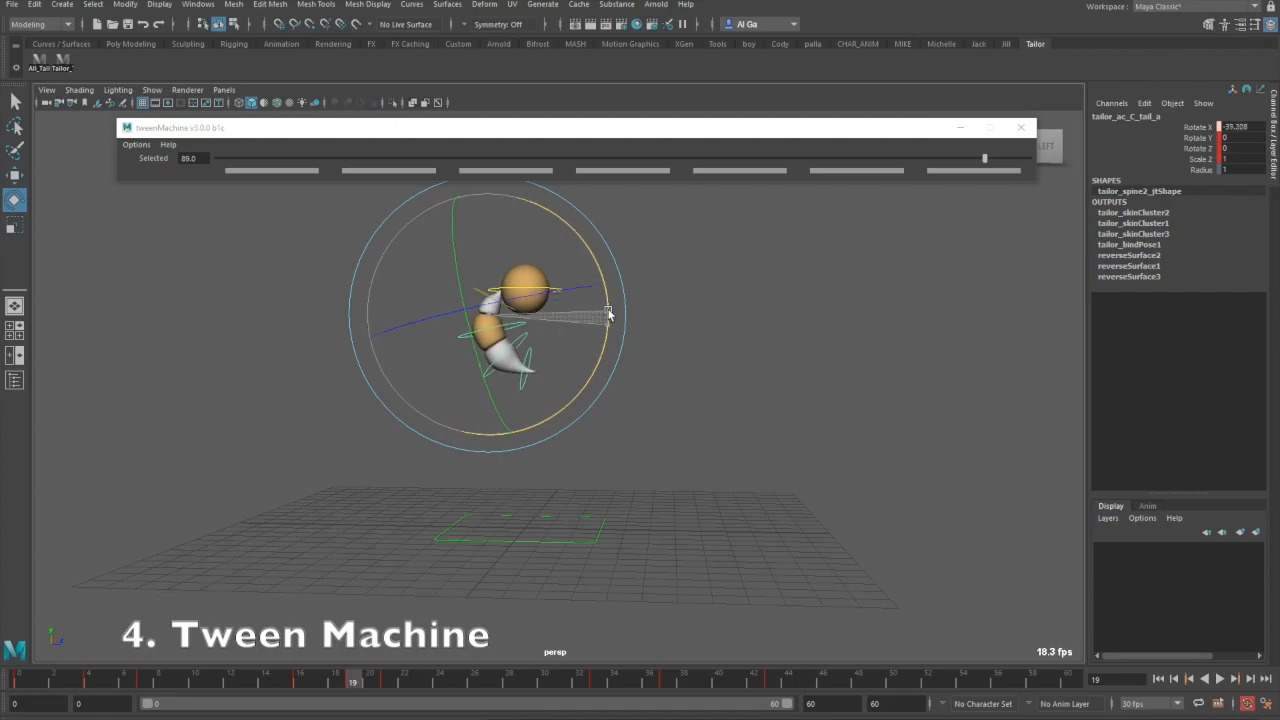
click(676, 305)
click(500, 368)
drag(612, 340, 623, 323)
mouse_move(363, 688)
mouse_down()
mouse_move(389, 684)
mouse_move(277, 680)
mouse_move(404, 682)
mouse_move(320, 666)
mouse_move(349, 667)
mouse_up()
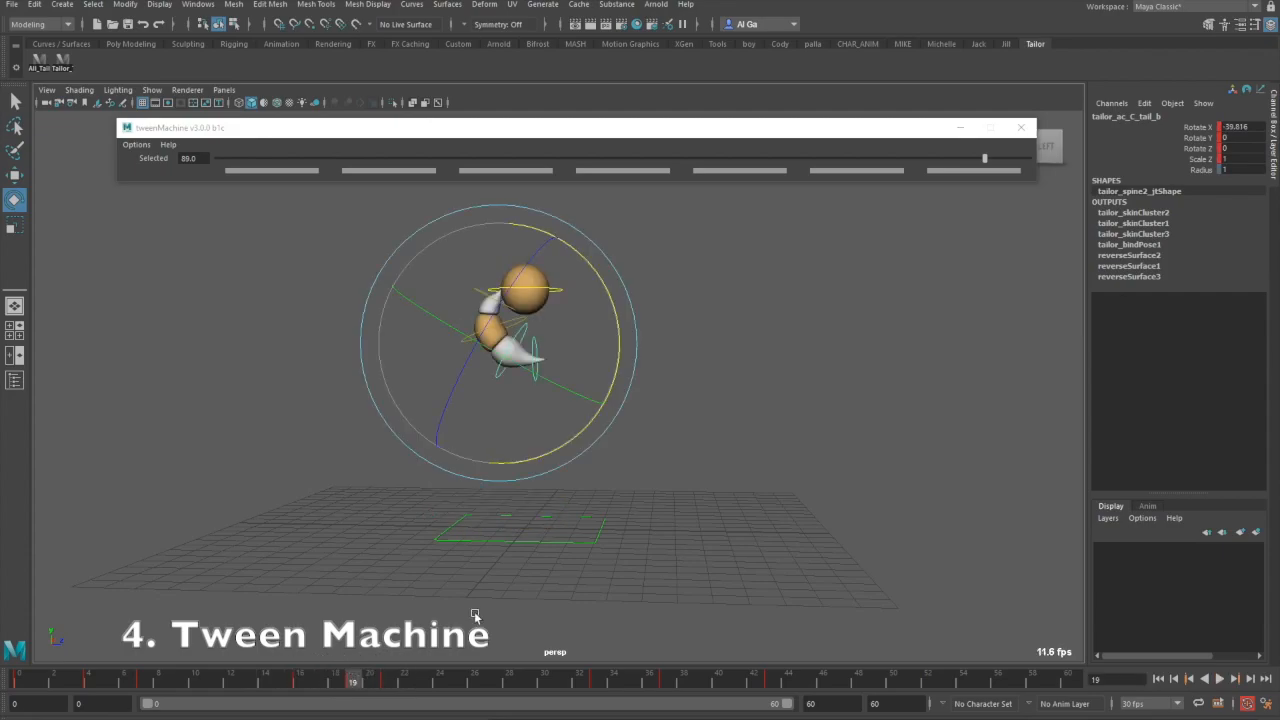
click(680, 555)
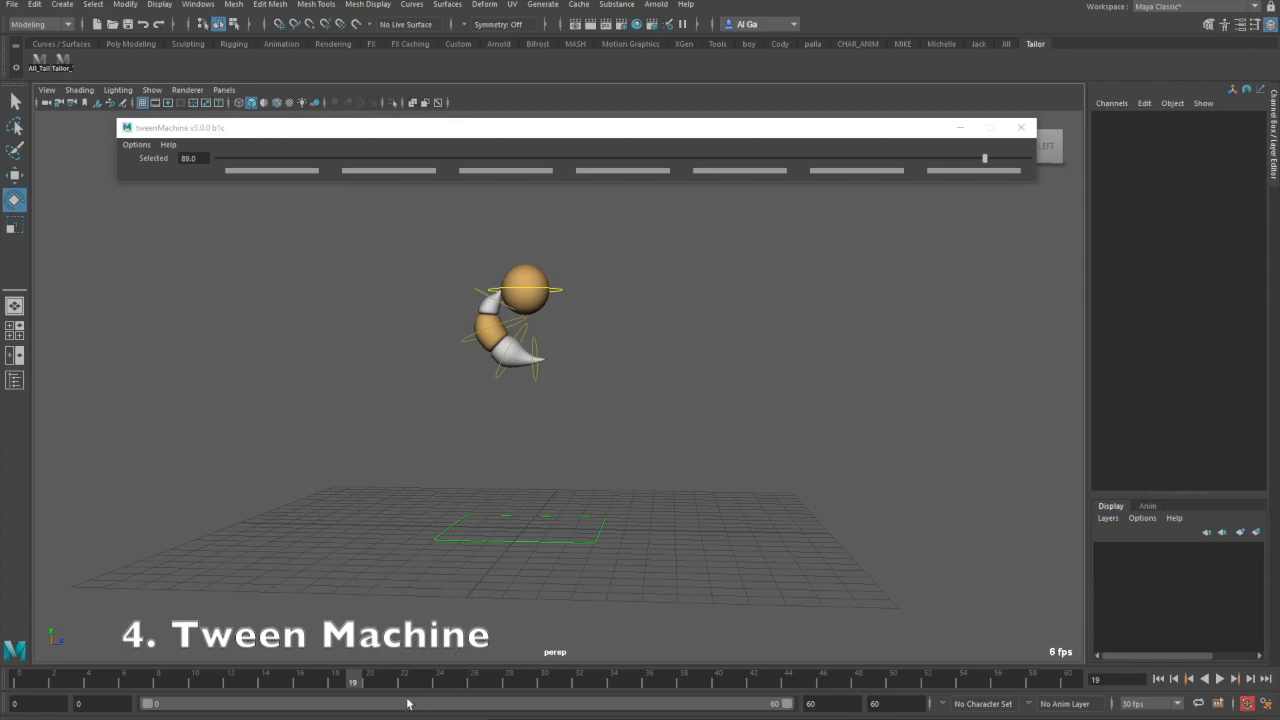
Step: Select all the character's controls and enable the Overshoot option in tweenMachine
drag(423, 256, 652, 562)
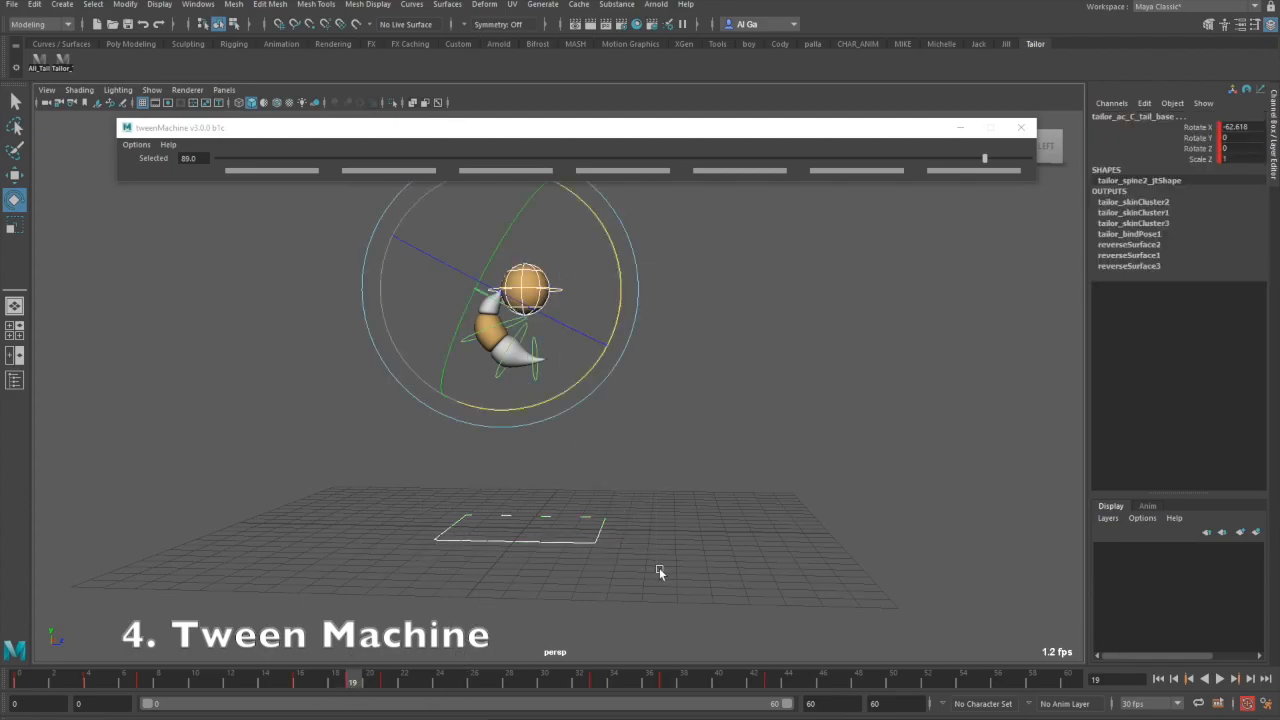
click(138, 147)
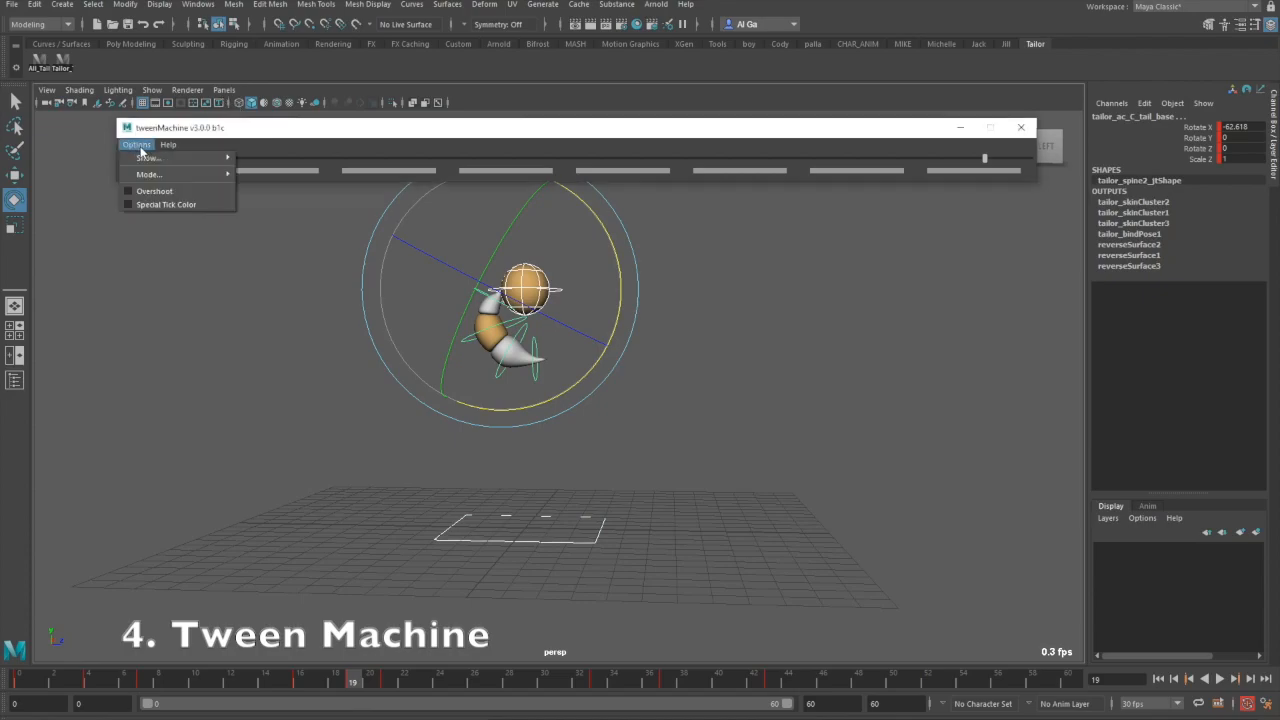
click(184, 196)
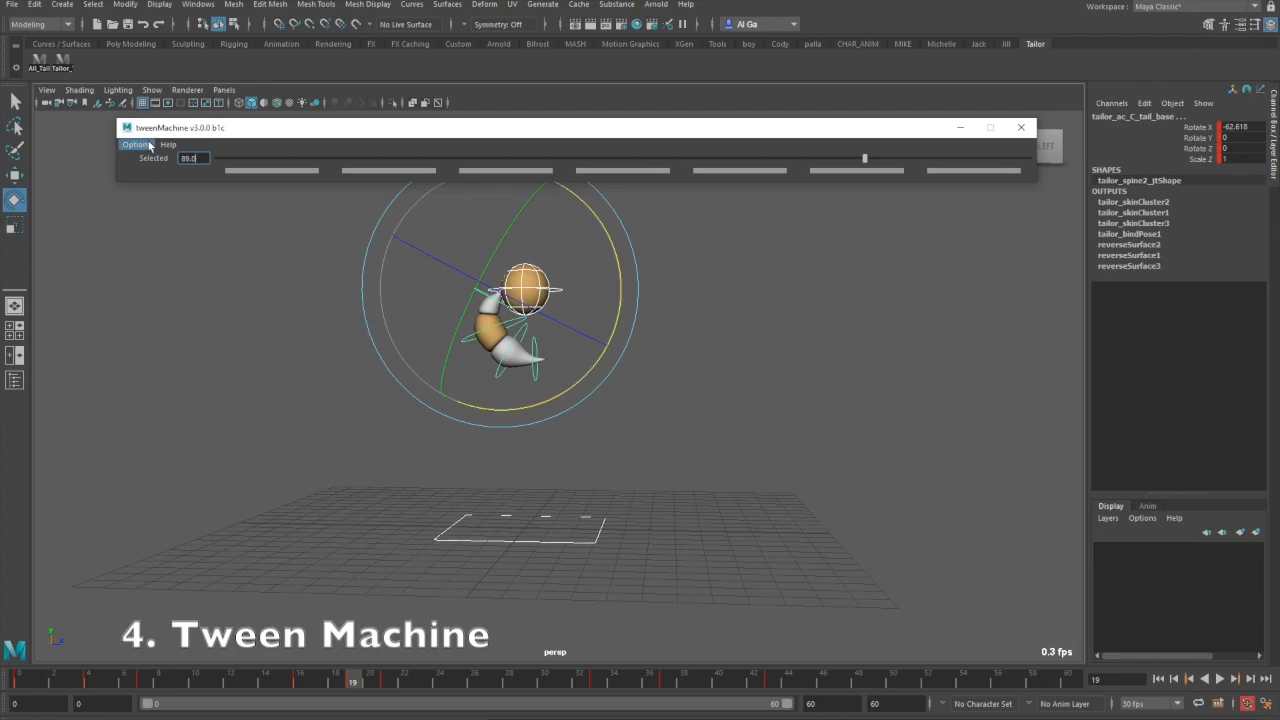
click(137, 144)
click(314, 130)
Step: Carry the frame 7 squash pose to frame 9 and apply a tweenMachine bias of -75 to all controls there
mouse_move(358, 682)
mouse_down()
mouse_move(500, 688)
mouse_move(312, 684)
mouse_move(330, 684)
mouse_move(352, 716)
mouse_move(385, 716)
mouse_move(300, 716)
mouse_move(386, 716)
mouse_move(18, 716)
mouse_move(141, 716)
mouse_up()
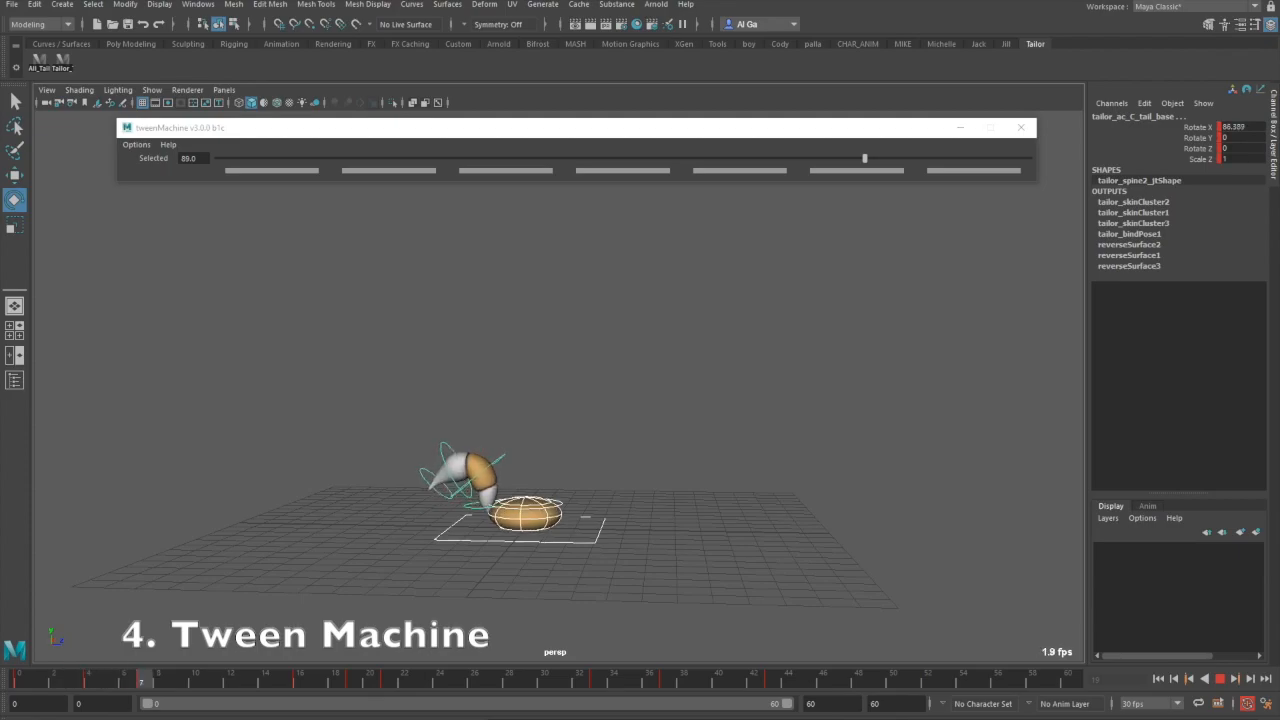
mouse_move(148, 683)
middle_down()
mouse_move(275, 710)
mouse_move(144, 716)
mouse_move(178, 716)
middle_up()
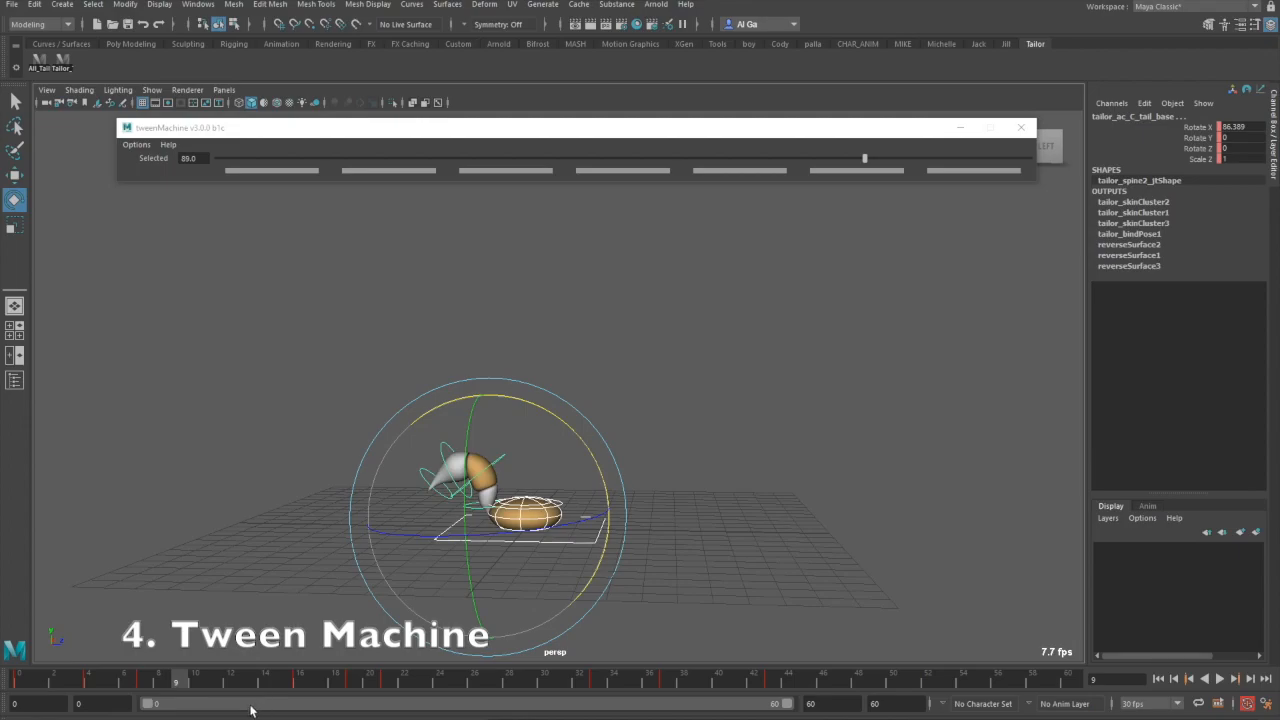
middle_drag(149, 686, 181, 688)
click(273, 171)
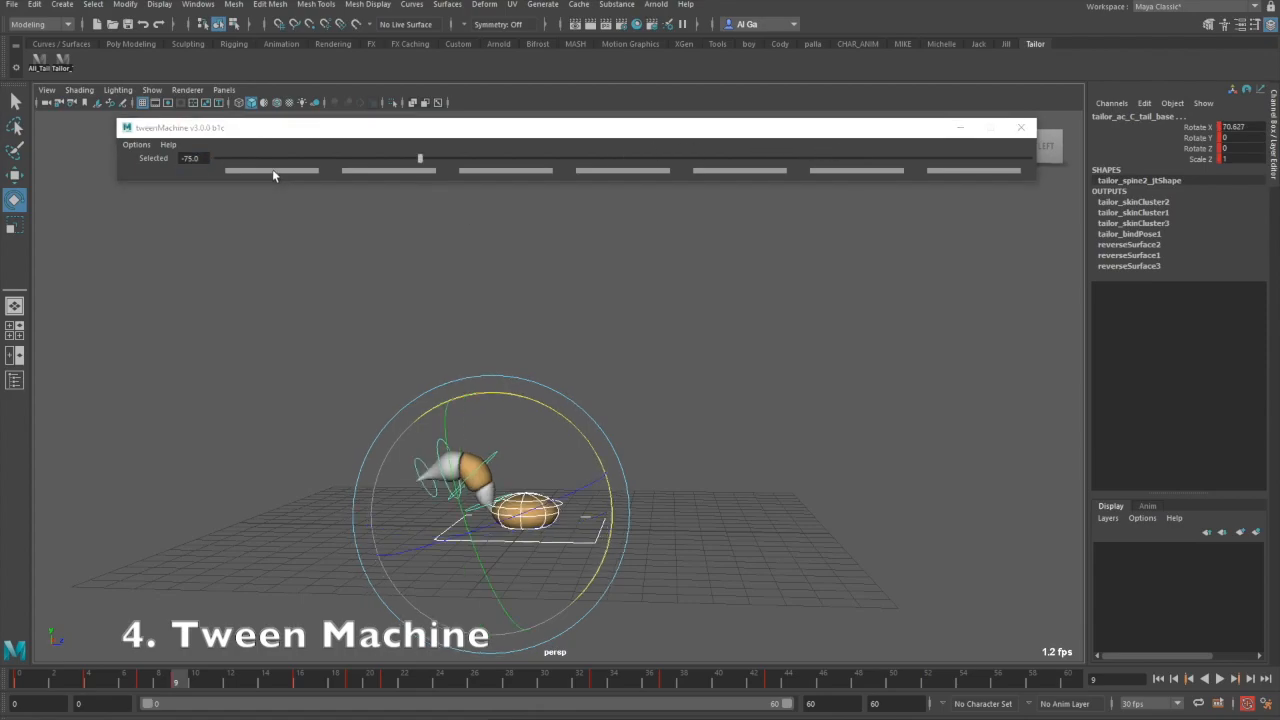
Step: Try an overshoot bias of about -122.1 at frame 9, and compare it with biases of -75 and -60
drag(421, 159, 294, 178)
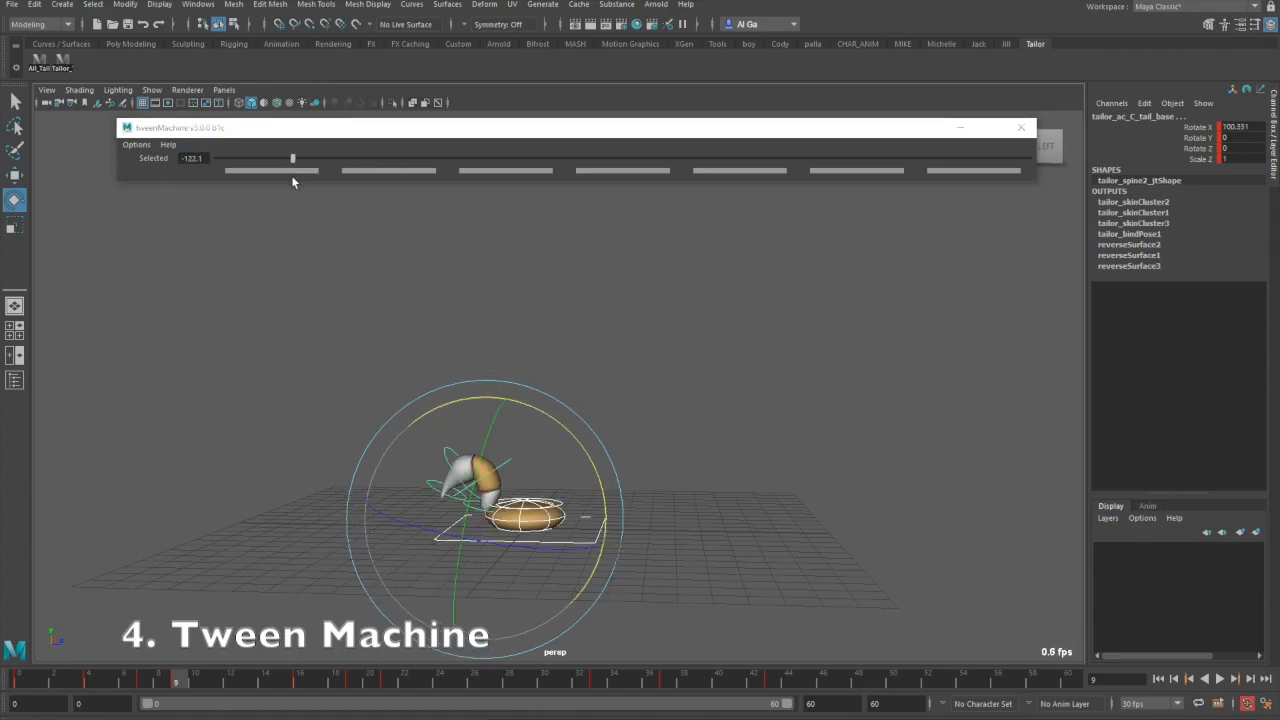
mouse_move(177, 681)
mouse_down()
mouse_move(166, 693)
mouse_move(176, 680)
mouse_up()
drag(293, 159, 277, 180)
click(296, 172)
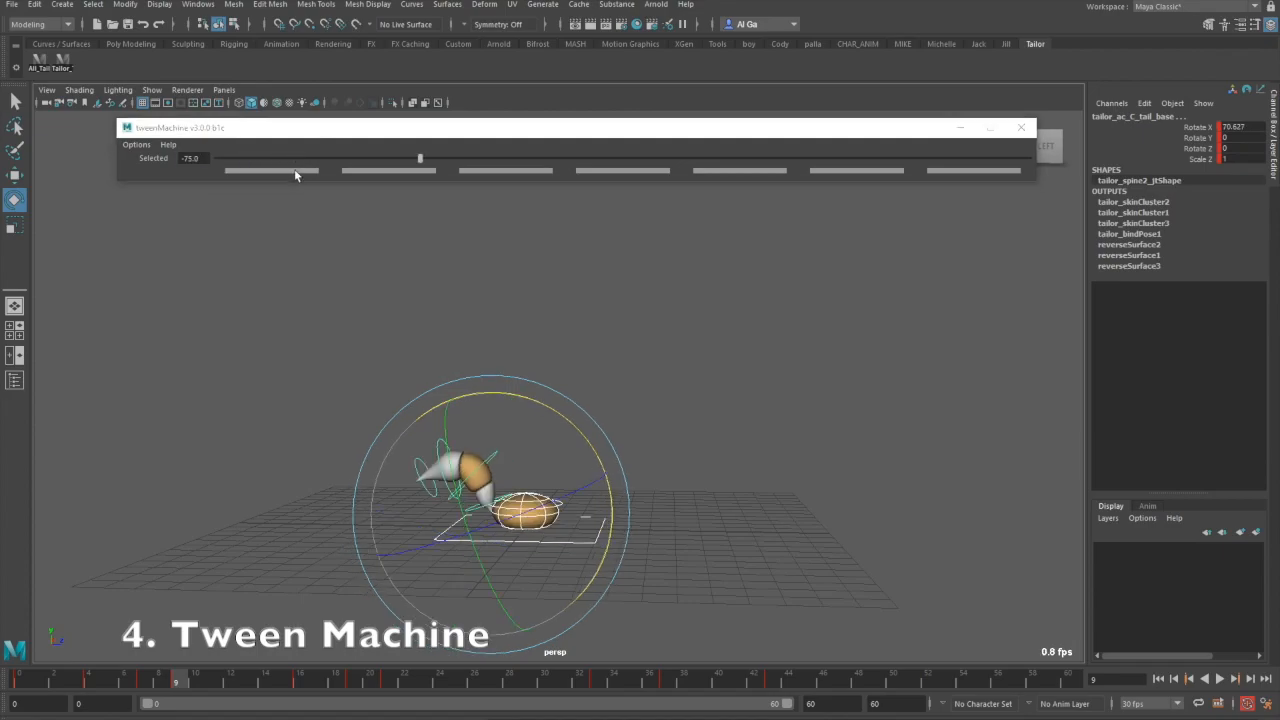
click(362, 172)
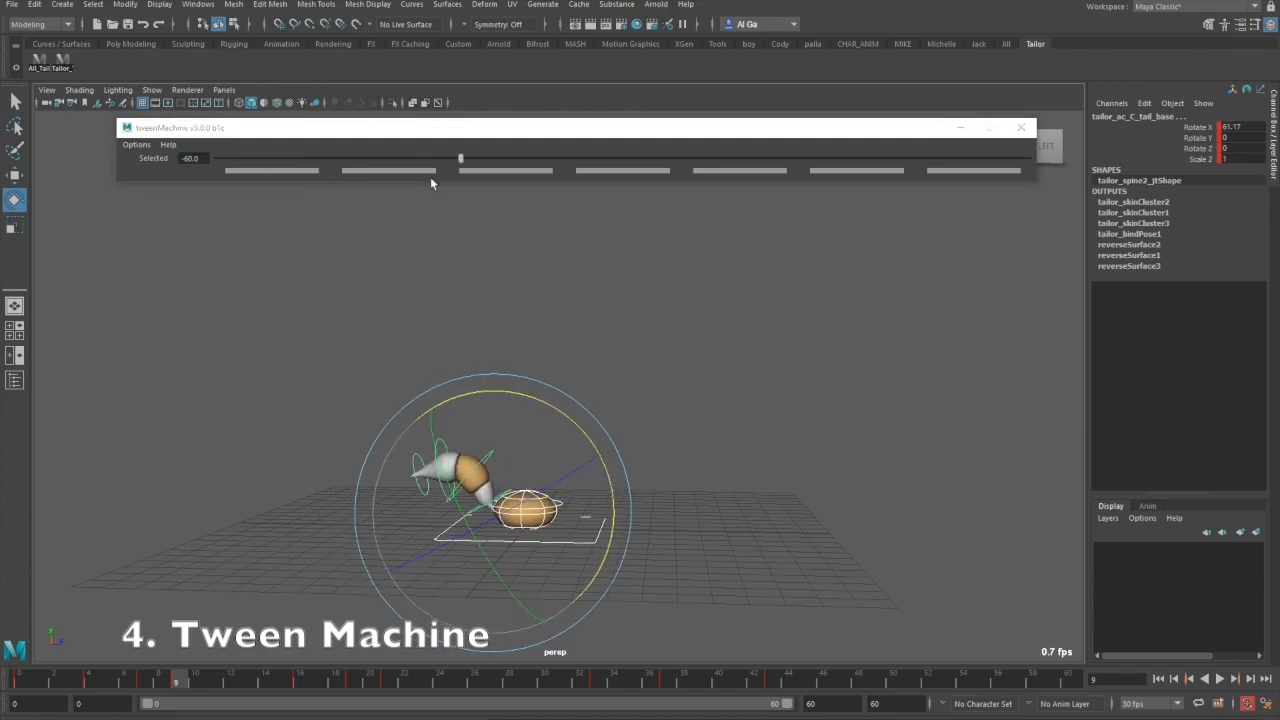
click(295, 172)
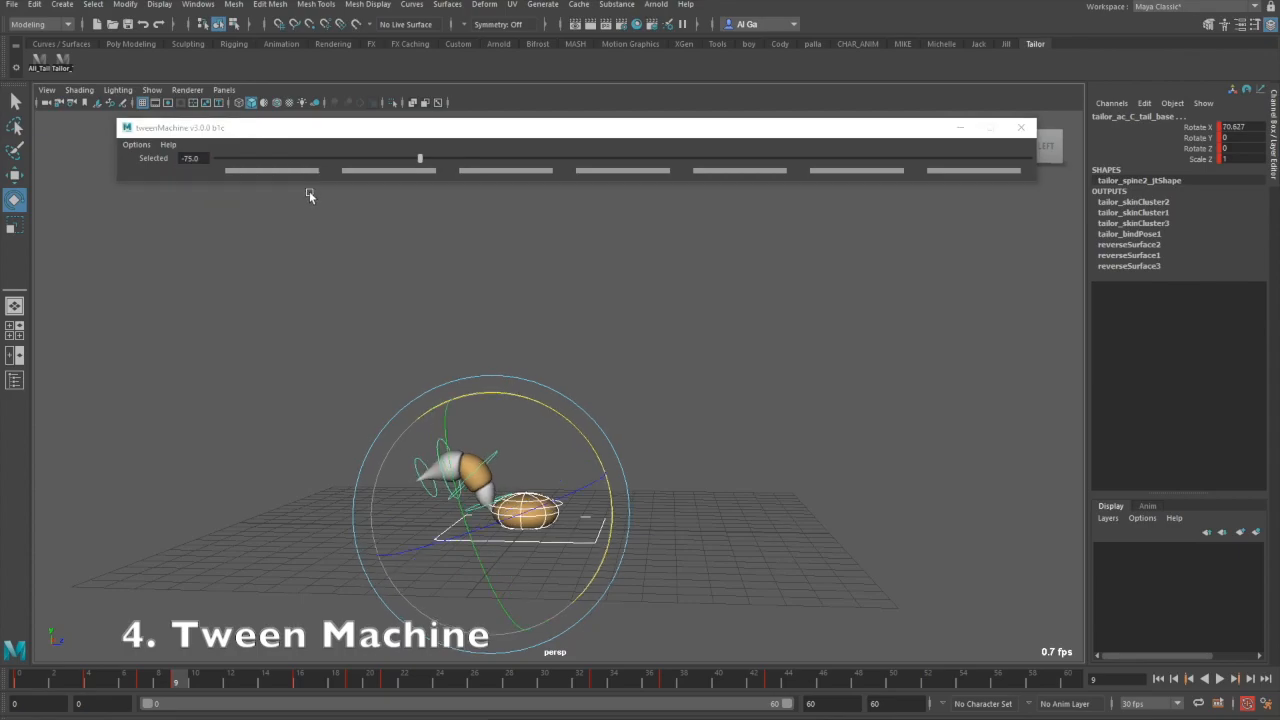
Step: Overshoot the squash pose at frame 9 with a tweenMachine bias of -108.8 on all controls
mouse_move(177, 684)
mouse_down()
mouse_move(163, 682)
mouse_move(176, 686)
mouse_up()
drag(172, 686, 180, 688)
drag(421, 158, 334, 164)
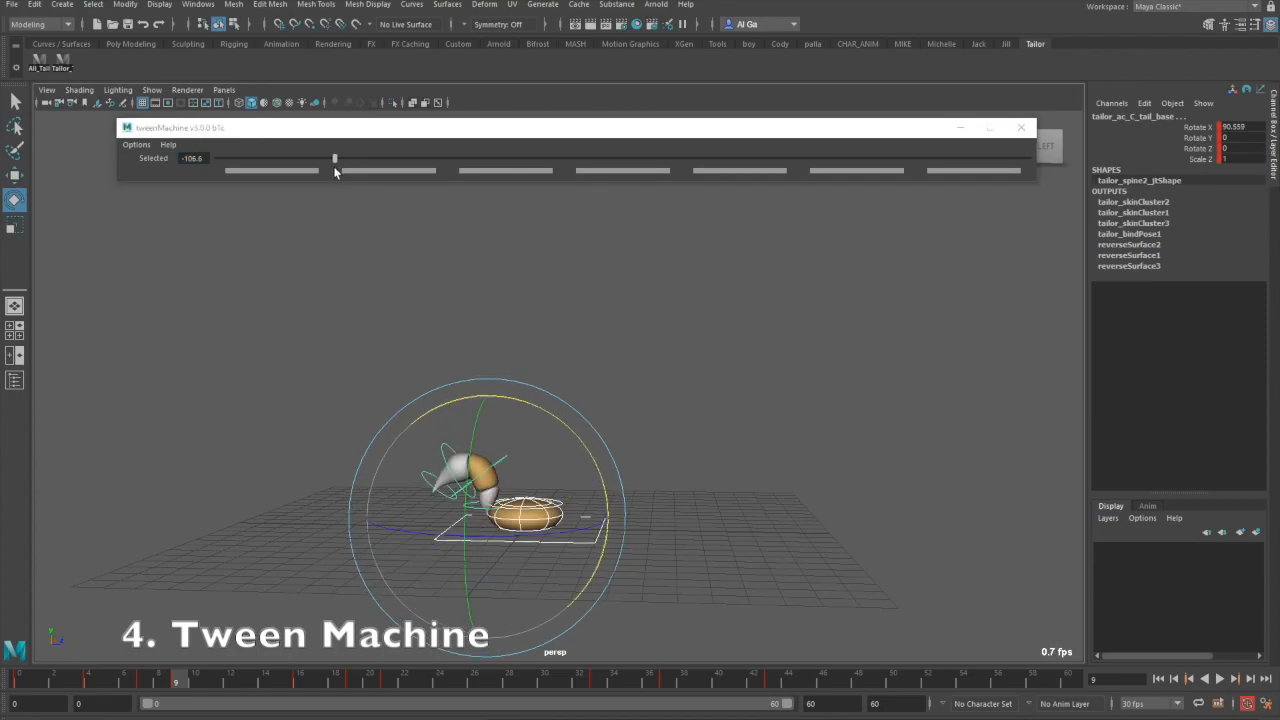
mouse_move(180, 680)
mouse_down()
mouse_move(163, 680)
mouse_move(177, 680)
mouse_up()
drag(334, 160, 329, 160)
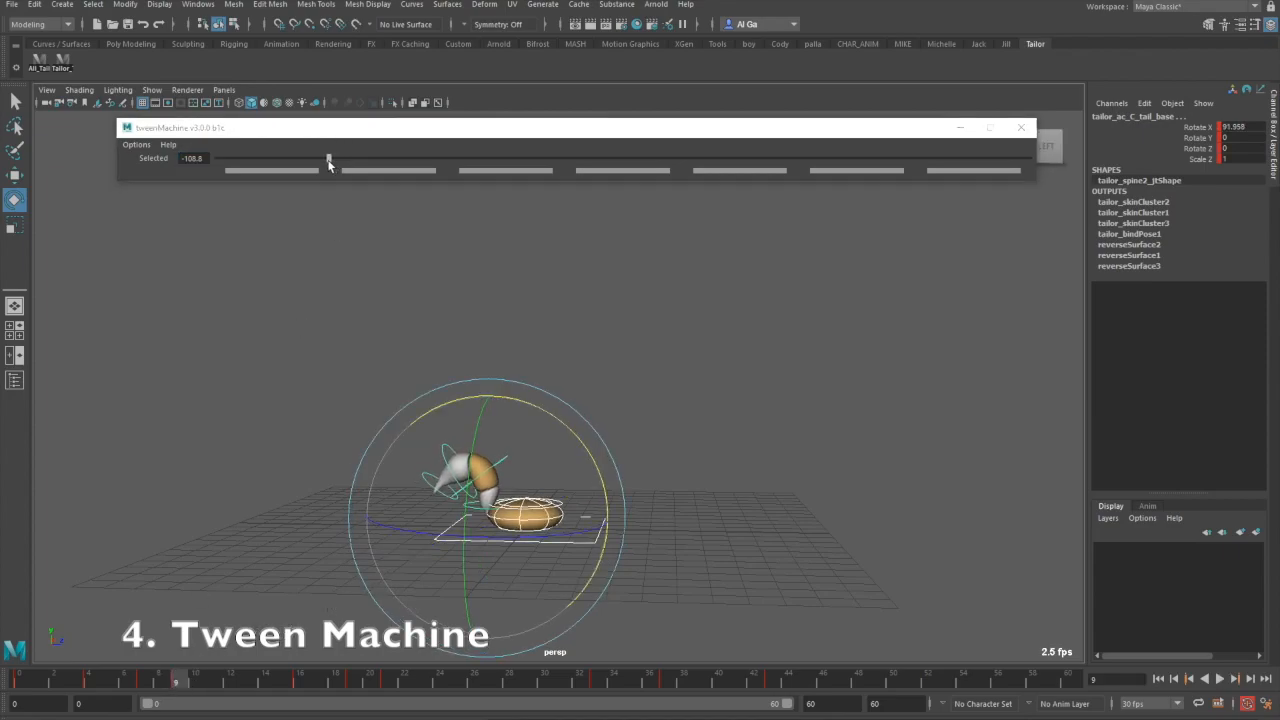
Step: Play the animation and scrub around frames 9 and 10 to review the overshoot pose
key(alt+v)
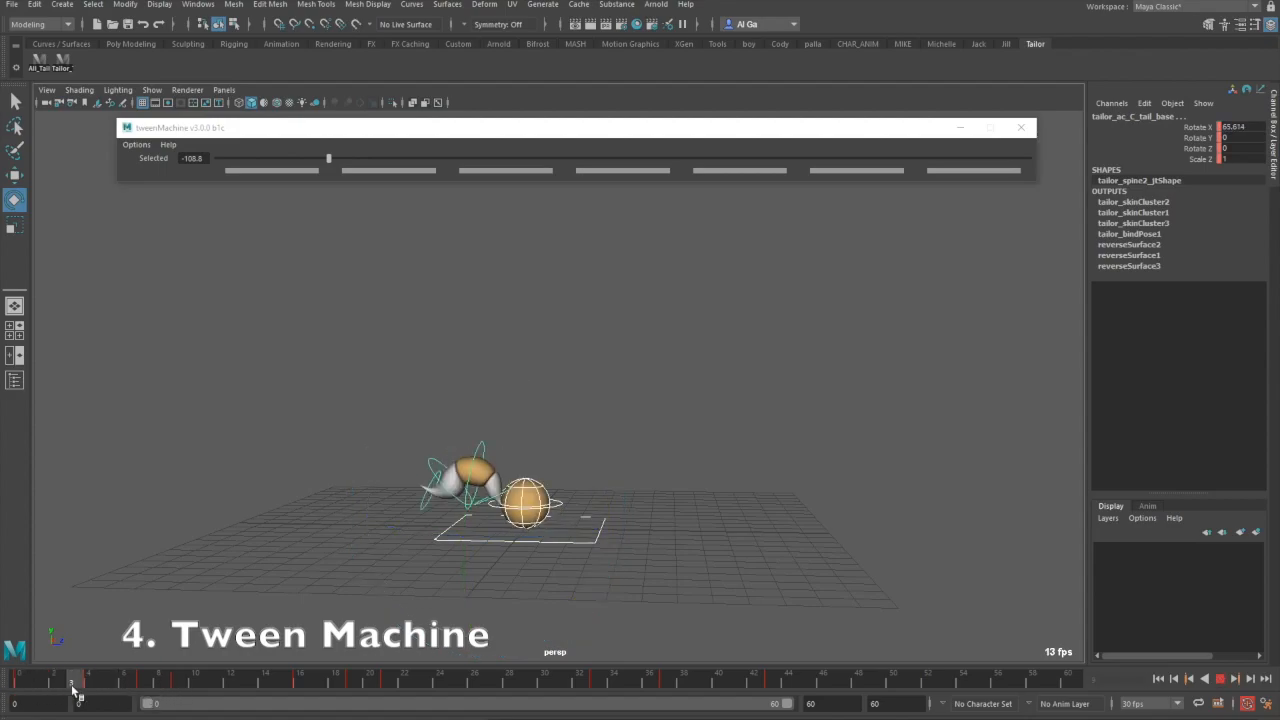
click(177, 683)
mouse_move(177, 683)
mouse_down()
mouse_move(143, 683)
mouse_move(191, 683)
mouse_move(23, 683)
mouse_move(183, 687)
mouse_up()
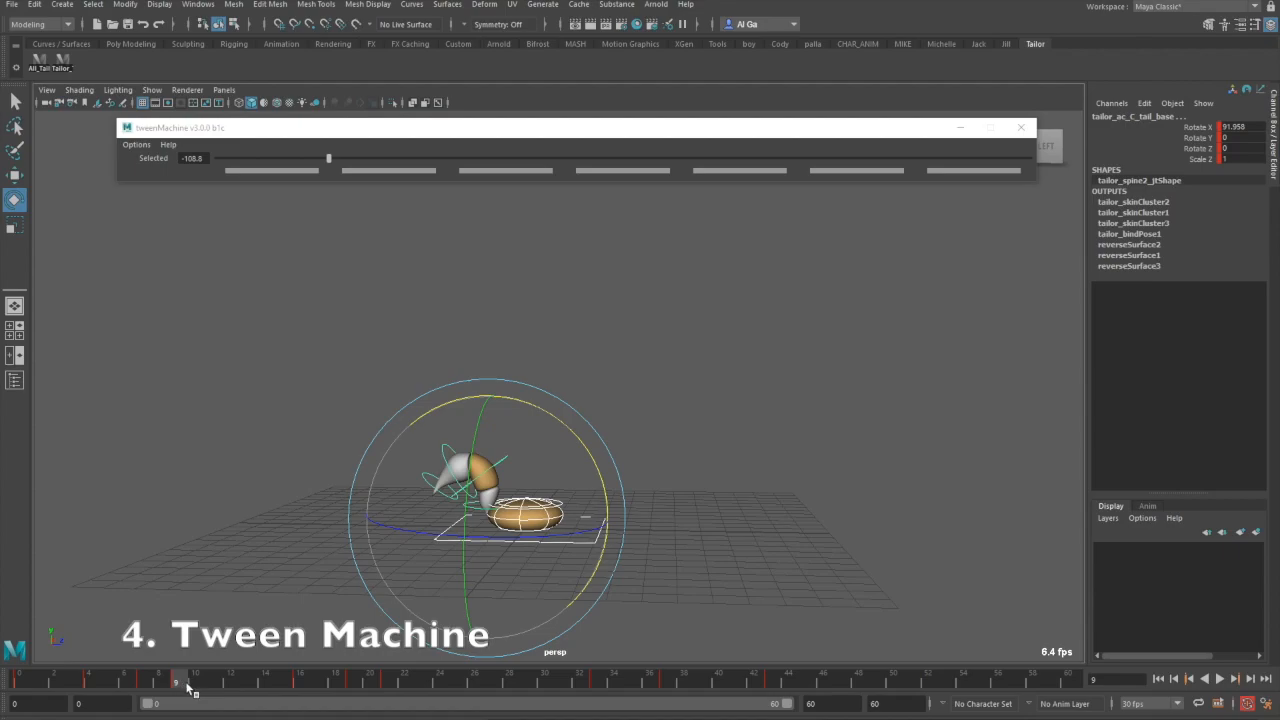
mouse_move(176, 688)
mouse_down()
mouse_move(160, 700)
mouse_move(266, 700)
mouse_move(196, 701)
mouse_up()
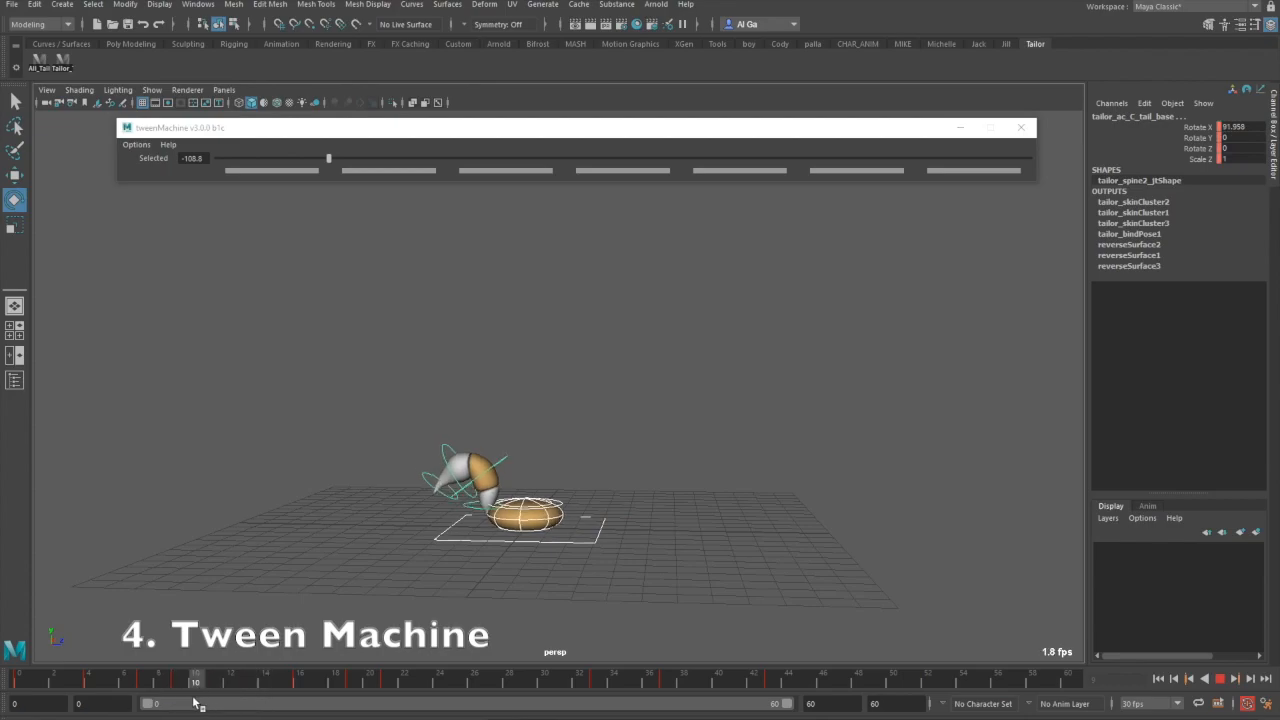
click(201, 537)
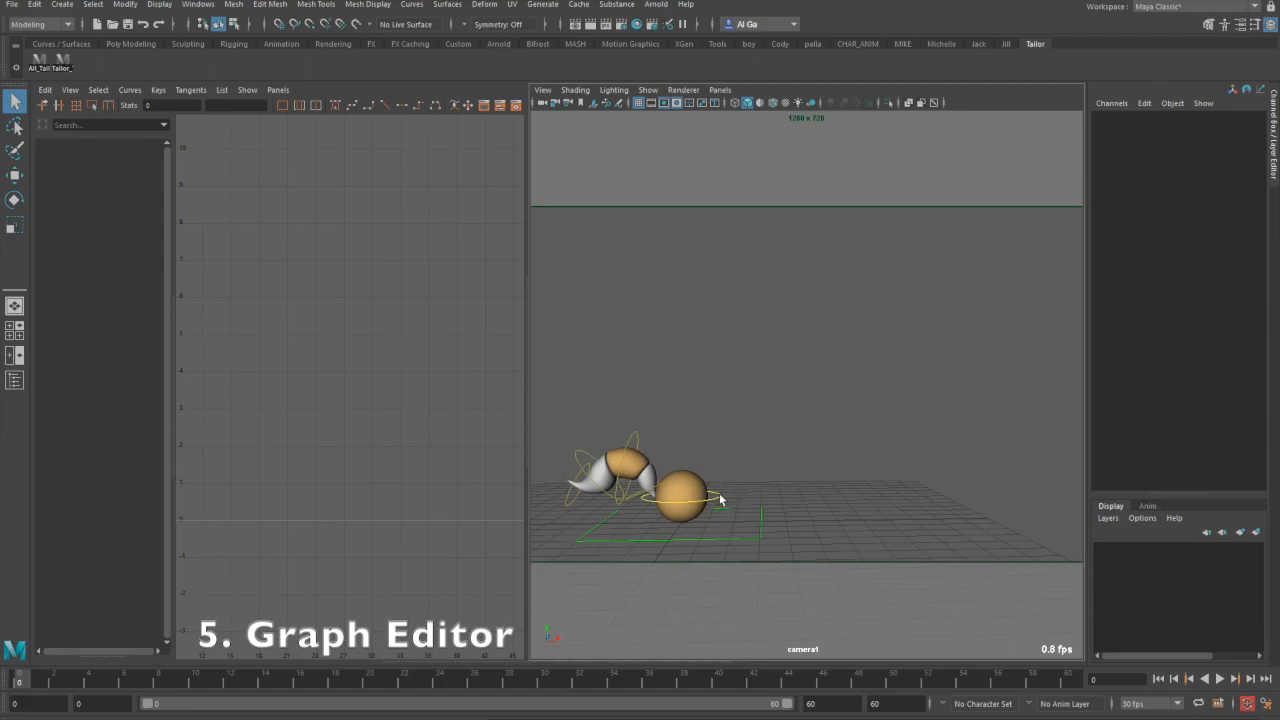
Step: Select the ball's body control, try raising it and undo the move, and test its Stretch N Squash channel at 0.2
click(720, 499)
key(w)
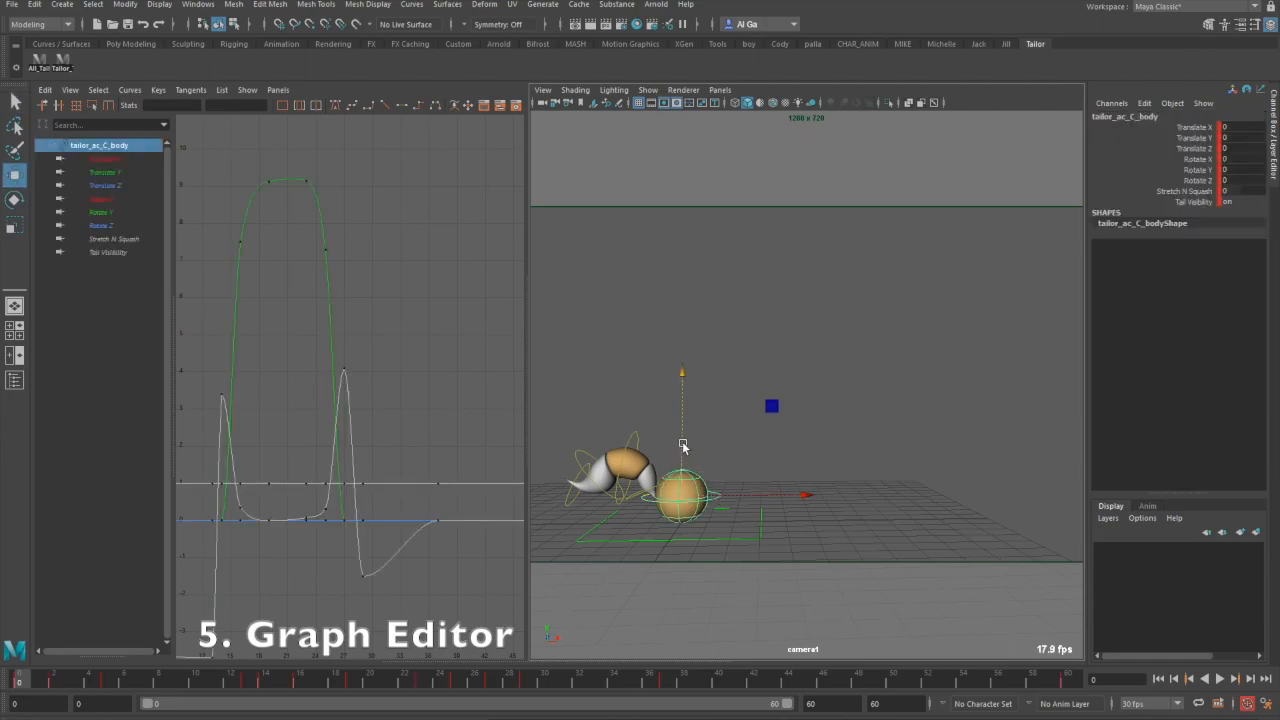
drag(684, 447, 676, 425)
key(ctrl+z)
click(1180, 190)
mouse_move(807, 371)
middle_down()
mouse_move(830, 368)
mouse_move(783, 373)
mouse_move(811, 371)
middle_up()
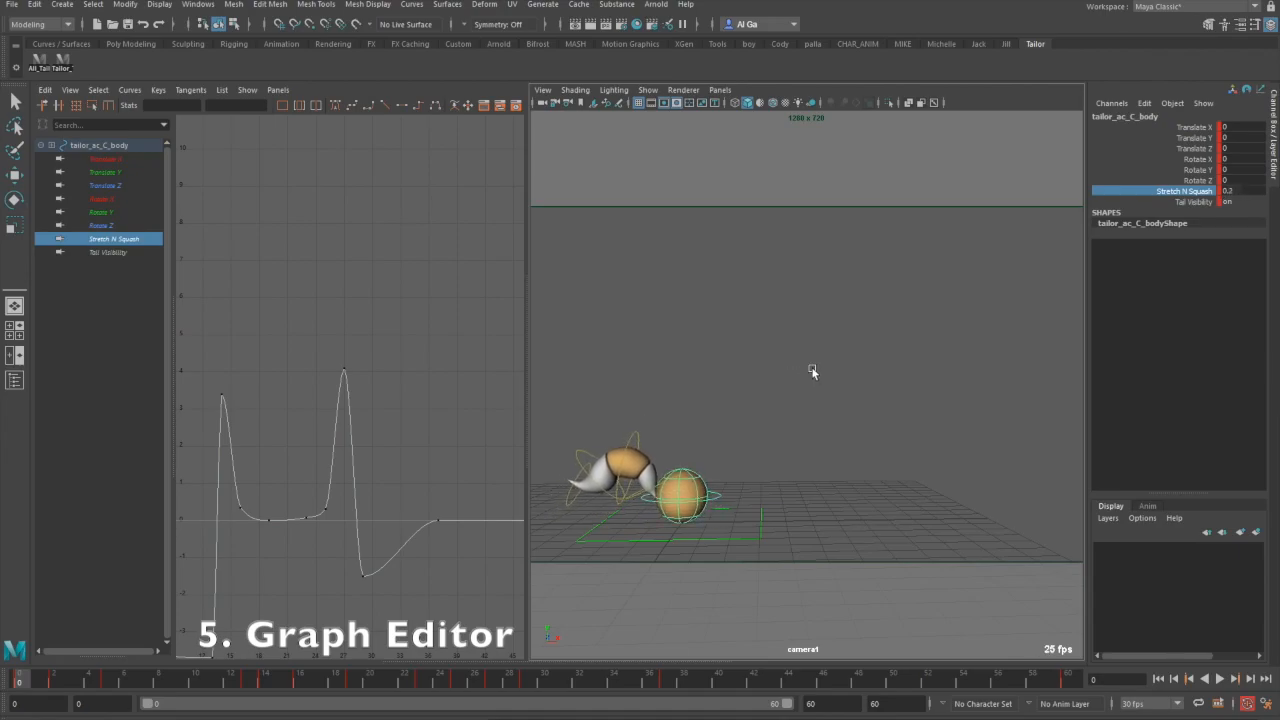
Step: Isolate the body's Translate Y curve, scrub to frame 21 to examine the jump, and return to frame 0
click(106, 173)
alt+middle_drag(300, 439, 319, 454)
drag(37, 677, 261, 697)
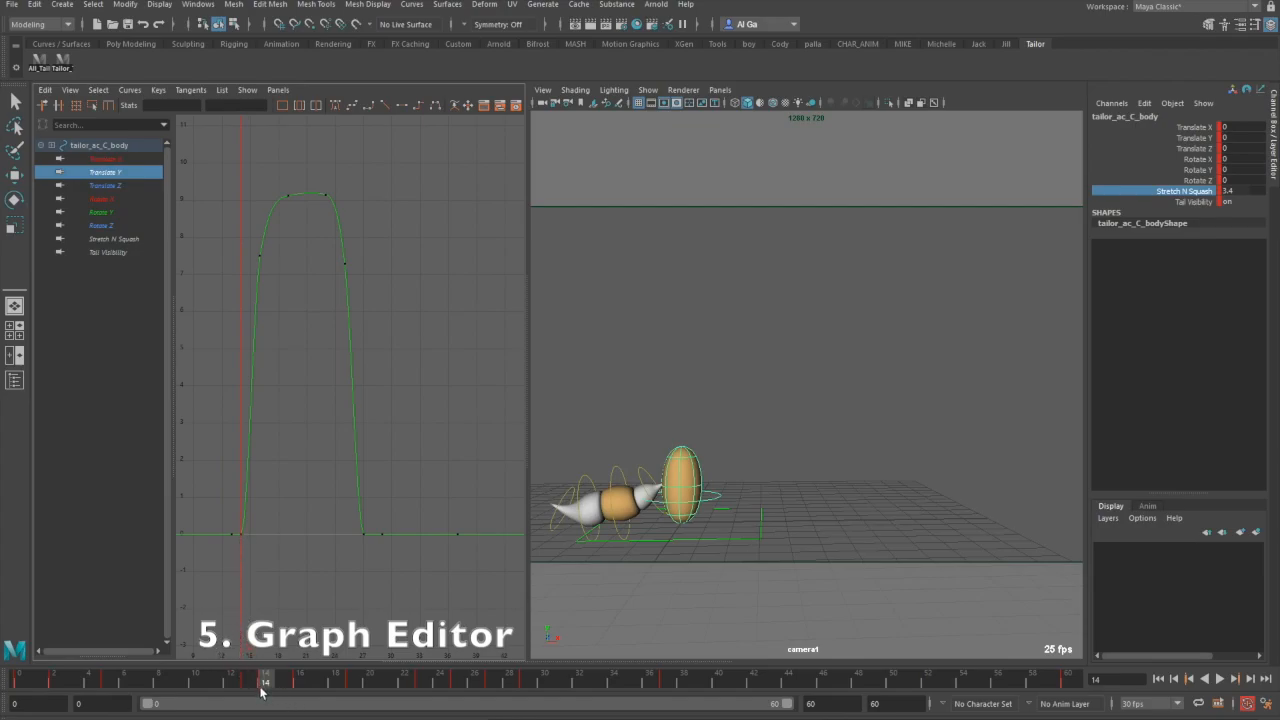
drag(265, 685, 387, 685)
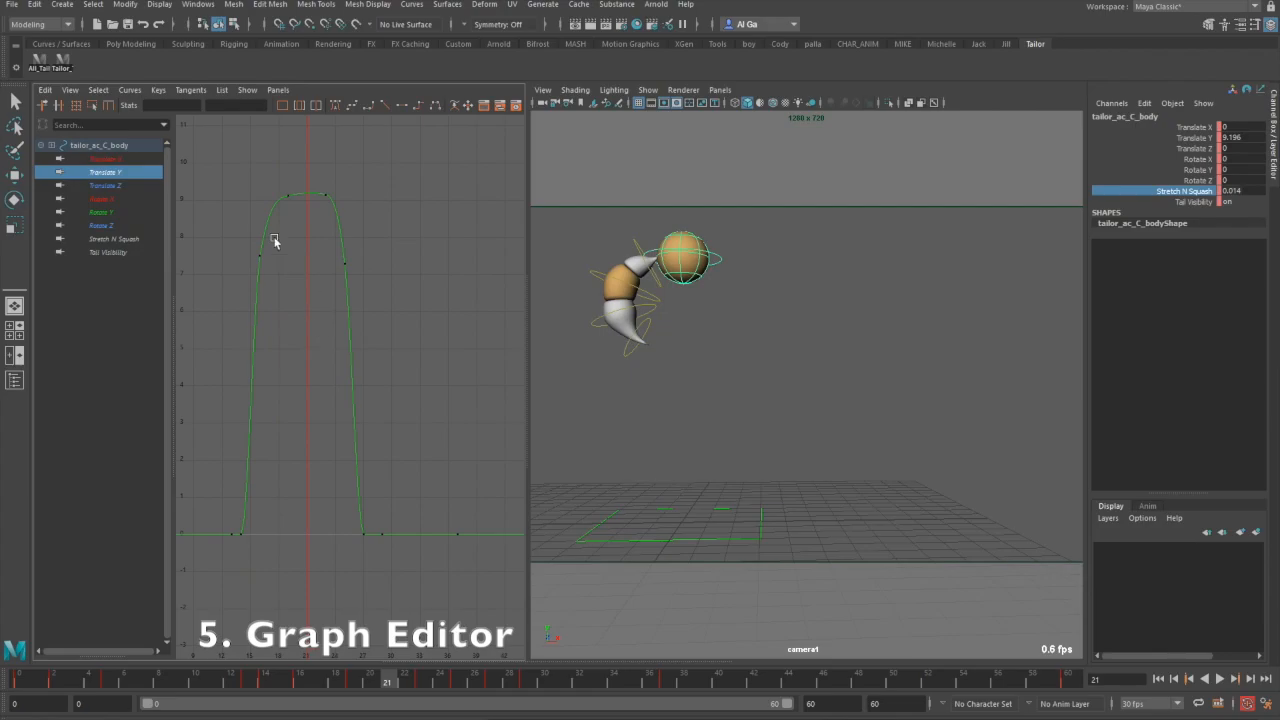
mouse_move(349, 480)
alt+shift+right_down()
mouse_move(363, 477)
mouse_move(357, 463)
mouse_move(374, 480)
mouse_move(383, 464)
mouse_move(380, 494)
mouse_move(368, 478)
alt+shift+right_up()
alt+middle_drag(368, 478, 360, 480)
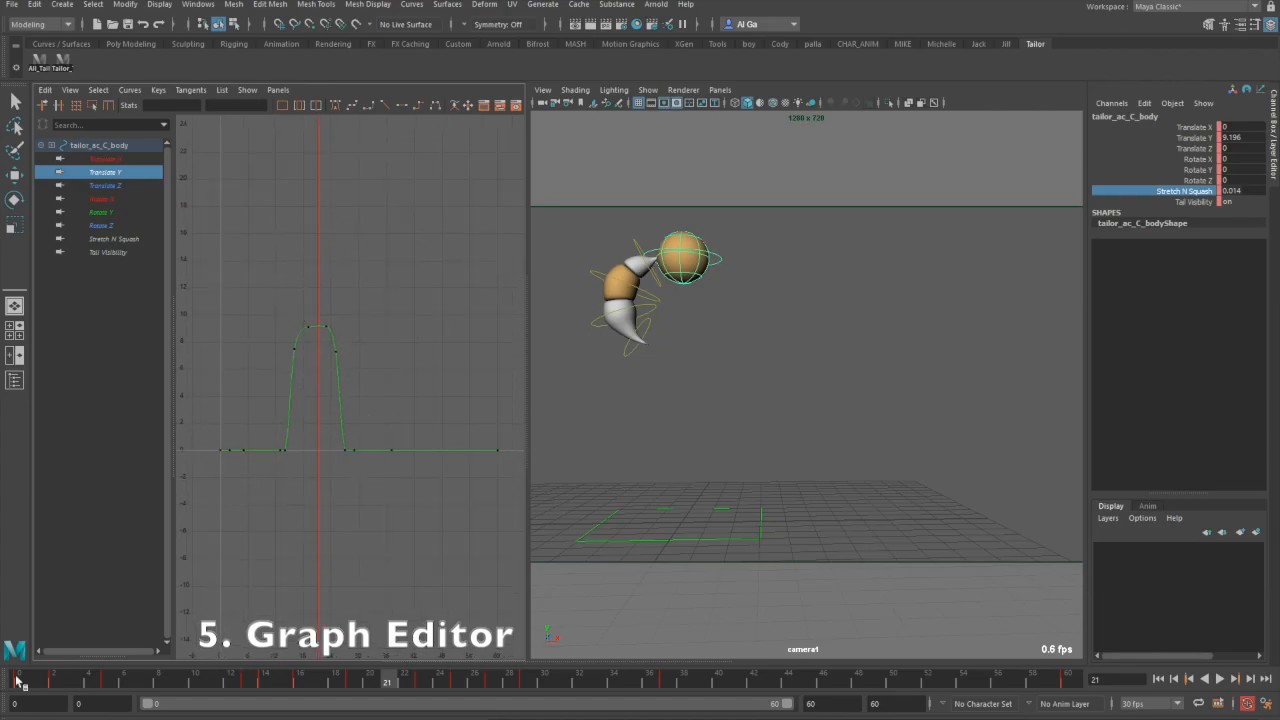
drag(50, 684, 18, 686)
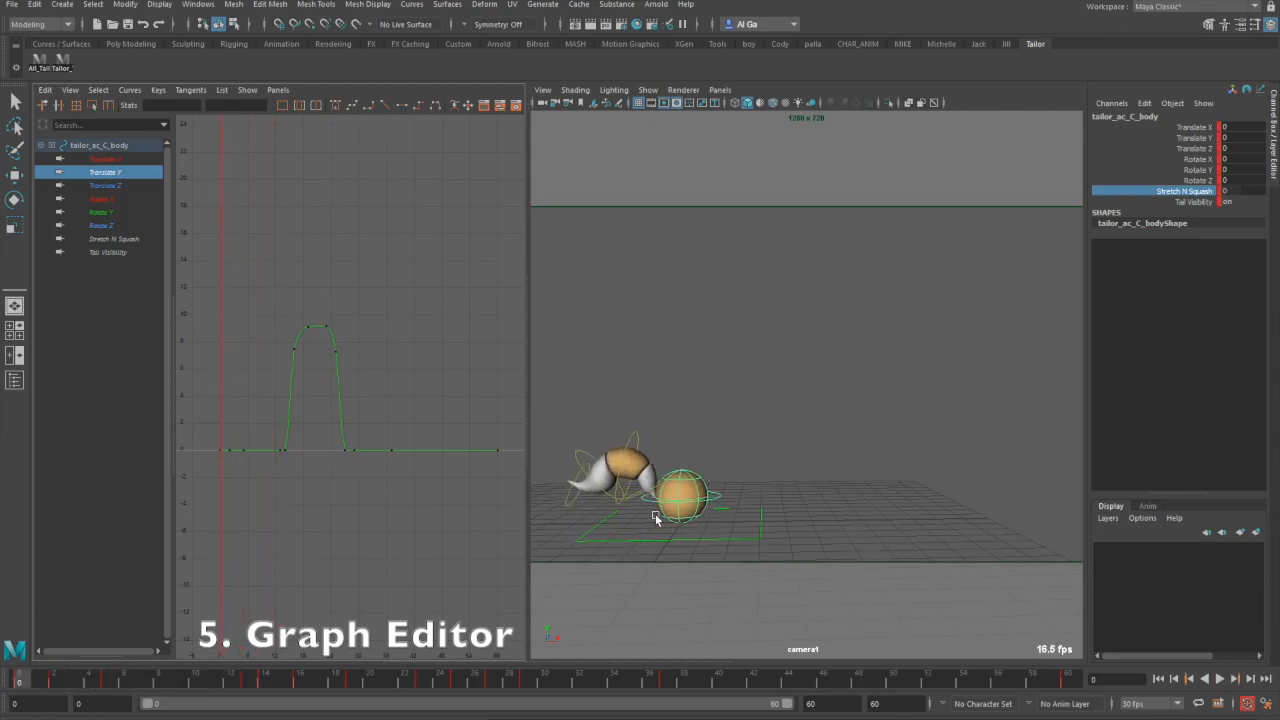
Step: Isolate the Stretch N Squash curve and scrub through frames 2 and 5 to compare it with the ball's squash
click(128, 240)
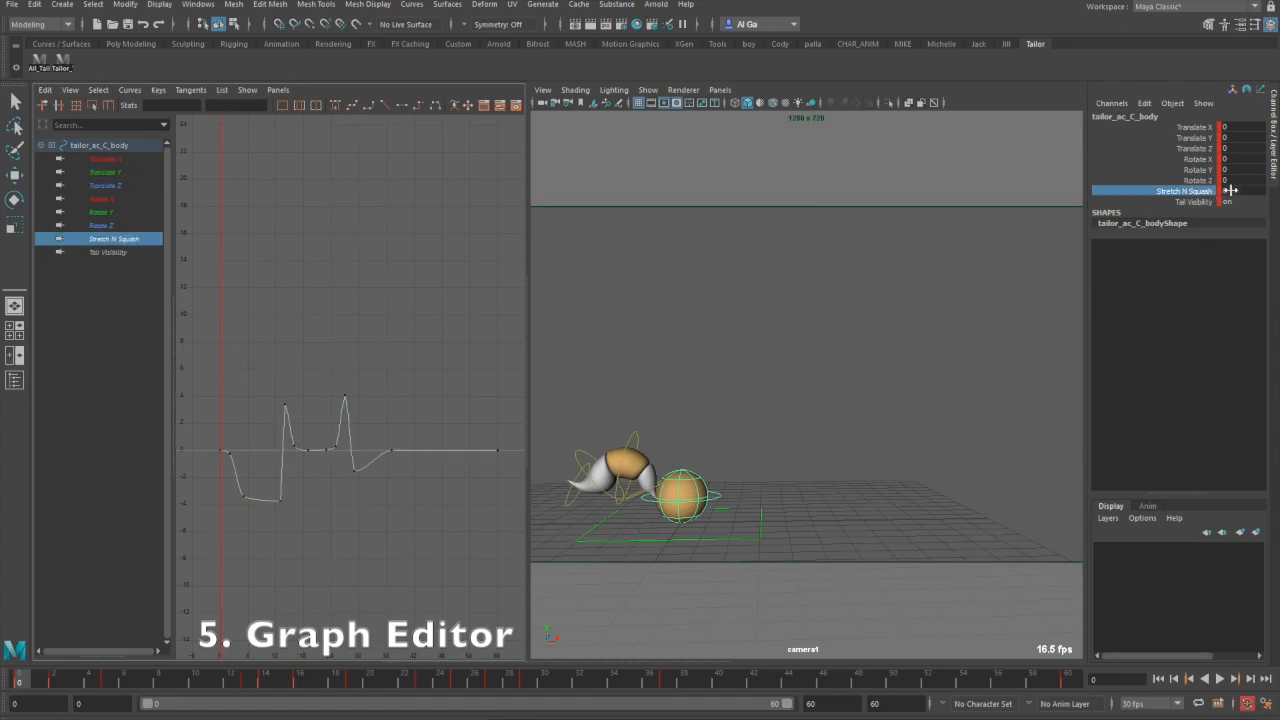
drag(28, 686, 54, 690)
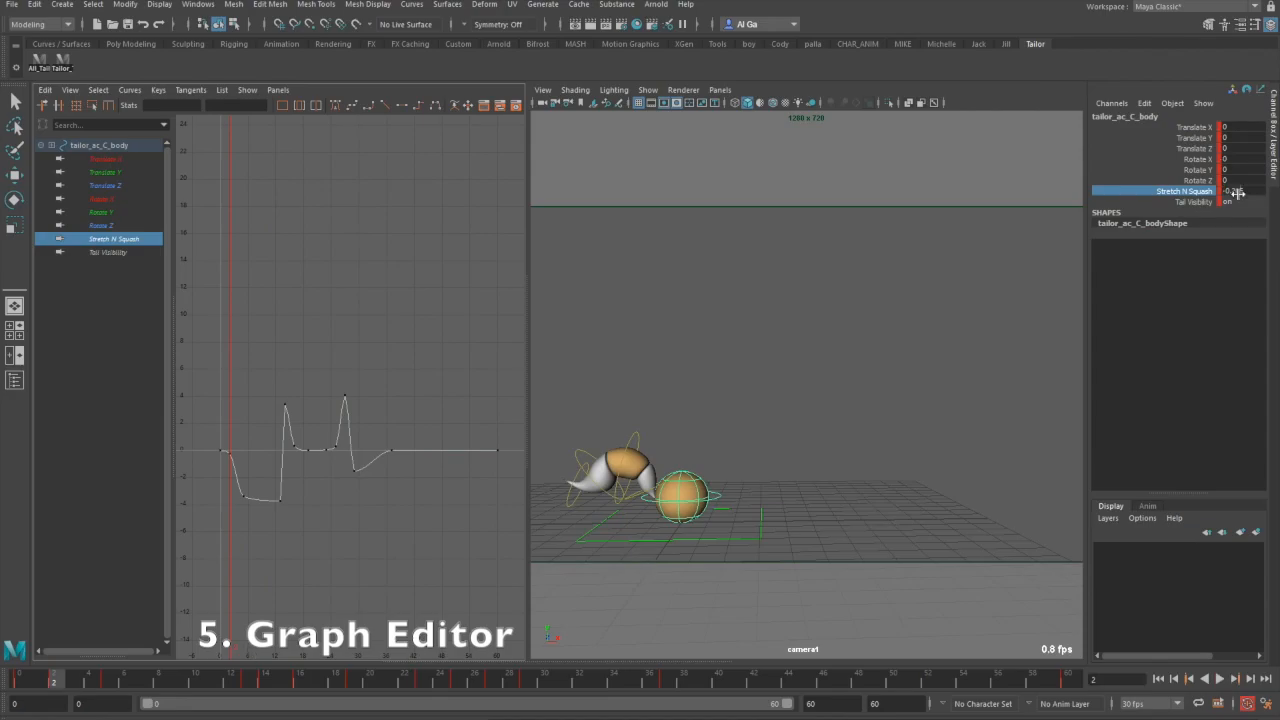
drag(70, 682, 106, 682)
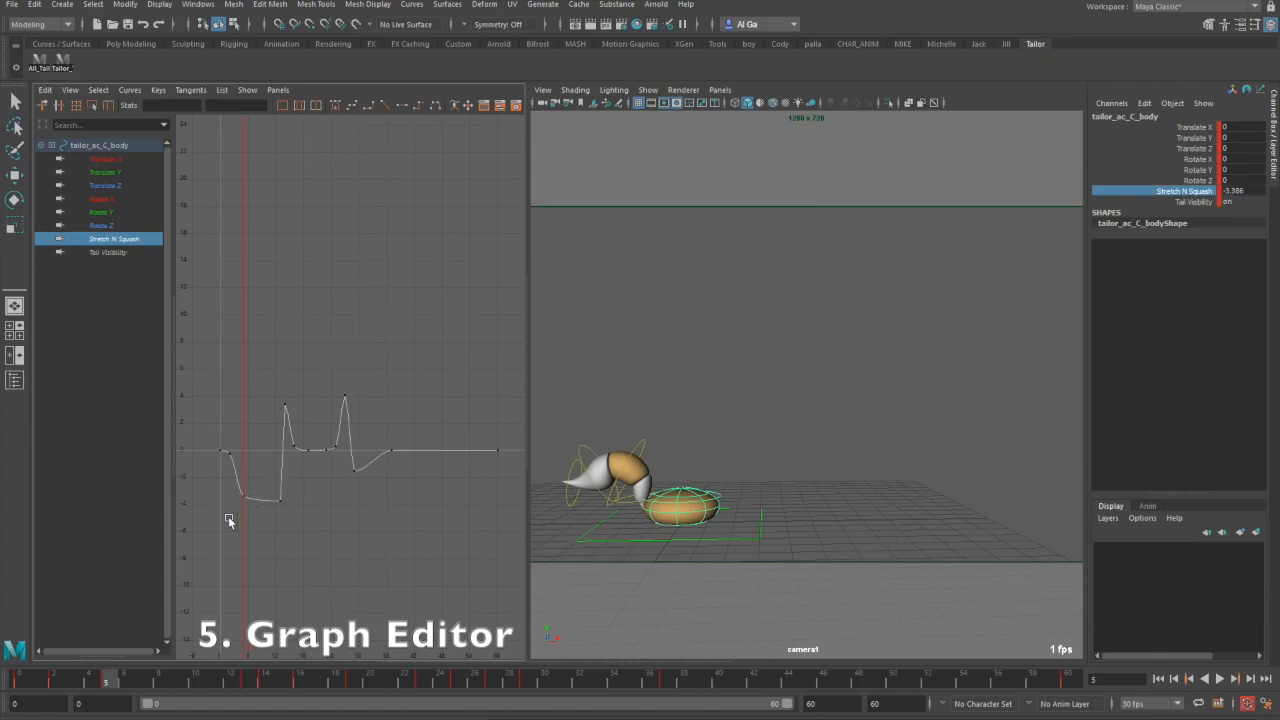
Step: Examine the Stretch N Squash curve up close, scrub to frame 14, and select the curve's key at that frame
scroll(334, 510, up, 5)
alt+middle_drag(318, 499, 468, 398)
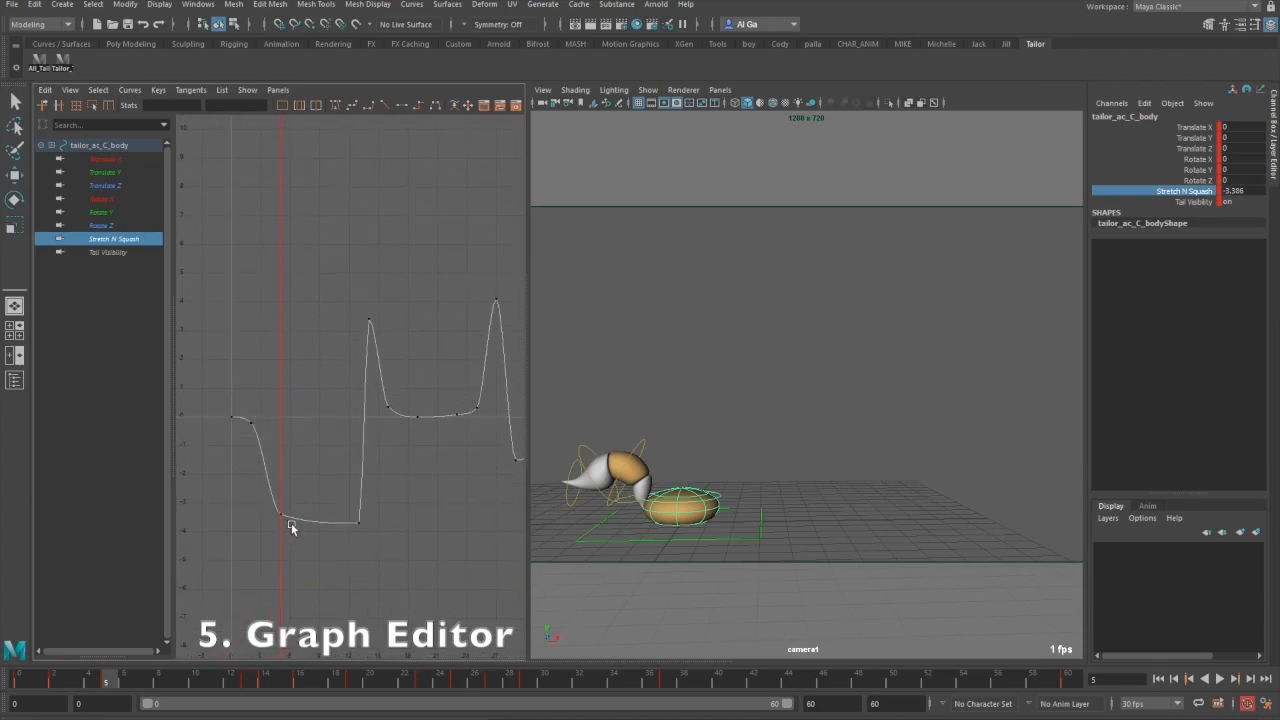
drag(80, 682, 266, 688)
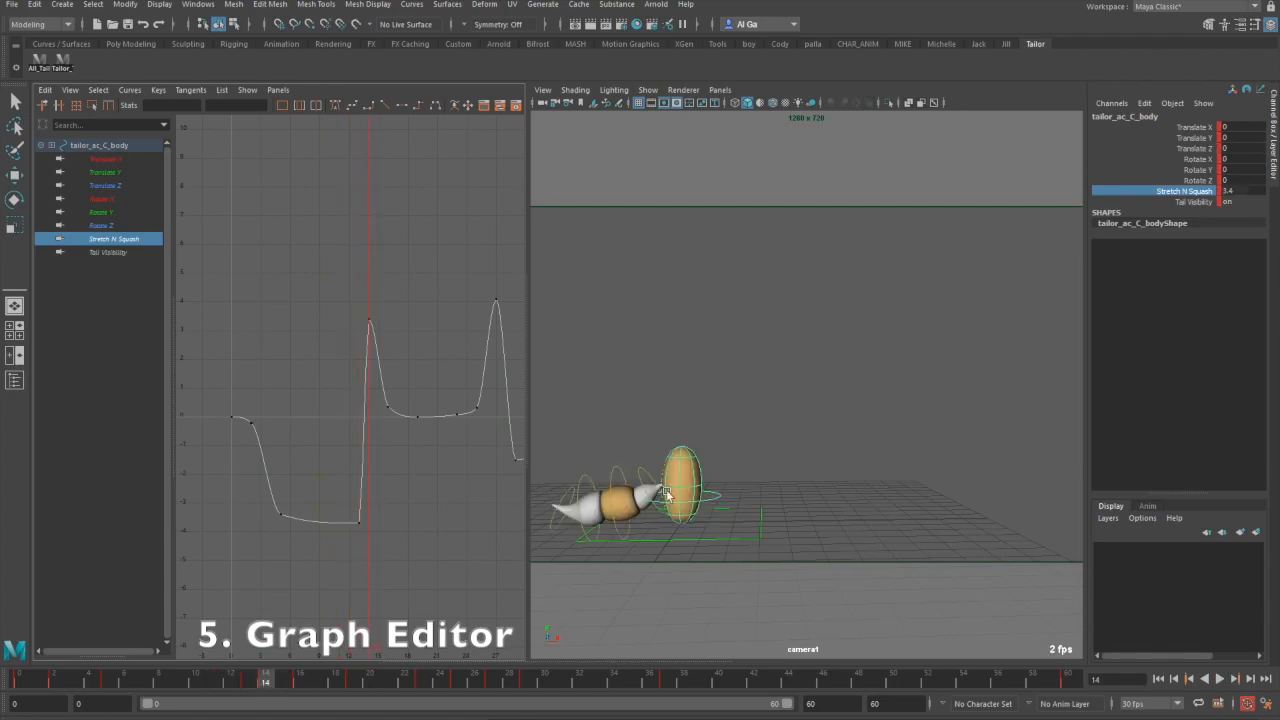
drag(360, 289, 406, 374)
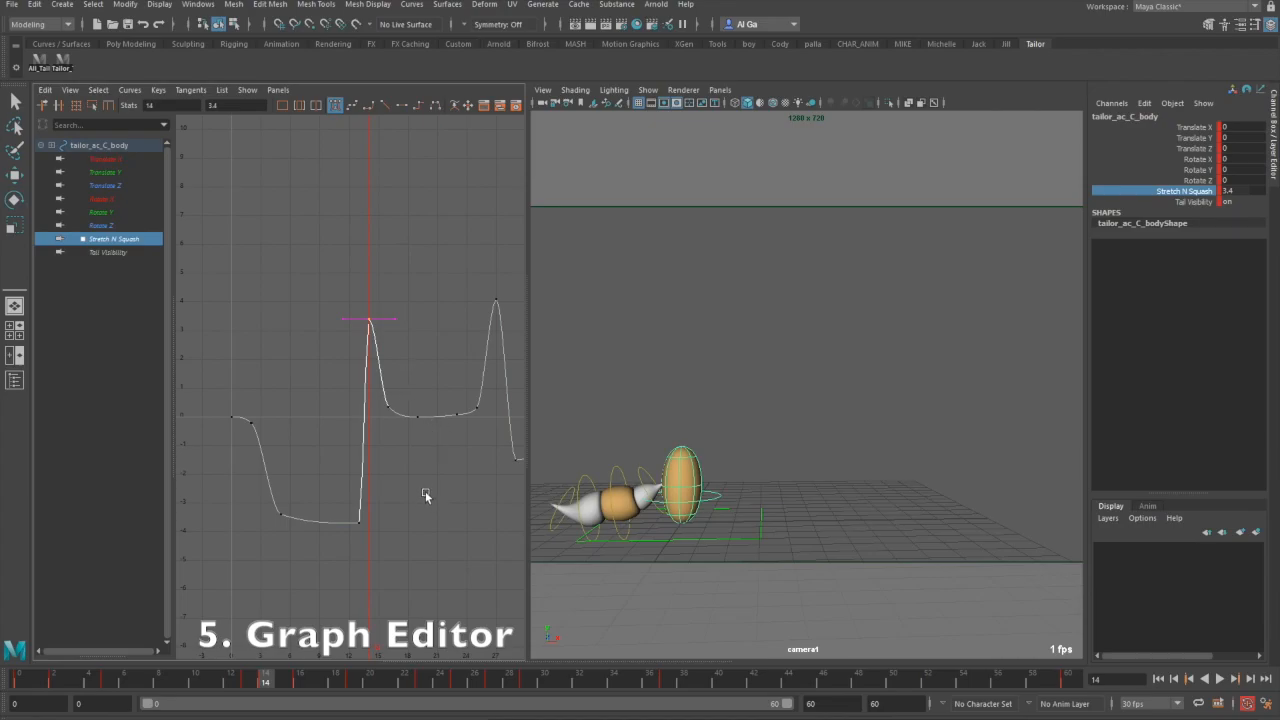
Step: Isolate the body control's Translate Y curve and play and scrub the animation to compare the curve with the jump
click(116, 172)
key(f)
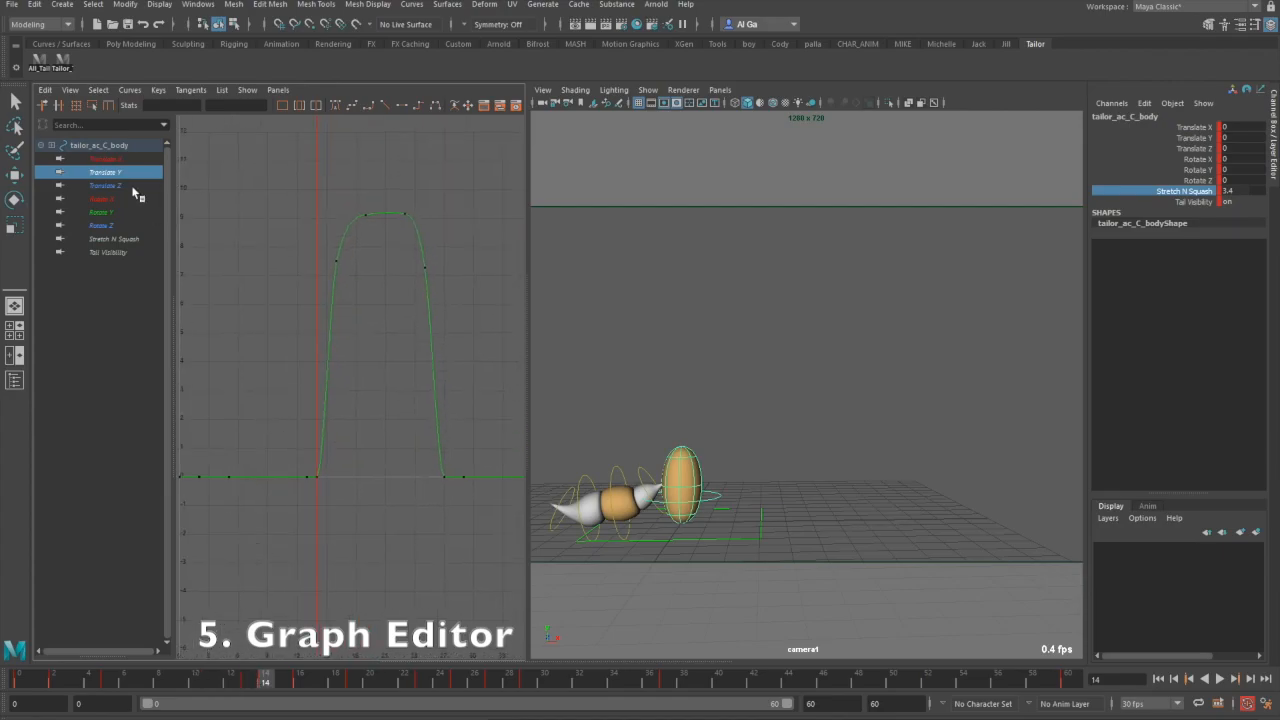
key(w)
click(731, 490)
click(720, 494)
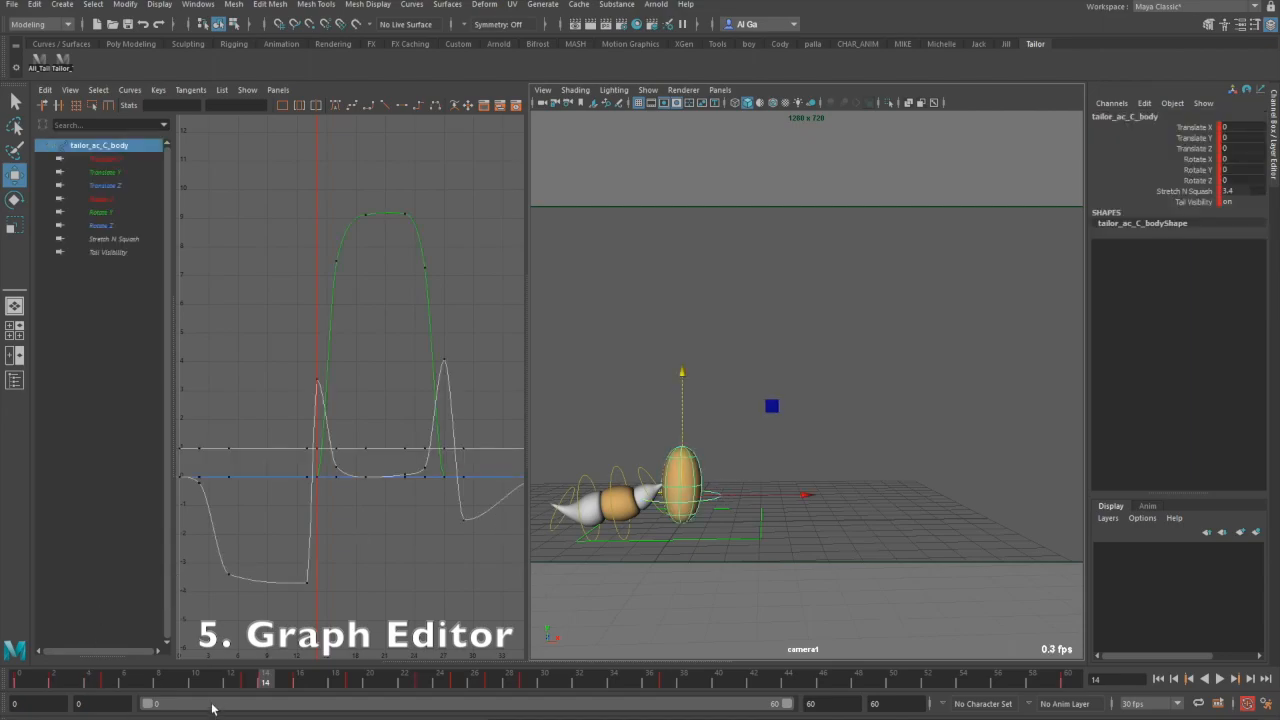
drag(257, 681, 160, 682)
click(104, 172)
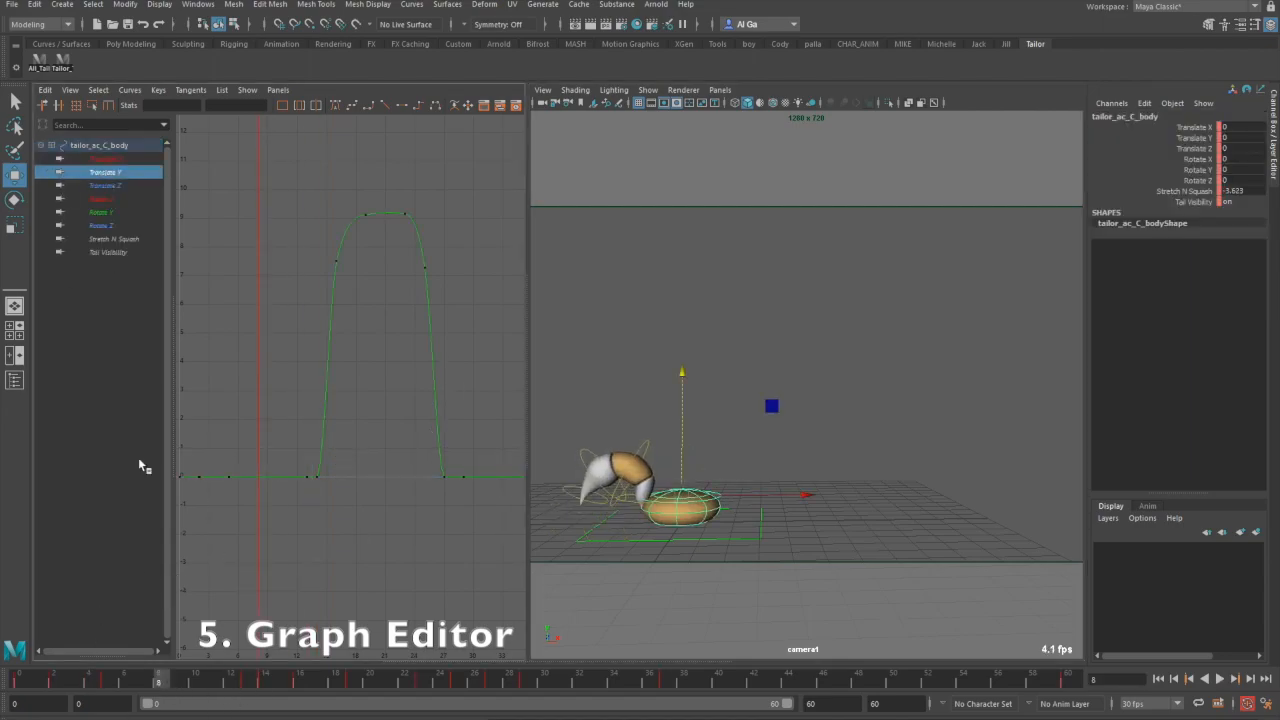
key(alt+v)
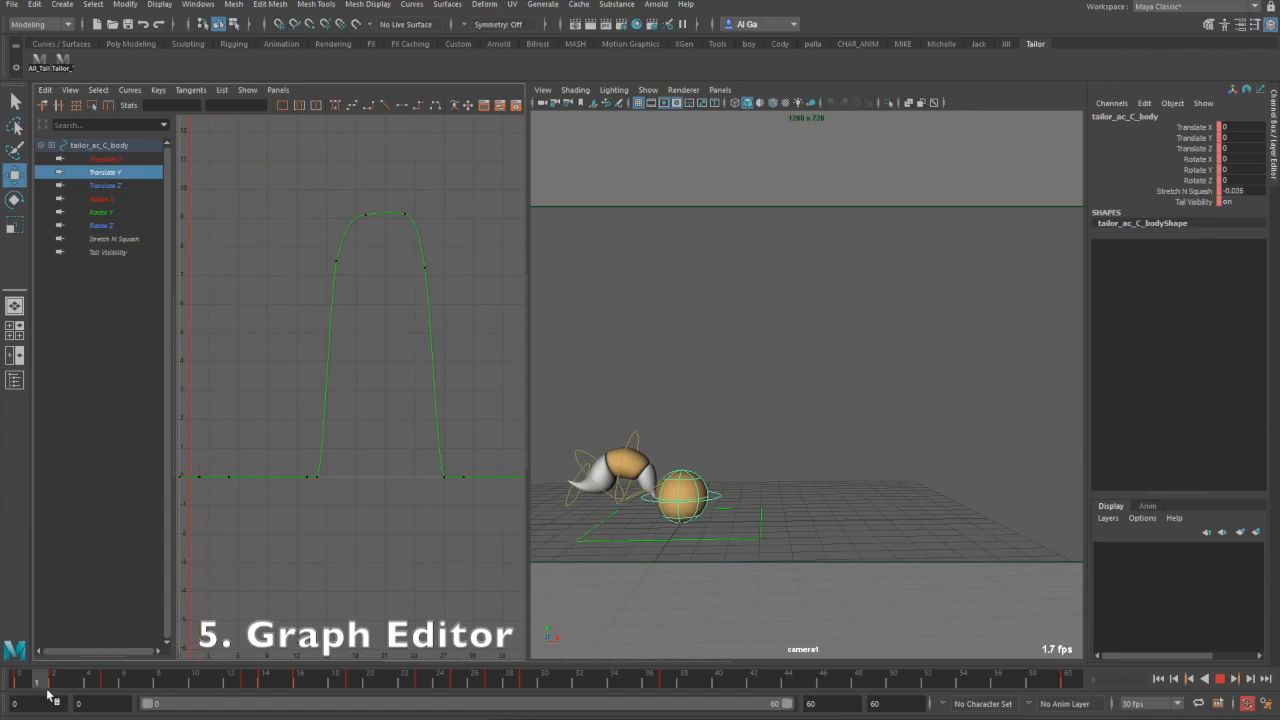
key(alt+v)
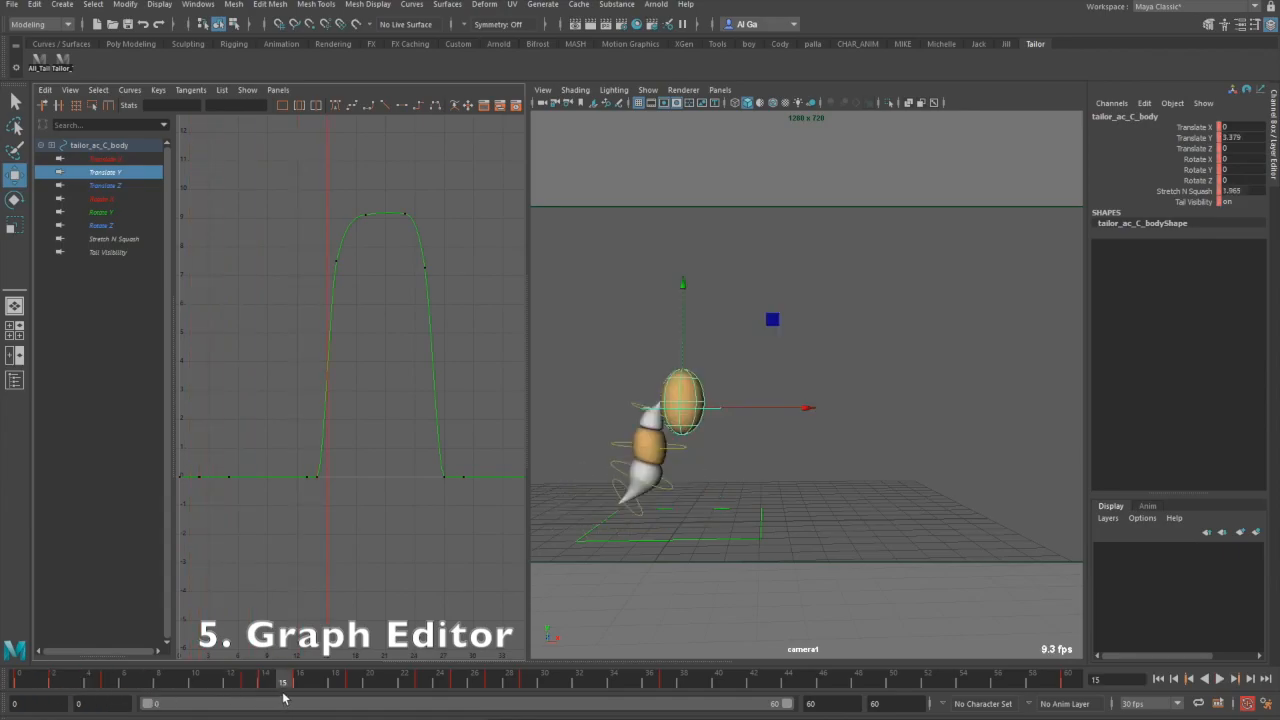
Step: Select the Translate Y key at frame 16 and scrub through the jump to frame 23 and back to frame 16
drag(309, 240, 391, 366)
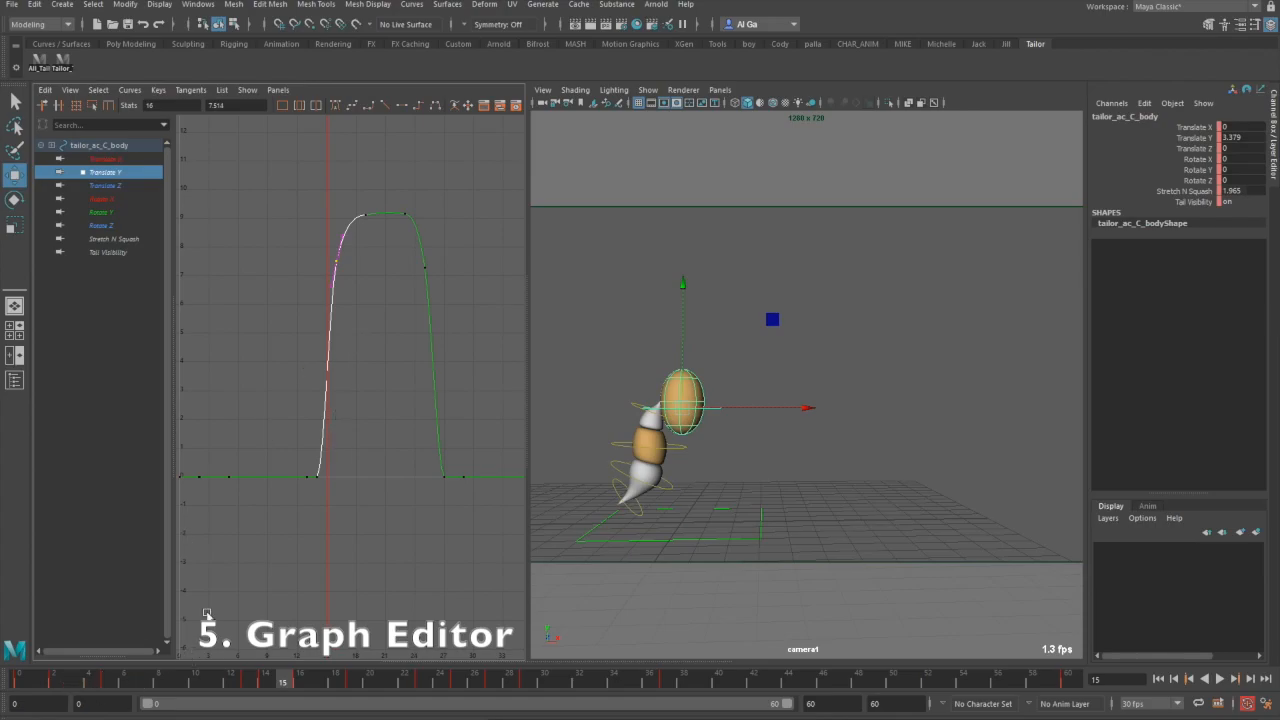
drag(270, 686, 422, 689)
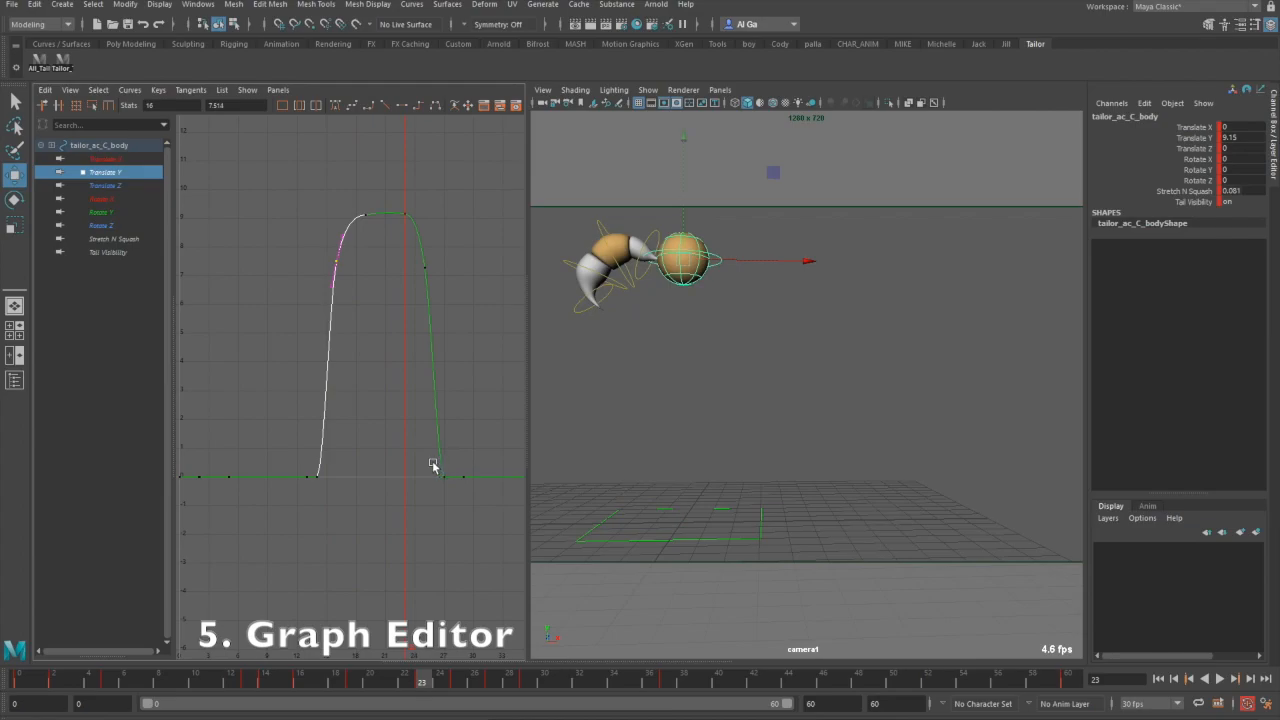
click(196, 686)
drag(208, 686, 314, 694)
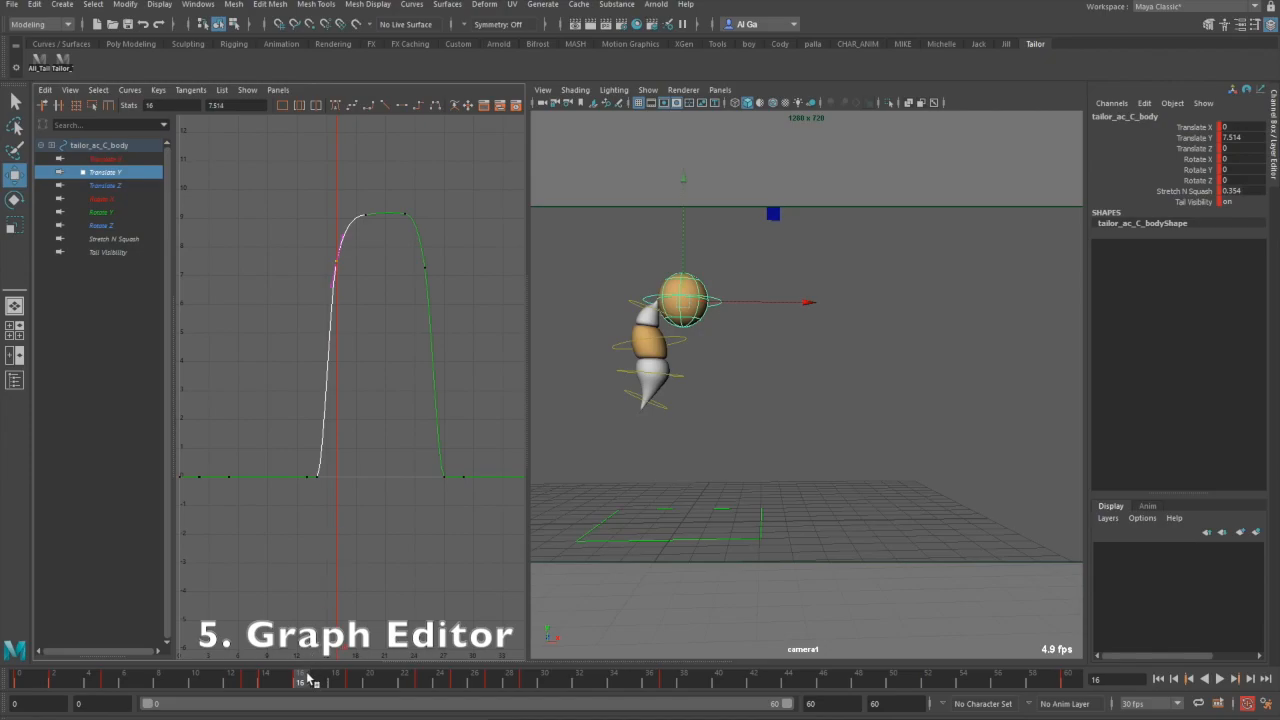
Step: Lower the Translate Y key at frame 19 to about 7 and play the jump from frame 14
drag(313, 688, 354, 688)
drag(358, 192, 371, 251)
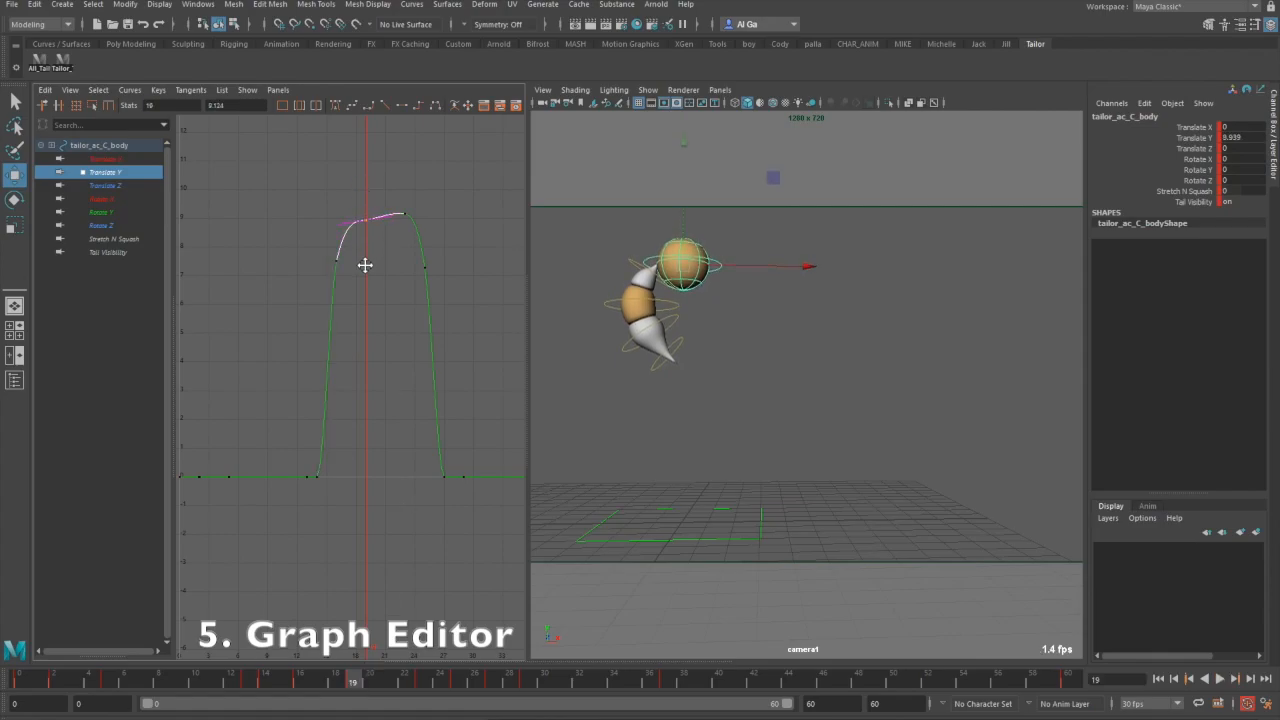
middle_drag(365, 264, 368, 321)
click(360, 298)
drag(300, 686, 266, 680)
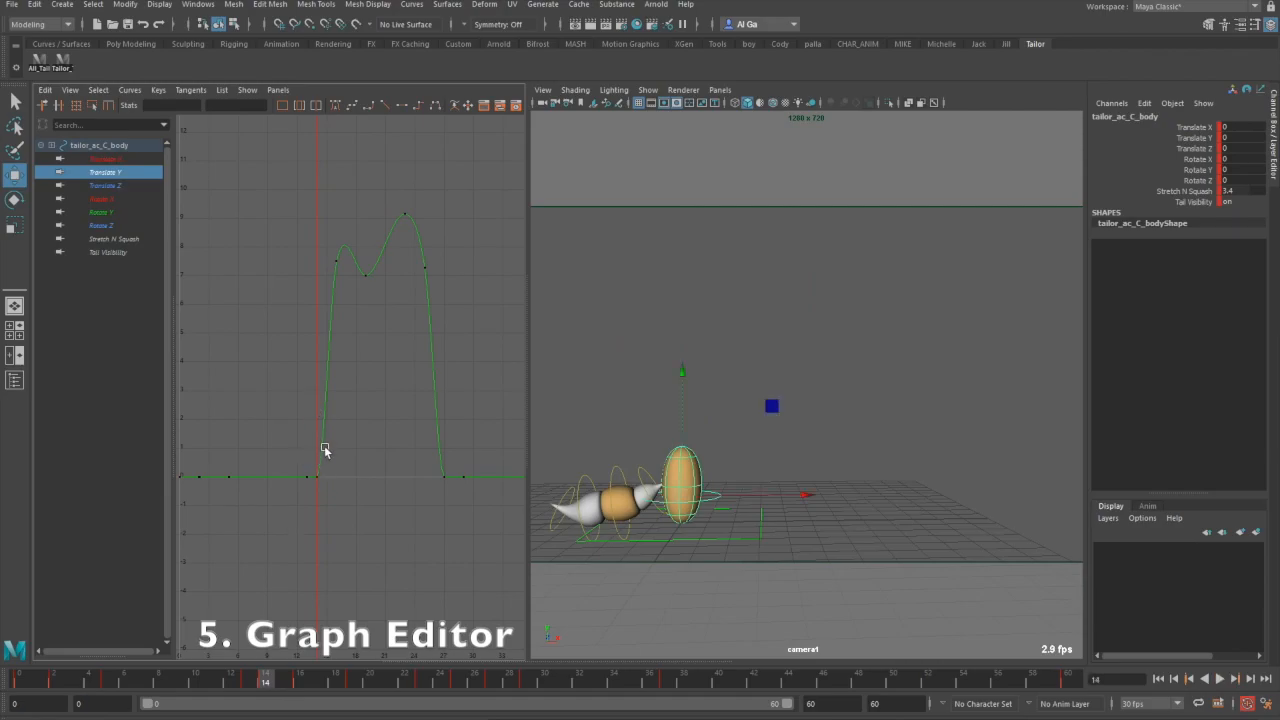
key(alt+v)
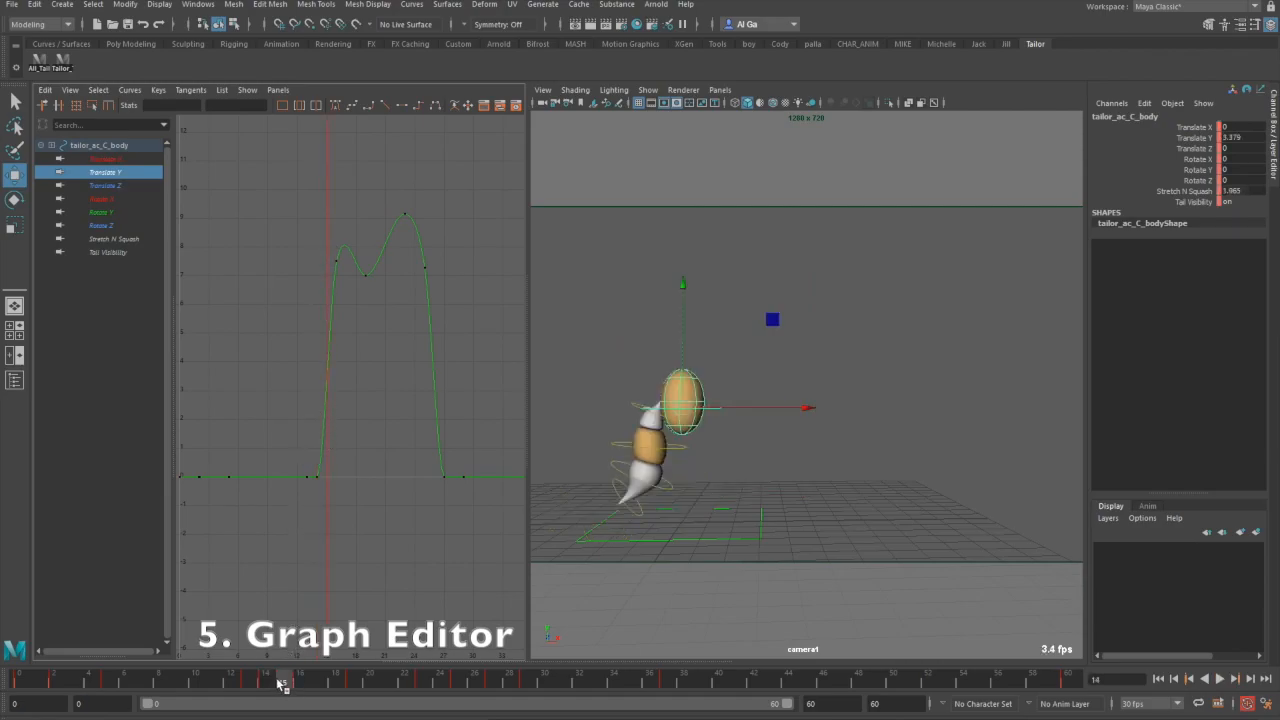
Step: Try lowering the frame 19 Translate Y key further, undo that move, and play the animation from the start
click(352, 679)
drag(358, 277, 358, 276)
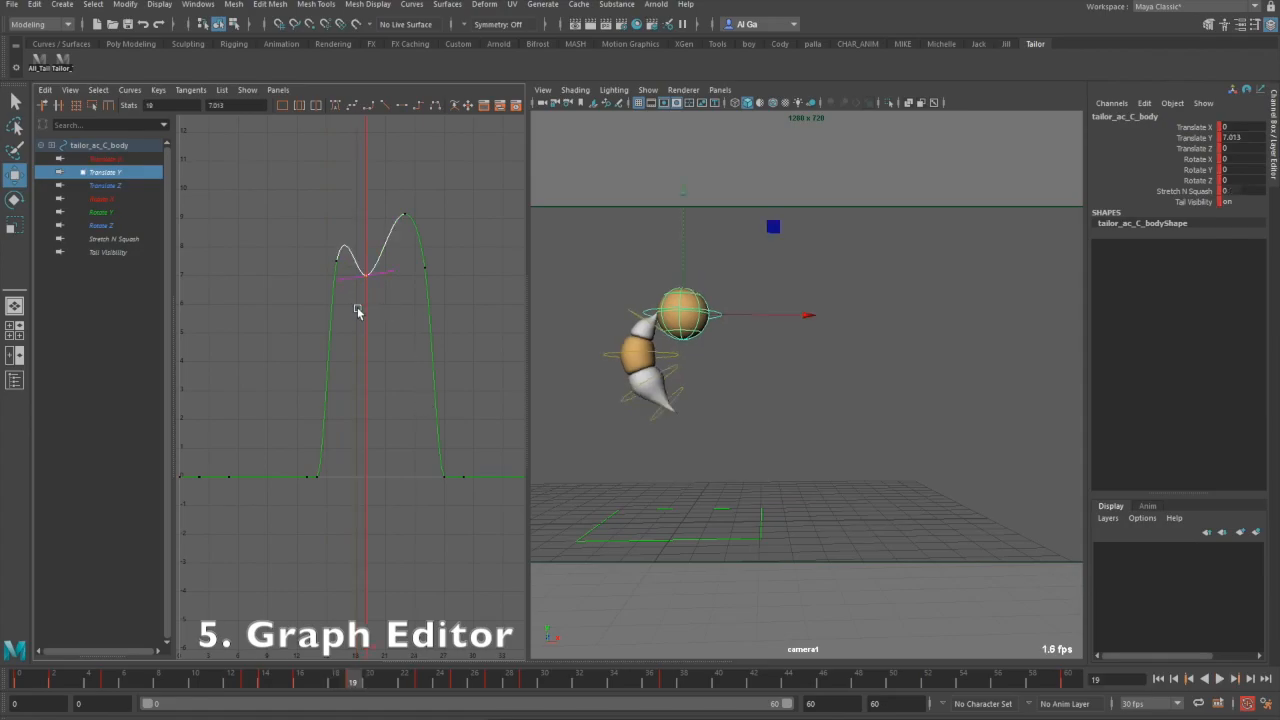
middle_drag(363, 300, 363, 309)
key(ctrl+z)
drag(349, 684, 5, 690)
key(alt+v)
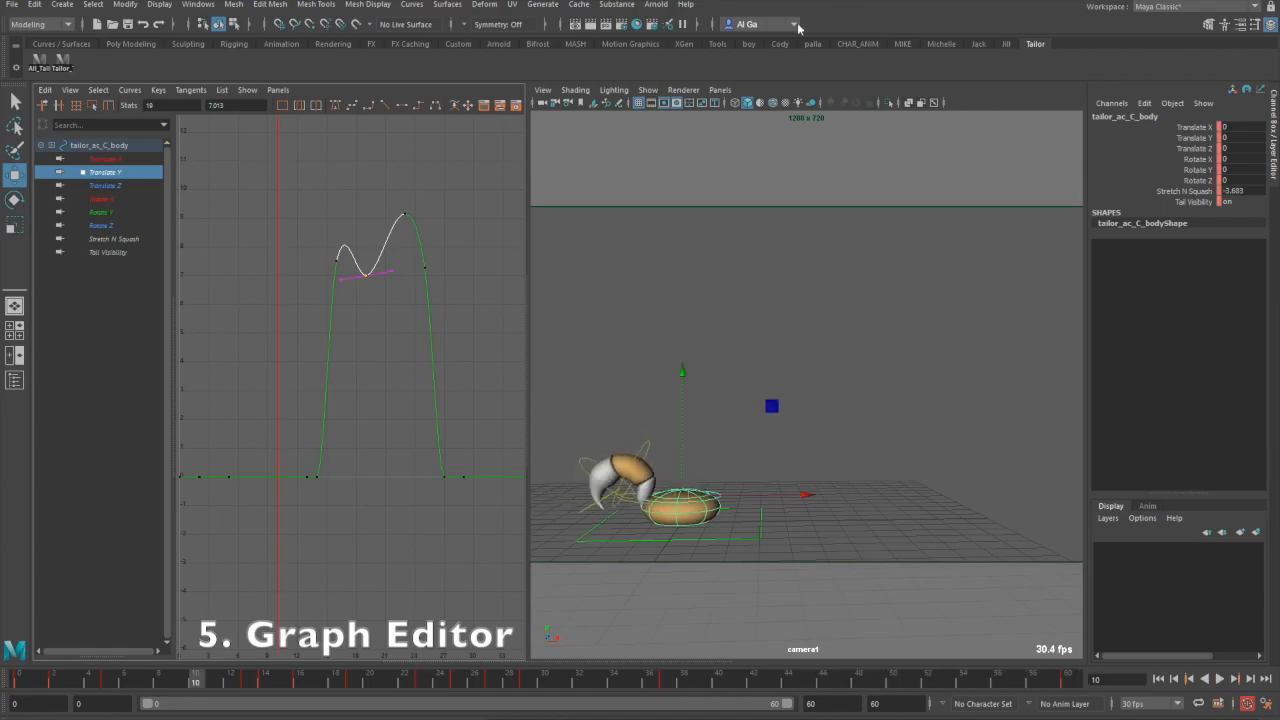
Step: Hide the NURBS control curves in the viewport and scrub to frame 23 to examine the dip in the jump
click(648, 89)
click(676, 176)
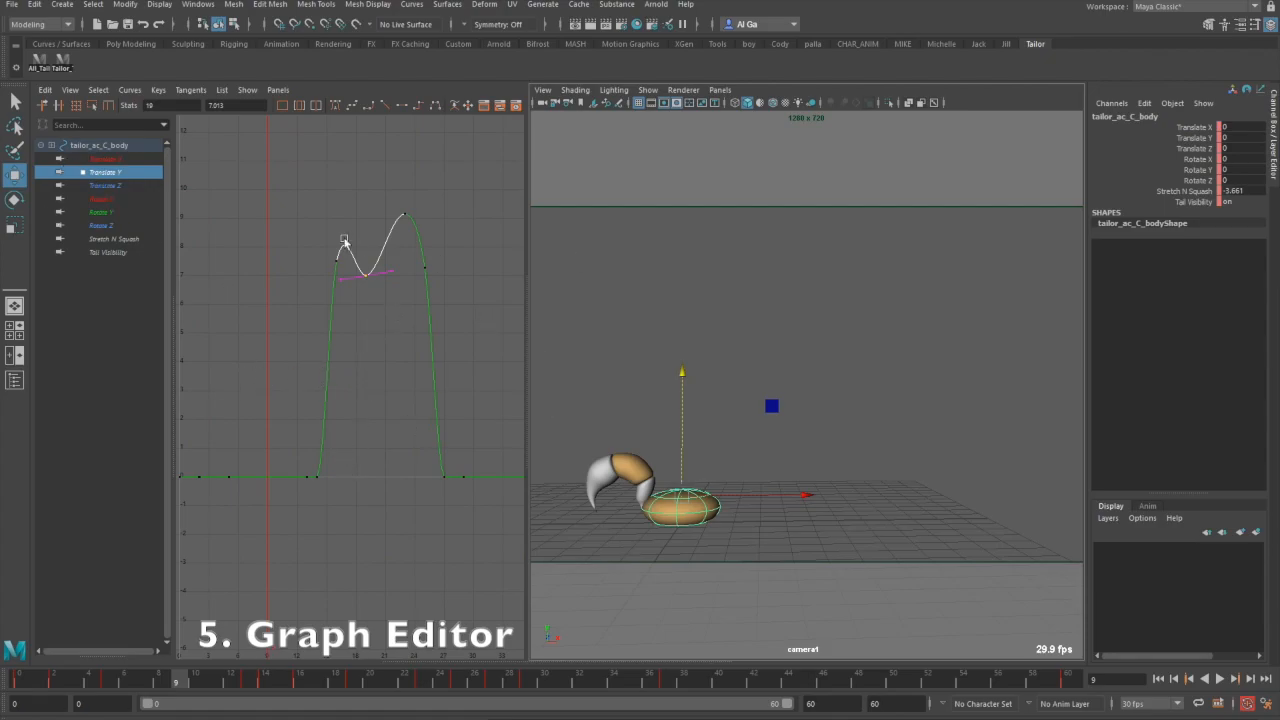
click(384, 349)
click(366, 272)
click(224, 678)
drag(224, 678, 338, 681)
mouse_move(358, 681)
mouse_down()
mouse_move(271, 678)
mouse_move(421, 678)
mouse_up()
Step: Raise the frame 19 Translate Y key back near the frame 23 peak, play the animation, and return to frame 0 with nothing selected
click(396, 335)
drag(353, 251, 393, 321)
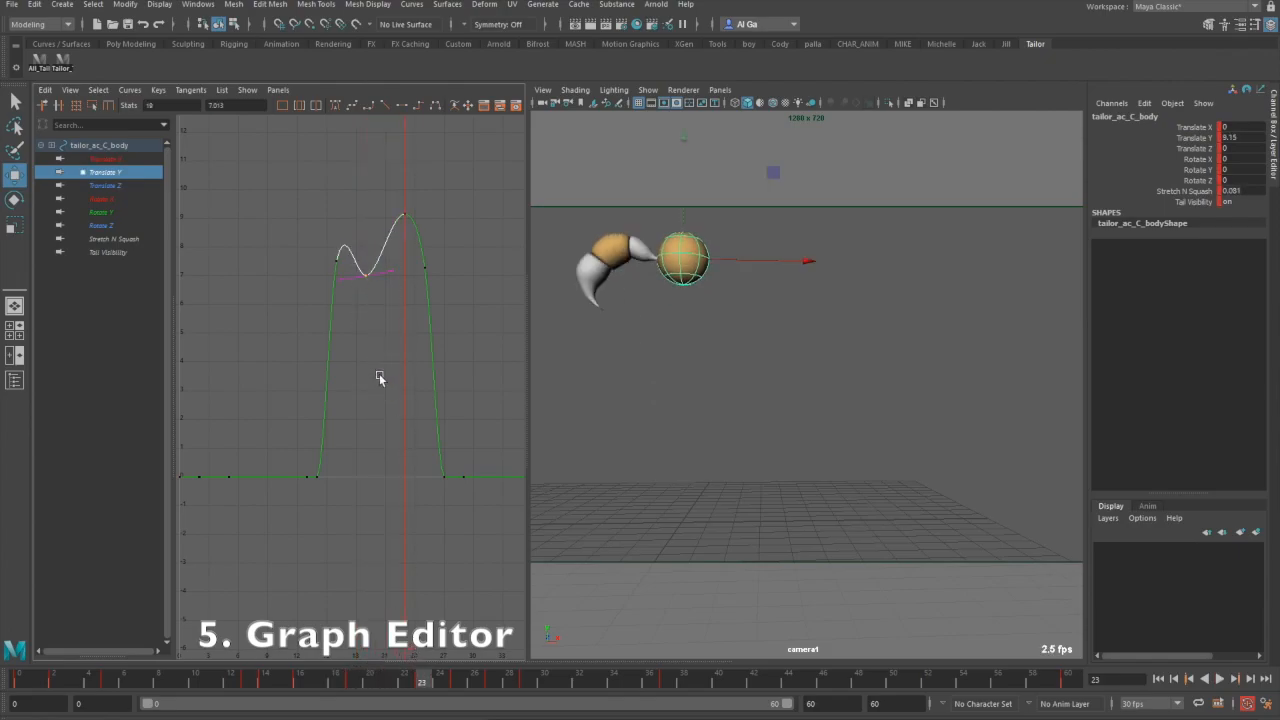
shift+middle_drag(370, 390, 363, 324)
click(362, 330)
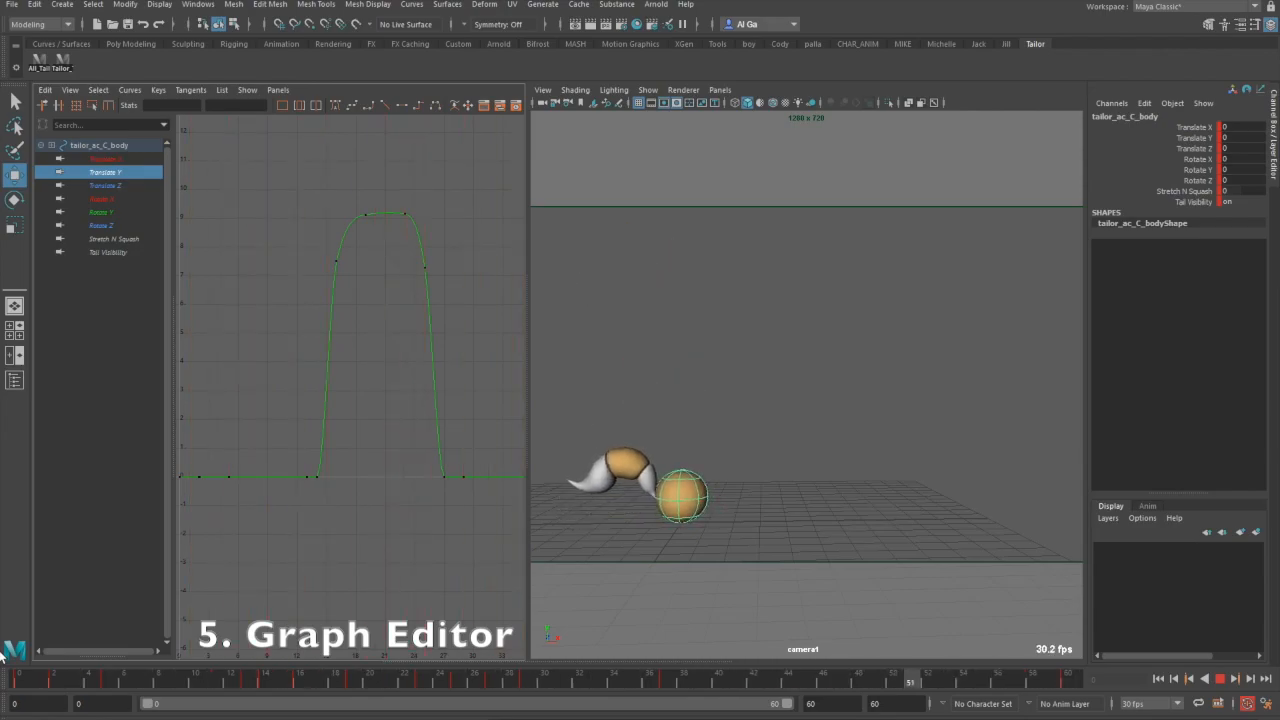
key(alt+v)
click(882, 435)
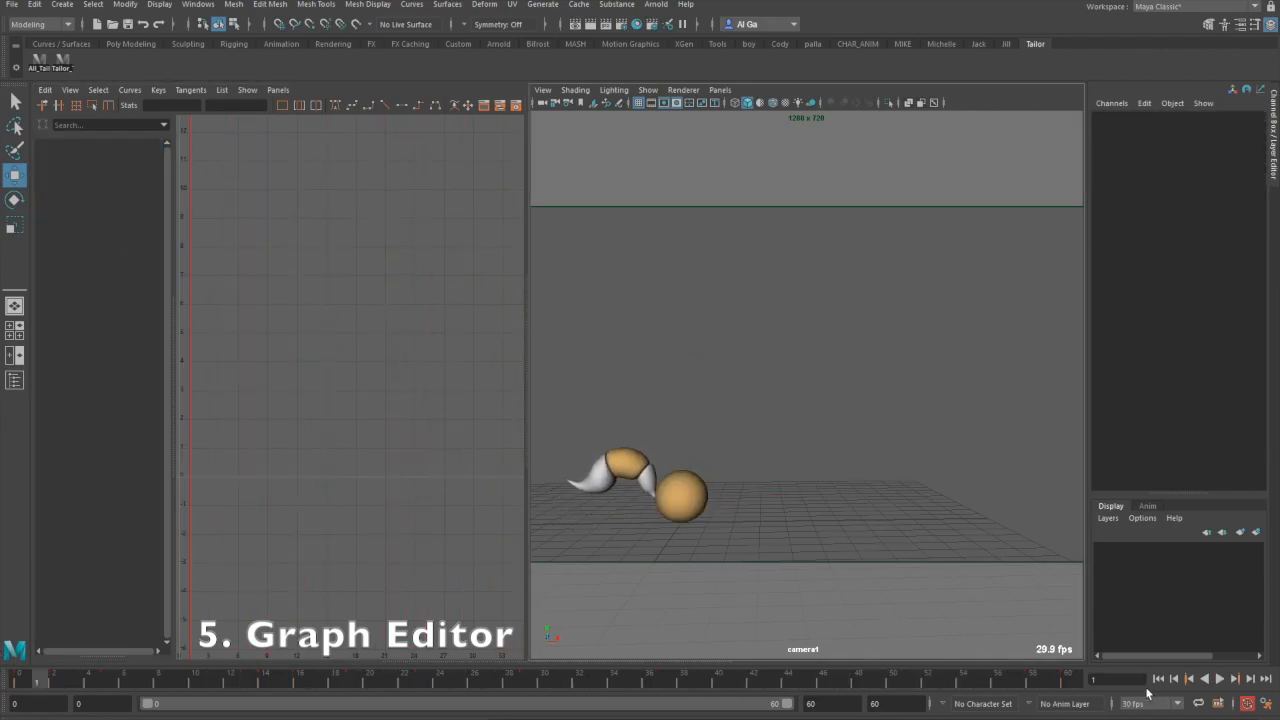
click(1158, 679)
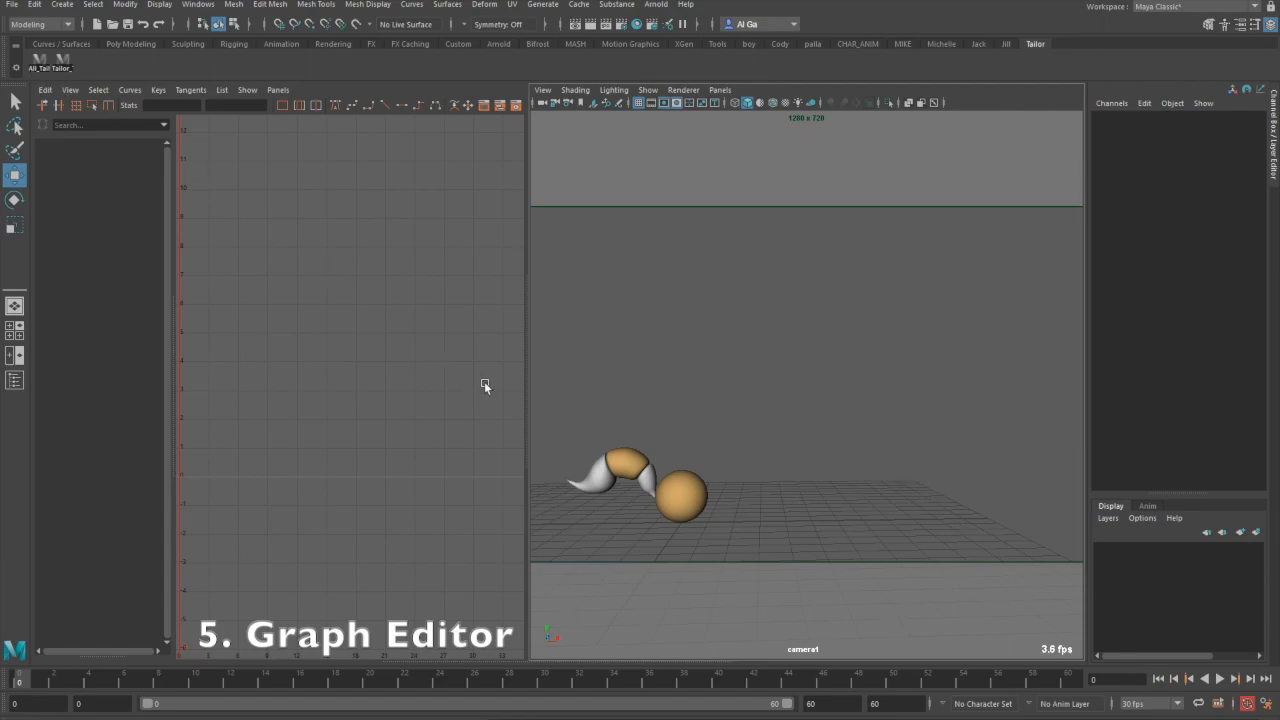
Step: Show the NURBS control curves again, select the body control, and isolate its Translate Y curve at frame 14
drag(44, 685, 300, 685)
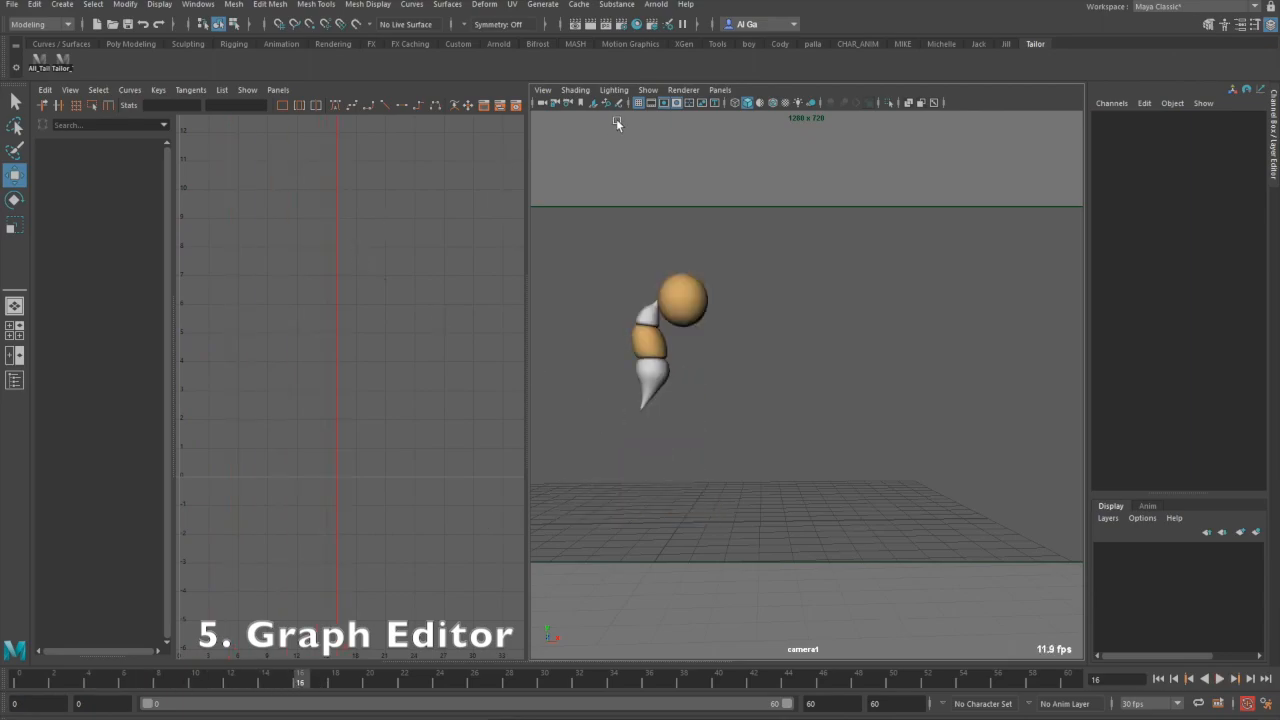
click(648, 90)
click(703, 174)
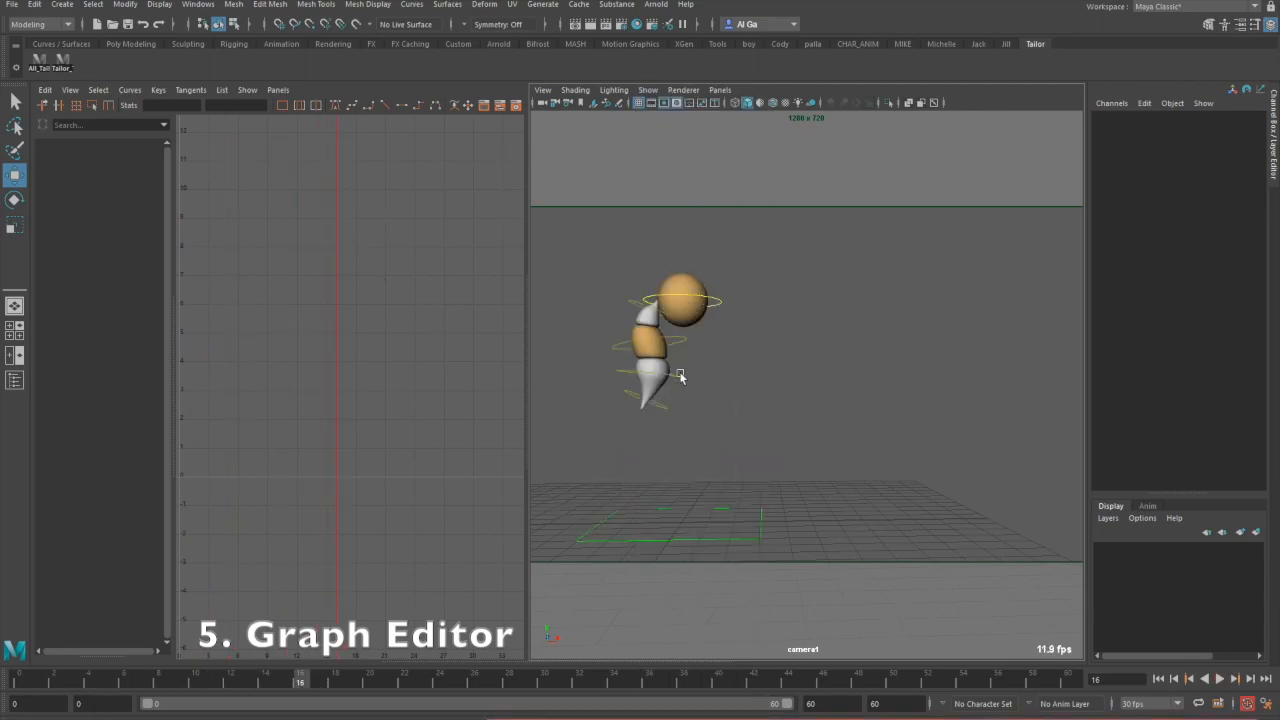
click(723, 297)
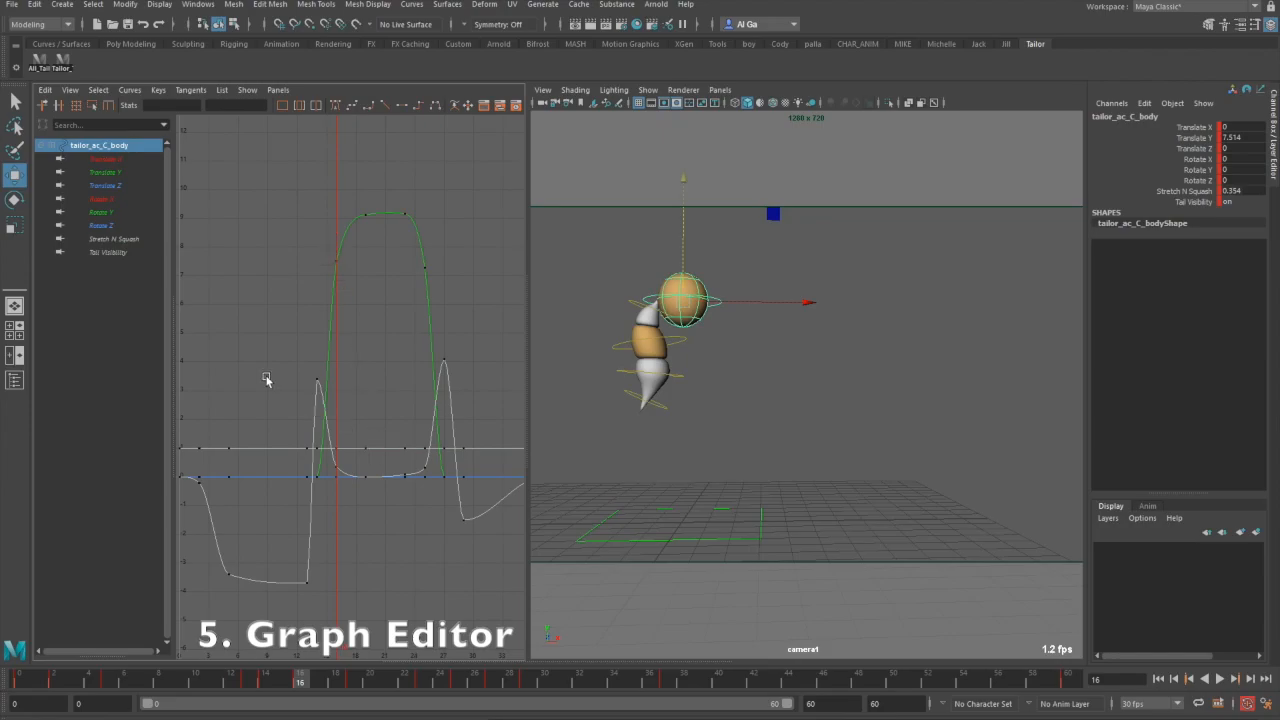
click(117, 175)
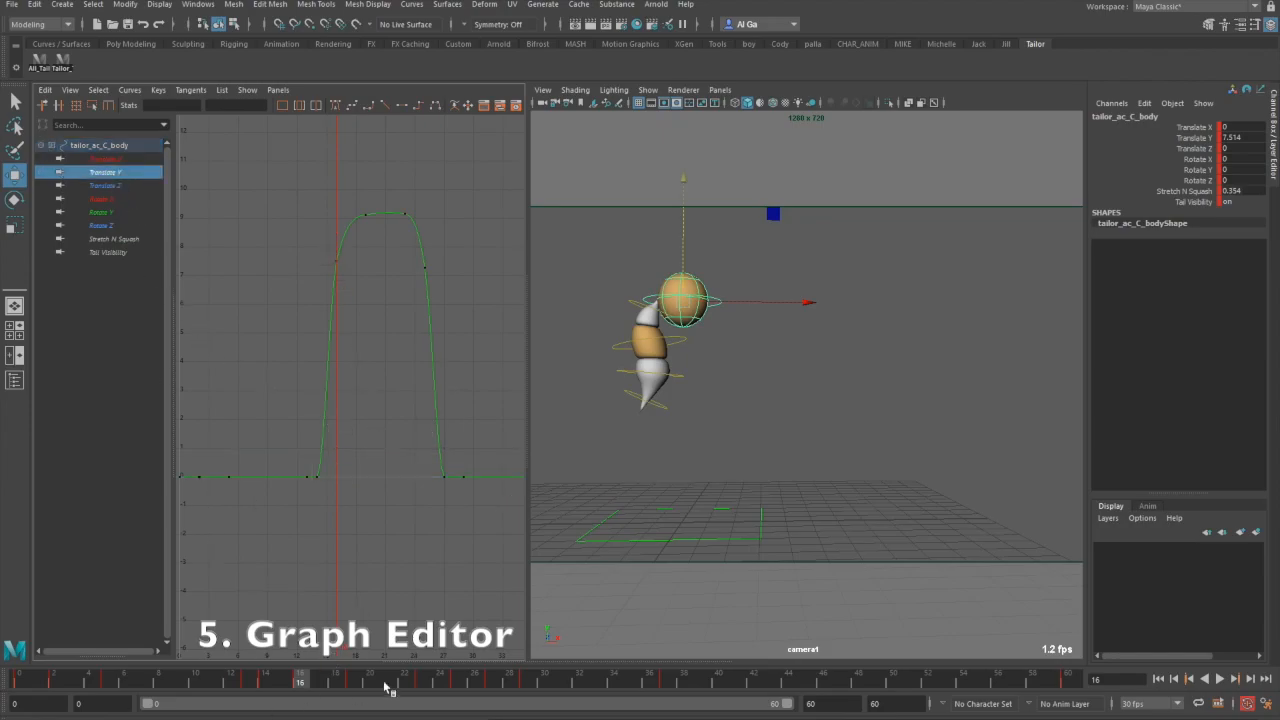
mouse_move(305, 688)
mouse_down()
mouse_move(248, 690)
mouse_move(283, 678)
mouse_up()
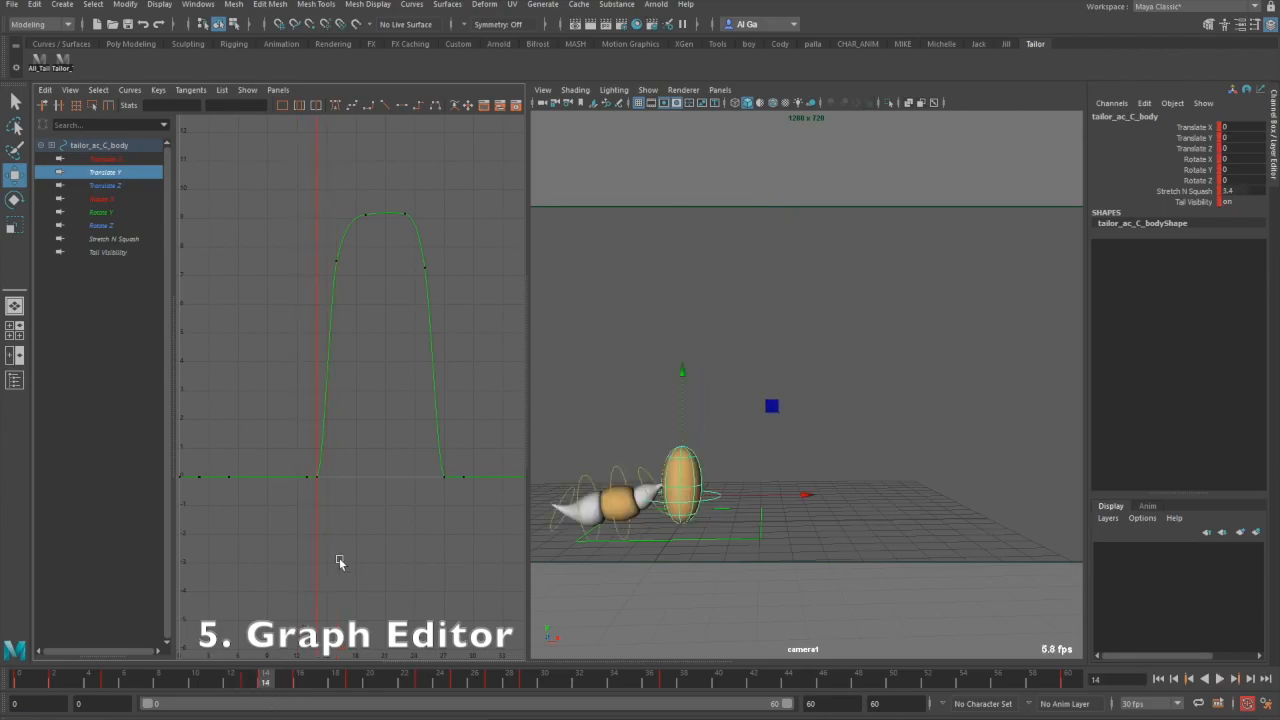
Step: Widen the Graph Editor beside the camera view, reselect the body control, and isolate its Translate Y curve
drag(523, 332, 640, 401)
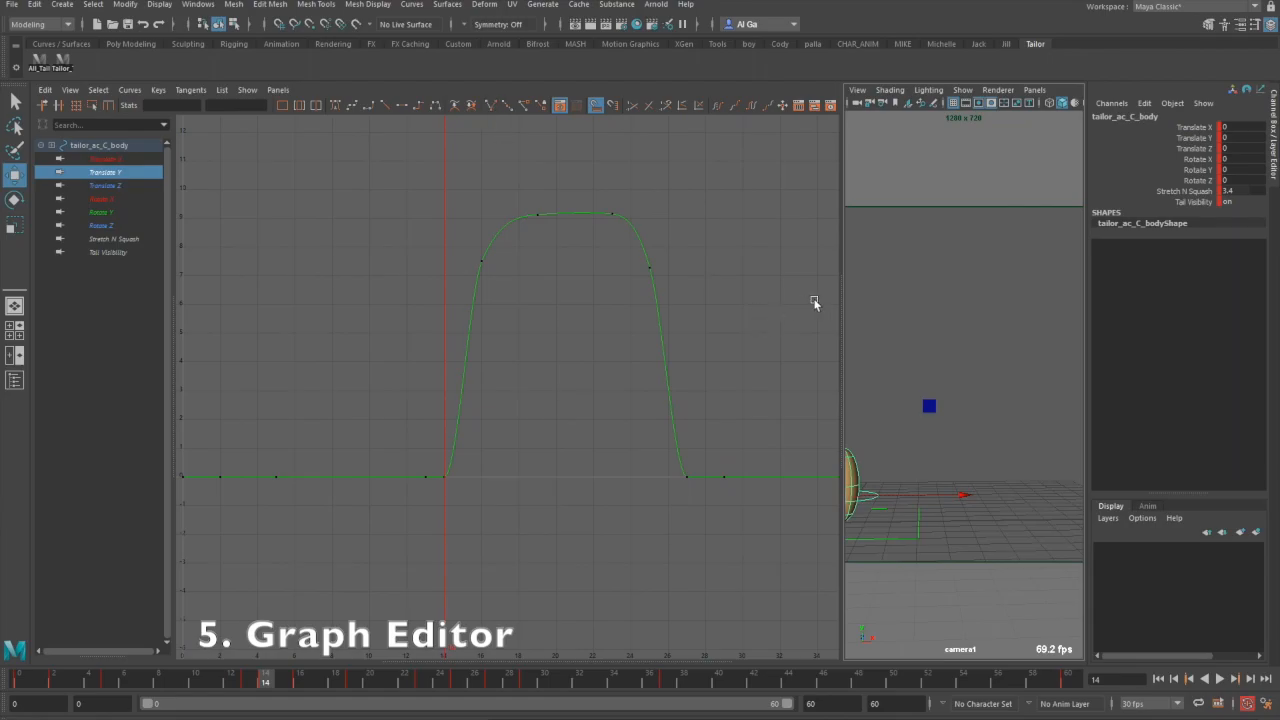
drag(840, 300, 679, 310)
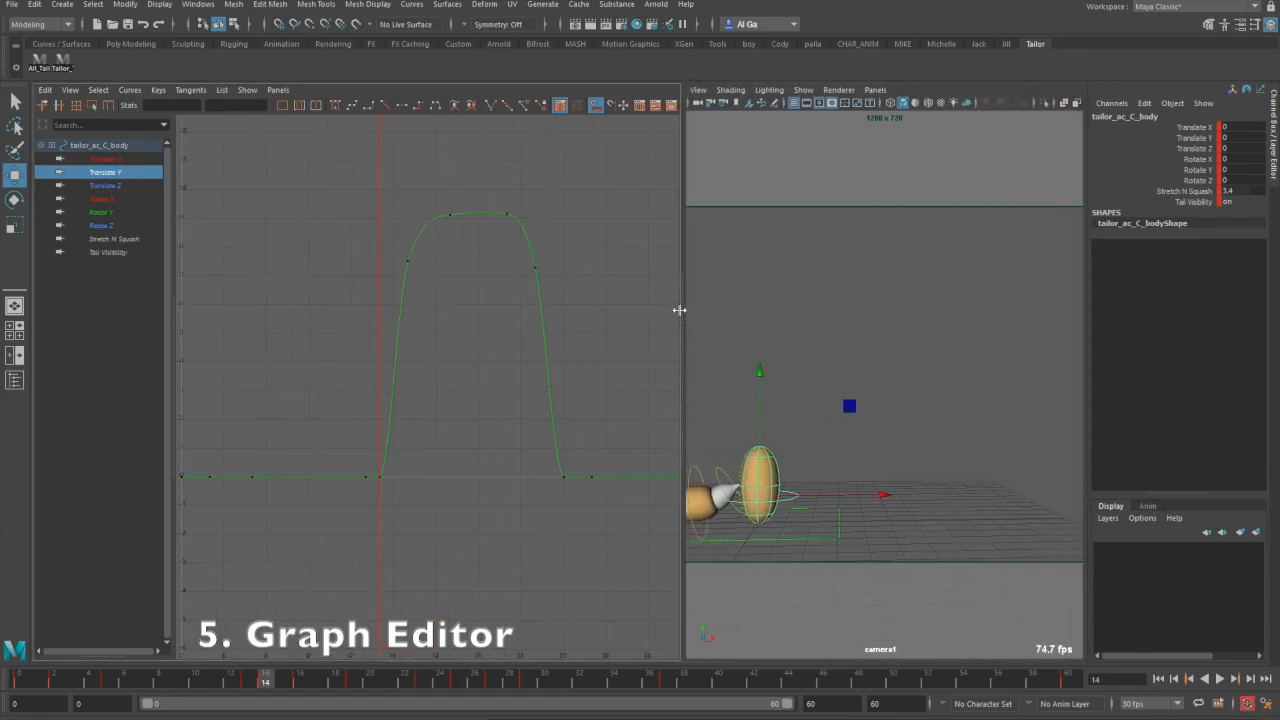
click(827, 526)
click(798, 496)
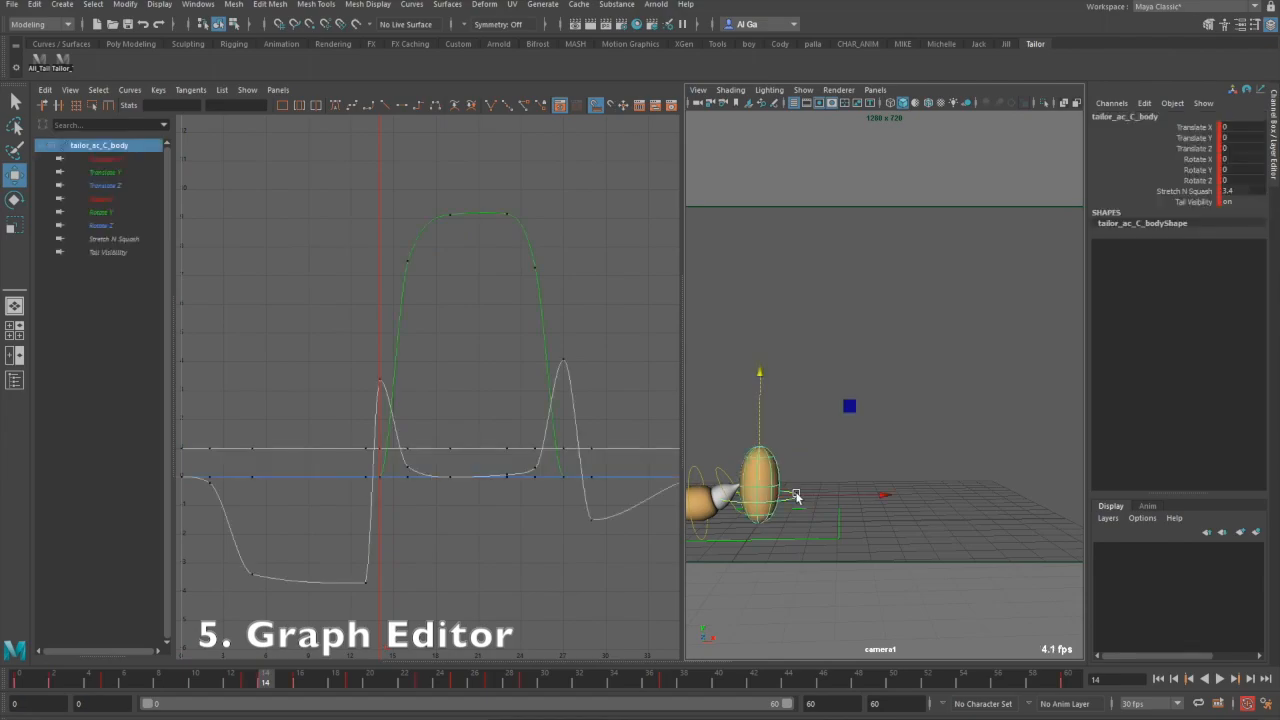
click(107, 172)
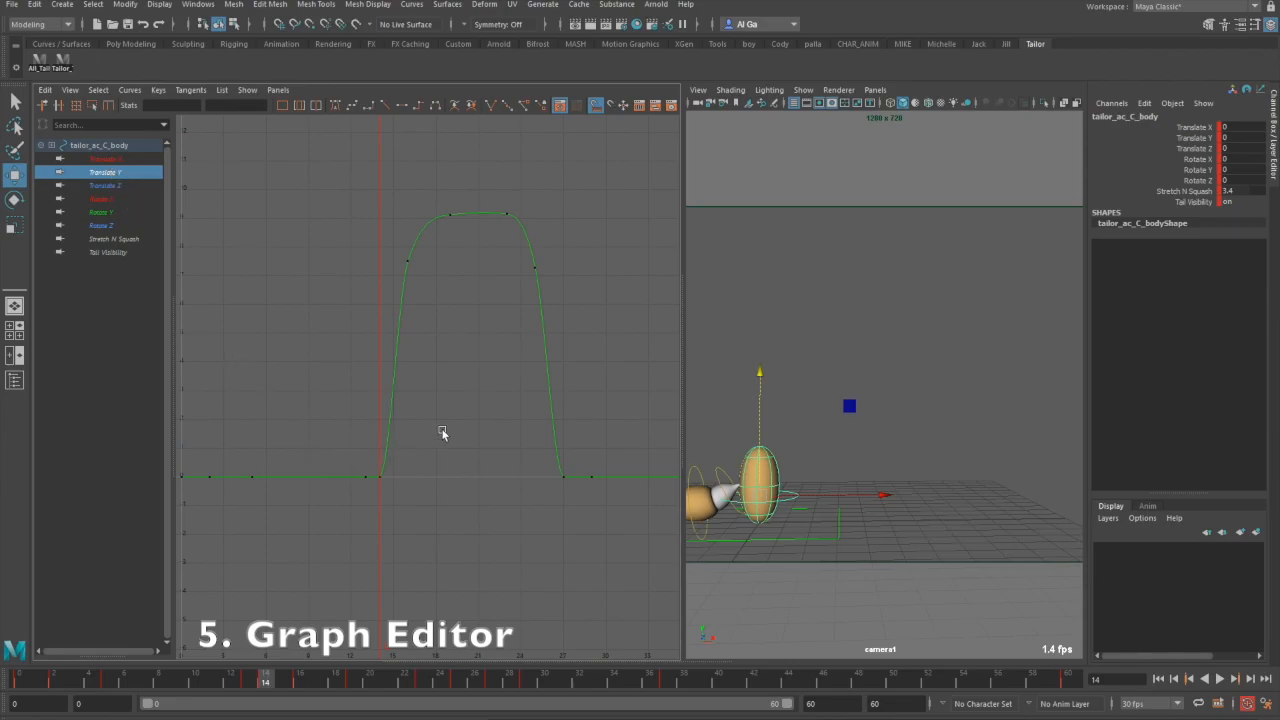
Step: Try steepening the tangent of the Translate Y key at frame 14 to remove the ease-out, and undo the change
mouse_move(243, 686)
mouse_down()
mouse_move(286, 681)
mouse_move(251, 681)
mouse_move(266, 683)
mouse_up()
drag(403, 457, 375, 506)
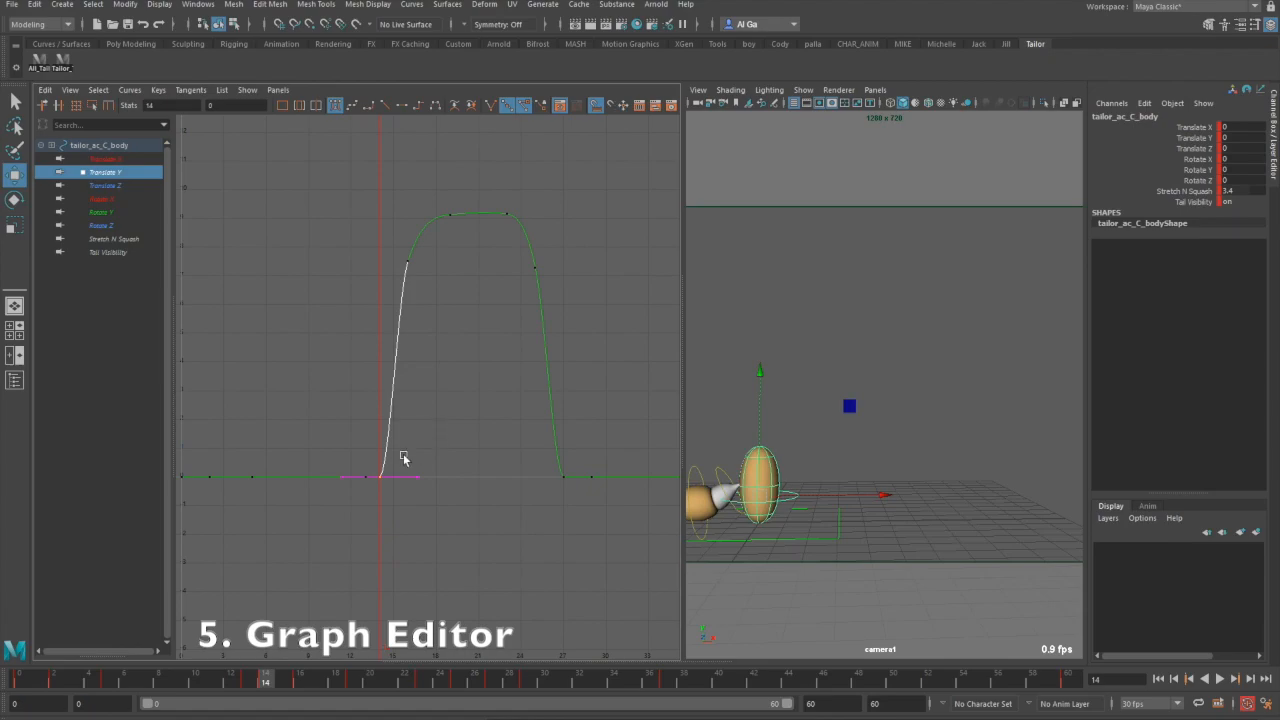
drag(440, 443, 410, 562)
middle_drag(418, 556, 389, 486)
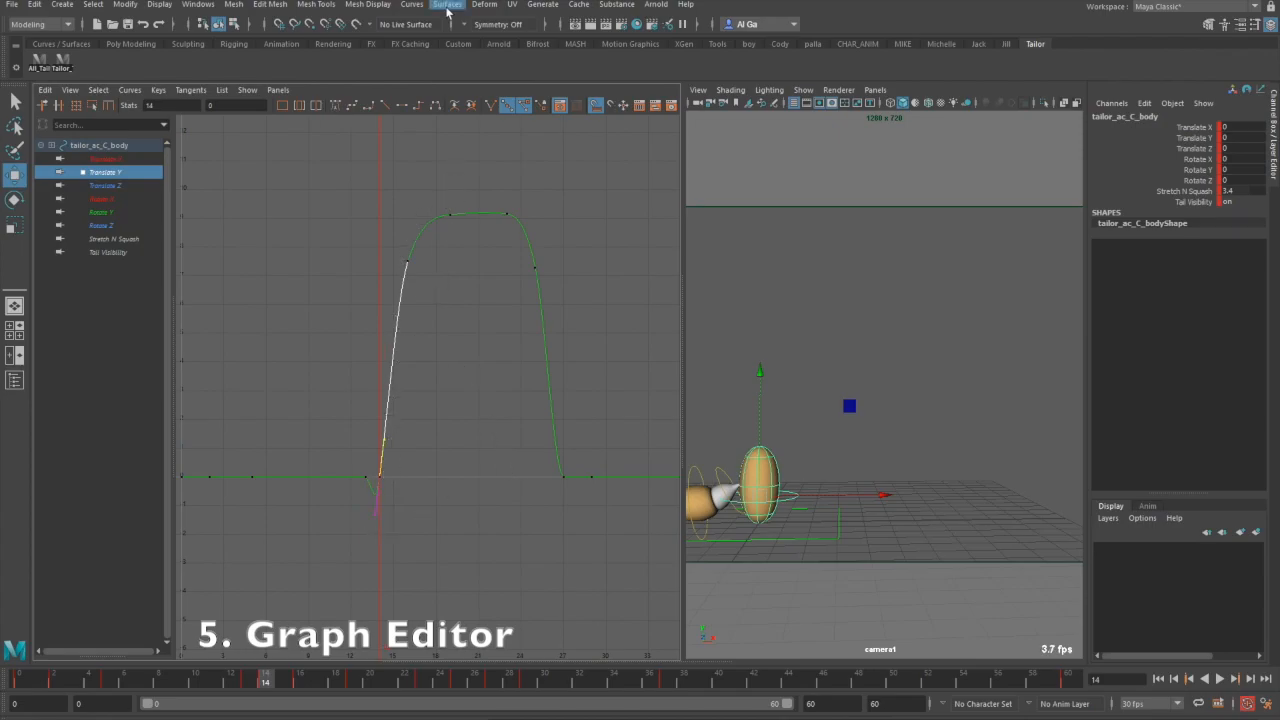
key(ctrl+z)
Step: Try breaking the frame 14 key's tangents and adjusting its outgoing handle, and undo both changes
drag(436, 439, 378, 522)
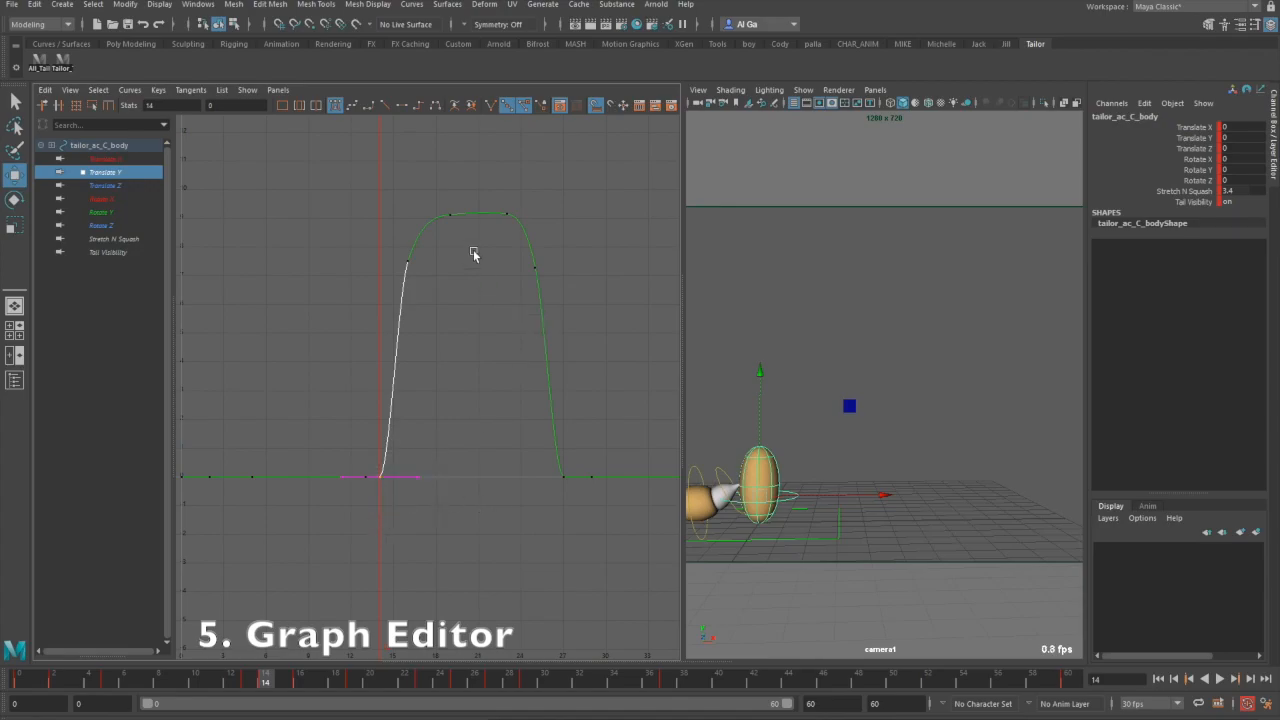
click(490, 105)
drag(444, 433, 397, 534)
middle_drag(429, 566, 424, 600)
key(ctrl+z)
key(ctrl+z)
Step: Try rotating the frame 14 key's unbroken outgoing handle upward, and undo the rotation
drag(441, 415, 404, 544)
middle_drag(440, 528, 380, 459)
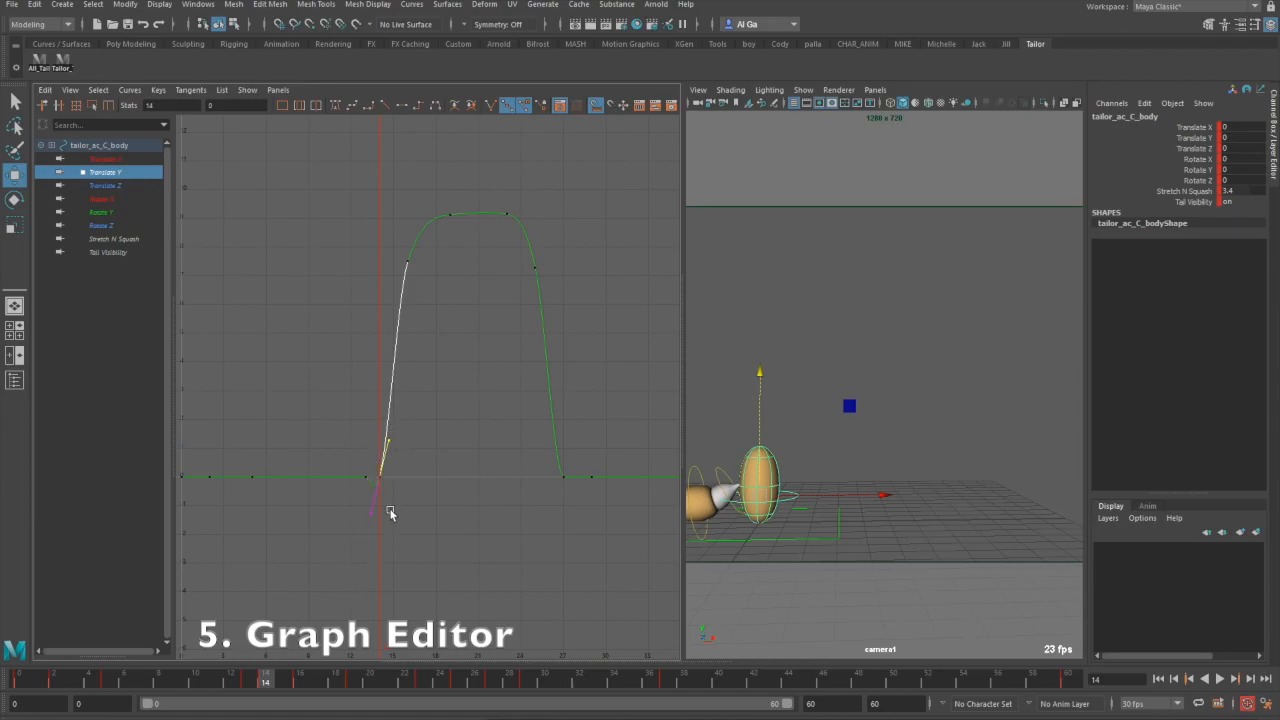
key(ctrl+z)
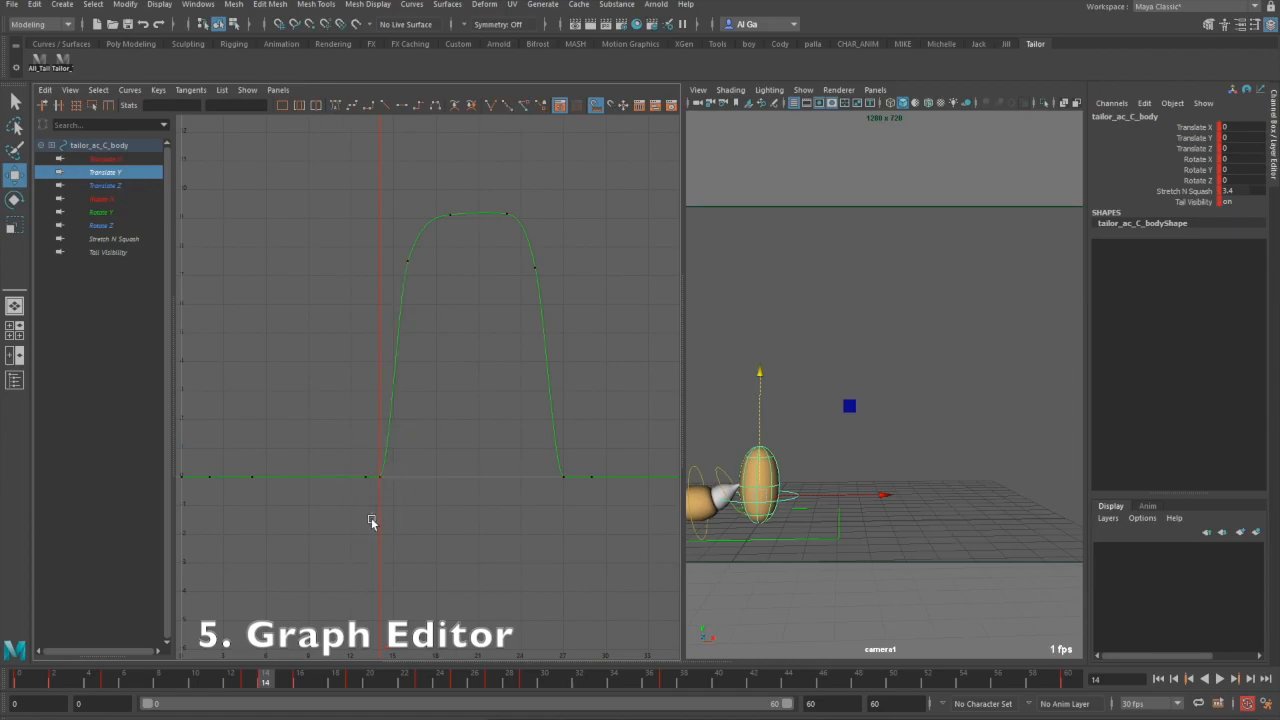
Step: Break the tangents of the Translate Y key at frame 14 and rotate its outgoing handle steeply upward
click(491, 104)
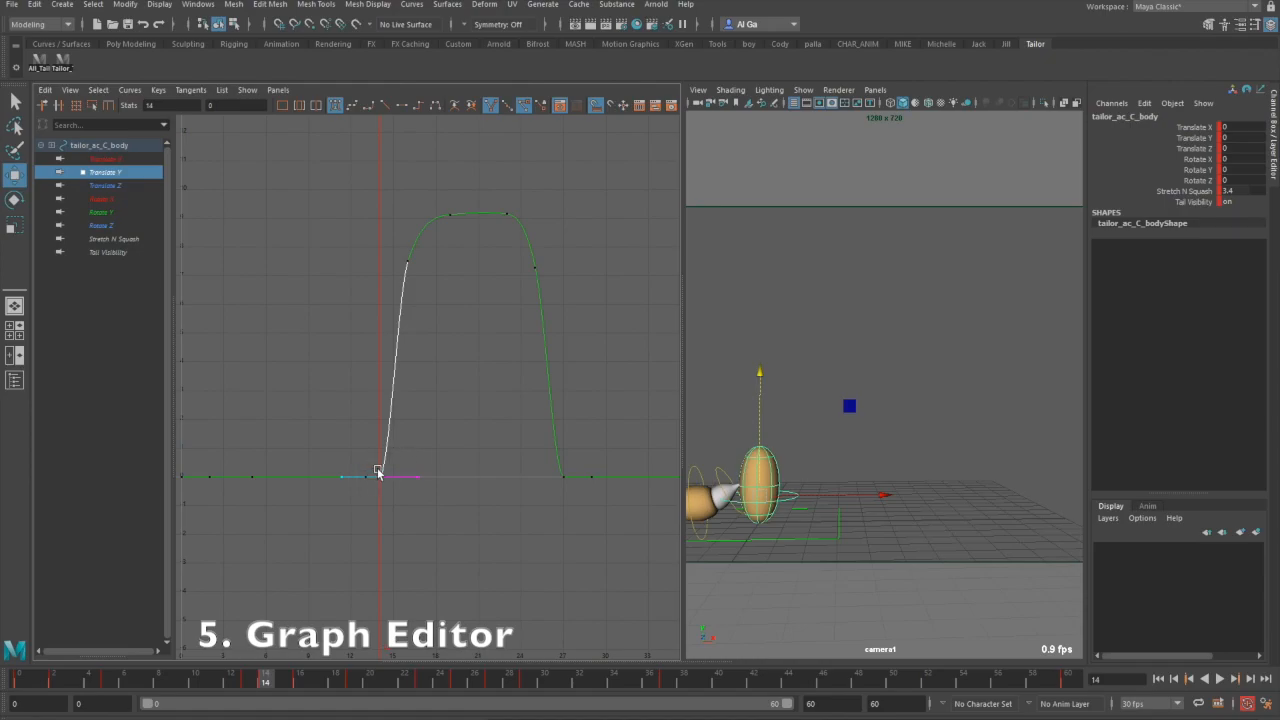
drag(442, 446, 386, 544)
middle_drag(443, 543, 418, 455)
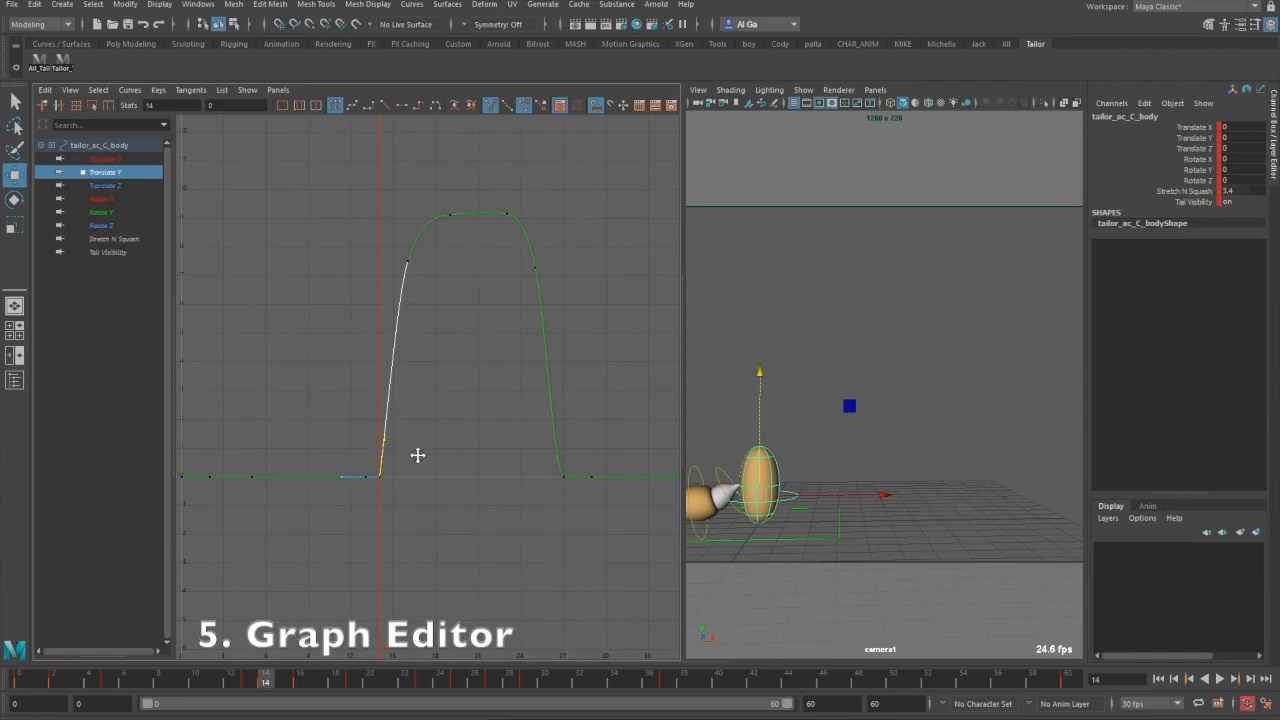
click(425, 470)
drag(391, 433, 373, 500)
click(511, 471)
Step: Break the tangents of the Translate Y key at frame 27 and rotate its incoming handle steeply upward
drag(526, 416, 594, 514)
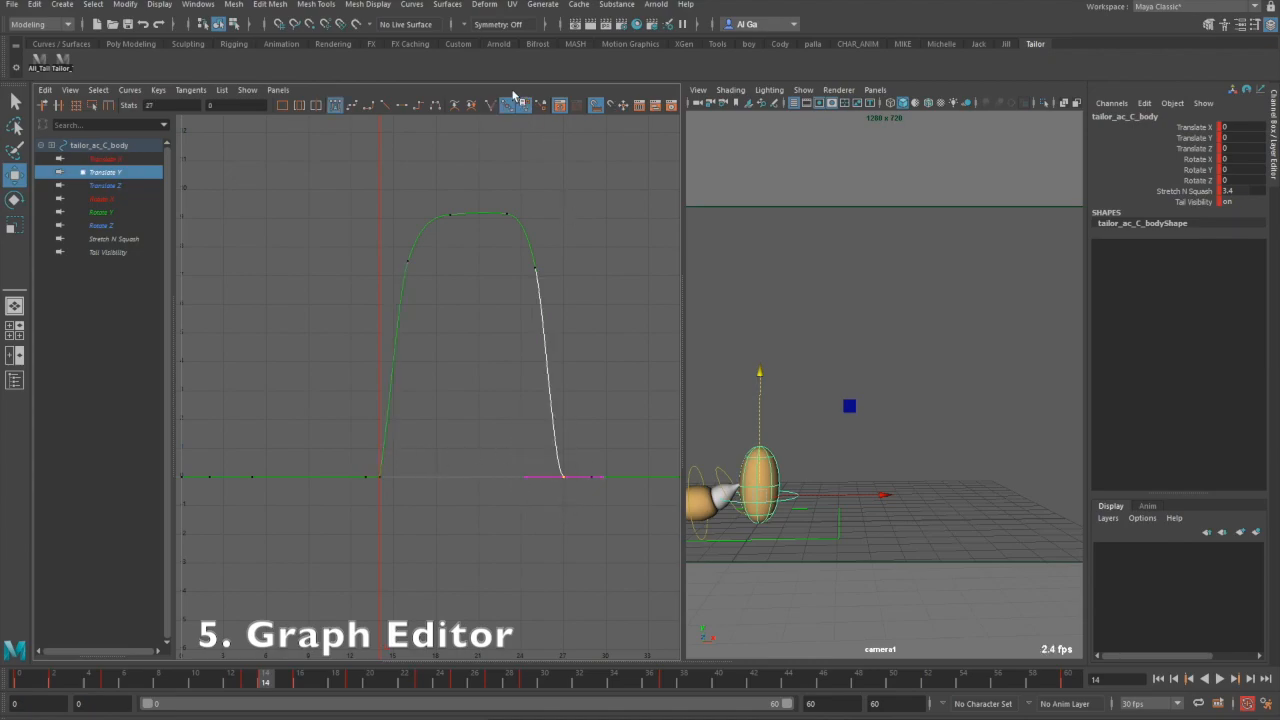
click(490, 104)
drag(521, 424, 543, 514)
middle_drag(541, 551, 560, 374)
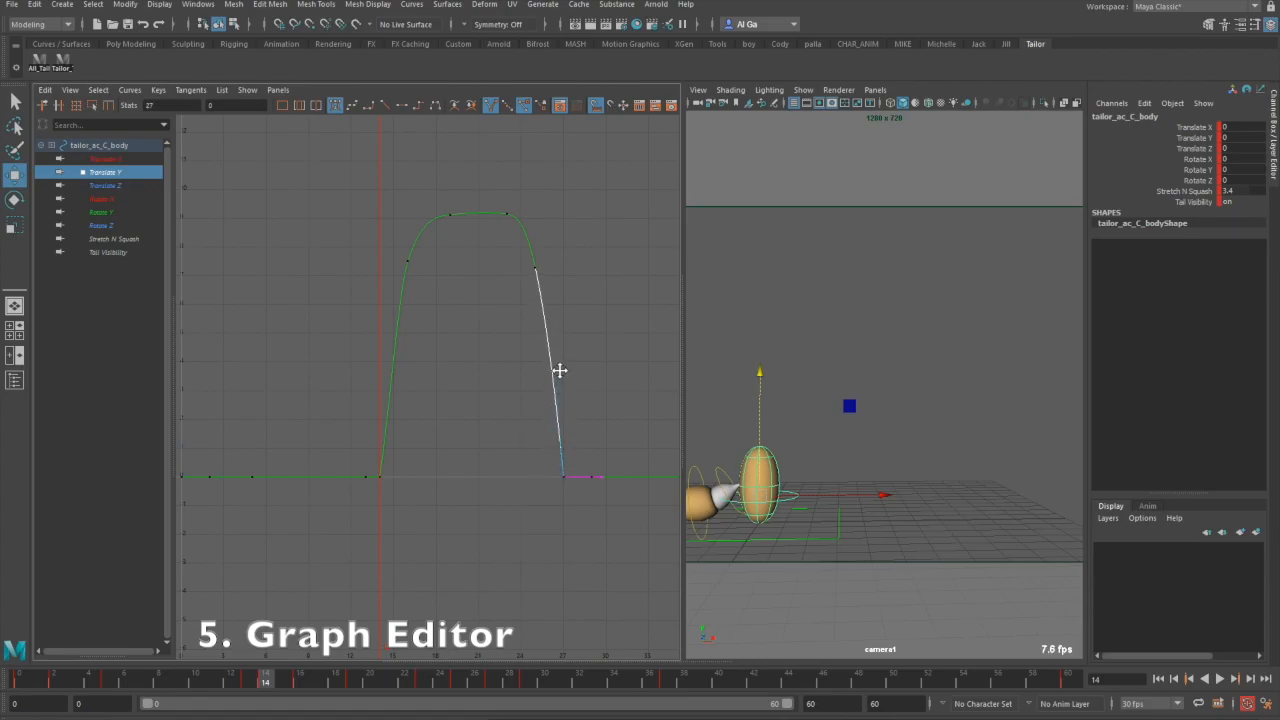
Step: Hide the NURBS curves in the camera view, play the animation to check the jump, and return to frame 0
click(926, 450)
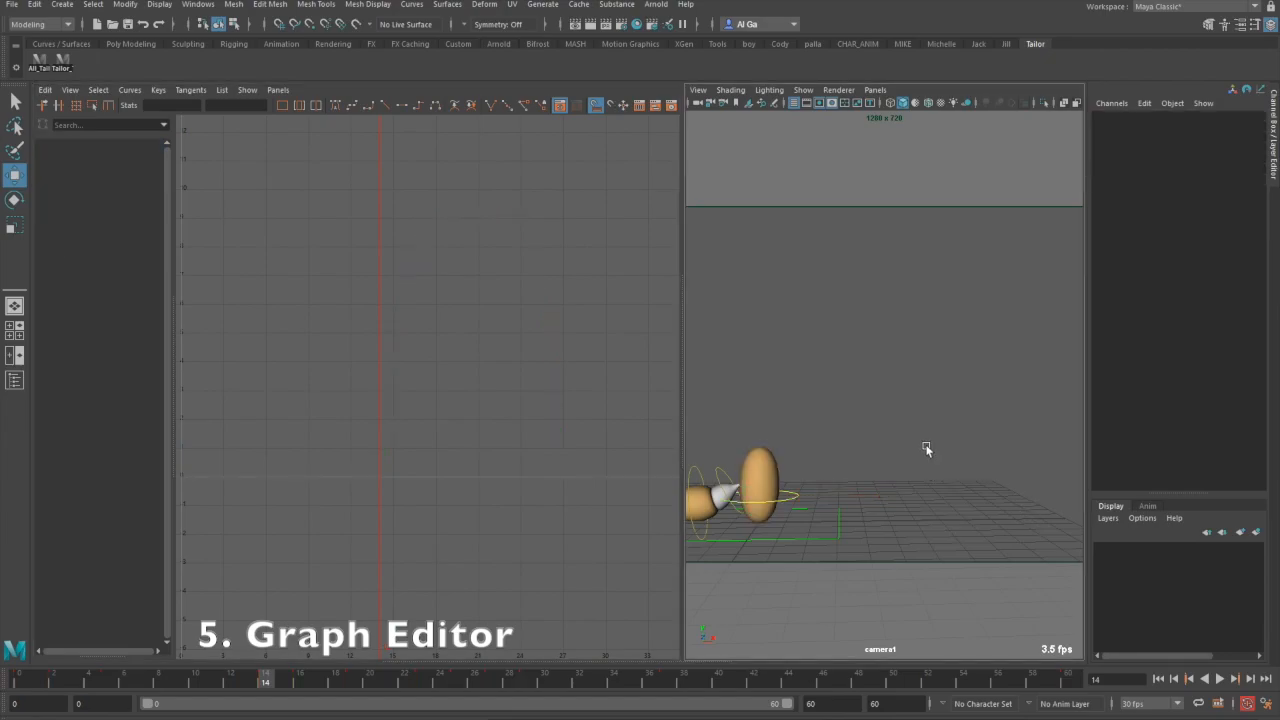
click(803, 90)
click(867, 177)
click(1218, 679)
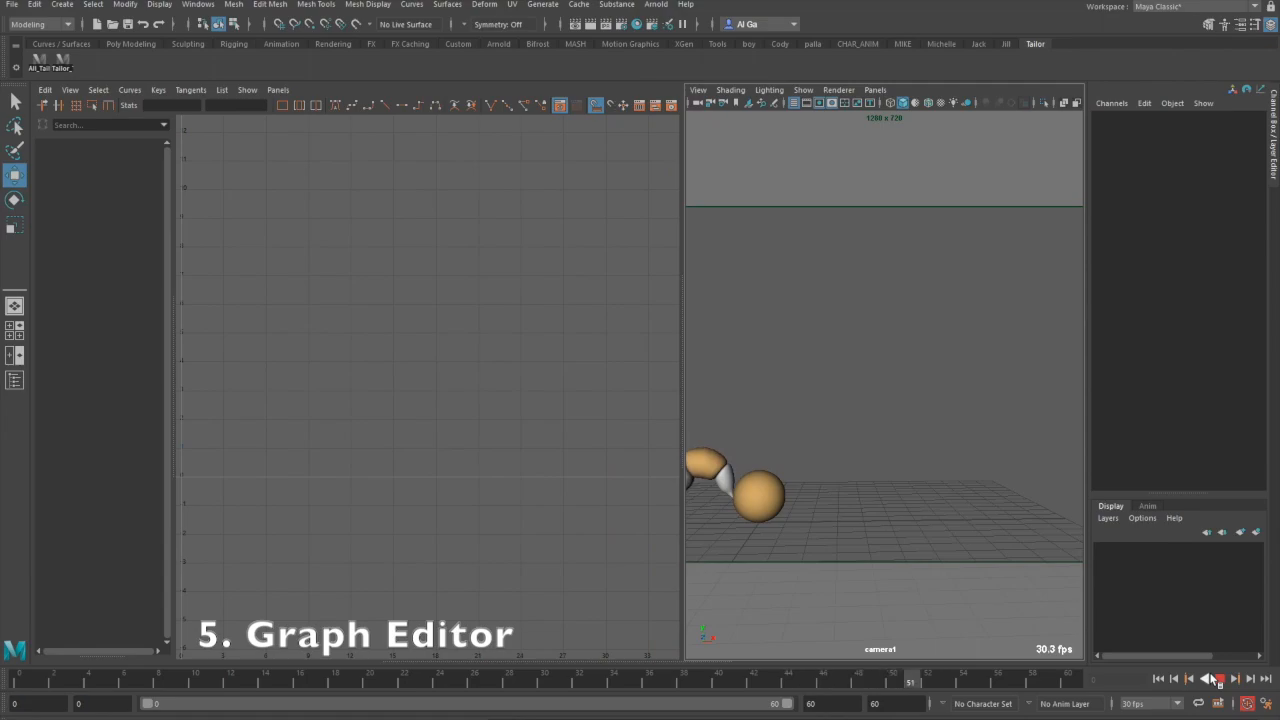
click(1213, 680)
click(1158, 679)
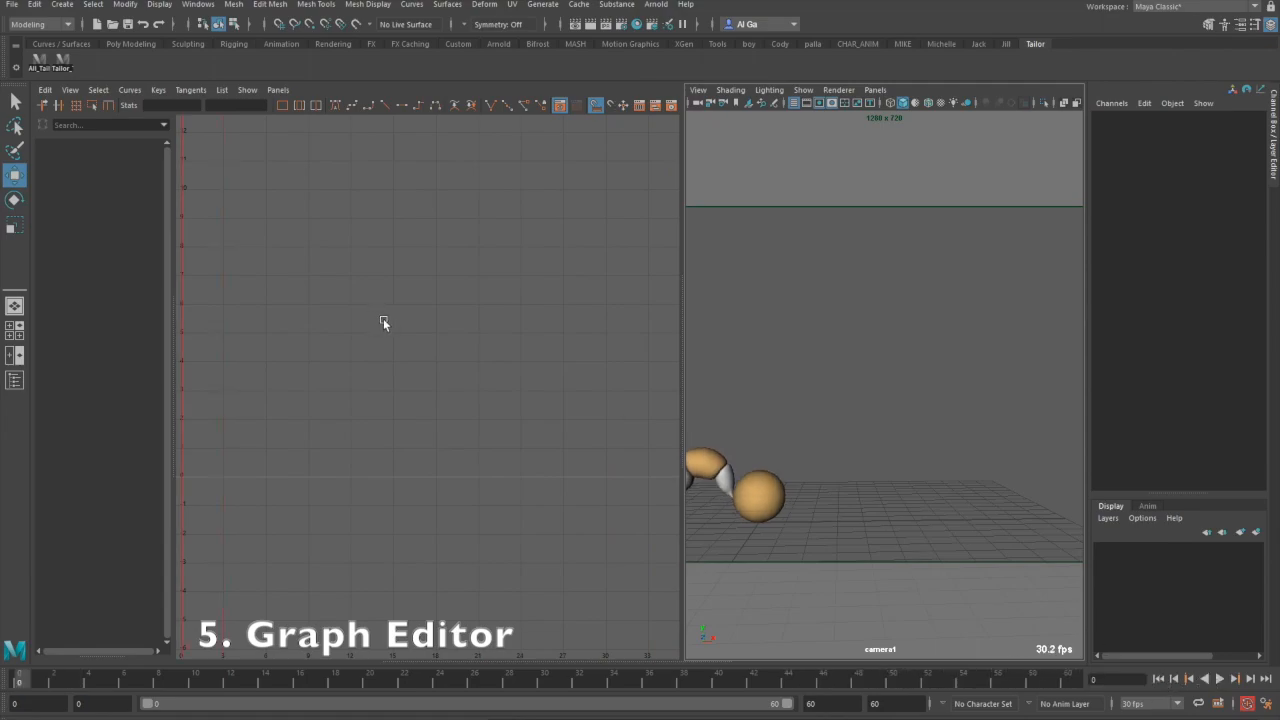
Step: Show the NURBS curves again, reselect the body control, and isolate its Translate Y curve
click(803, 90)
click(860, 176)
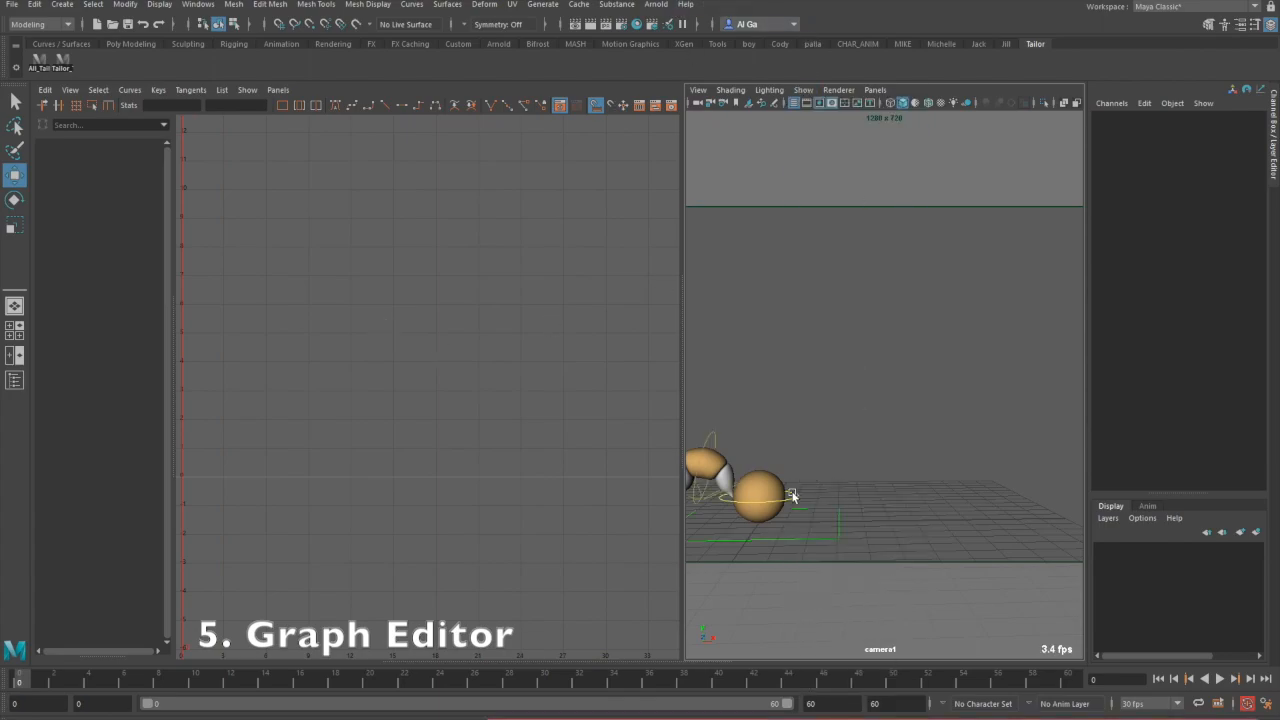
click(795, 495)
click(104, 174)
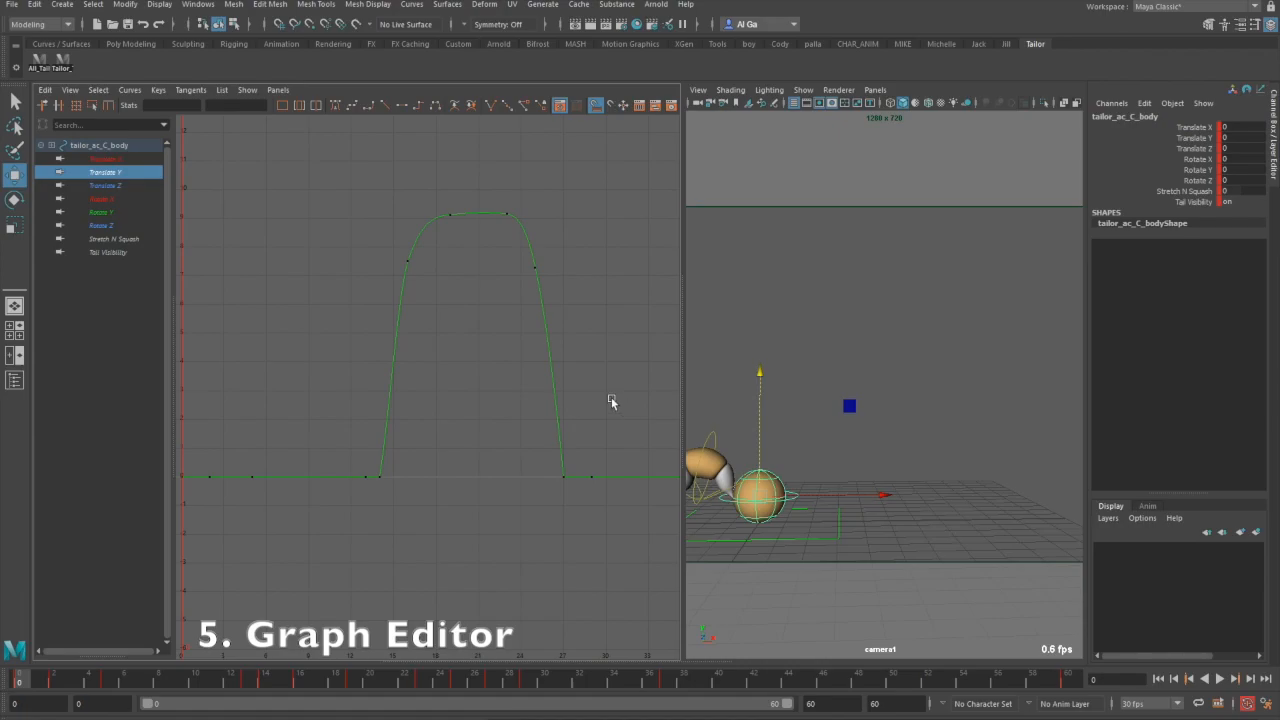
Step: Inspect the tangents of the Translate Y curve and try adjusting the tangent handle of the frame 19 key
drag(603, 340, 502, 390)
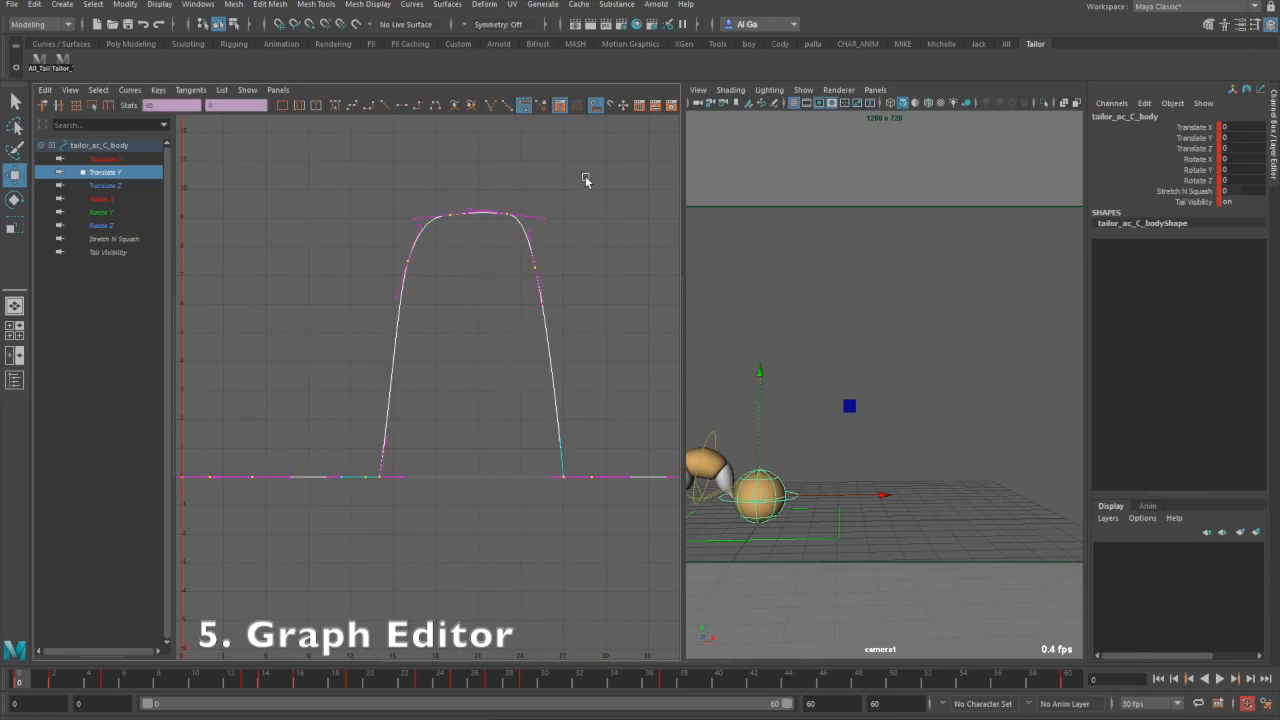
click(598, 345)
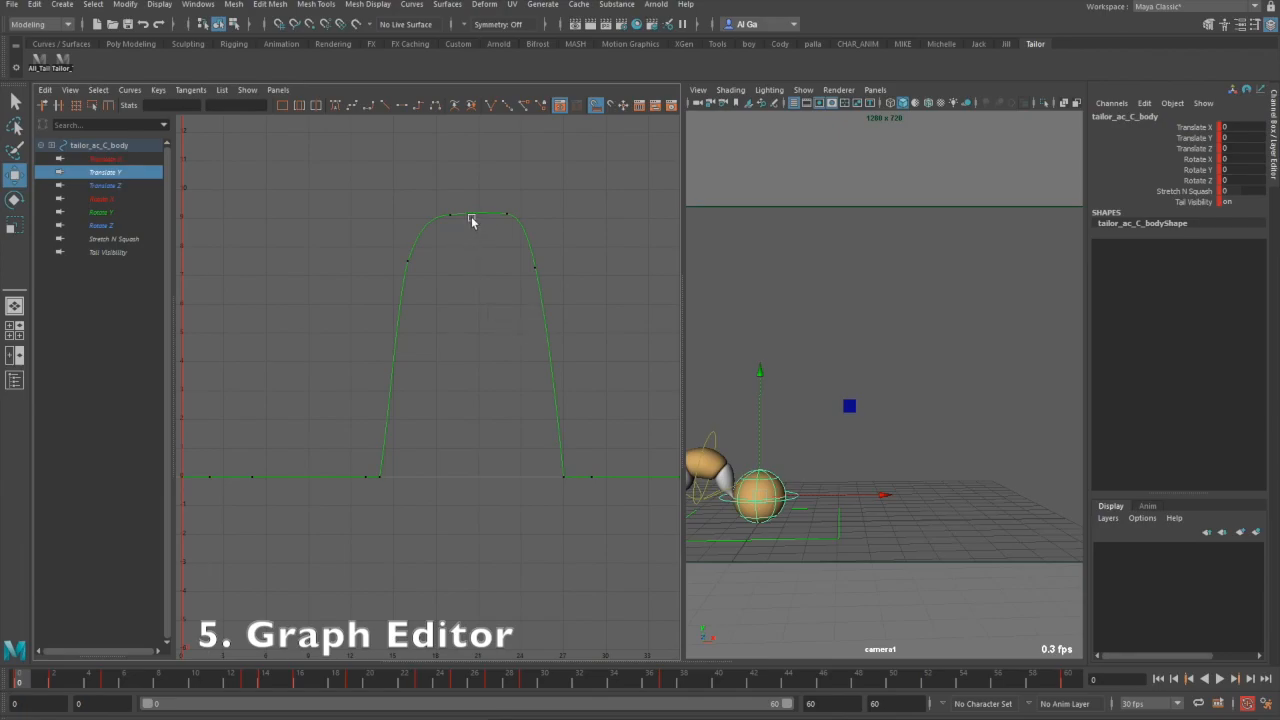
drag(429, 197, 463, 245)
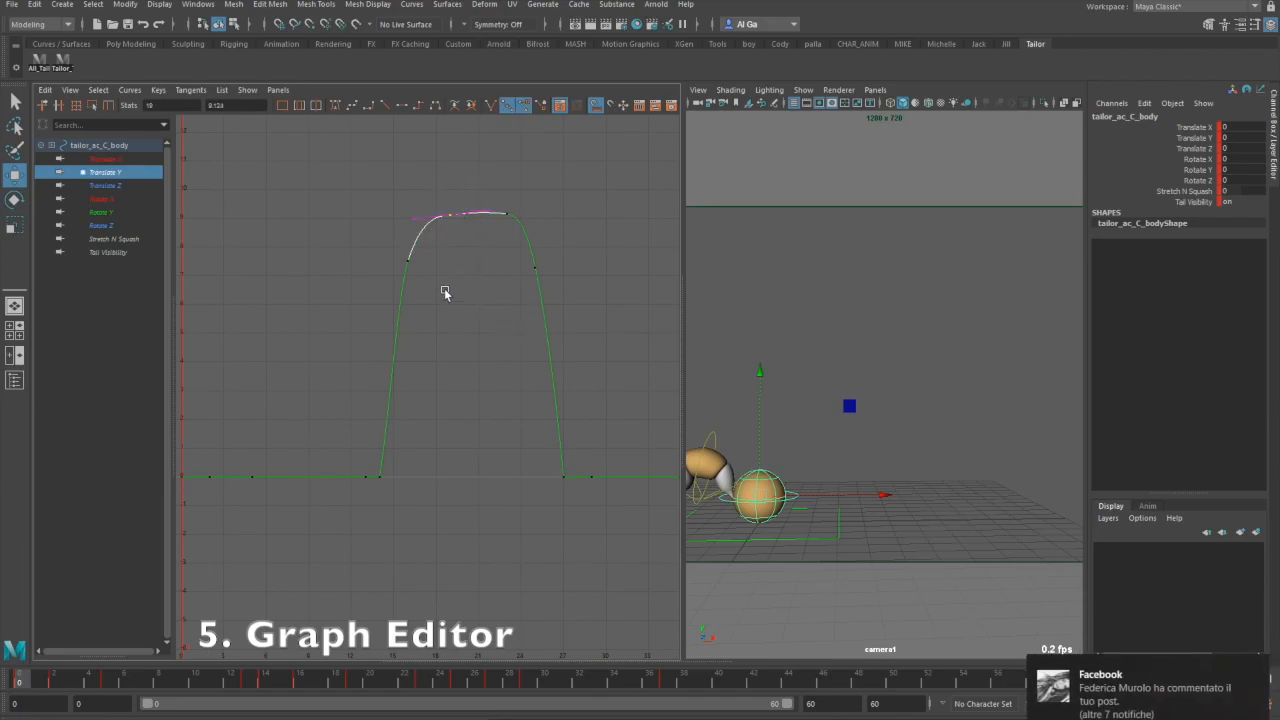
mouse_move(463, 257)
middle_down()
mouse_move(473, 253)
mouse_move(466, 261)
middle_up()
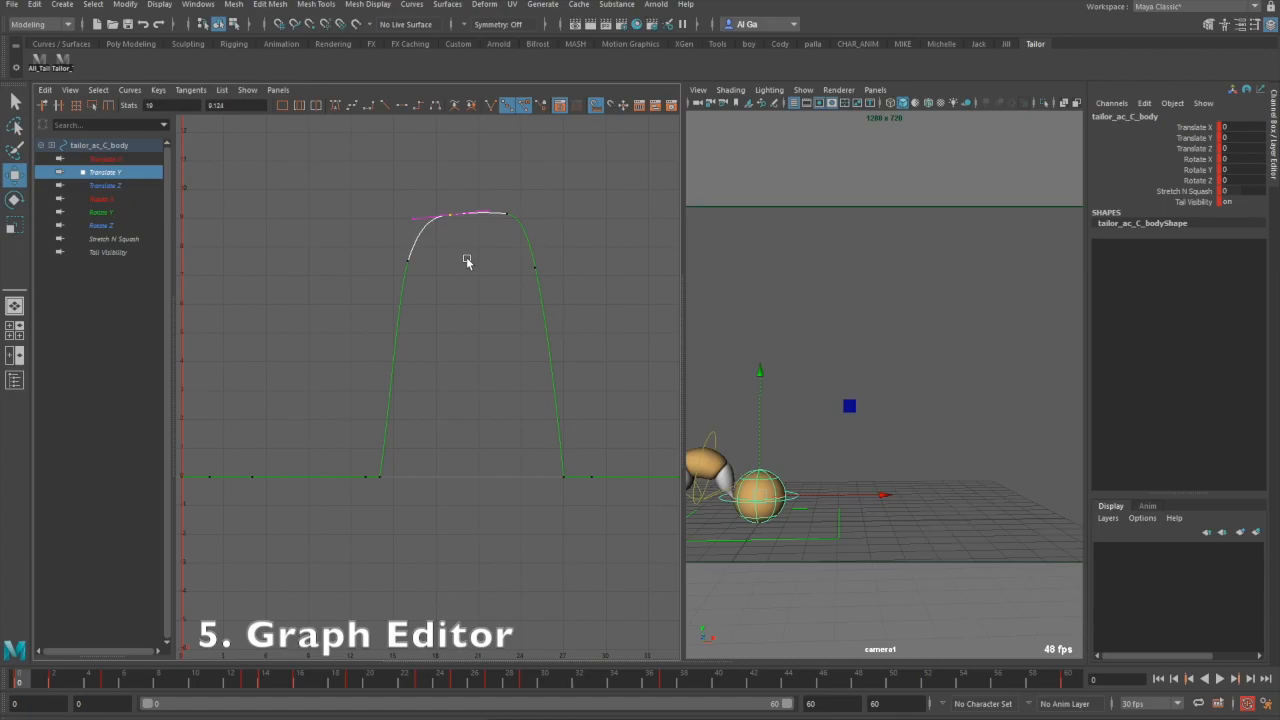
click(452, 305)
Step: Convert the whole Translate Y curve to weighted tangents
drag(575, 343, 526, 383)
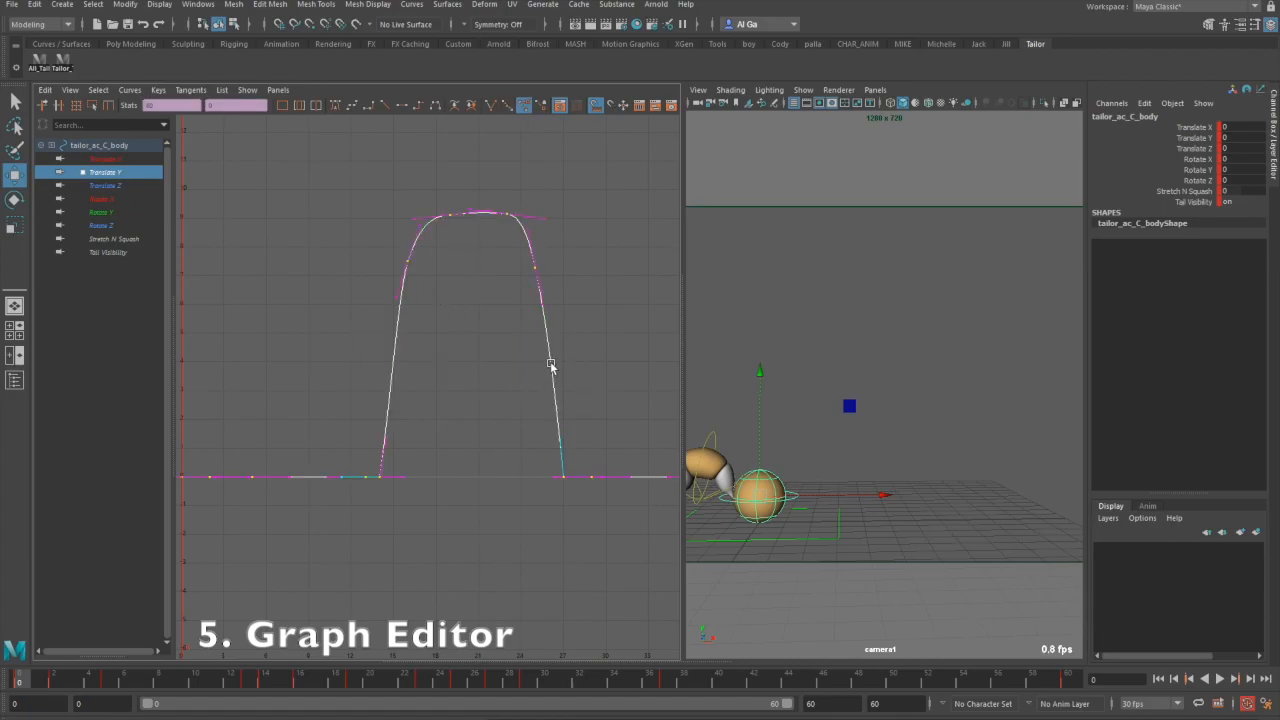
right_click(550, 366)
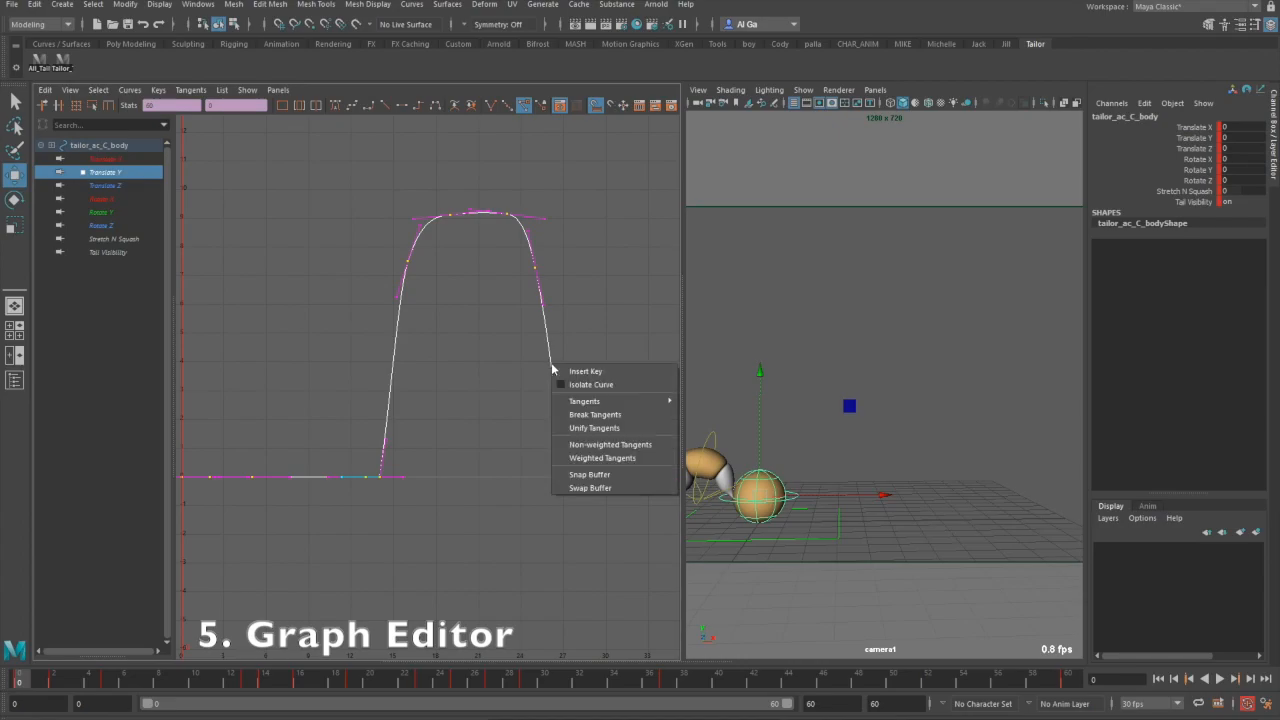
click(639, 459)
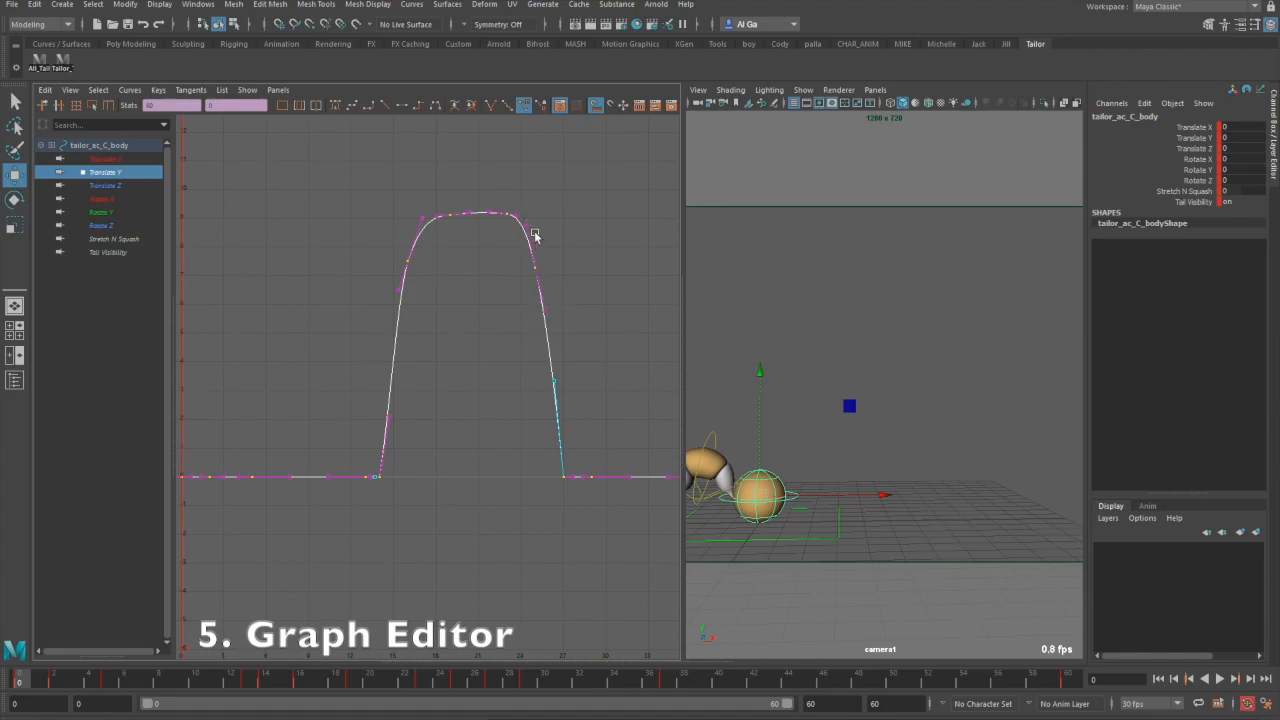
click(575, 300)
Step: Try stretching the outgoing weighted handle of the frame 23 key, and undo the change
drag(531, 200, 489, 240)
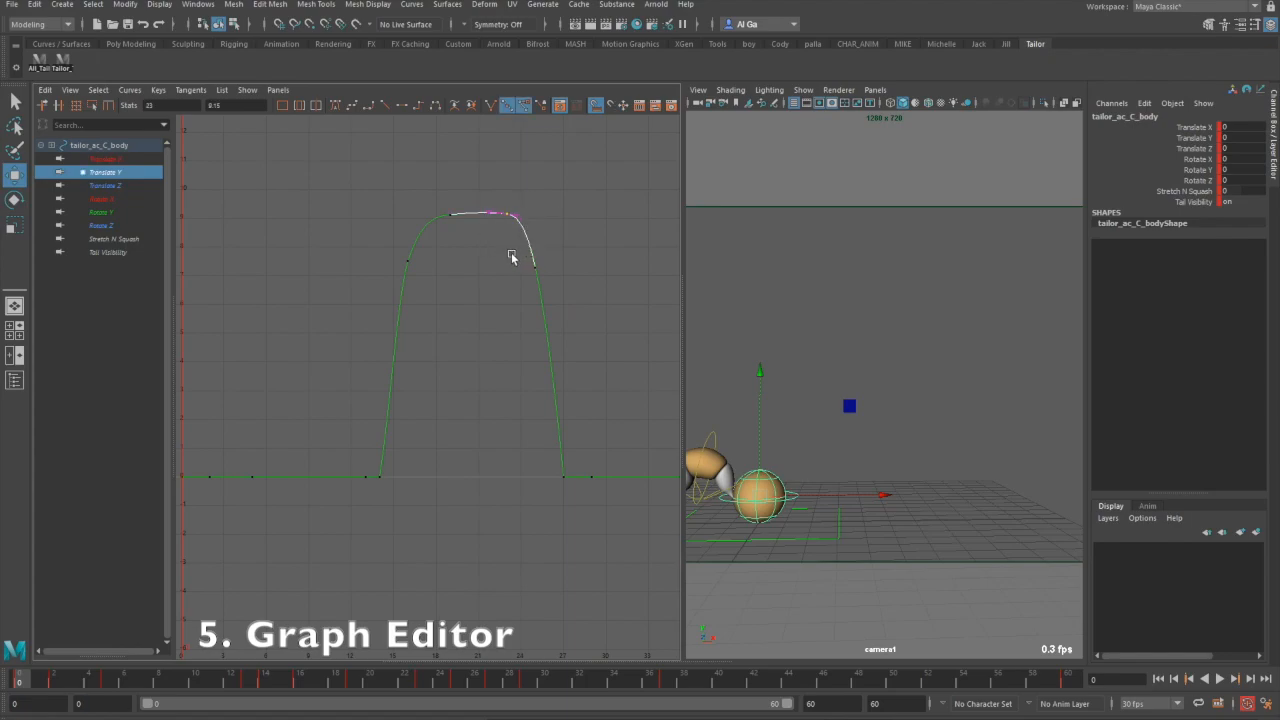
drag(551, 186, 512, 238)
middle_drag(544, 252, 568, 266)
key(ctrl+z)
click(570, 268)
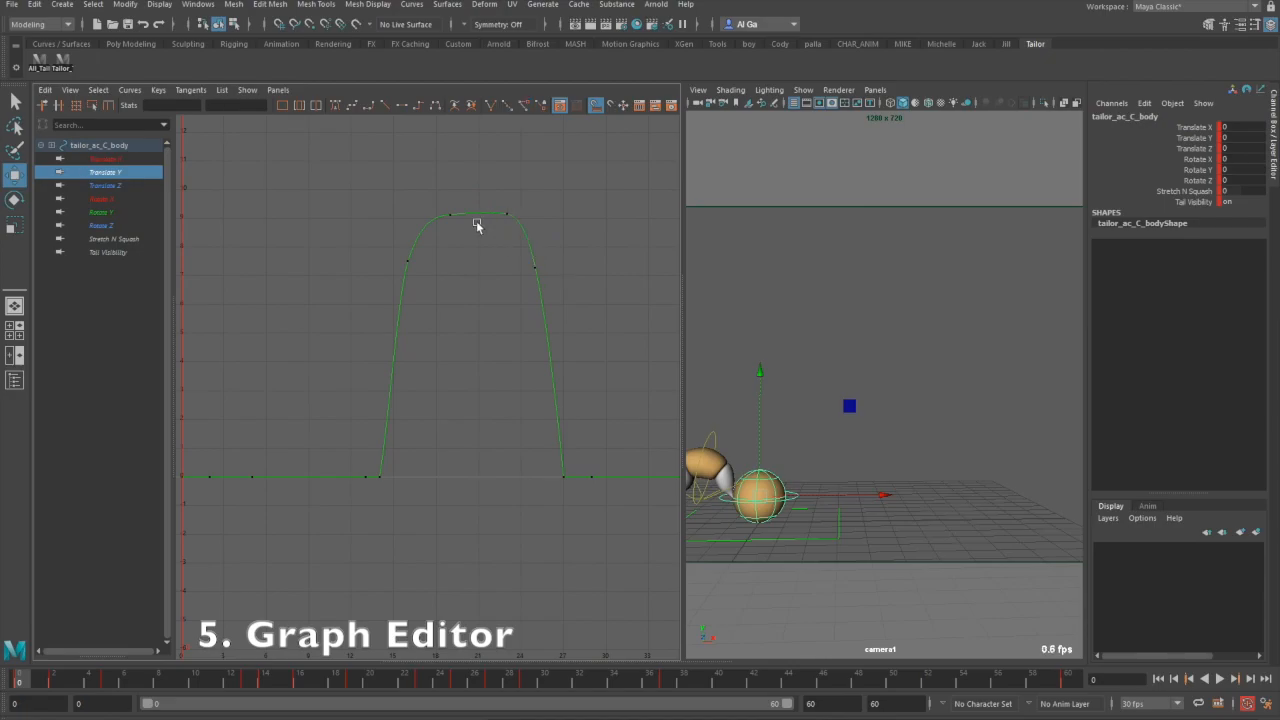
Step: Delete the Translate Y key at frame 19 and move the frame 23 key to frame 21
drag(424, 194, 473, 262)
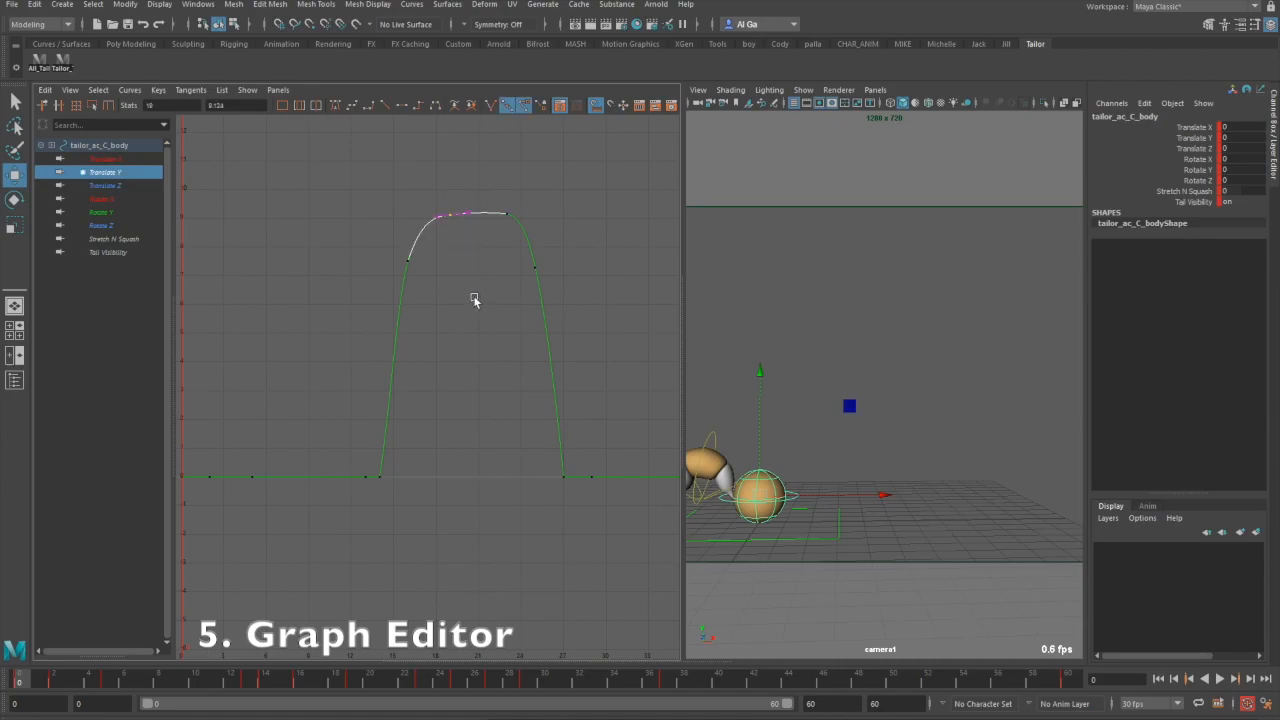
click(455, 287)
drag(440, 191, 470, 232)
key(Delete)
drag(456, 178, 520, 244)
middle_drag(494, 248, 471, 246)
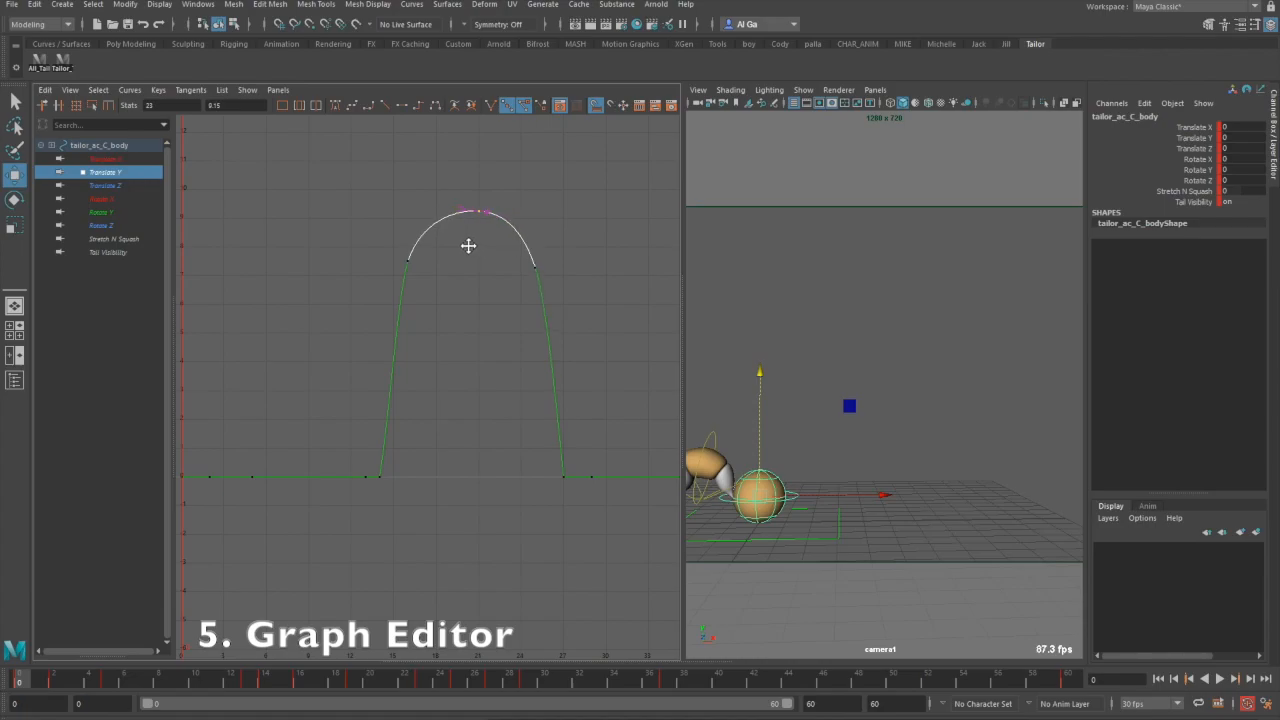
click(468, 249)
Step: Lengthen the incoming weighted handle of the frame 21 key to flatten the approach to the jump's peak, and clear the selection
drag(449, 189, 509, 246)
drag(438, 184, 463, 237)
mouse_move(454, 240)
middle_down()
mouse_move(423, 240)
mouse_move(445, 241)
middle_up()
click(458, 205)
drag(461, 196, 482, 243)
click(490, 293)
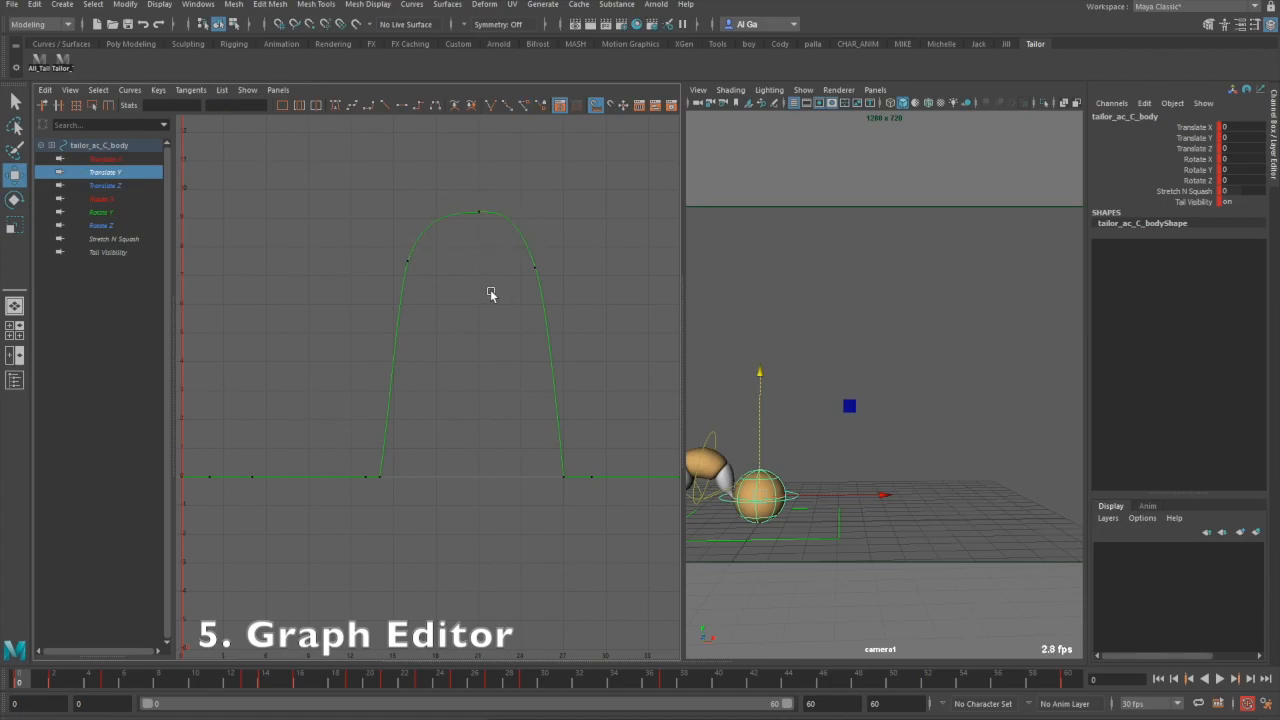
click(980, 510)
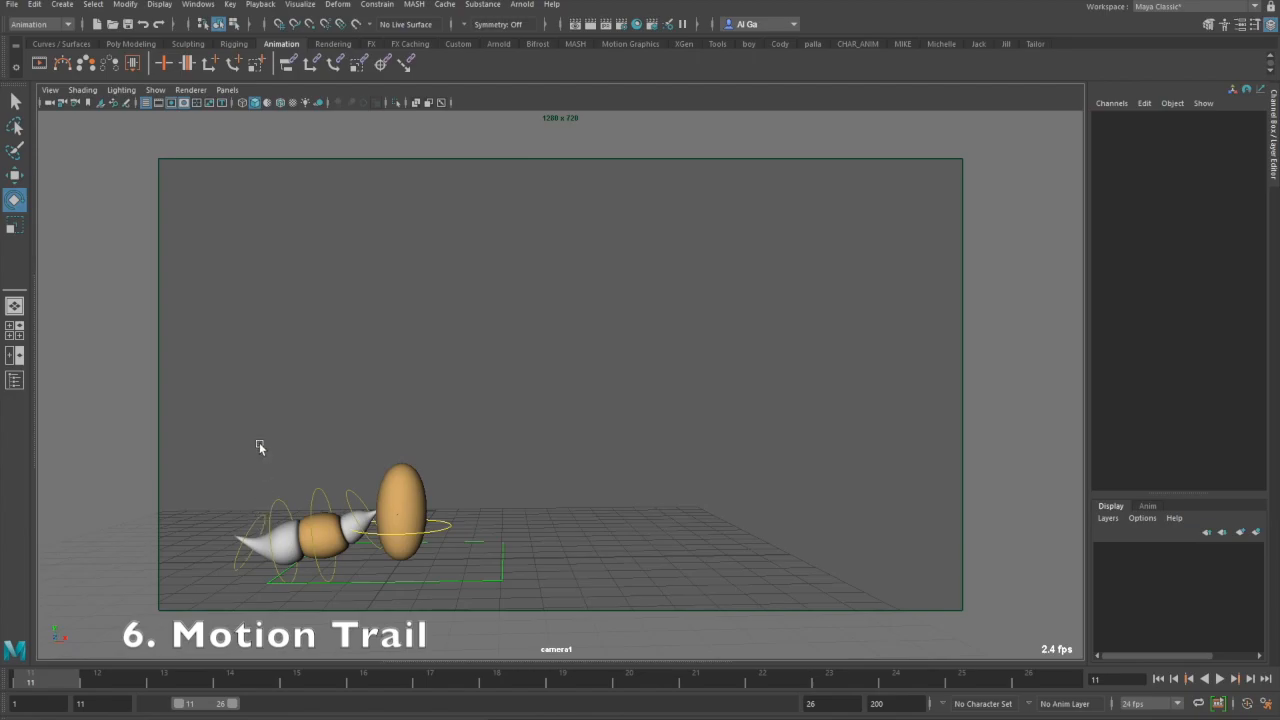
Step: Create a motion trail for the tail tip control over frames 11 to 26
click(253, 522)
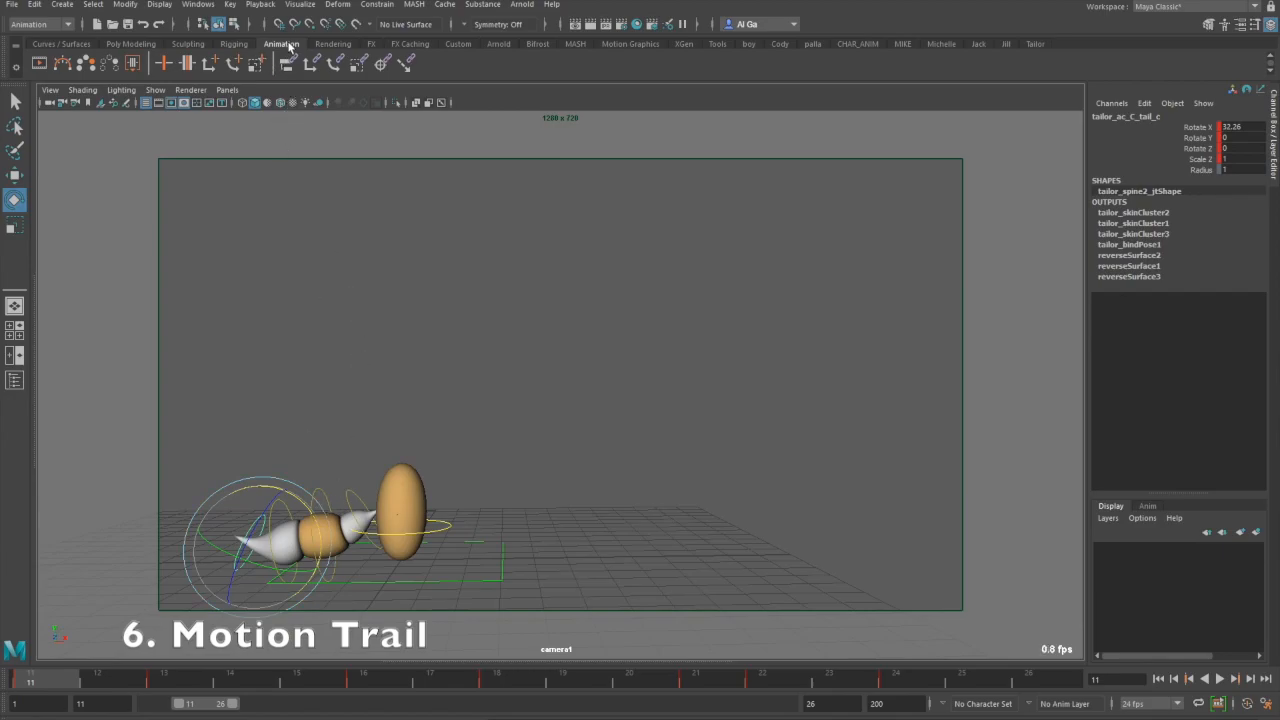
click(64, 68)
click(441, 410)
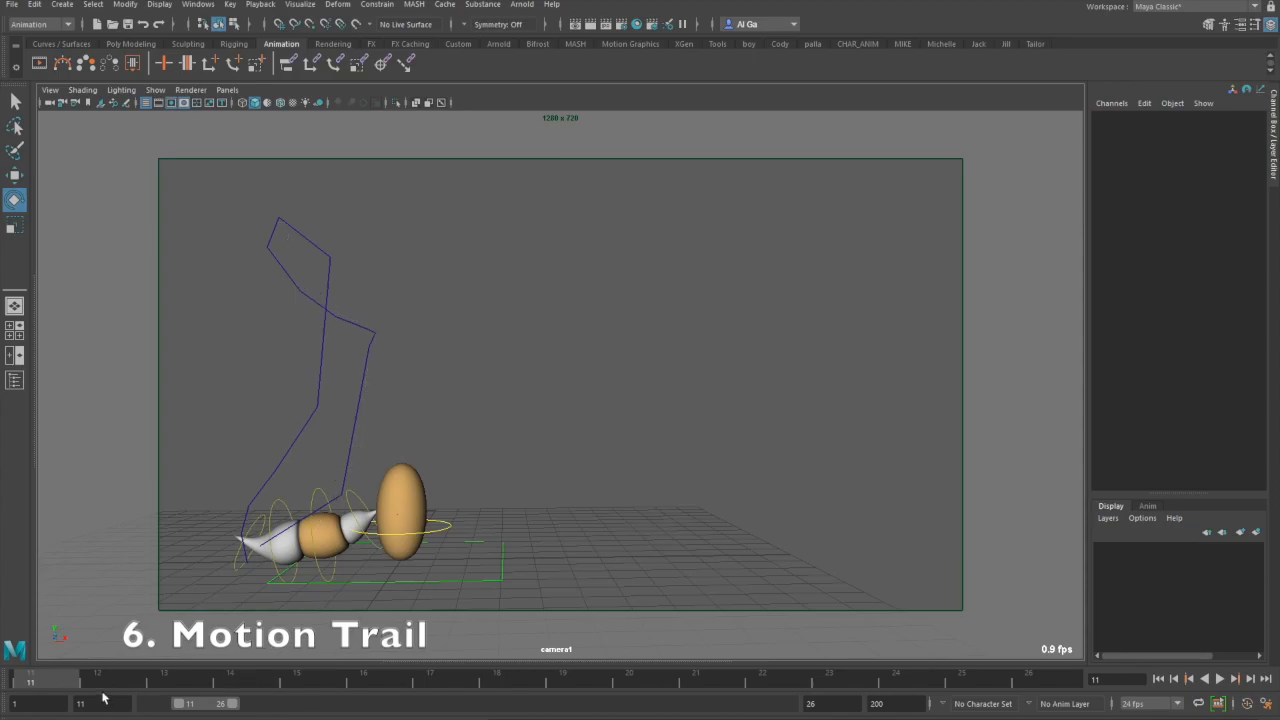
Step: Go to frame 12 and inspect the tail tip control's position along its motion trail
drag(42, 689, 98, 683)
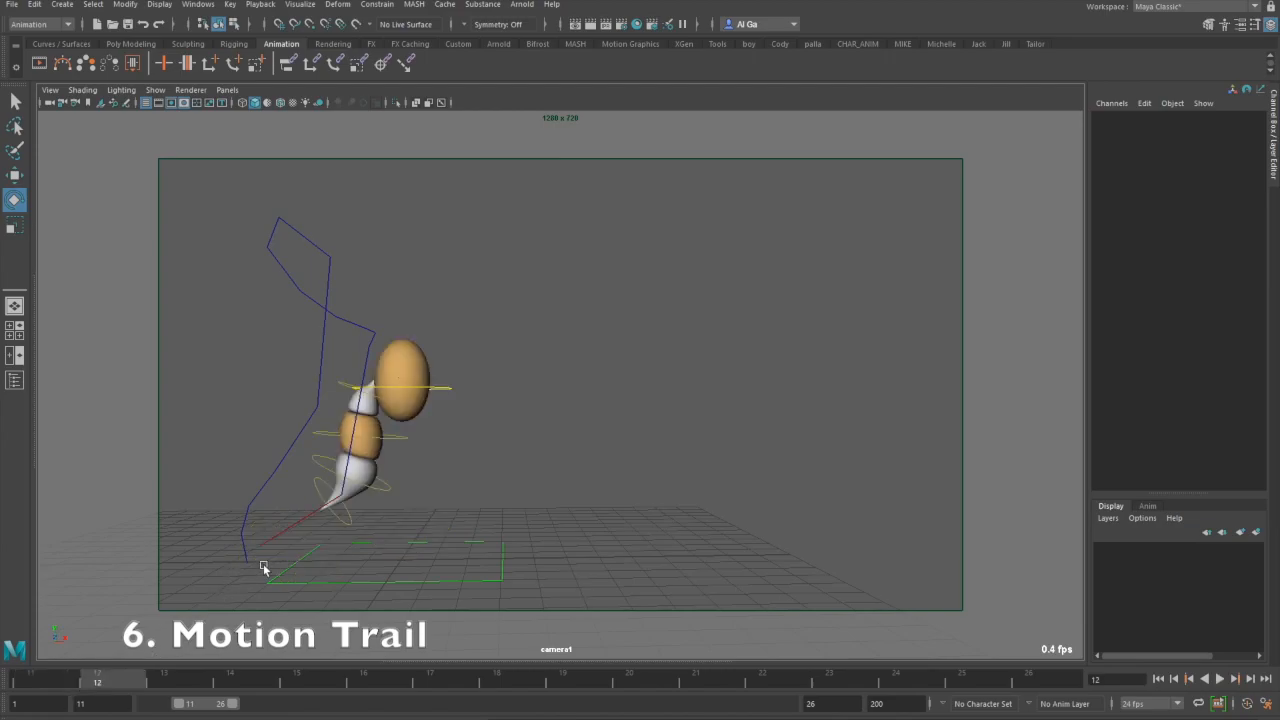
click(350, 519)
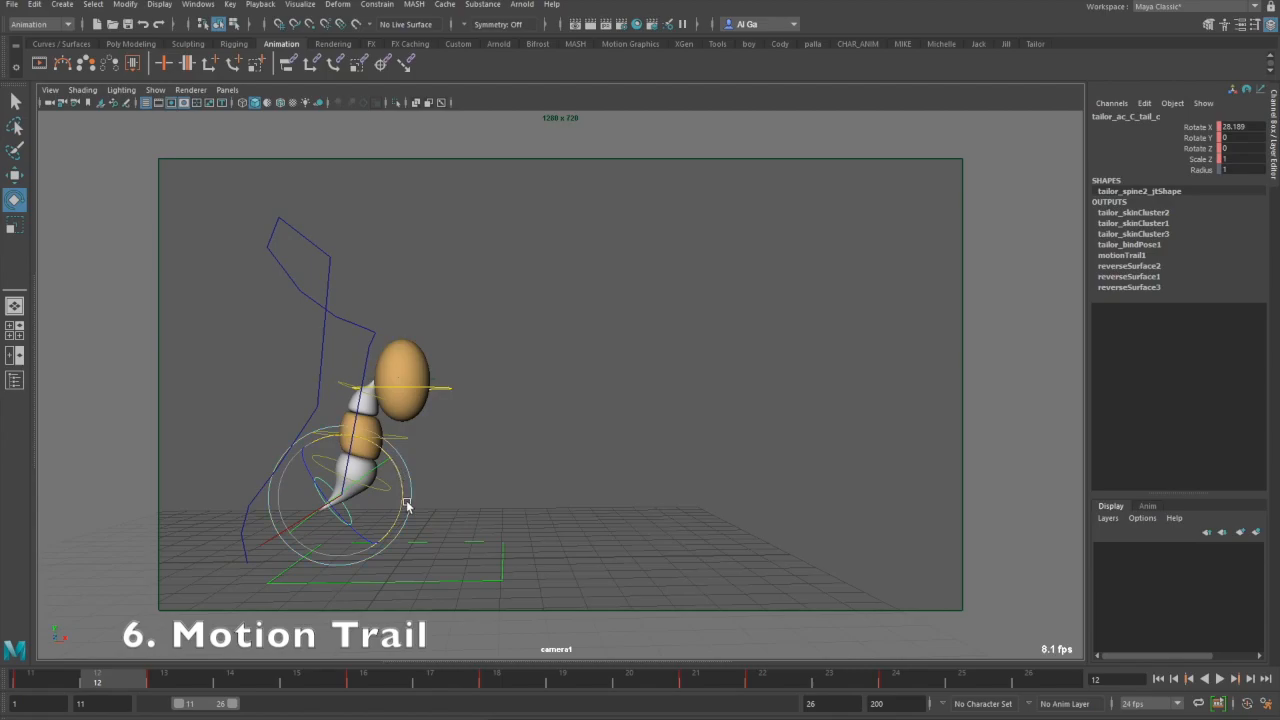
click(594, 456)
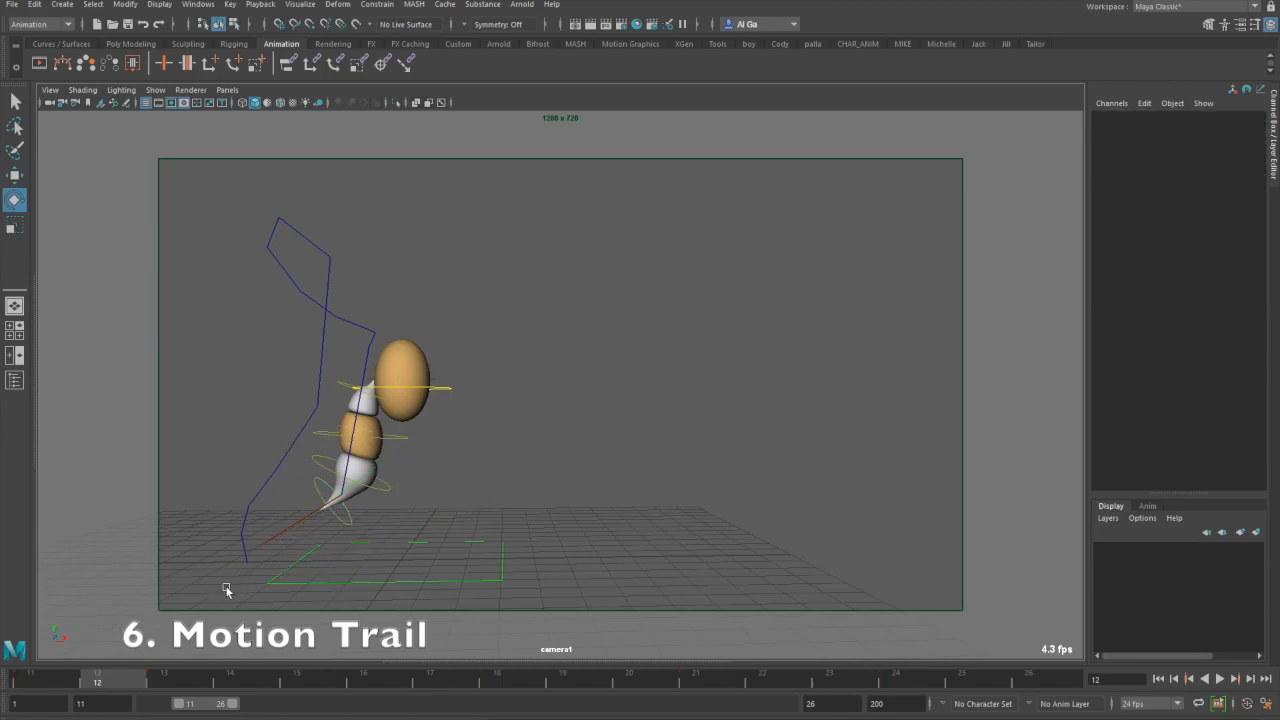
Step: Hide the NURBS curves and scrub between frames 11 and 13 to examine the tail tip's arc along the trail
click(155, 90)
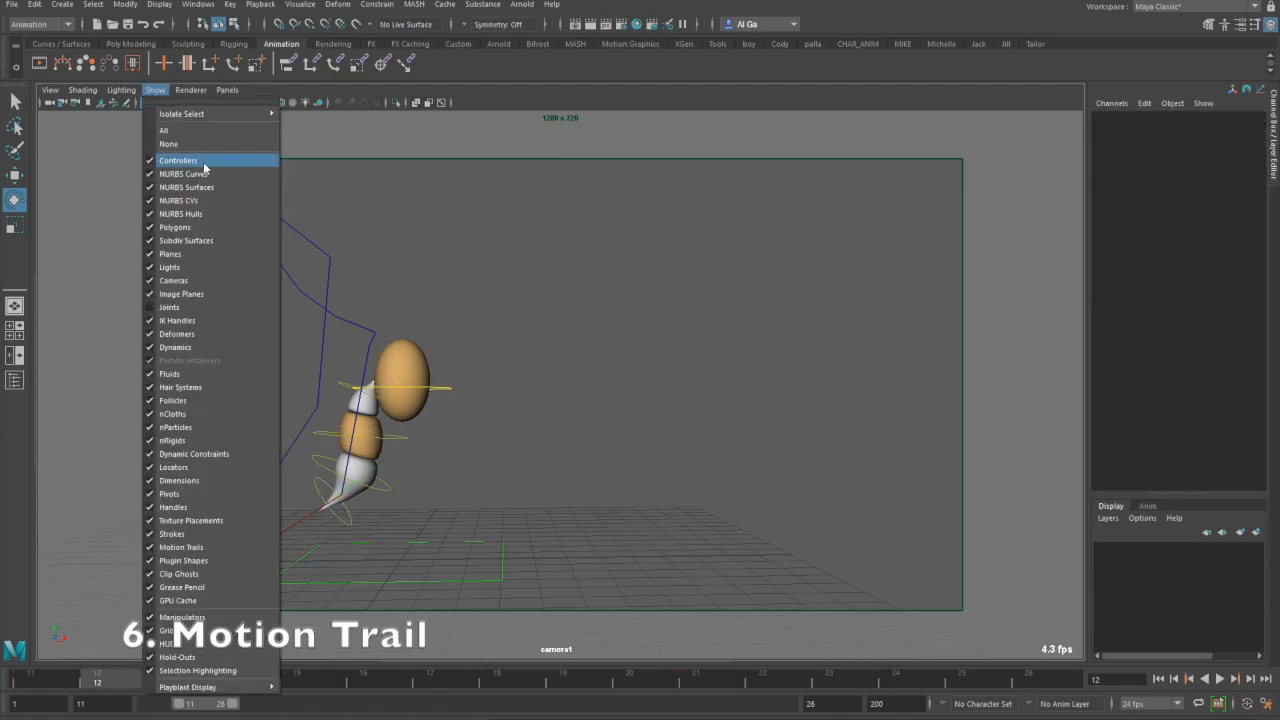
click(221, 175)
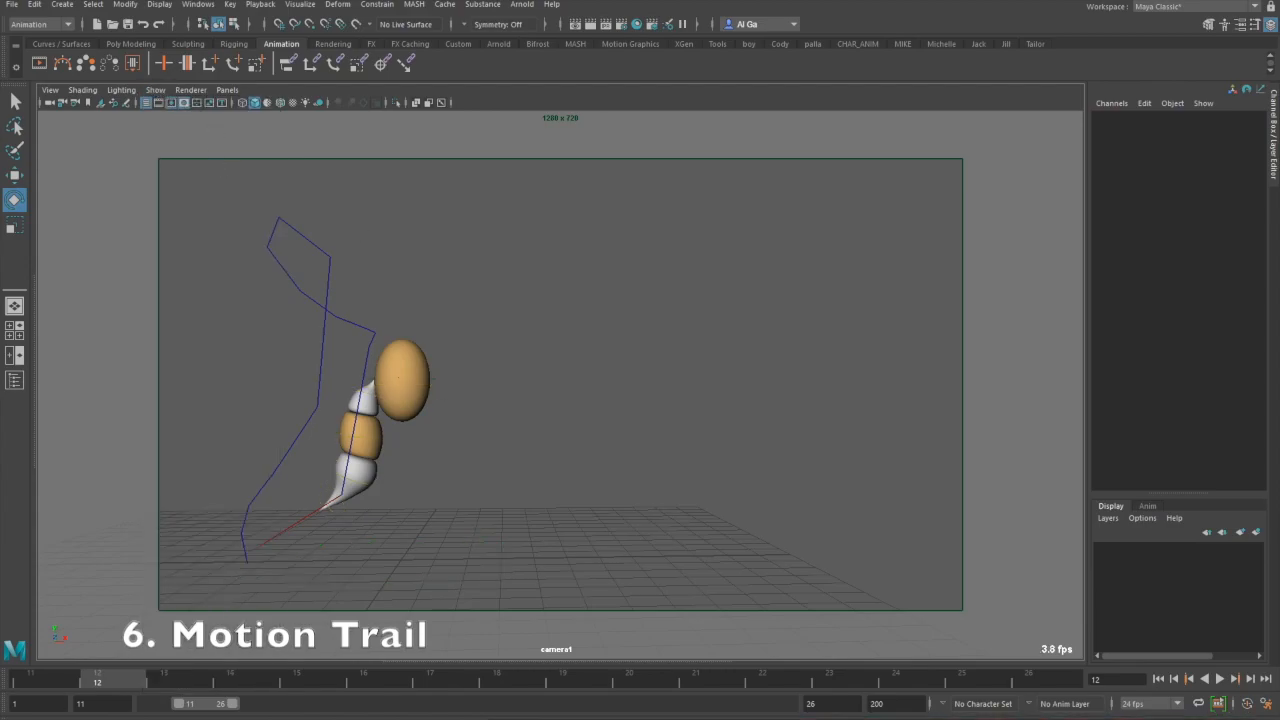
drag(100, 686, 164, 686)
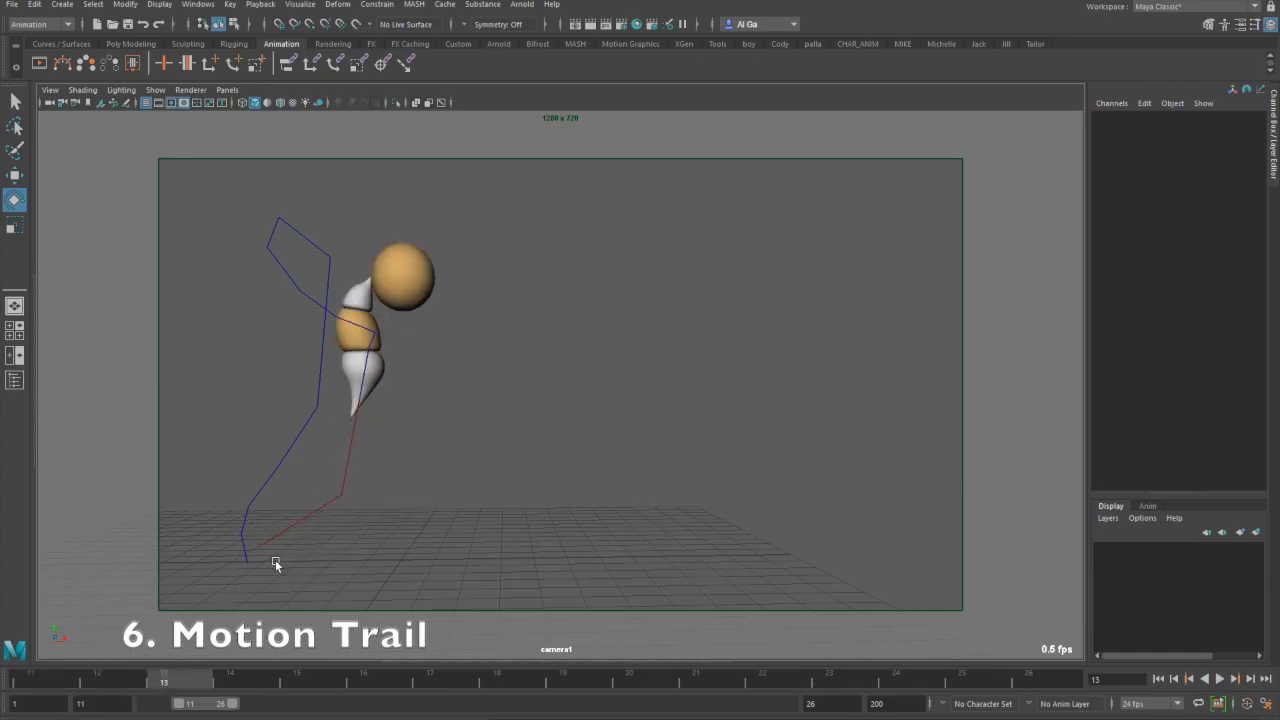
mouse_move(171, 680)
mouse_down()
mouse_move(113, 680)
mouse_move(145, 678)
mouse_move(157, 662)
mouse_up()
drag(189, 680, 32, 678)
Step: Show the NURBS curves again and select the tail tip control
click(155, 90)
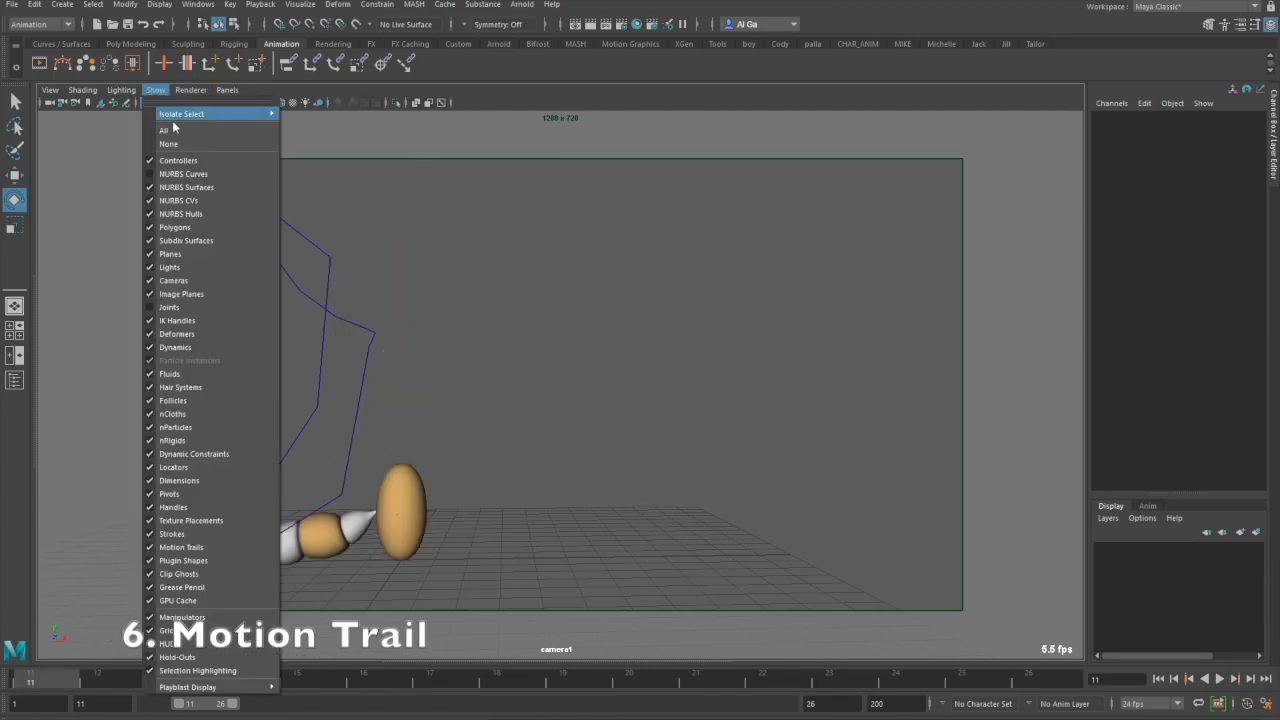
click(226, 174)
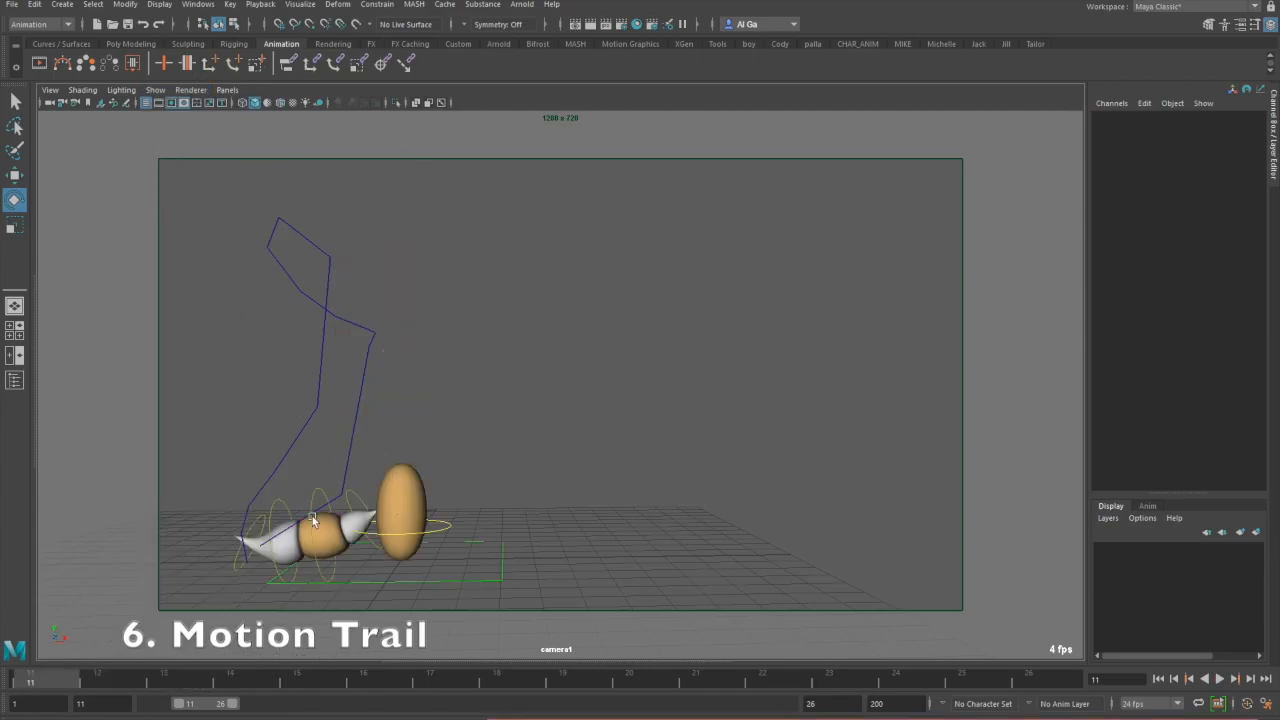
click(262, 522)
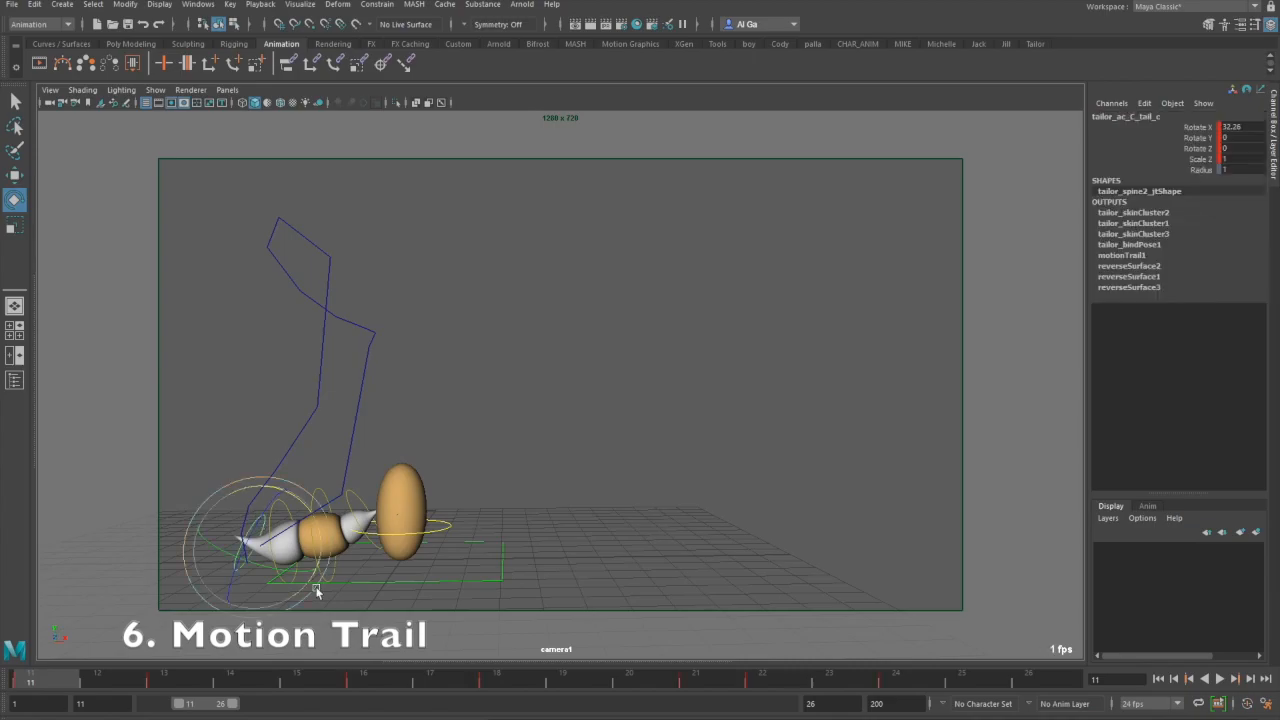
Step: Enlarge the rotate manipulator, try rotating the tail tip control at frame 12, and return to frame 11
drag(55, 689, 101, 688)
key(=)
mouse_move(459, 474)
mouse_down()
mouse_move(457, 444)
mouse_move(457, 466)
mouse_up()
key(alt+v)
click(47, 686)
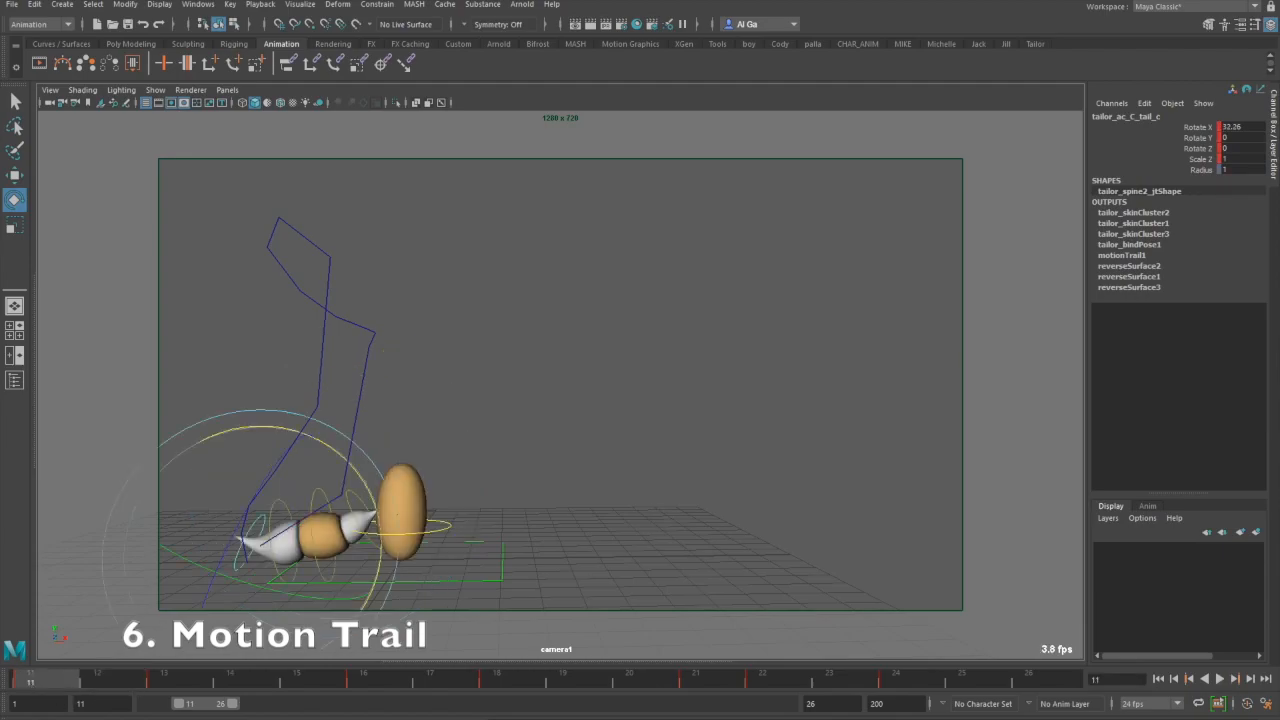
Step: Turn on auto keyframing and rotate the tail tip control at frame 12 to a Rotate X of about 12.36
click(1246, 704)
click(84, 682)
drag(457, 468, 443, 428)
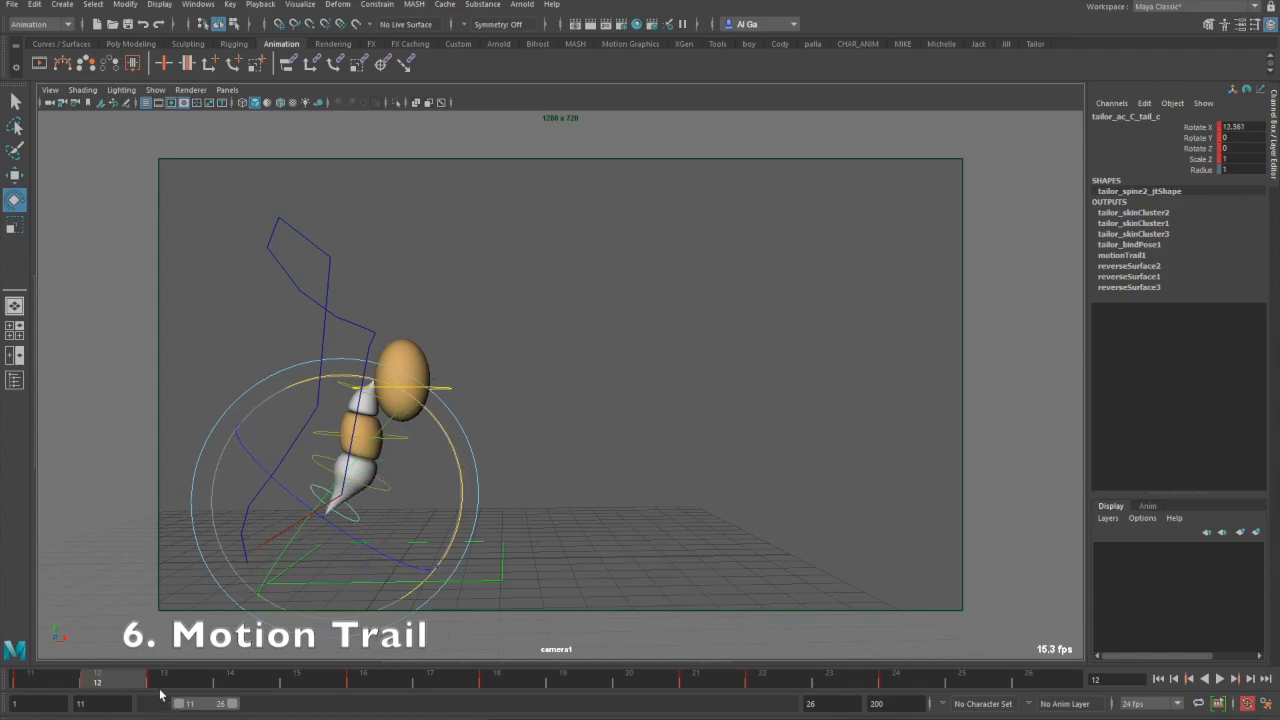
Step: Rotate the tail tip control at frame 14 to a Rotate X of about -11.37 and scrub through the neighbouring frames
drag(122, 686, 234, 679)
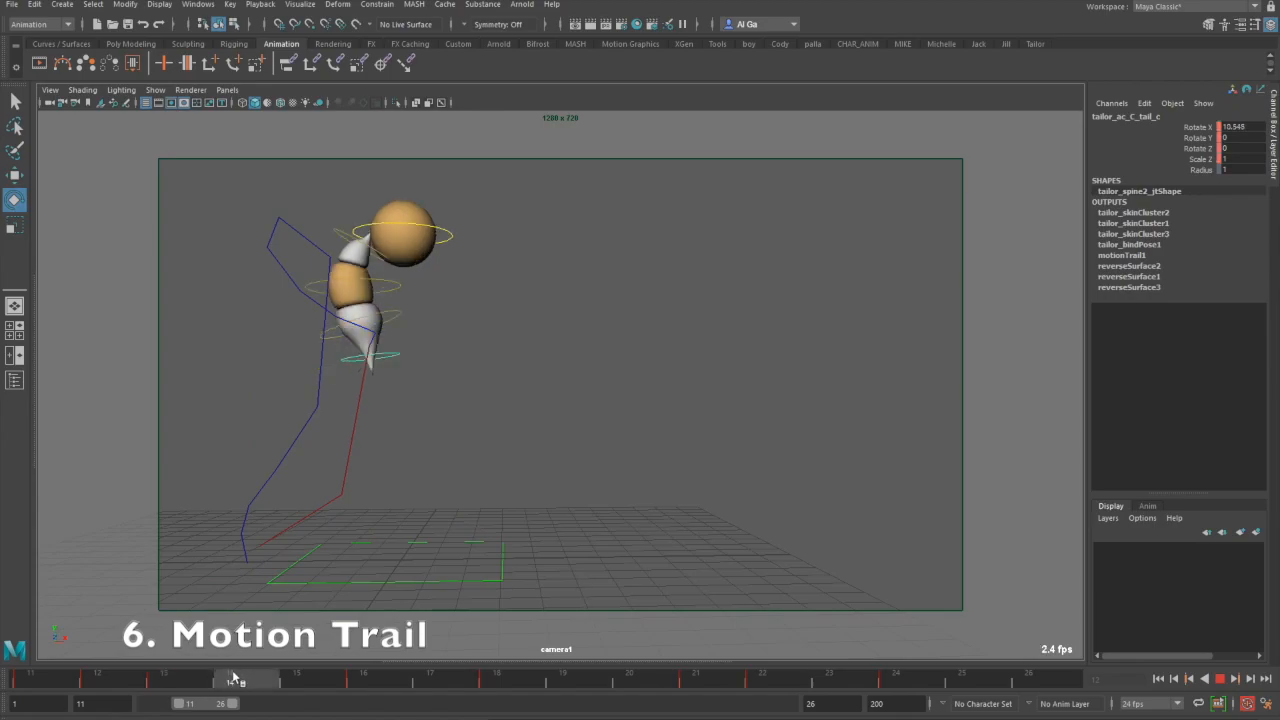
drag(493, 365, 497, 320)
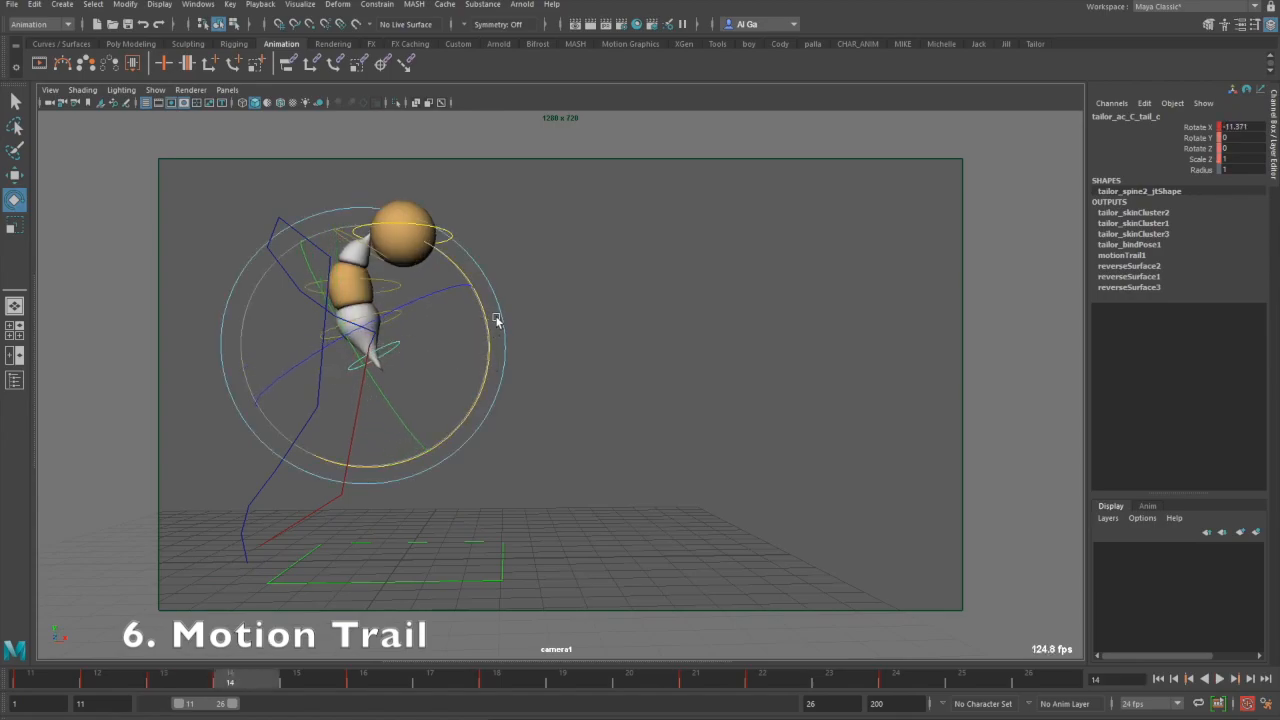
drag(232, 680, 4, 665)
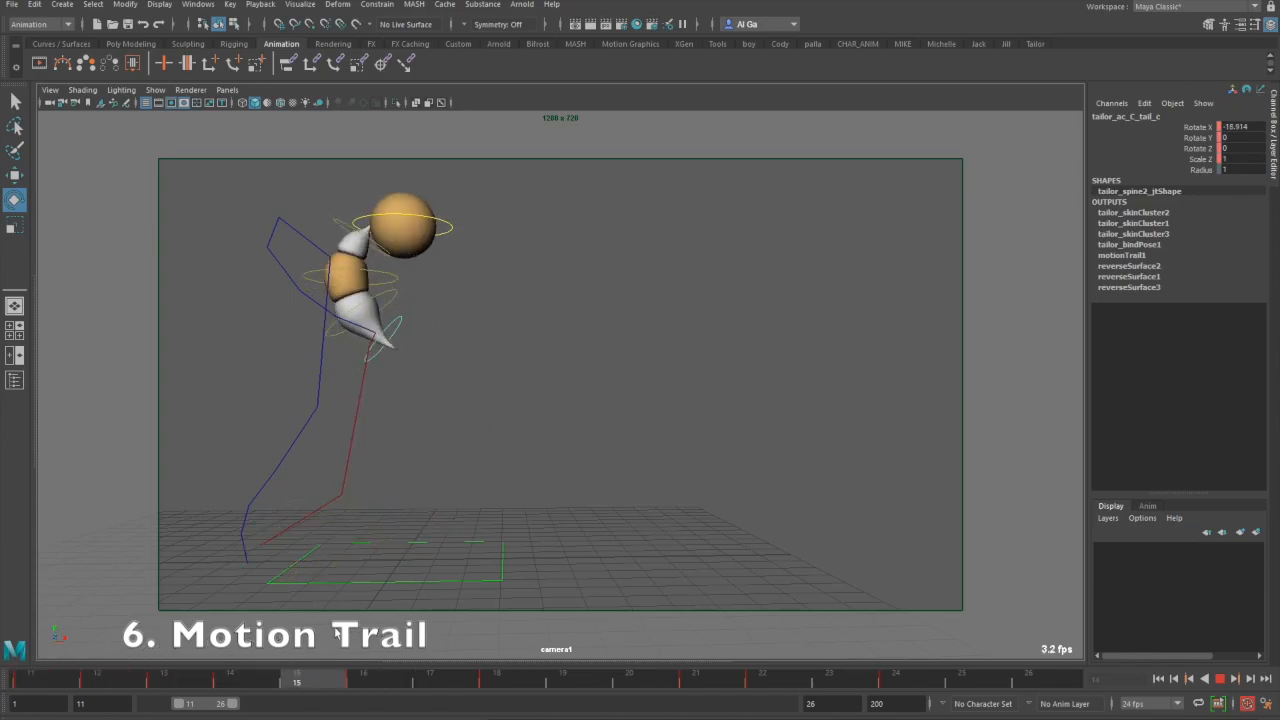
Step: Rotate the tail tip control at frame 13 to a Rotate X of about -17.88 and scrub back to frame 11
drag(296, 678, 161, 665)
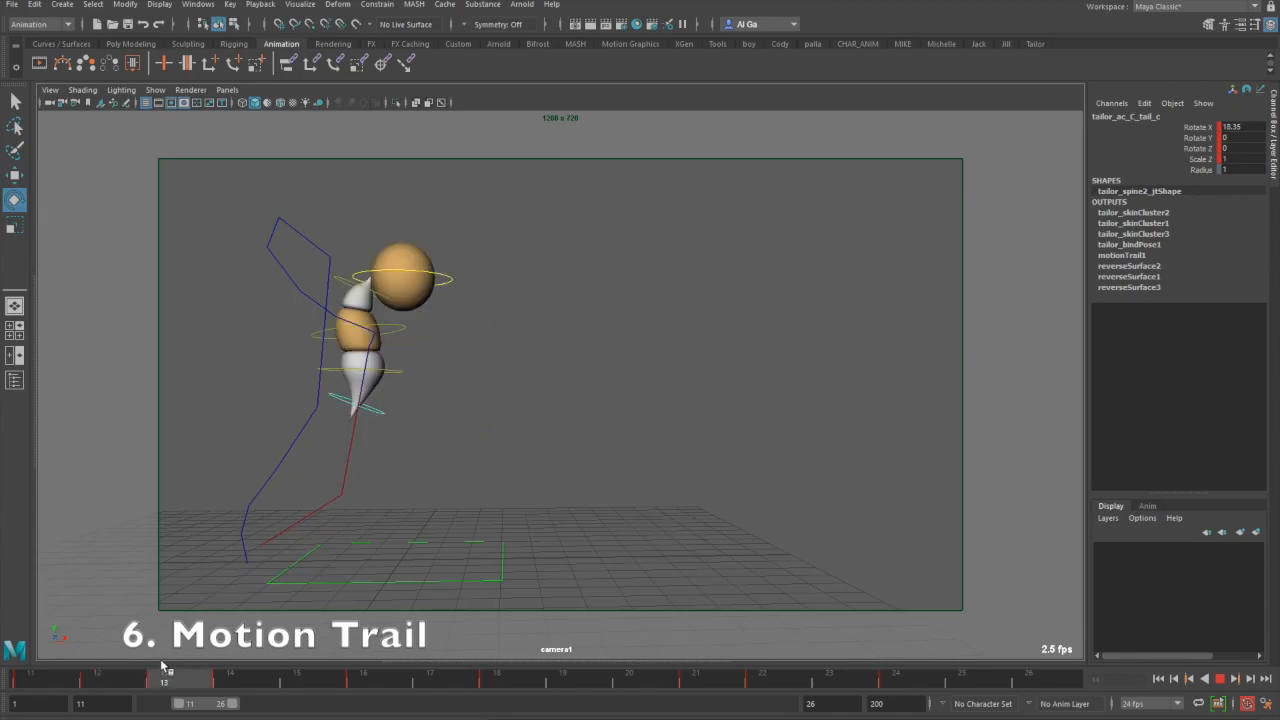
drag(497, 424, 473, 399)
key(w)
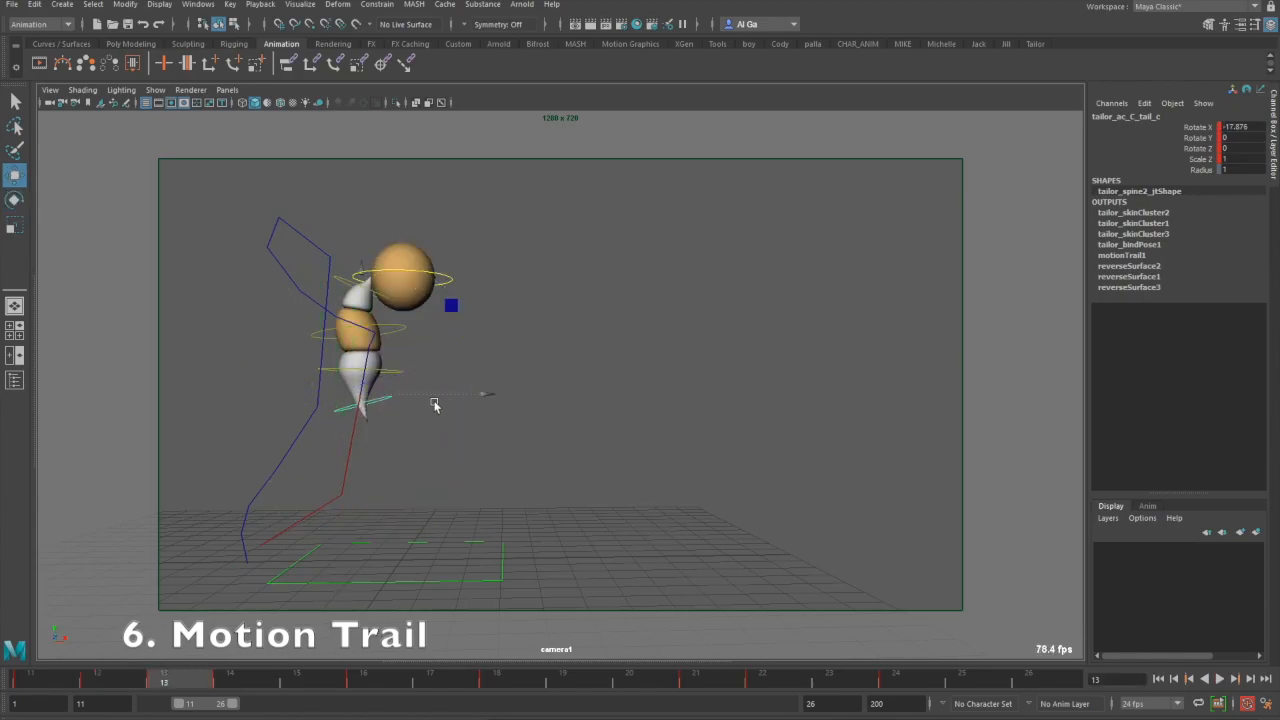
key(e)
drag(171, 680, 45, 670)
Step: Select the tail control just above the tip, tail_b, and rotate it at frame 13 to a Rotate X of about -23.13
click(661, 436)
click(282, 507)
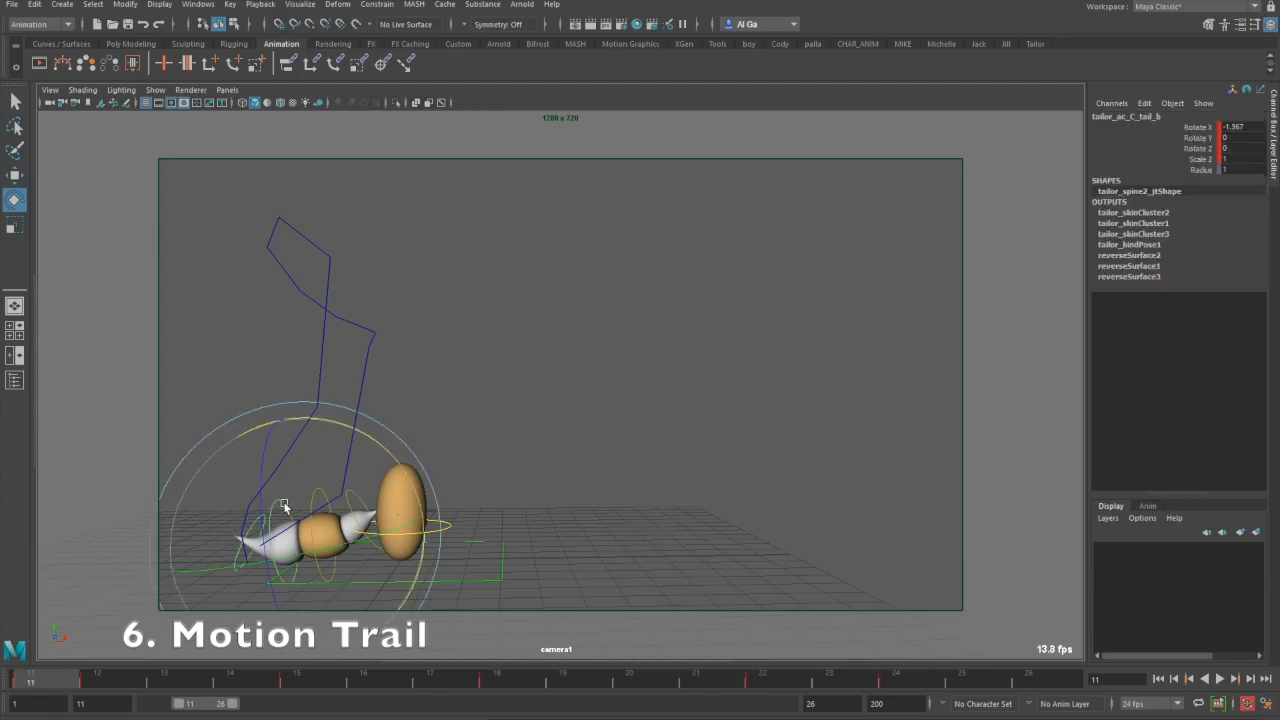
key(alt+v)
drag(98, 683, 158, 667)
mouse_move(467, 411)
mouse_down()
mouse_move(489, 366)
mouse_move(483, 396)
mouse_move(482, 359)
mouse_move(481, 393)
mouse_up()
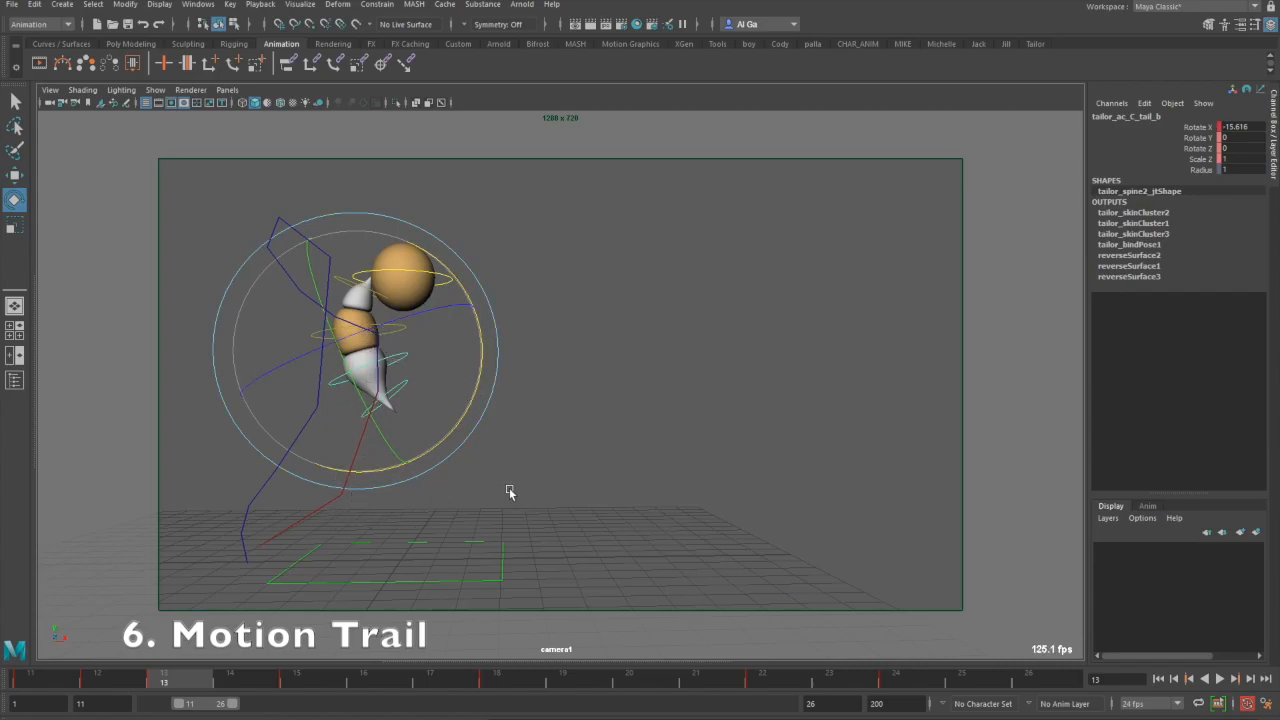
key(ctrl+z)
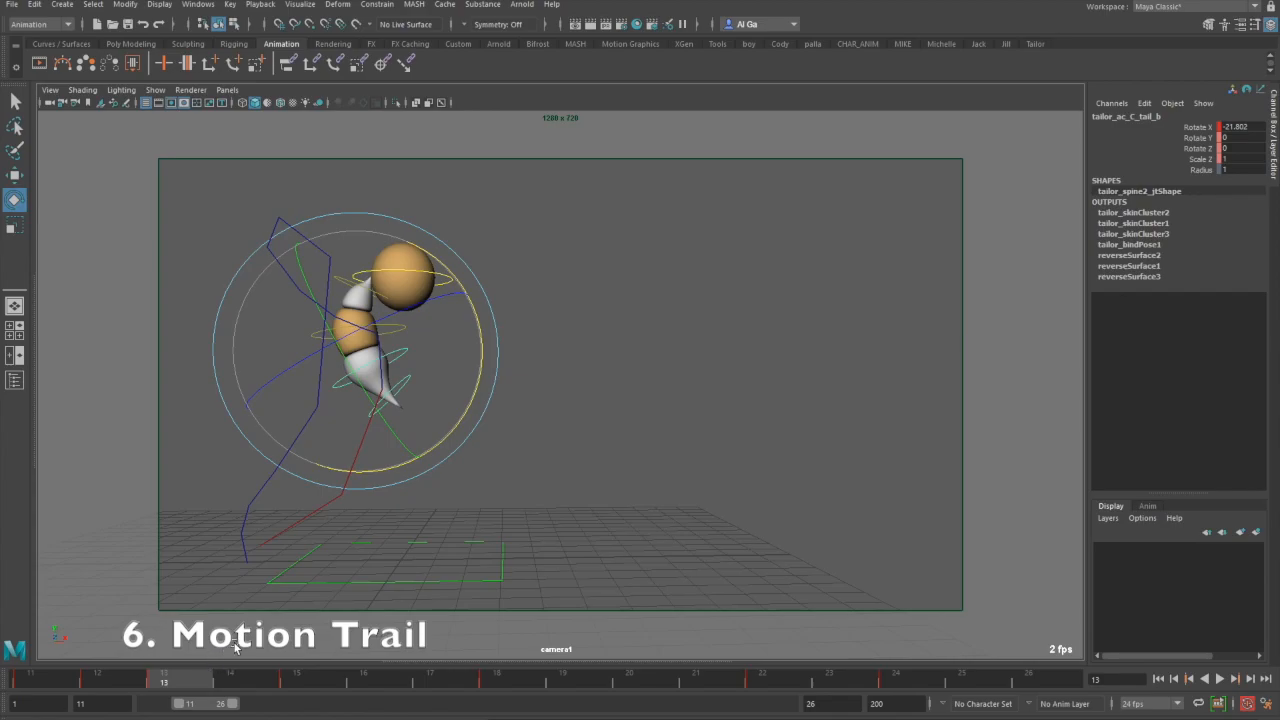
mouse_move(480, 374)
mouse_down()
mouse_move(485, 341)
mouse_move(472, 392)
mouse_up()
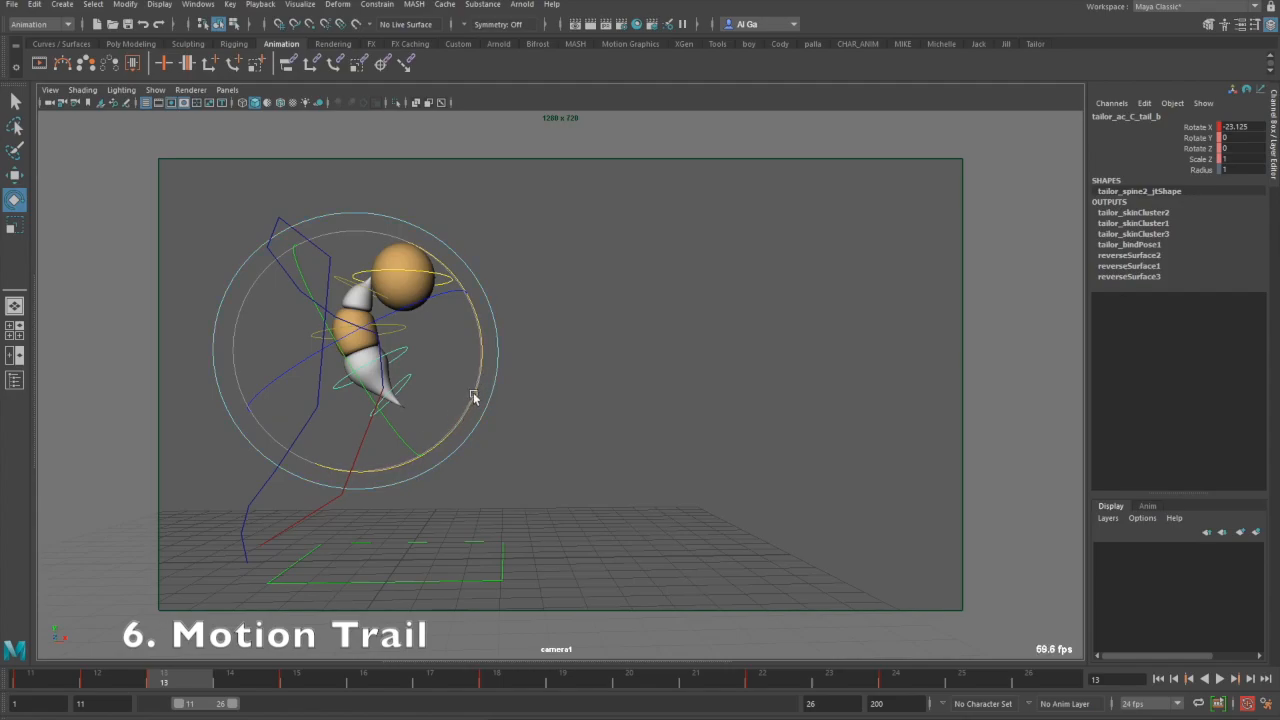
Step: Rotate the tail_b control to a Rotate X of about -39.05 at frame 14 and about -41.73 at frame 15
key(alt+v)
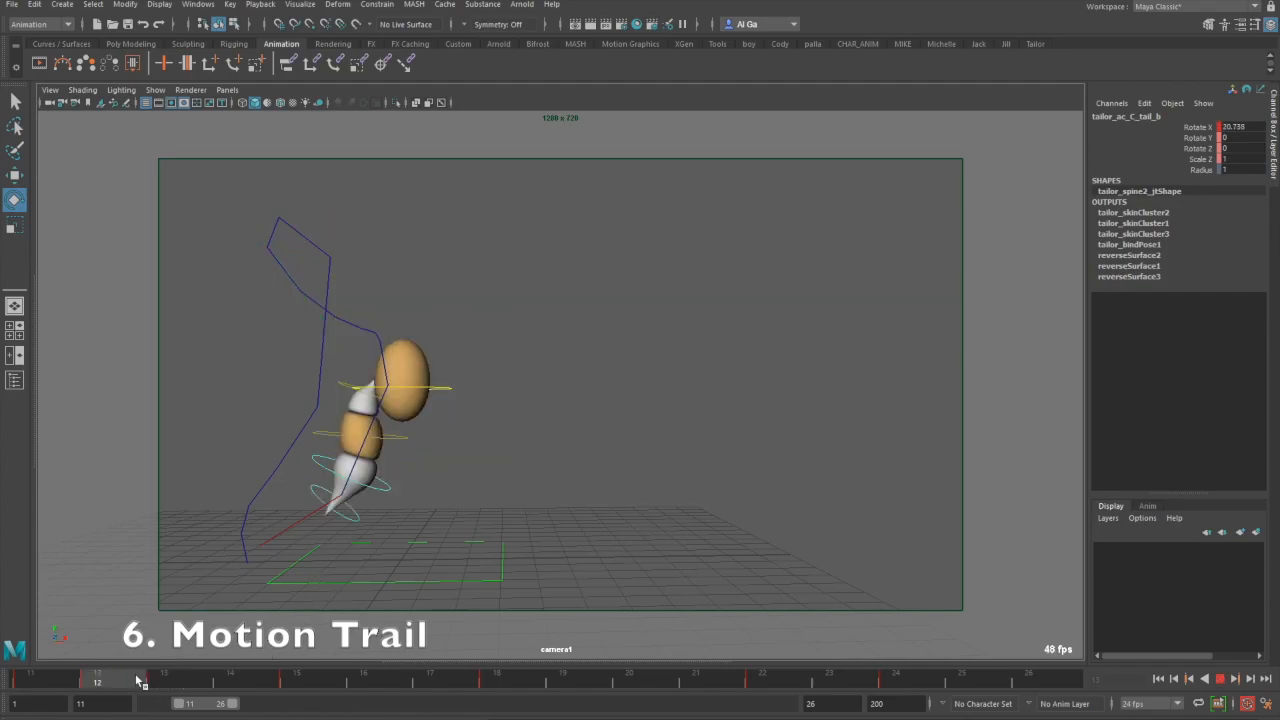
click(229, 675)
drag(469, 338, 477, 323)
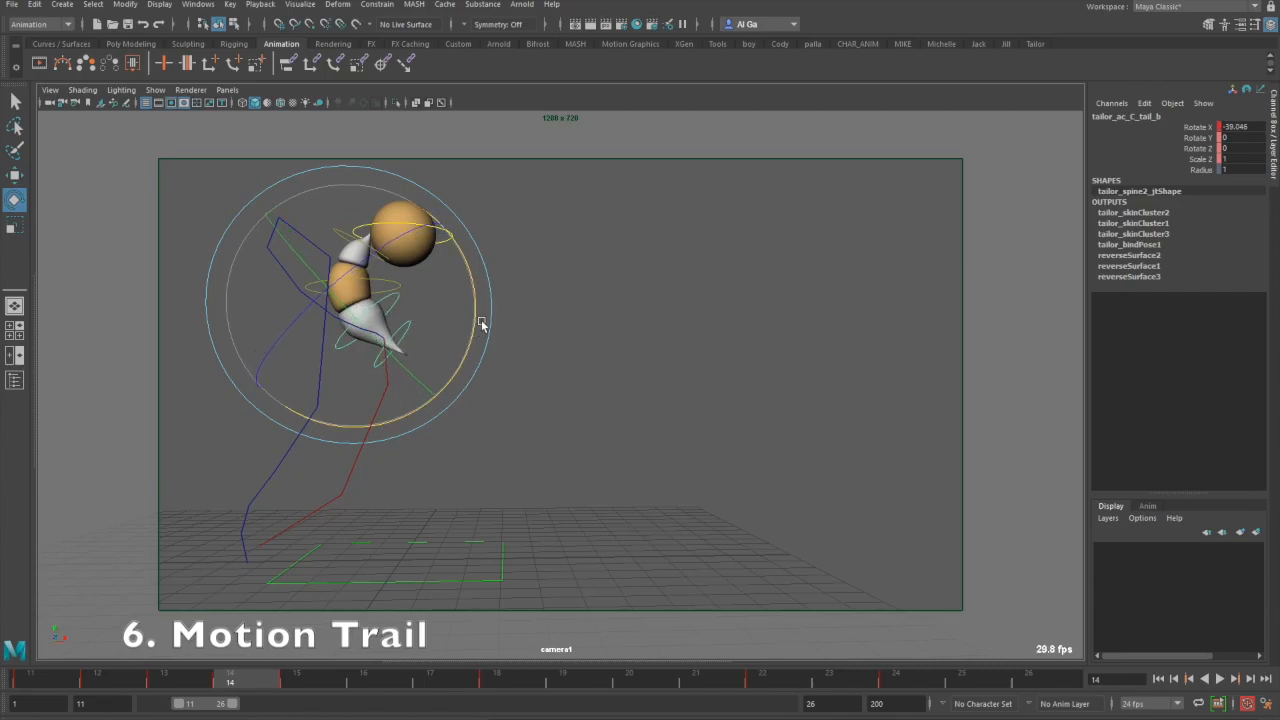
click(287, 685)
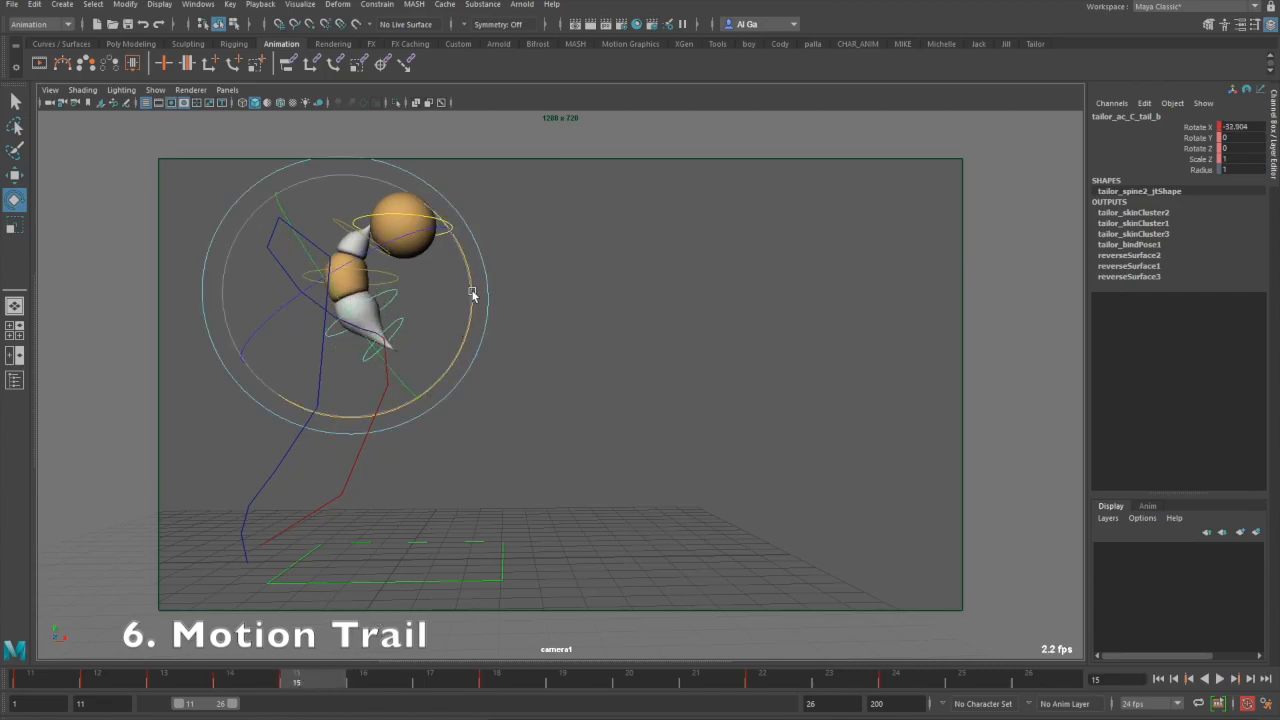
drag(471, 290, 471, 278)
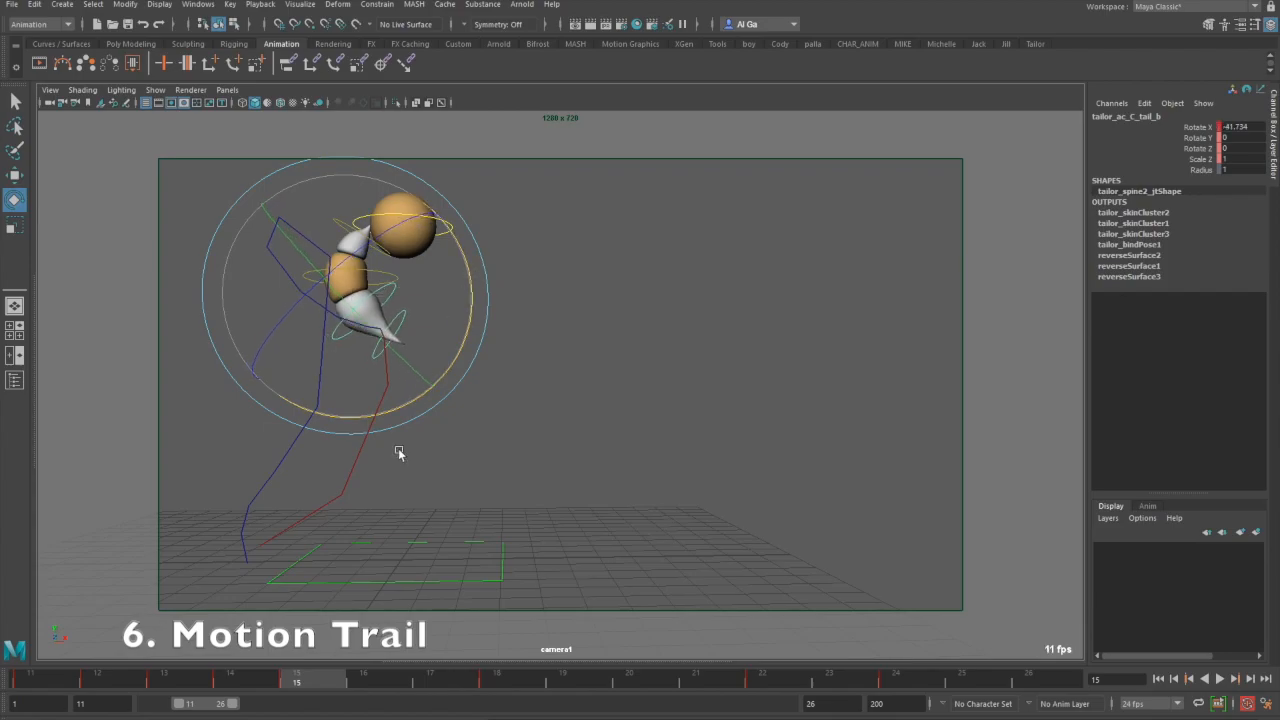
Step: Rotate the tail_b control at frame 17 to a Rotate X of about -52.12 and play back the animation to check the arc
drag(329, 686, 465, 692)
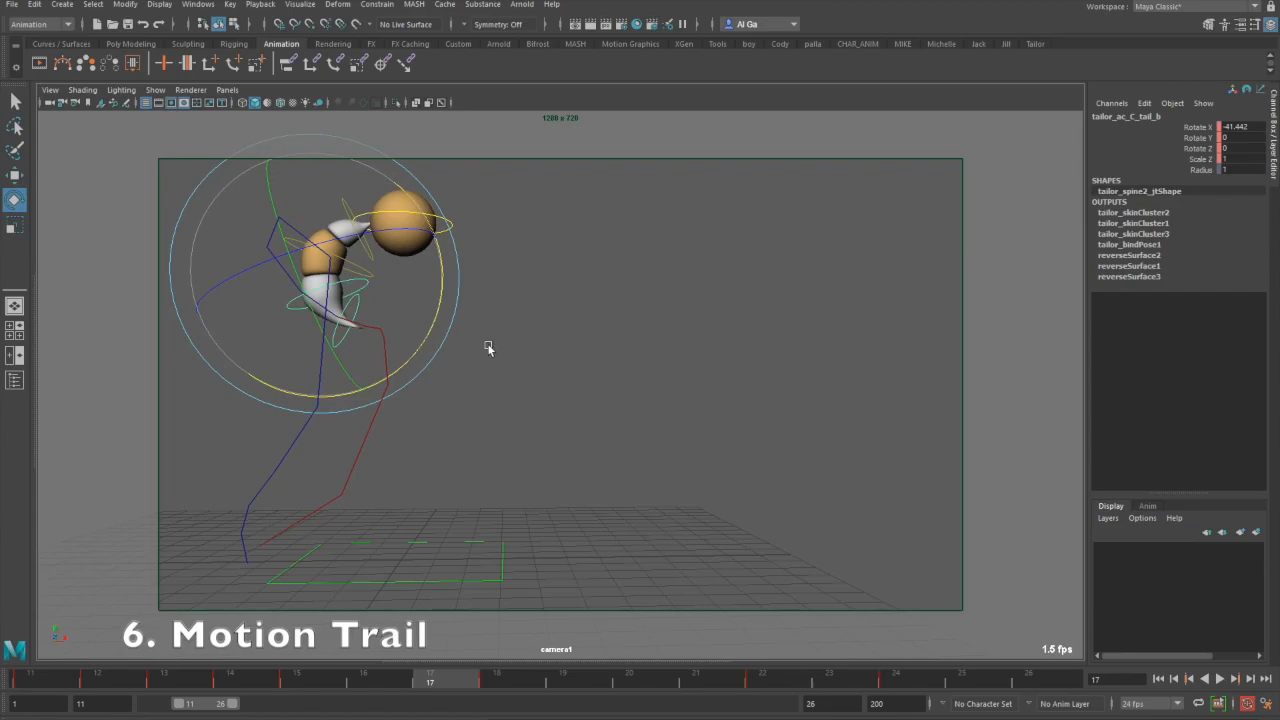
drag(434, 314, 443, 294)
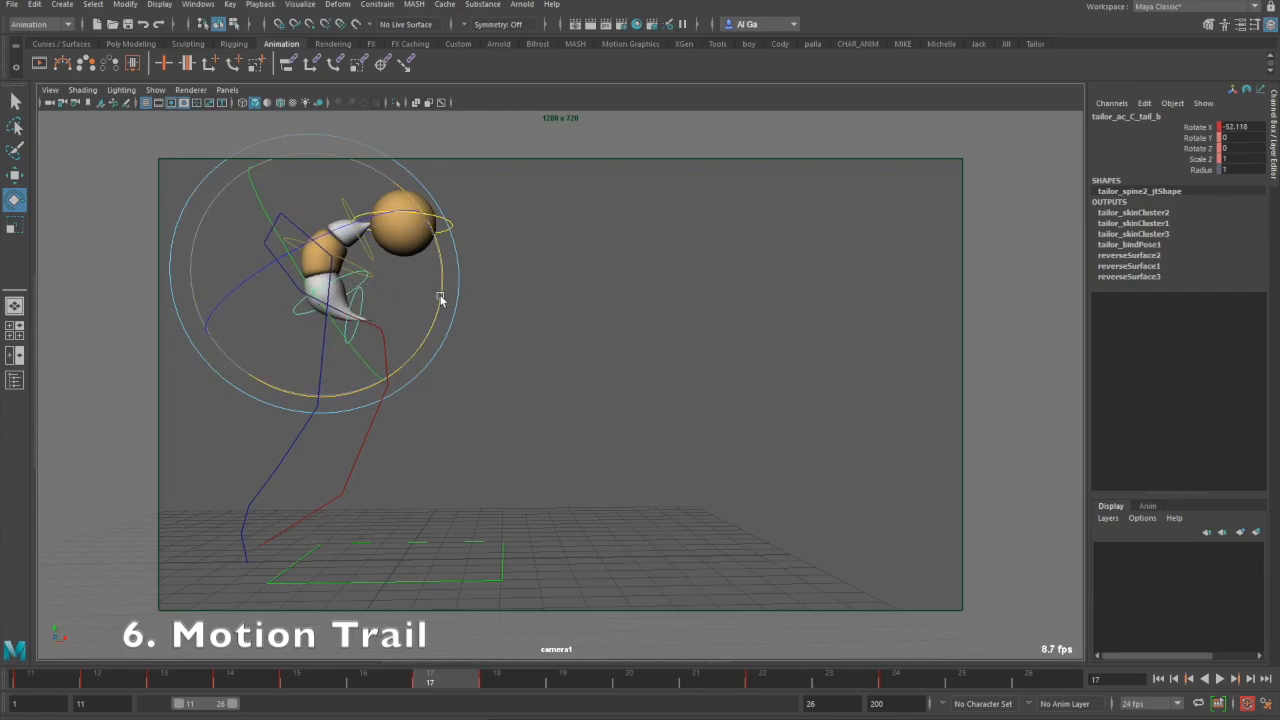
drag(471, 684, 57, 651)
key(alt+v)
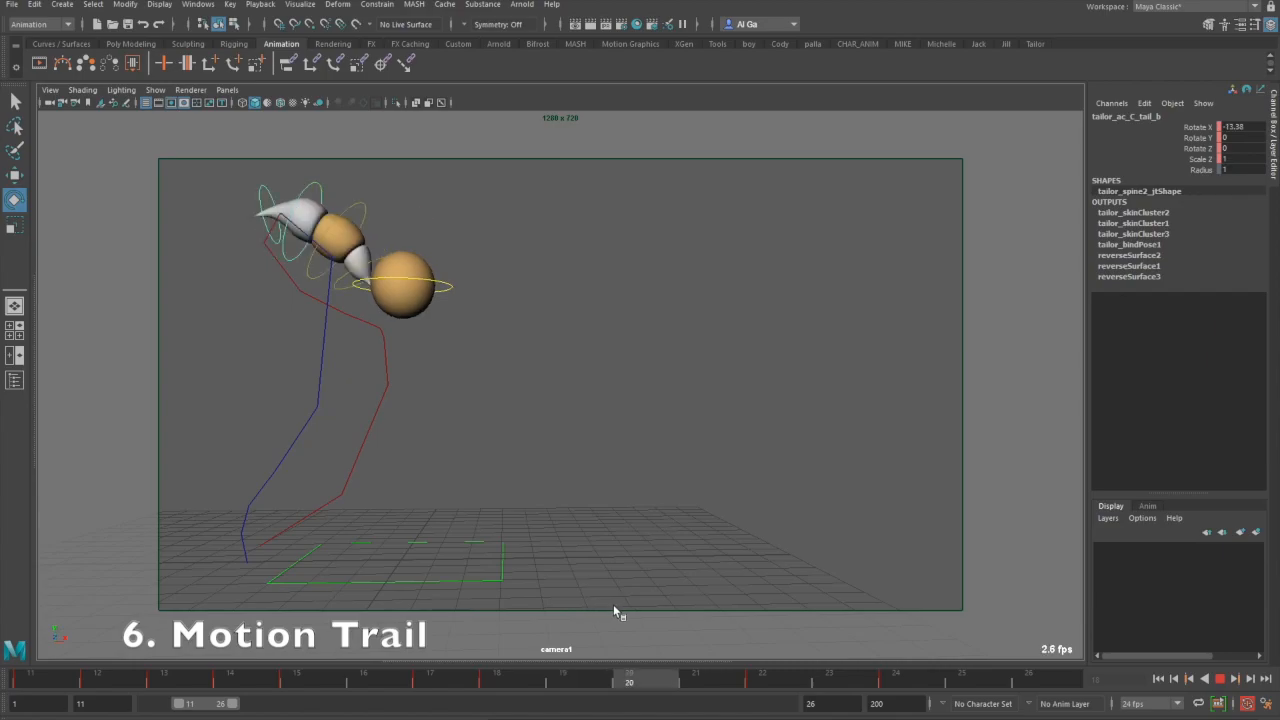
key(alt+v)
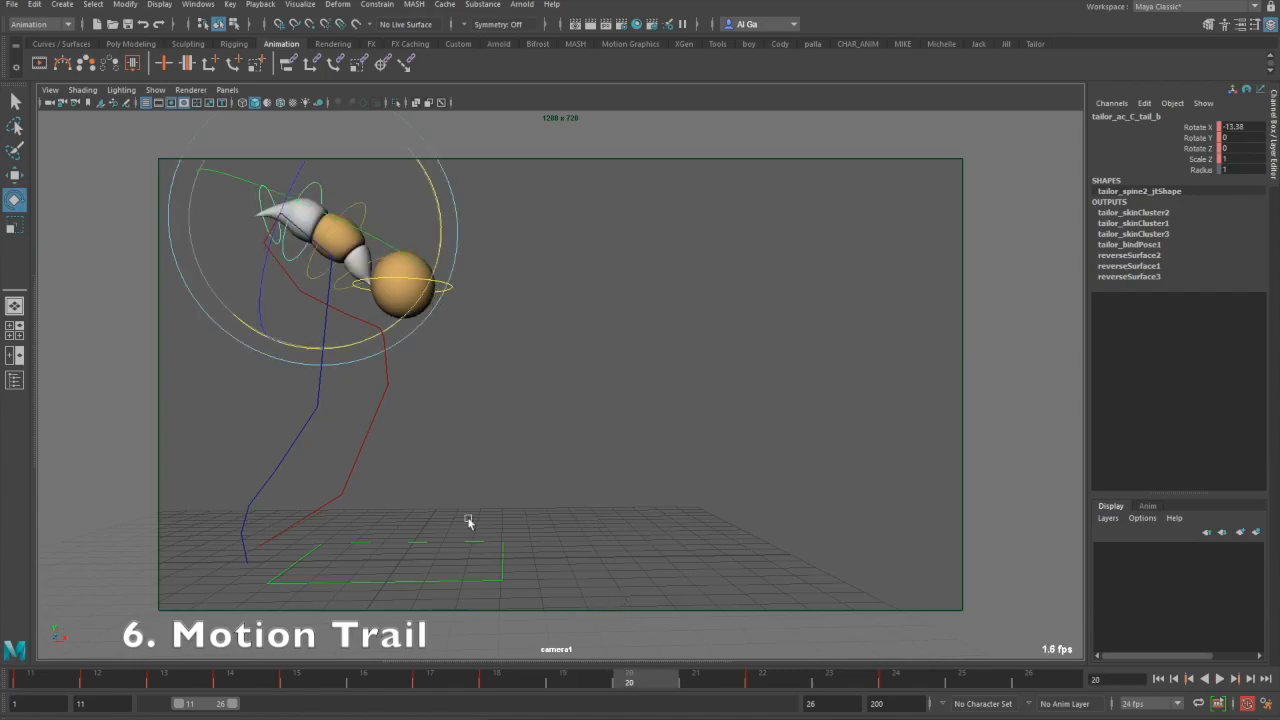
Step: Rotate the tail_b control at frame 20 to a Rotate X of about -25.18, then review the tail's arc with the control deselected
drag(615, 682, 591, 688)
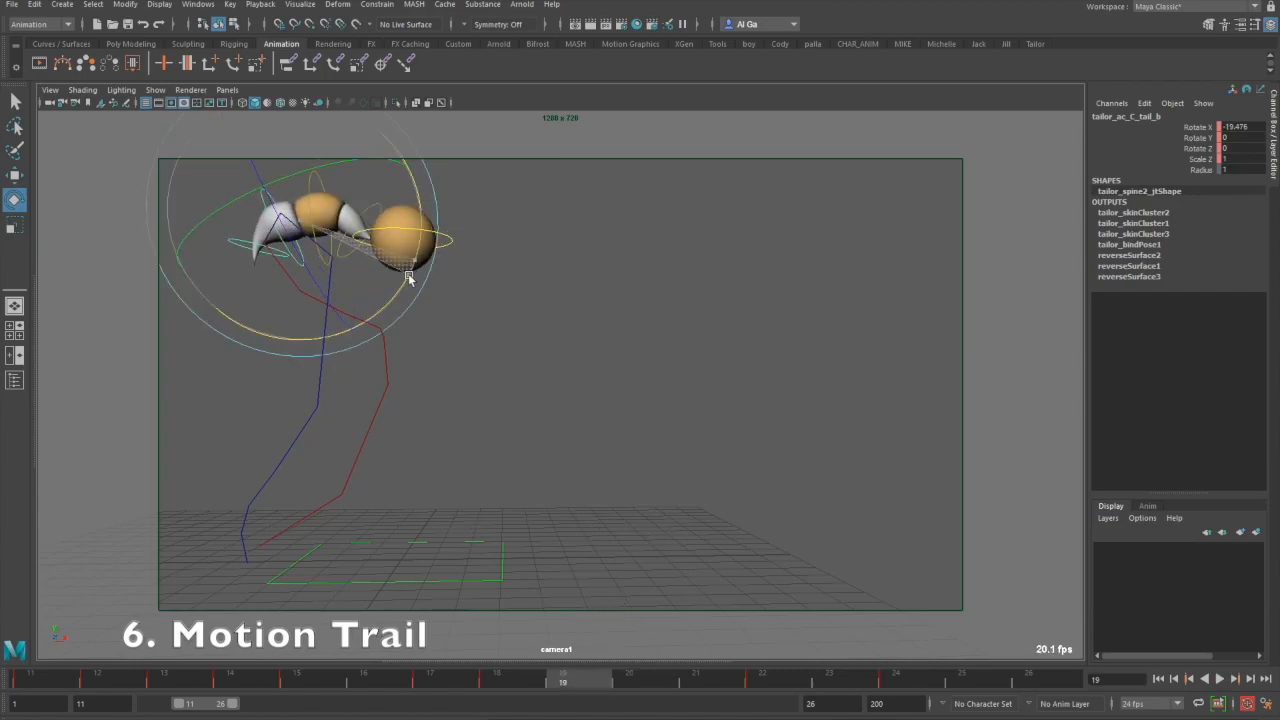
click(630, 682)
drag(402, 291, 466, 344)
click(695, 682)
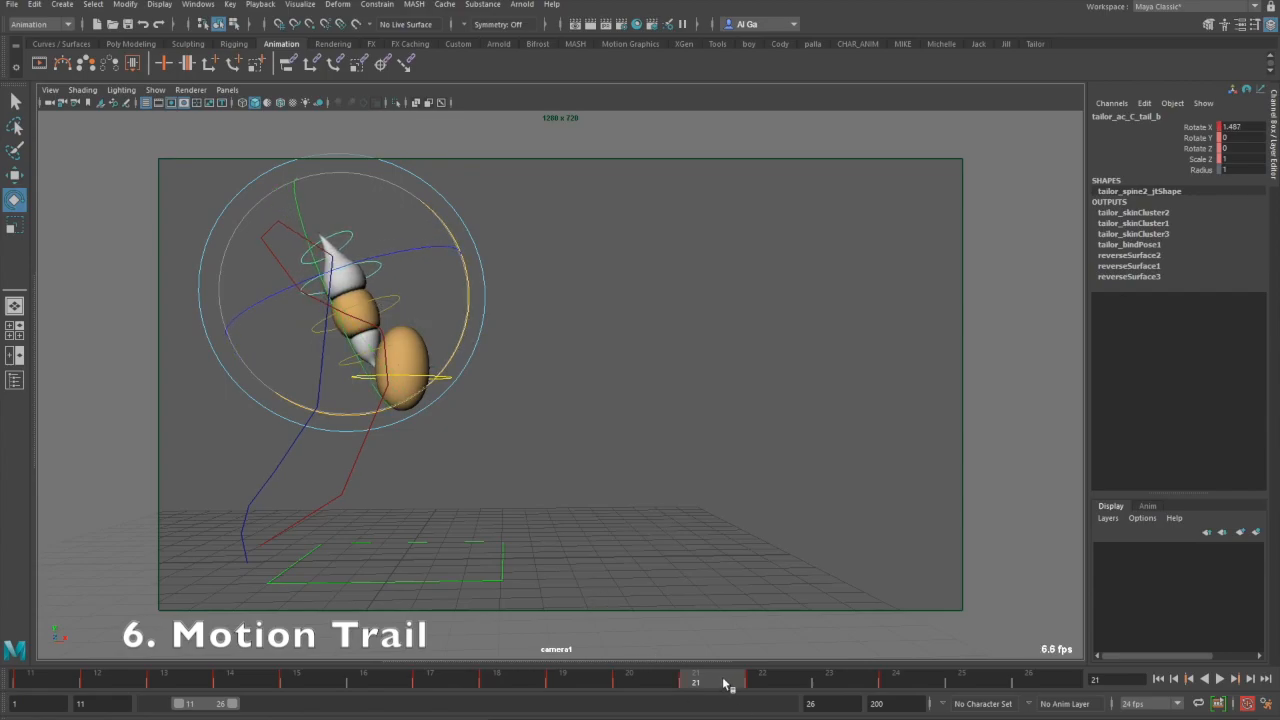
key(alt+v)
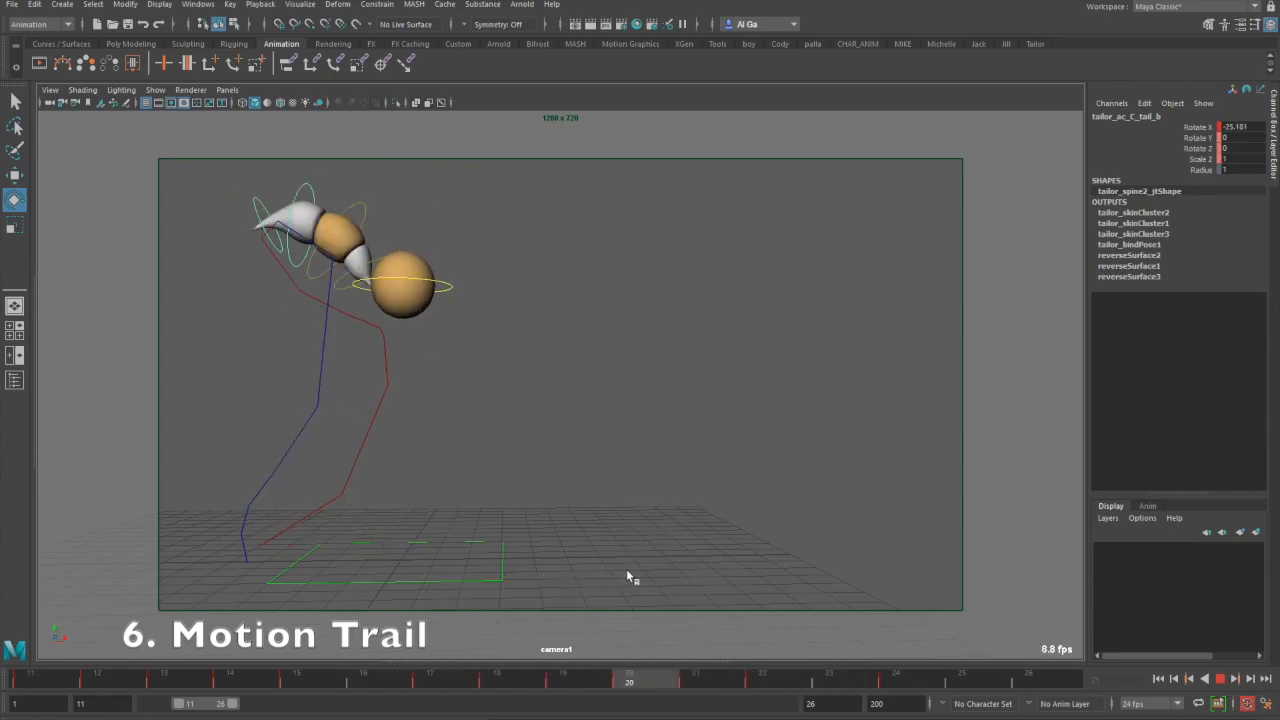
key(alt+v)
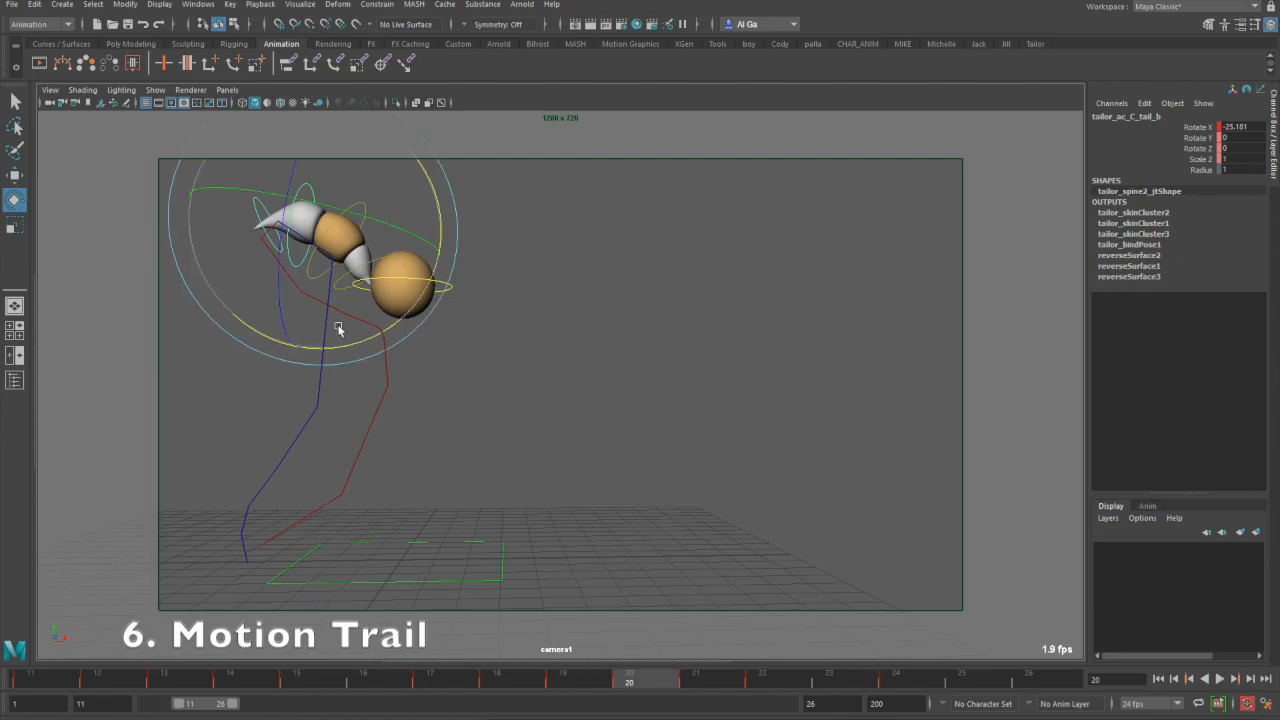
click(486, 382)
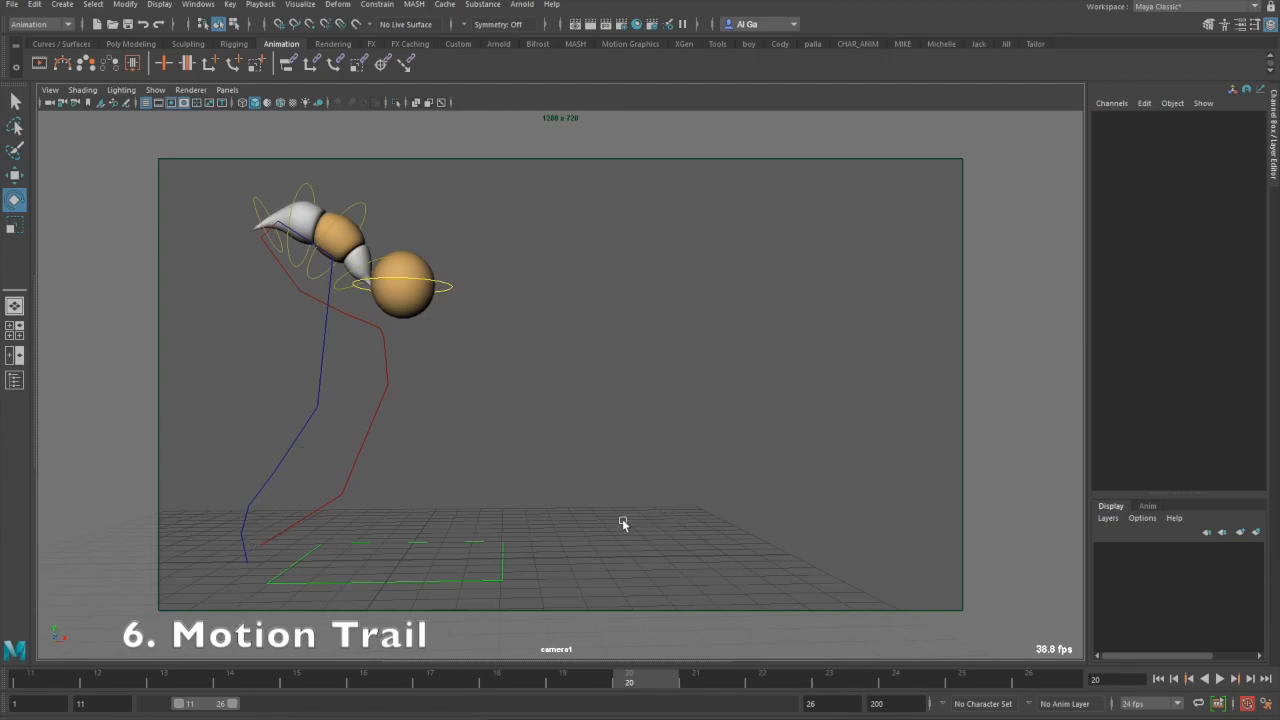
drag(629, 688, 694, 580)
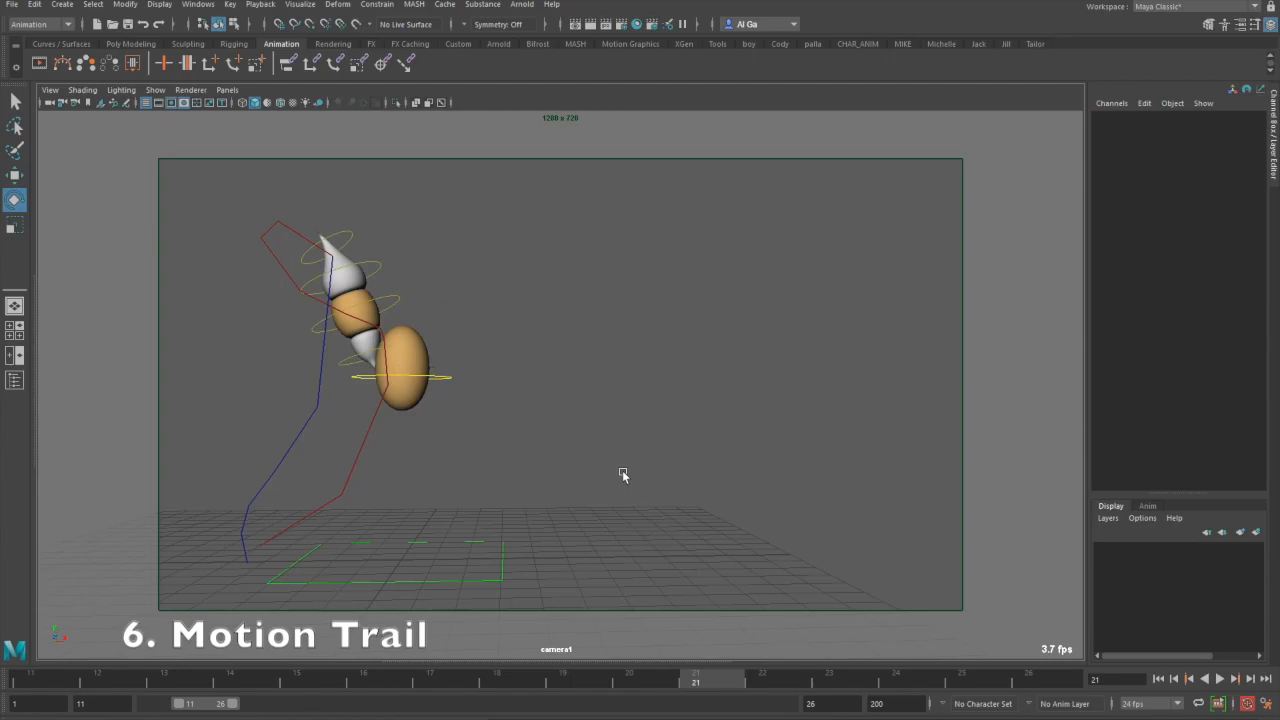